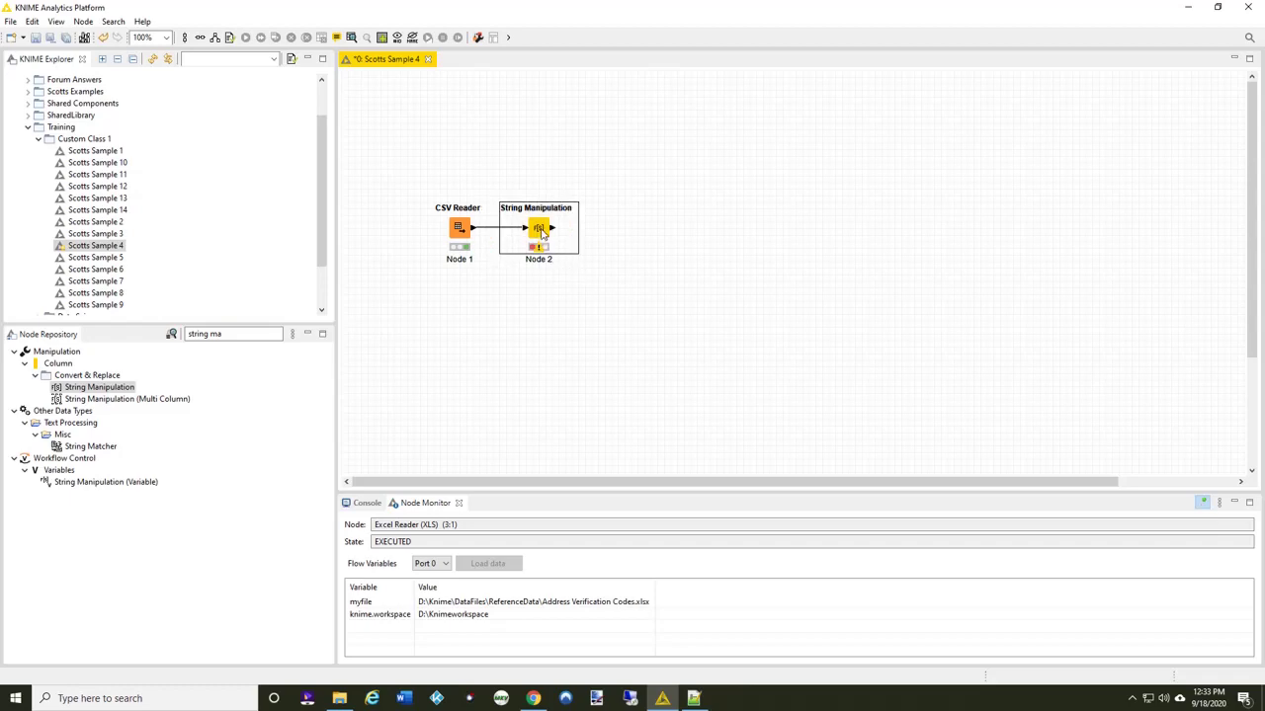
Open the String Manipulation node's configuration and examine the descriptions of functions such as capitalize, indexOf, join, removeChars and substr
double_click(541, 230)
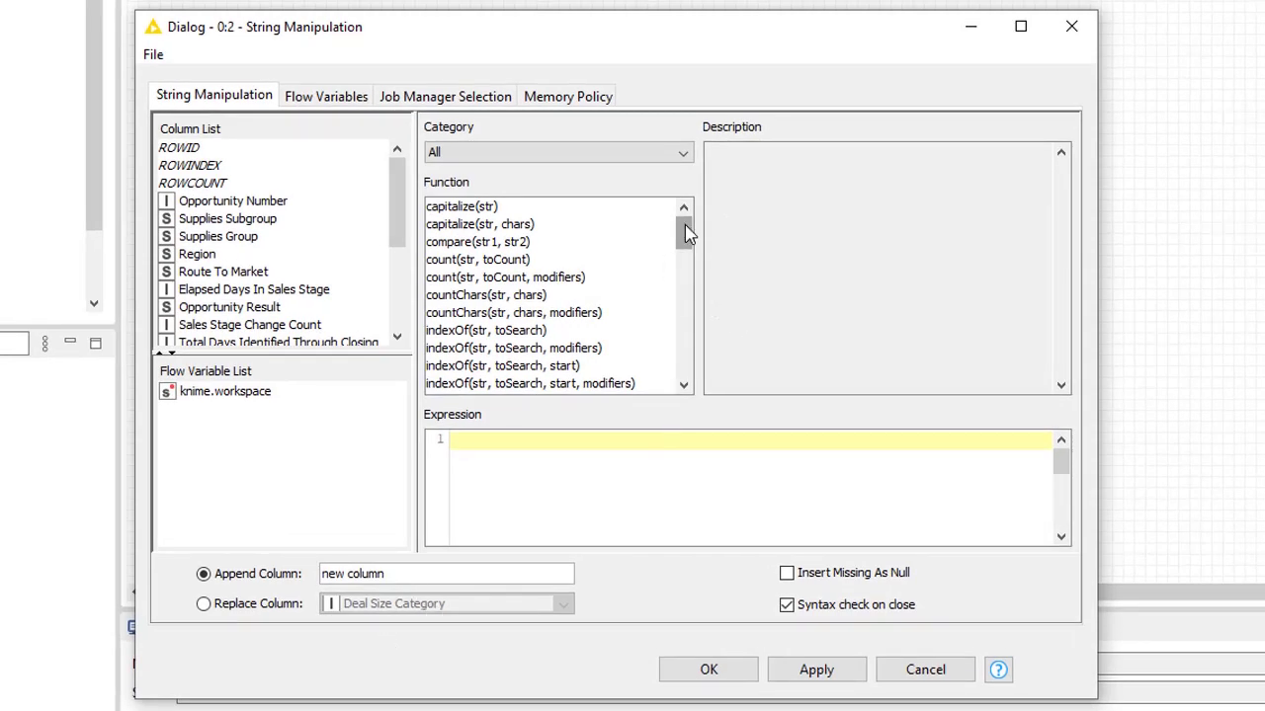
click(490, 208)
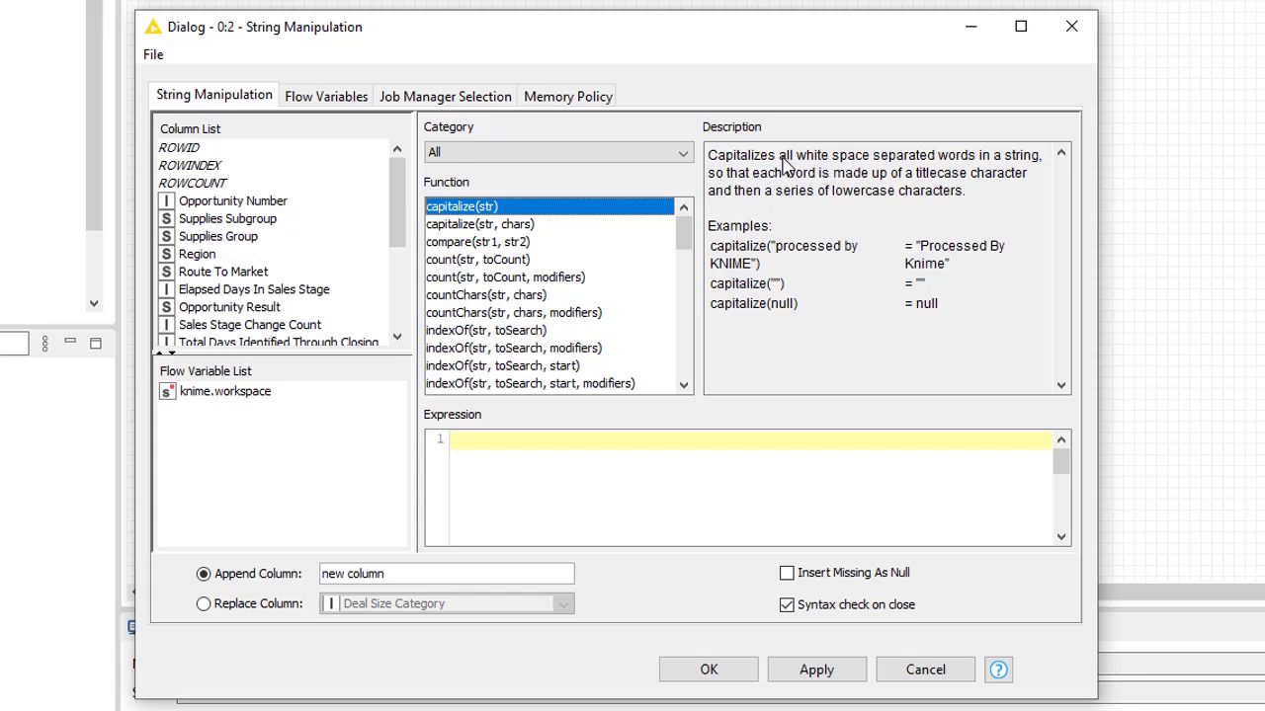
click(521, 336)
drag(684, 233, 687, 267)
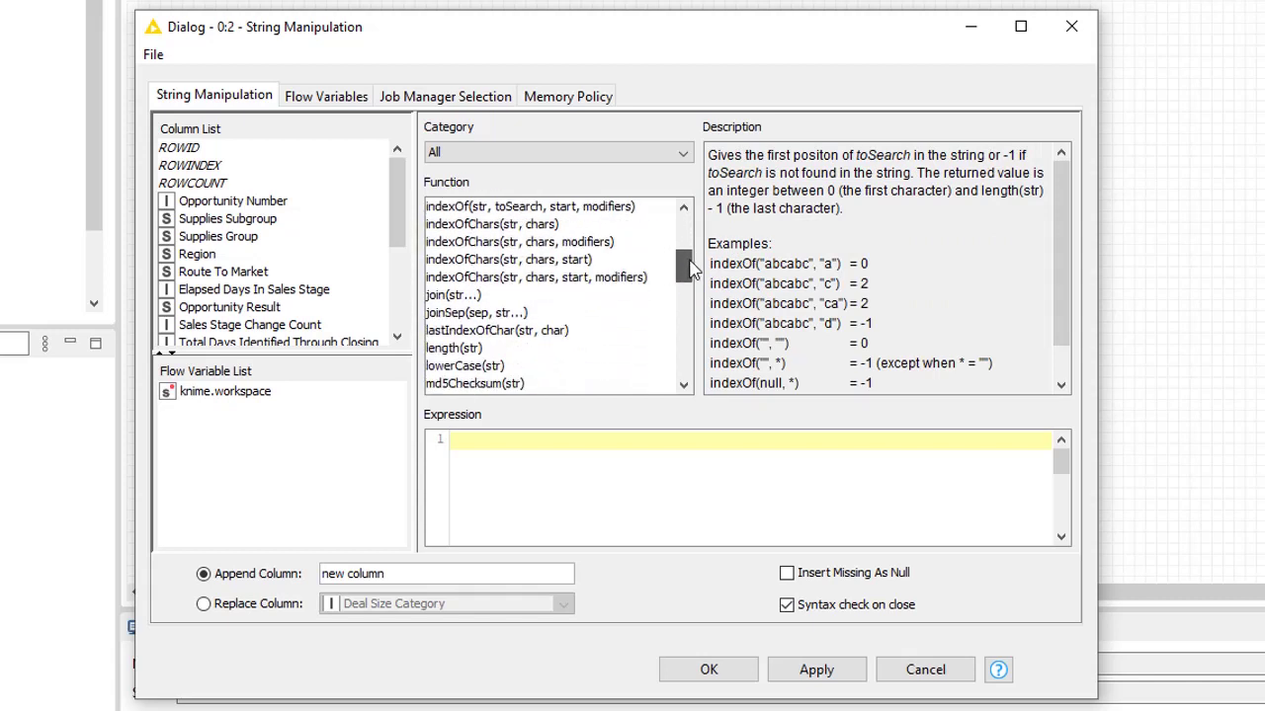
click(485, 296)
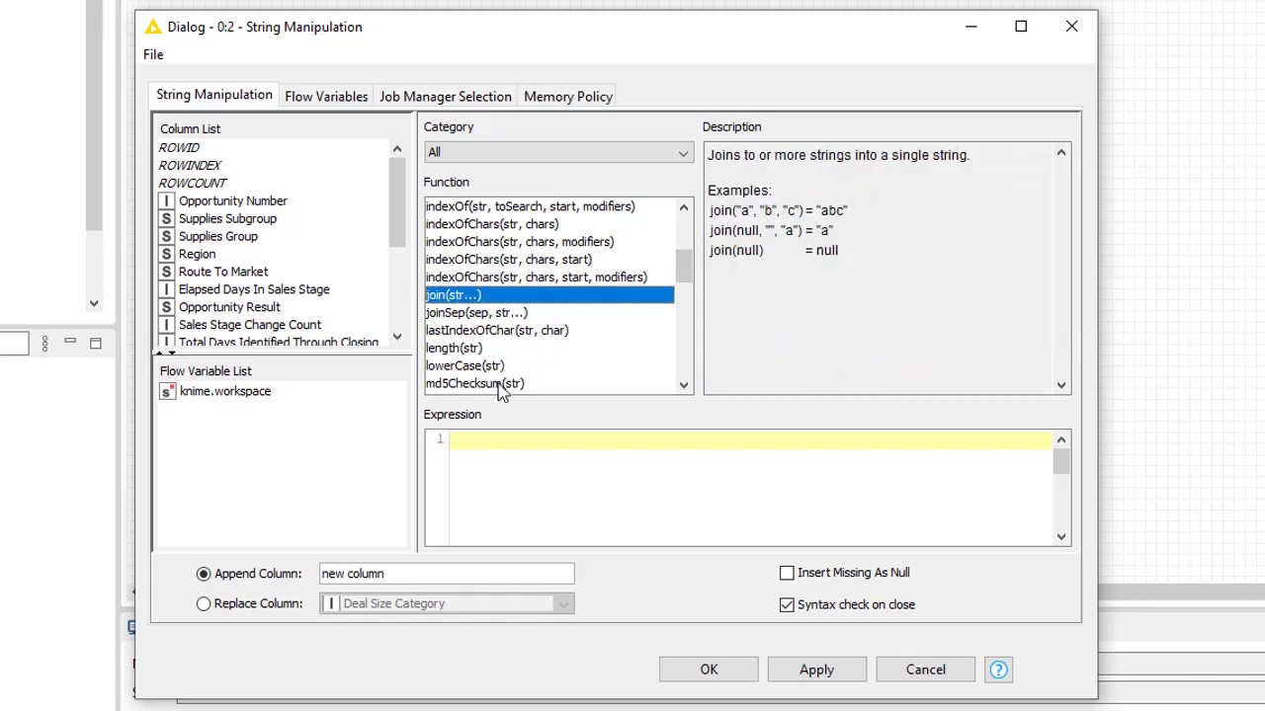
scroll(499, 385, down, 4)
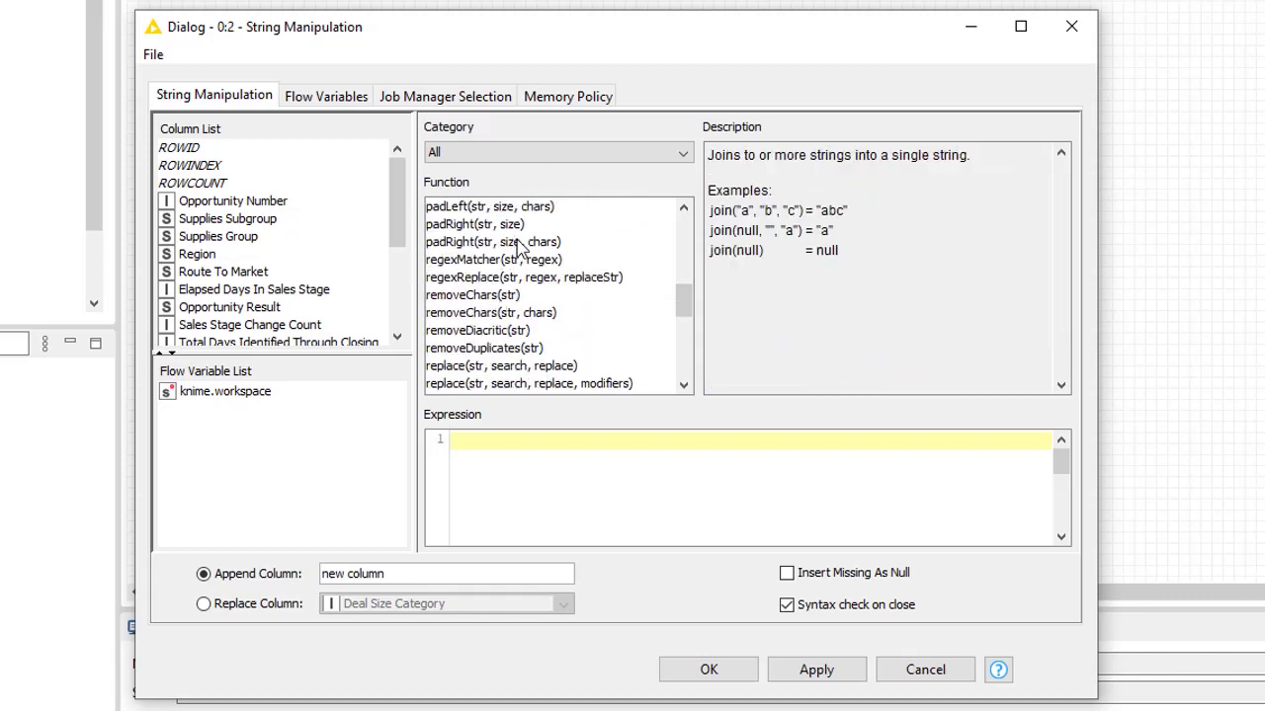
click(516, 297)
scroll(578, 314, down, 2)
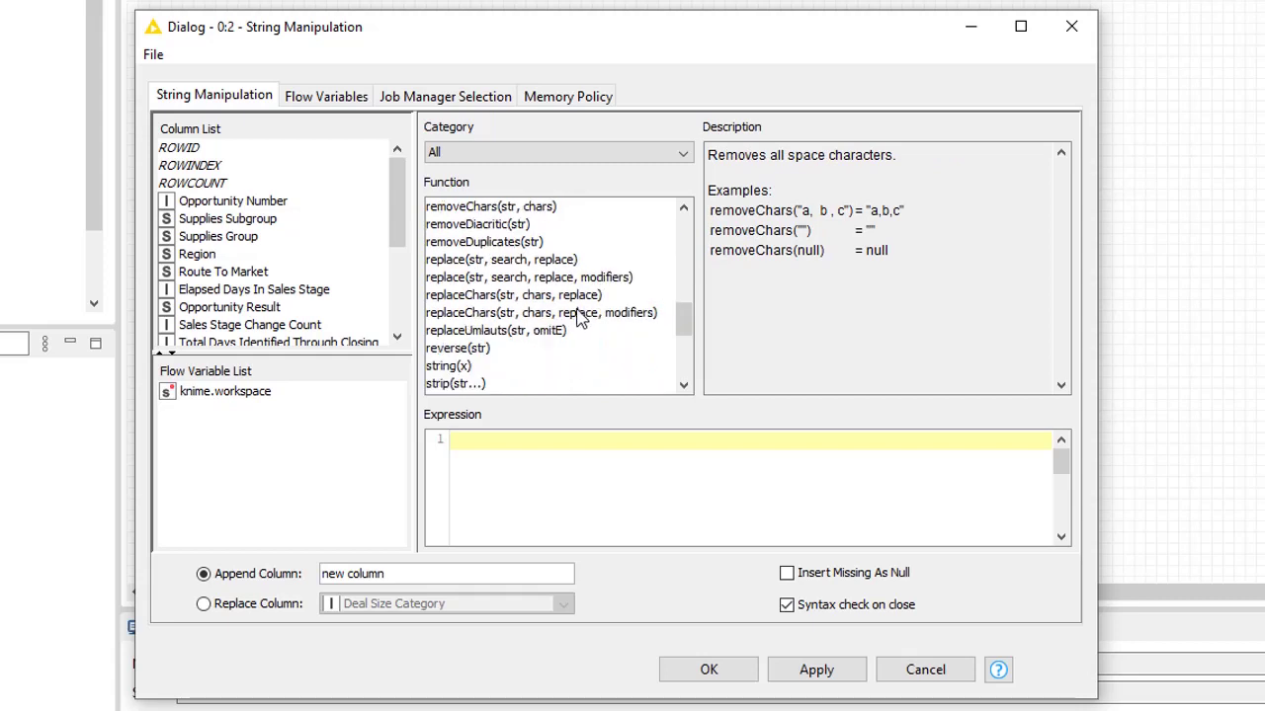
scroll(578, 314, down, 1)
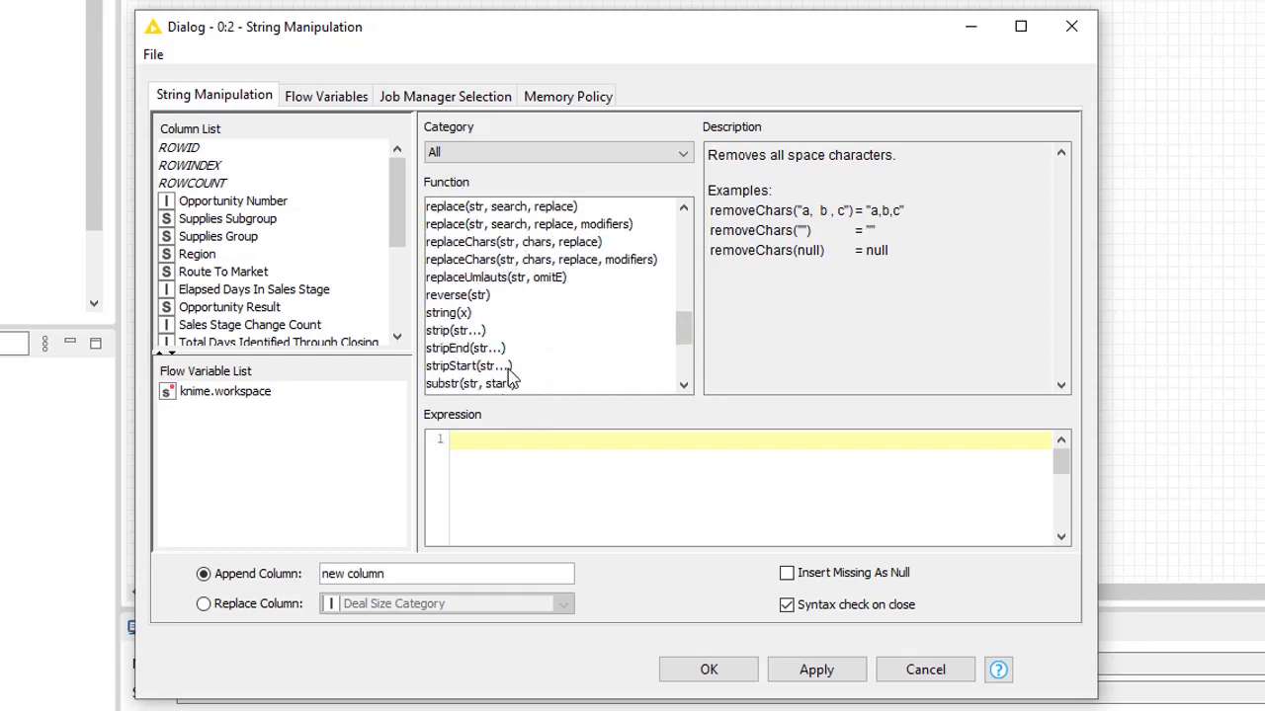
scroll(509, 365, down, 1)
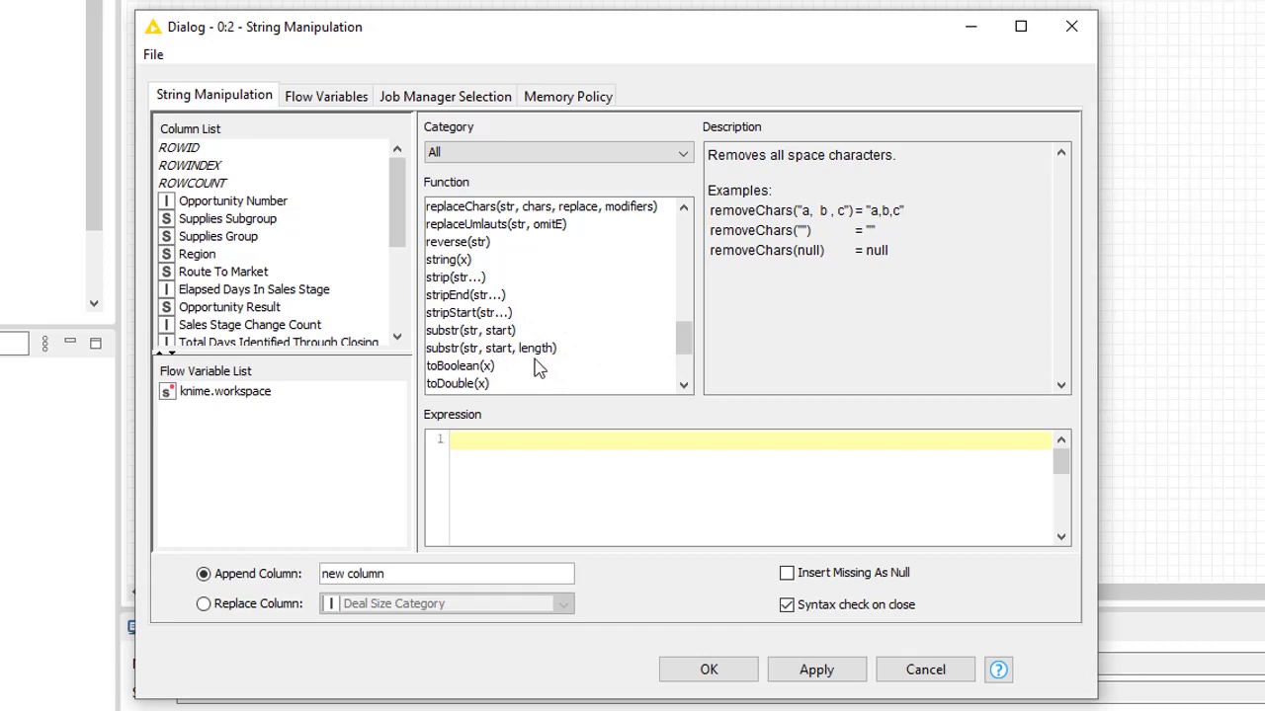
click(497, 332)
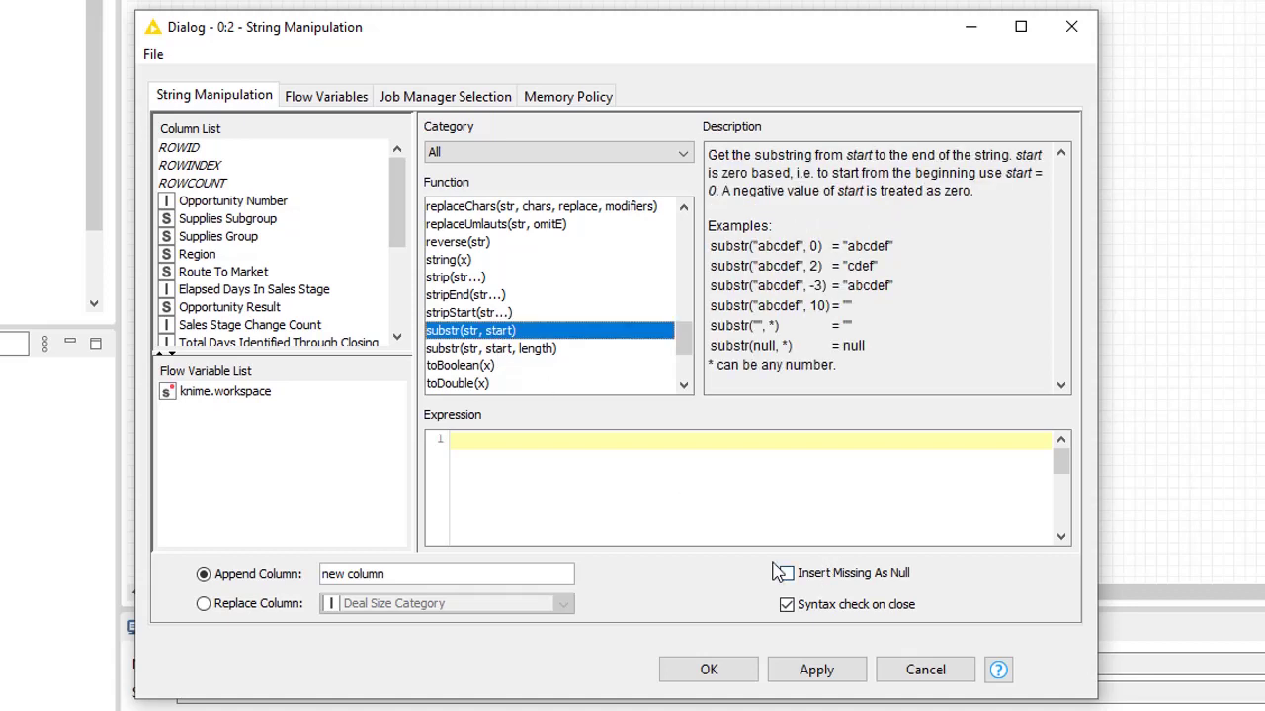
Set the String Manipulation expression to substr($Supplies Subgroup$,5) and apply the configuration
double_click(472, 336)
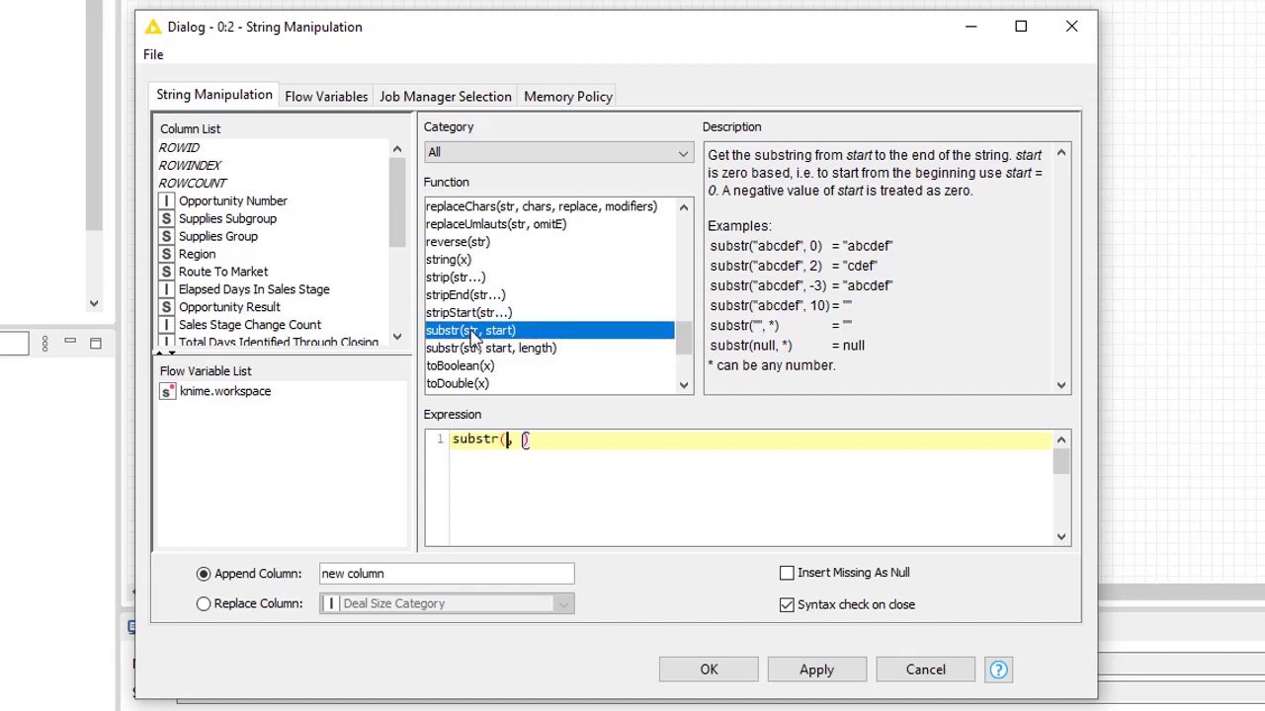
click(504, 442)
double_click(261, 227)
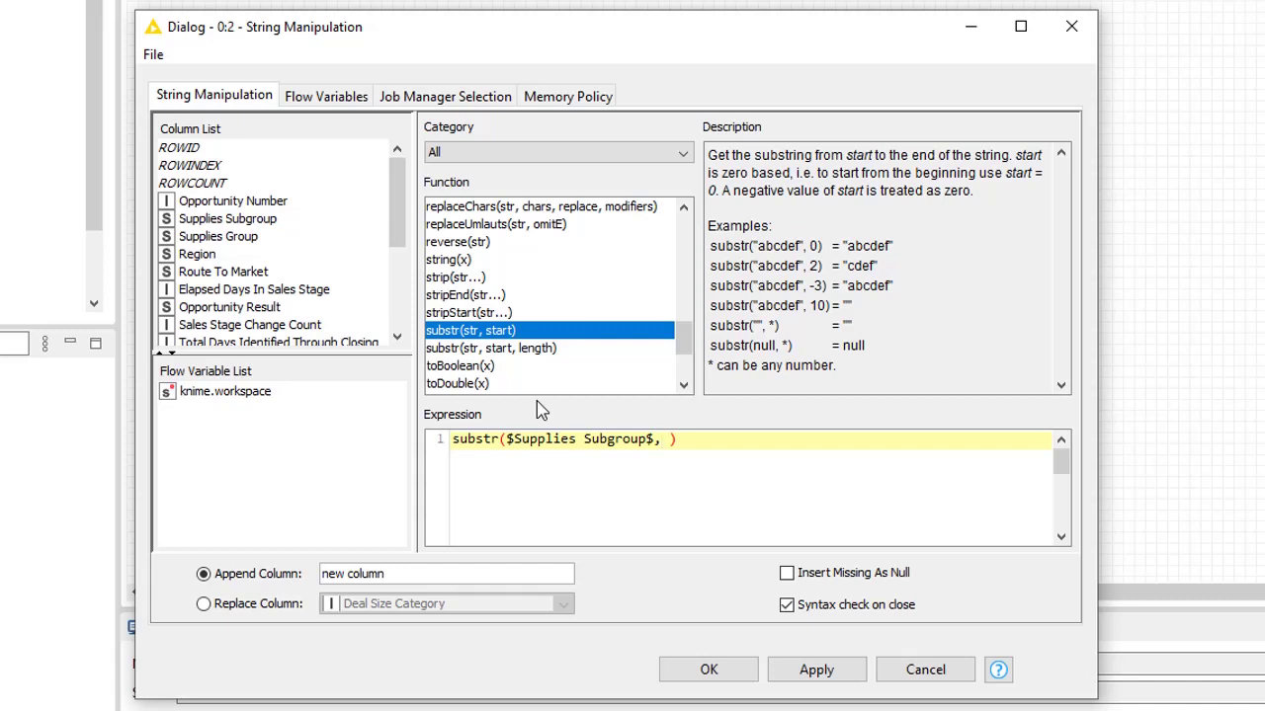
text(5)
click(728, 675)
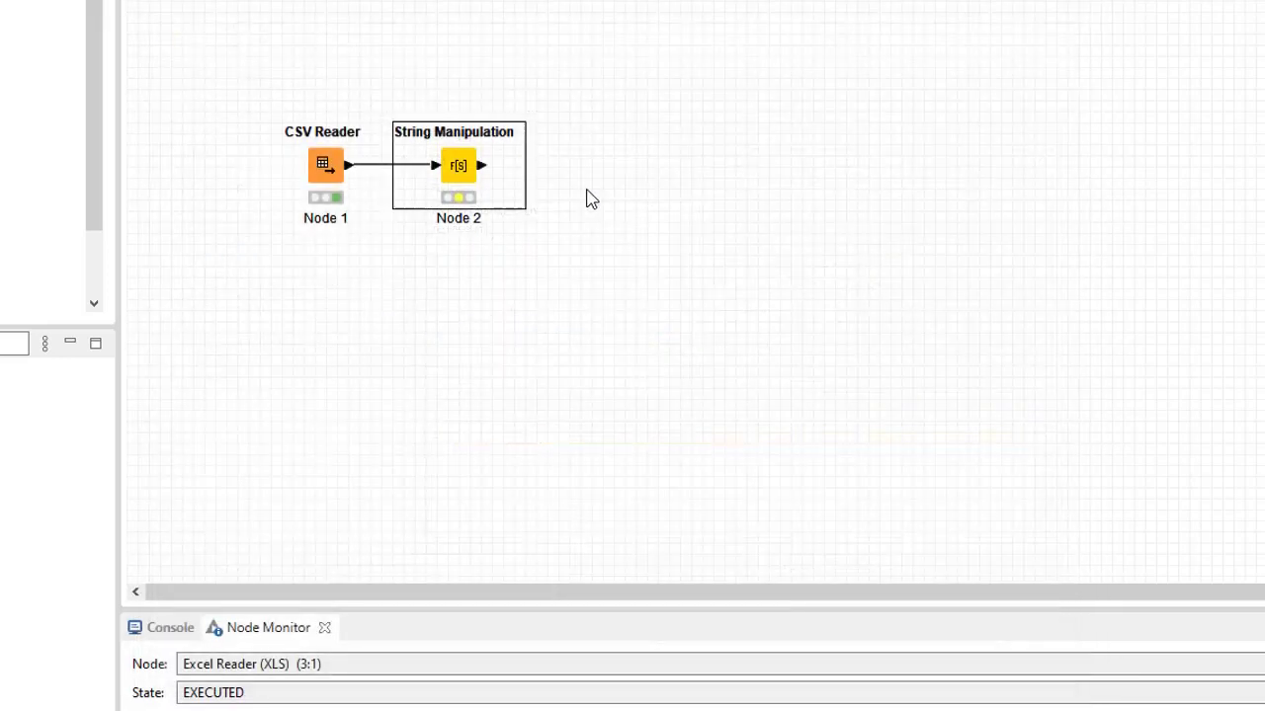
Execute the String Manipulation node and examine the new column in its appended table
right_click(460, 166)
click(525, 200)
right_click(464, 165)
click(568, 672)
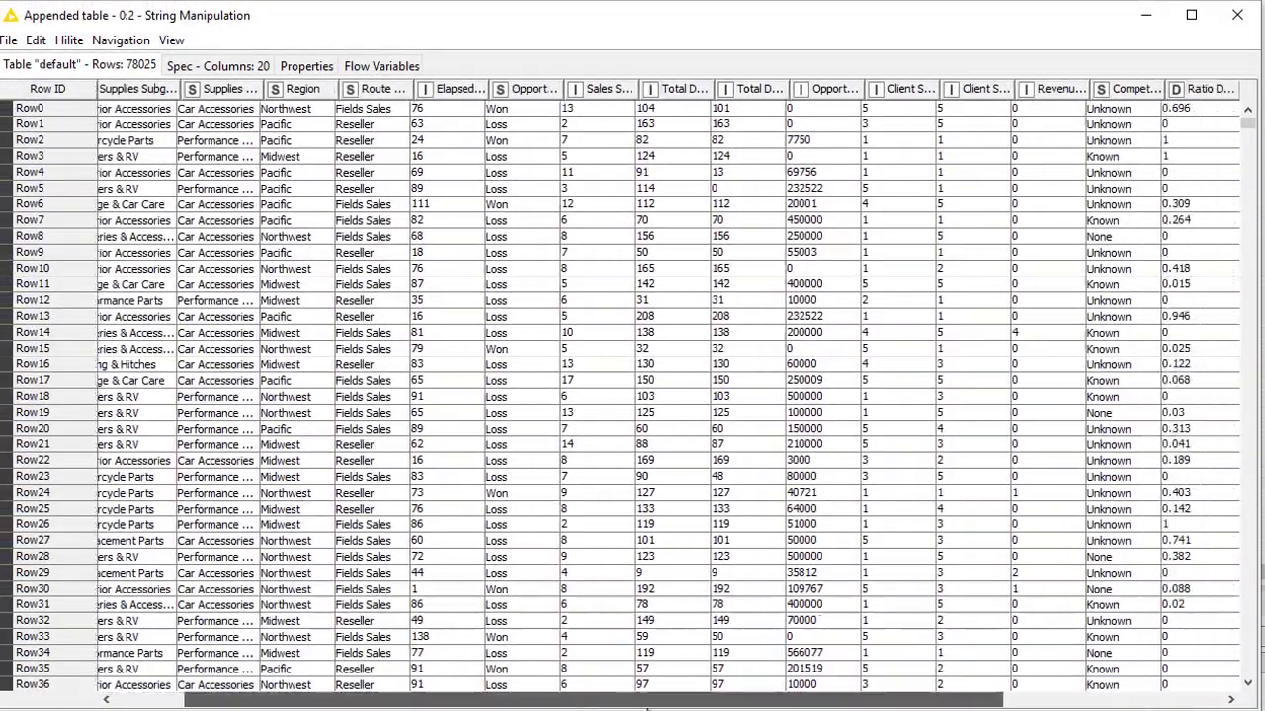
drag(647, 699, 869, 700)
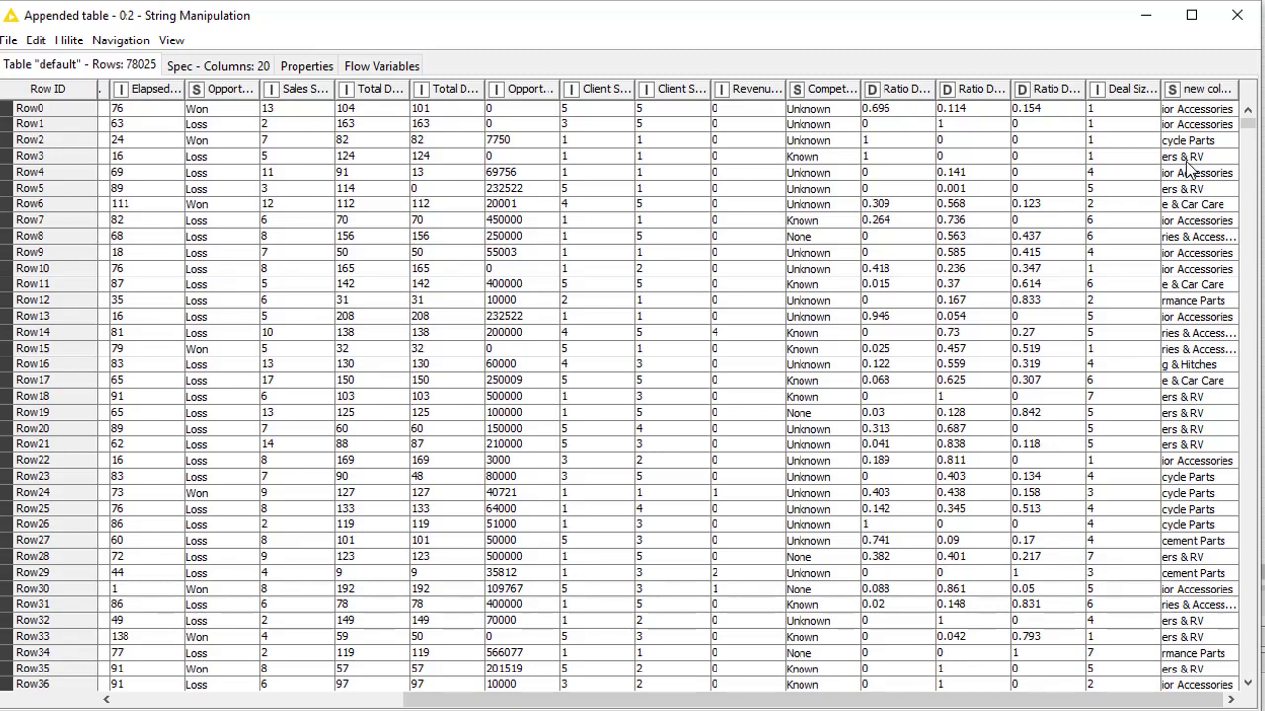
click(1236, 15)
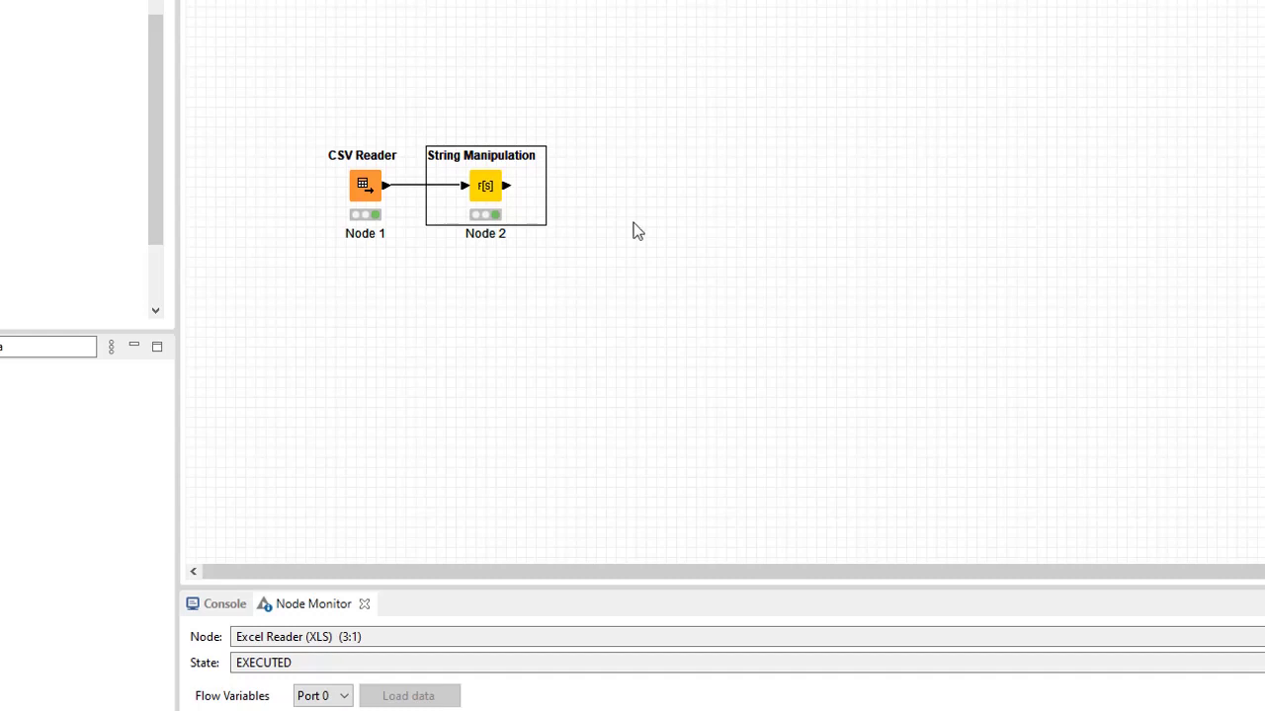
Replace the String Manipulation expression with indexOf($Supplies Subgroup$,"&") and apply it, accepting the node reset
double_click(494, 194)
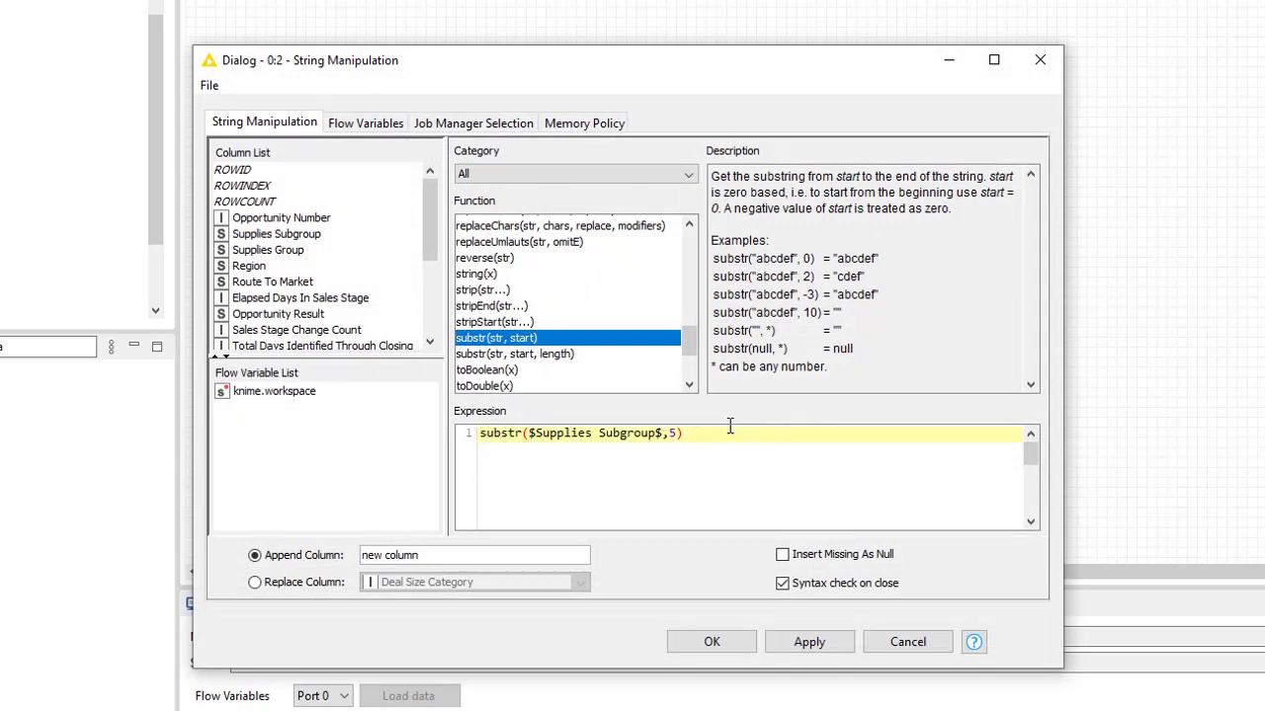
key(ctrl+a)
key(BackSpace)
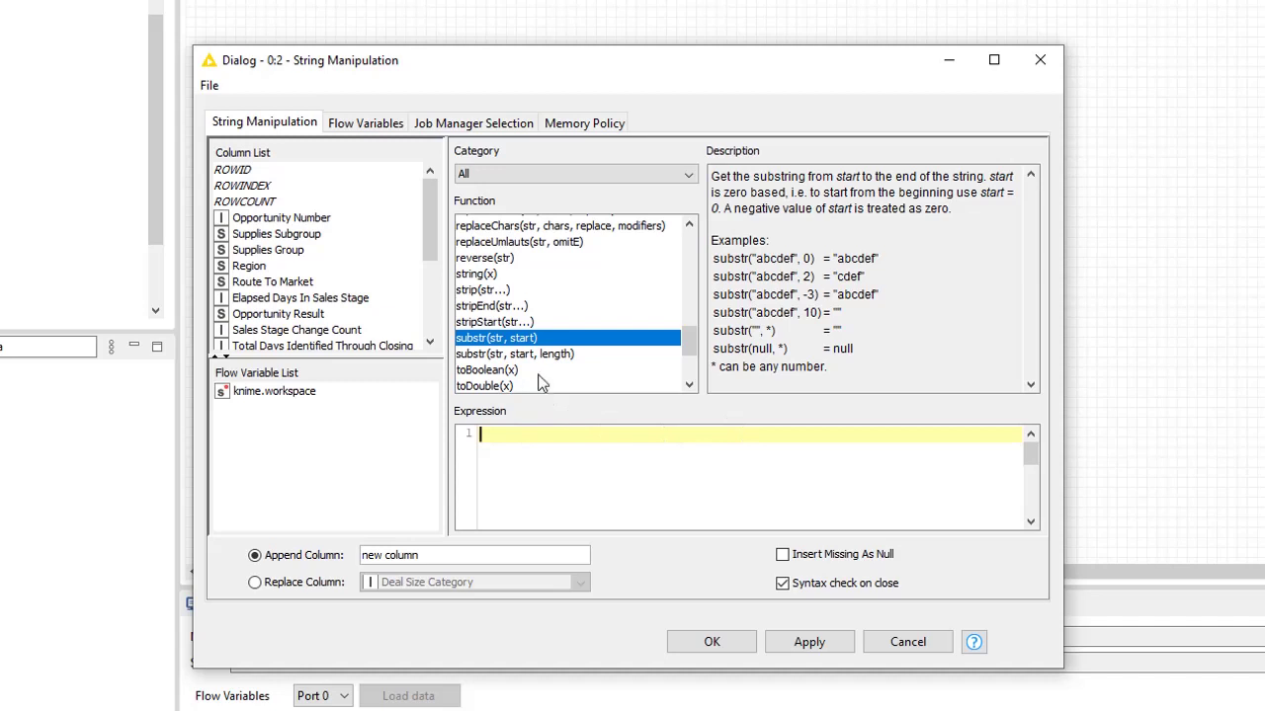
drag(688, 346, 688, 261)
click(561, 257)
double_click(561, 255)
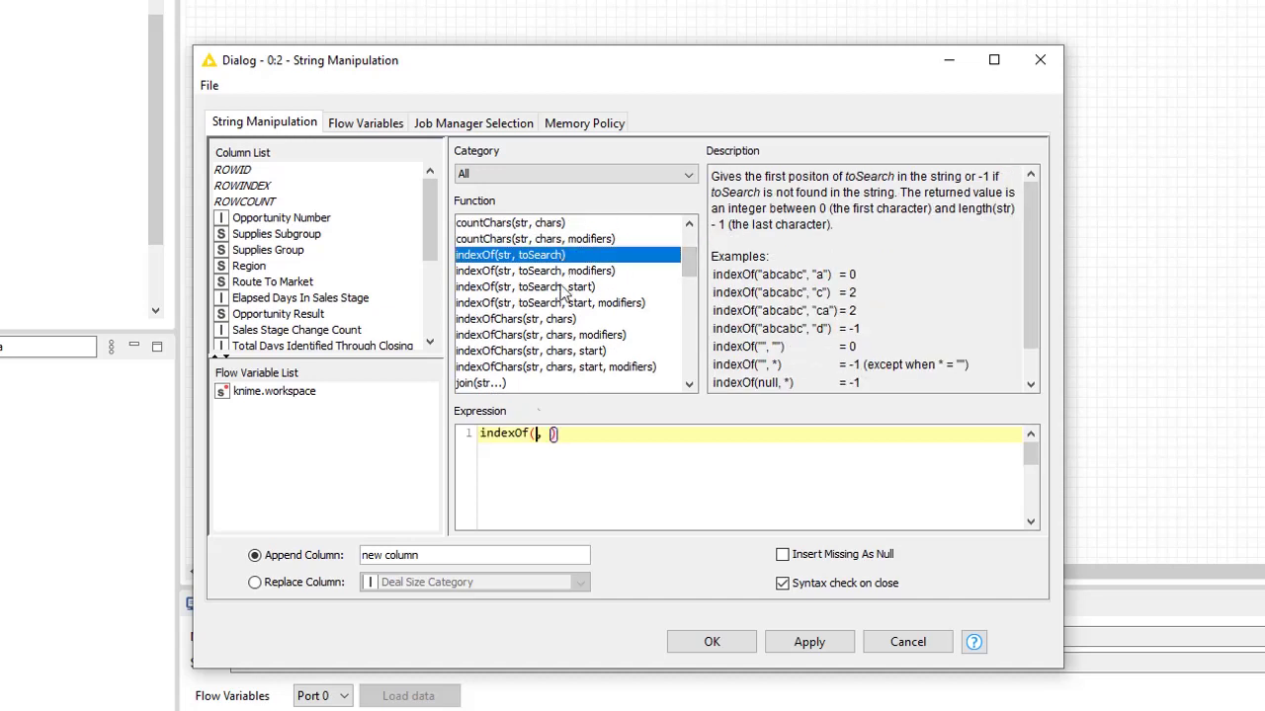
double_click(292, 234)
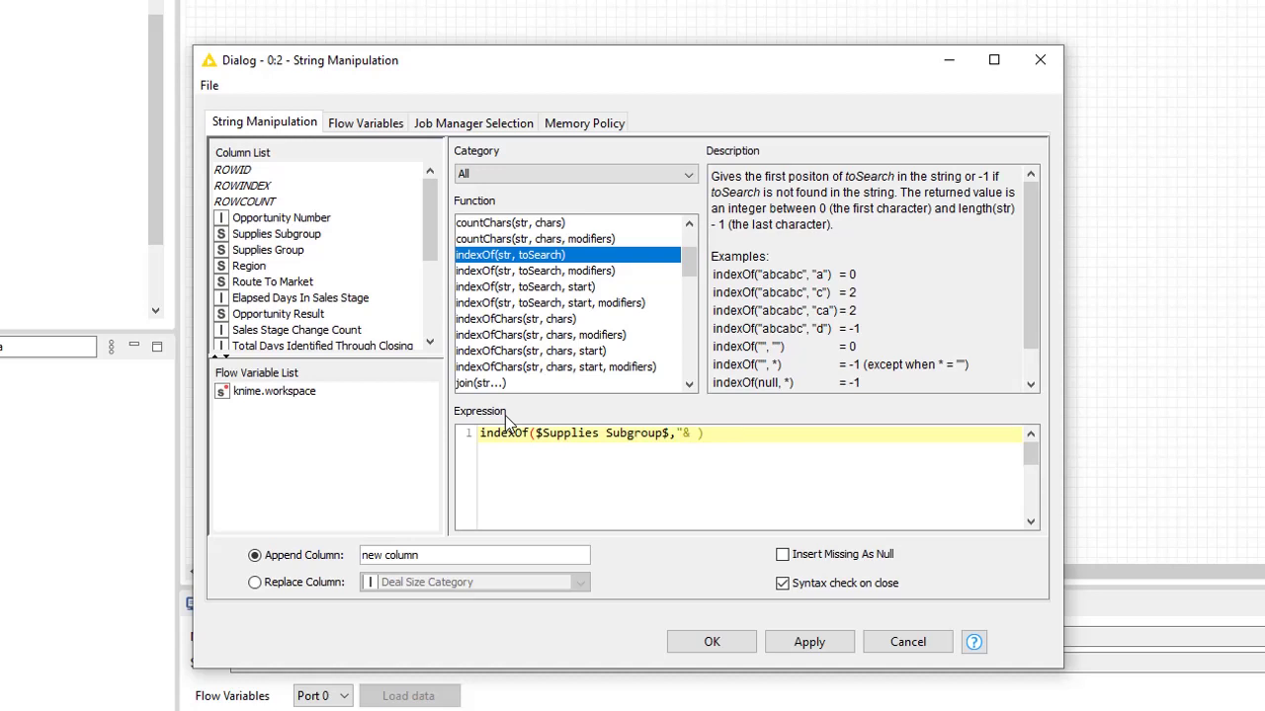
text("&")
key(Delete)
click(729, 642)
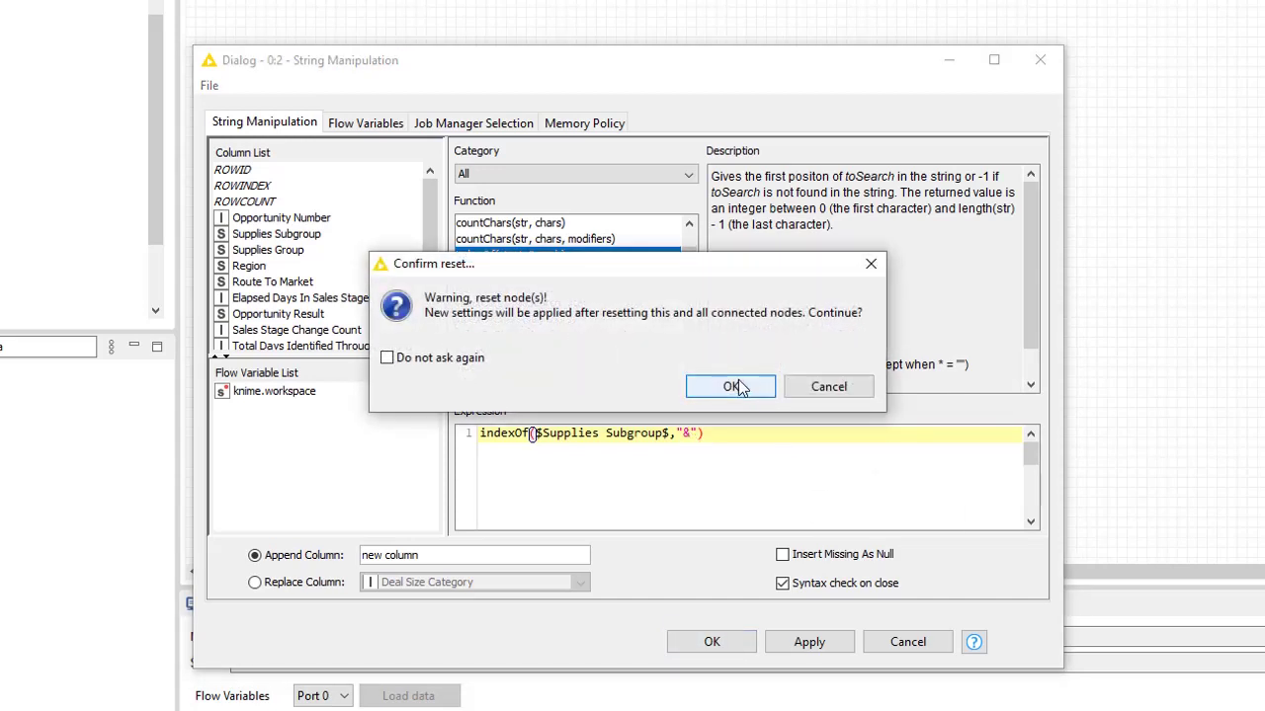
click(735, 383)
Run the node with the indexOf expression and inspect the new column's values in the output table
right_click(488, 181)
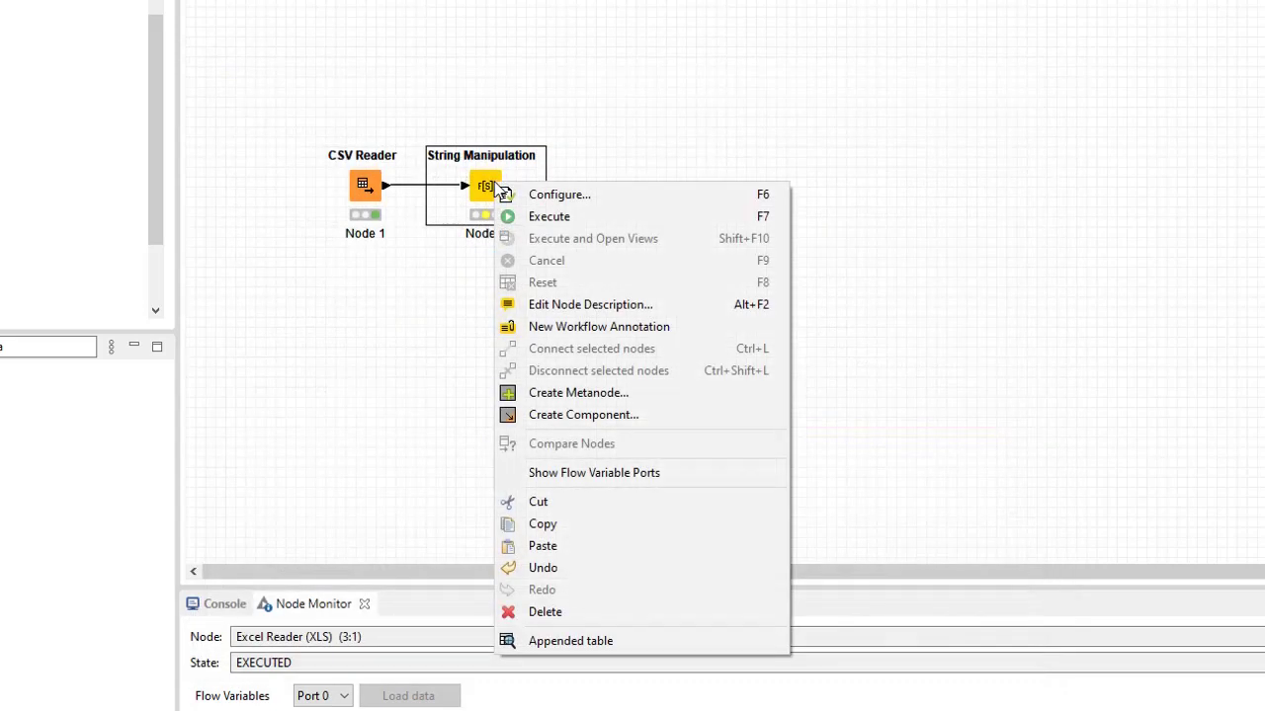
click(565, 223)
right_click(485, 186)
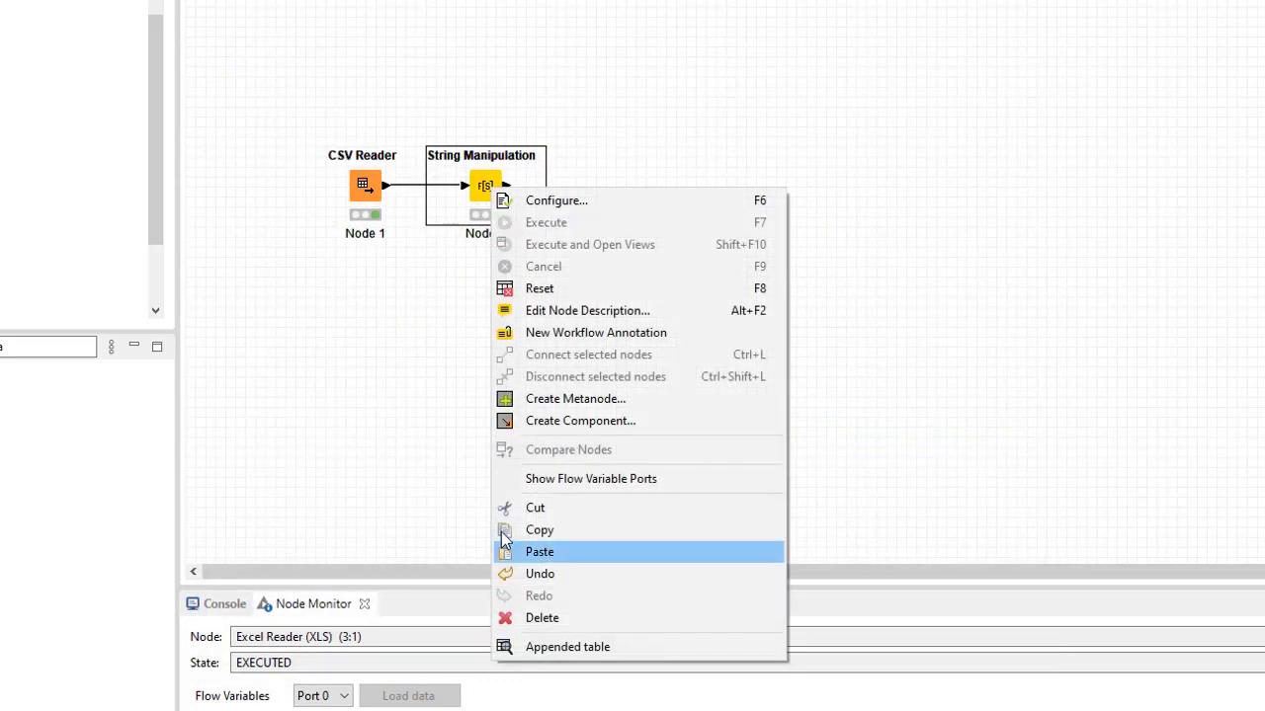
click(508, 646)
drag(514, 699, 801, 699)
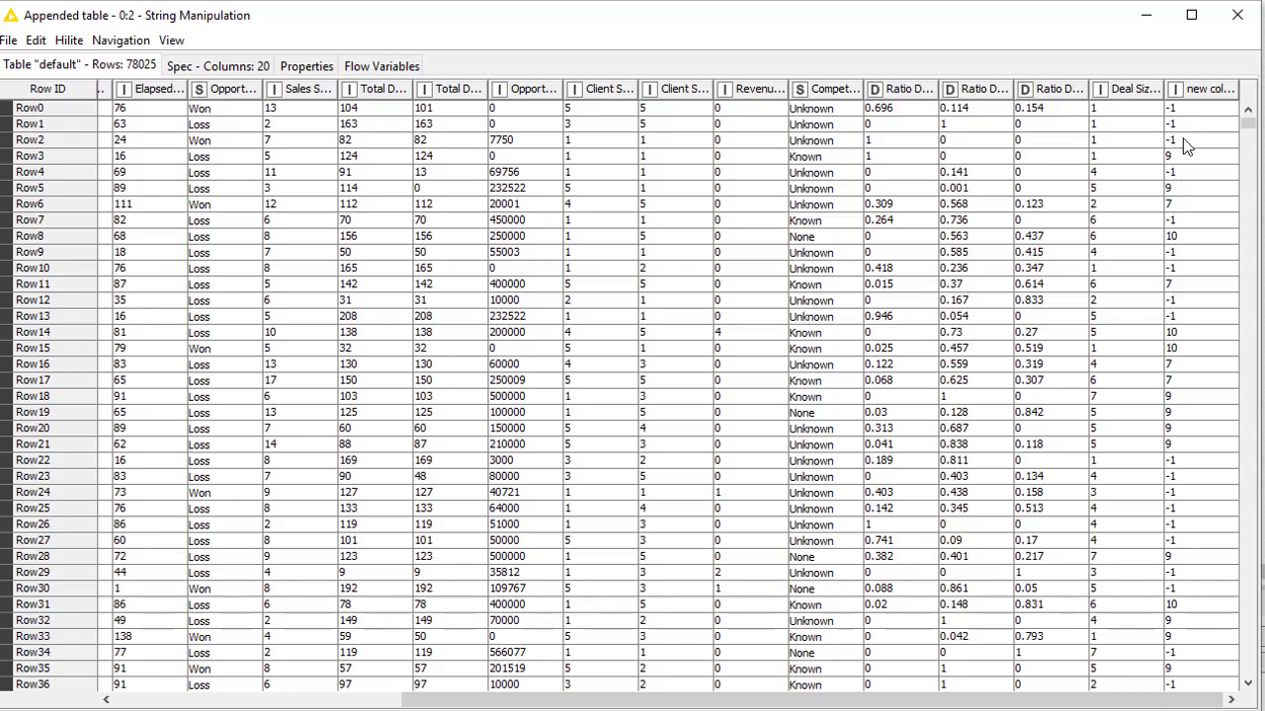
click(1236, 22)
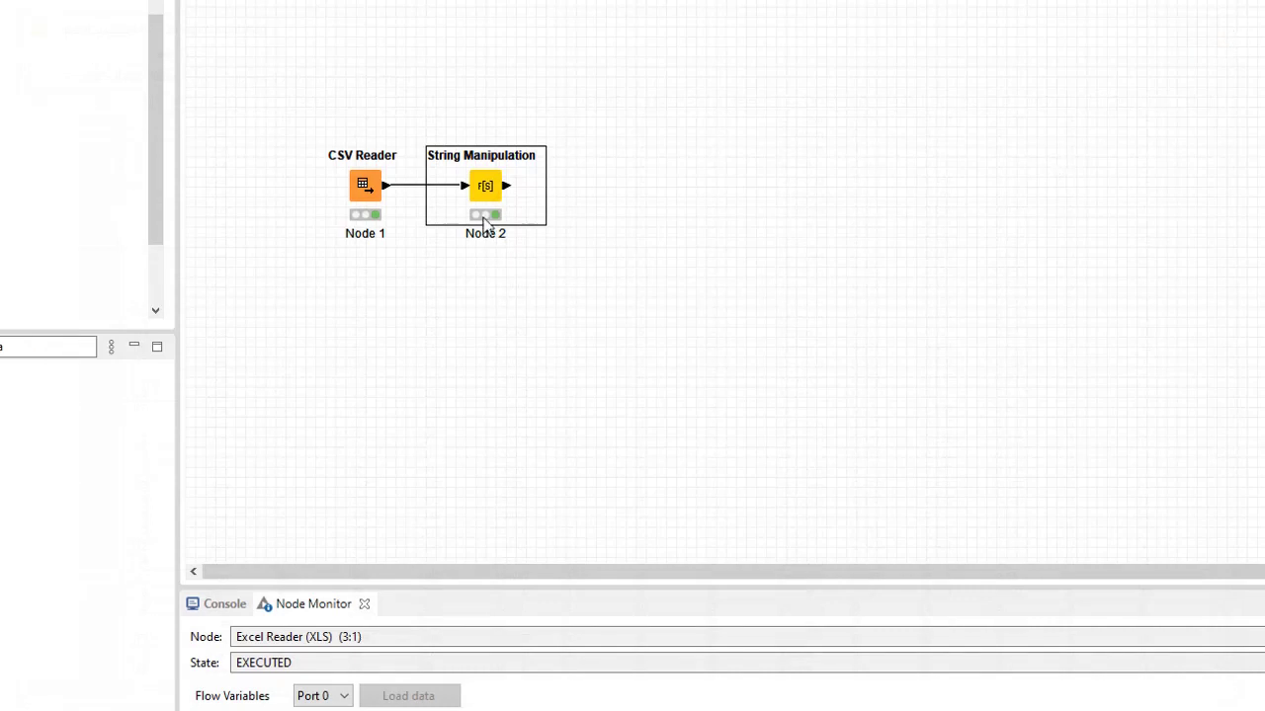
Reopen the node's configuration and add a substr(str, start) call on the Supplies Subgroup column on a second expression line
double_click(485, 187)
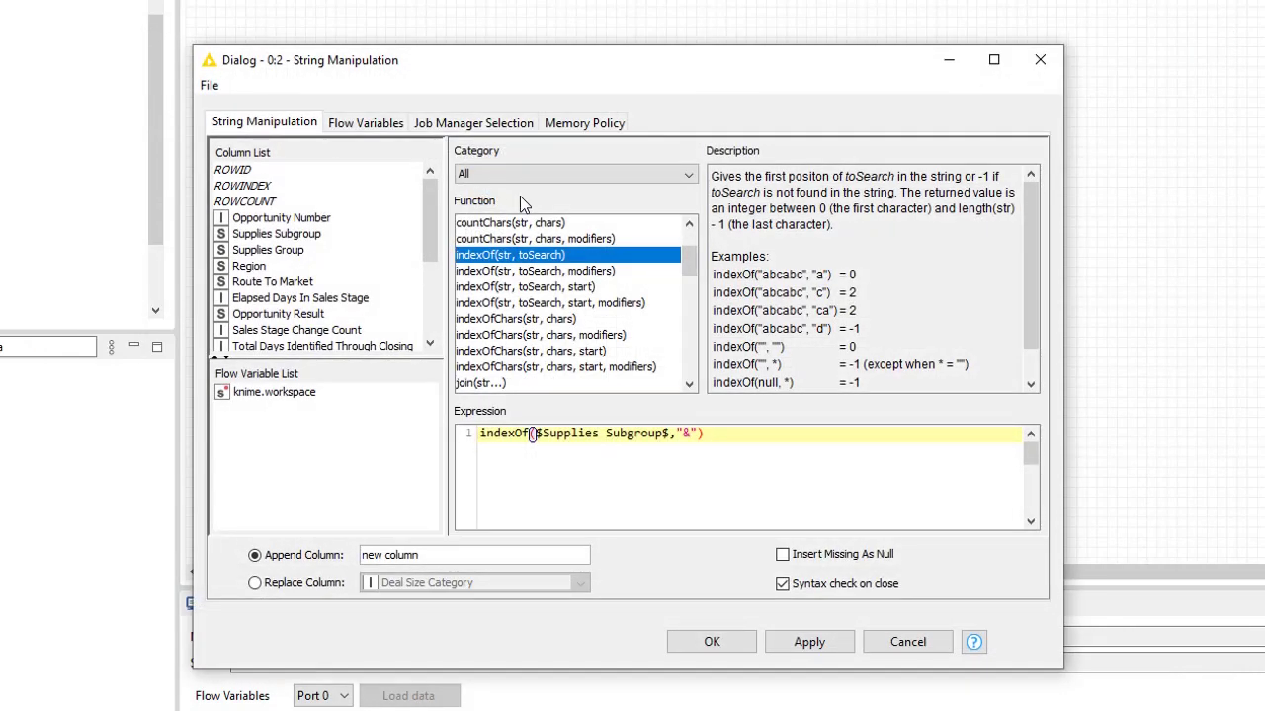
click(482, 447)
key(Return)
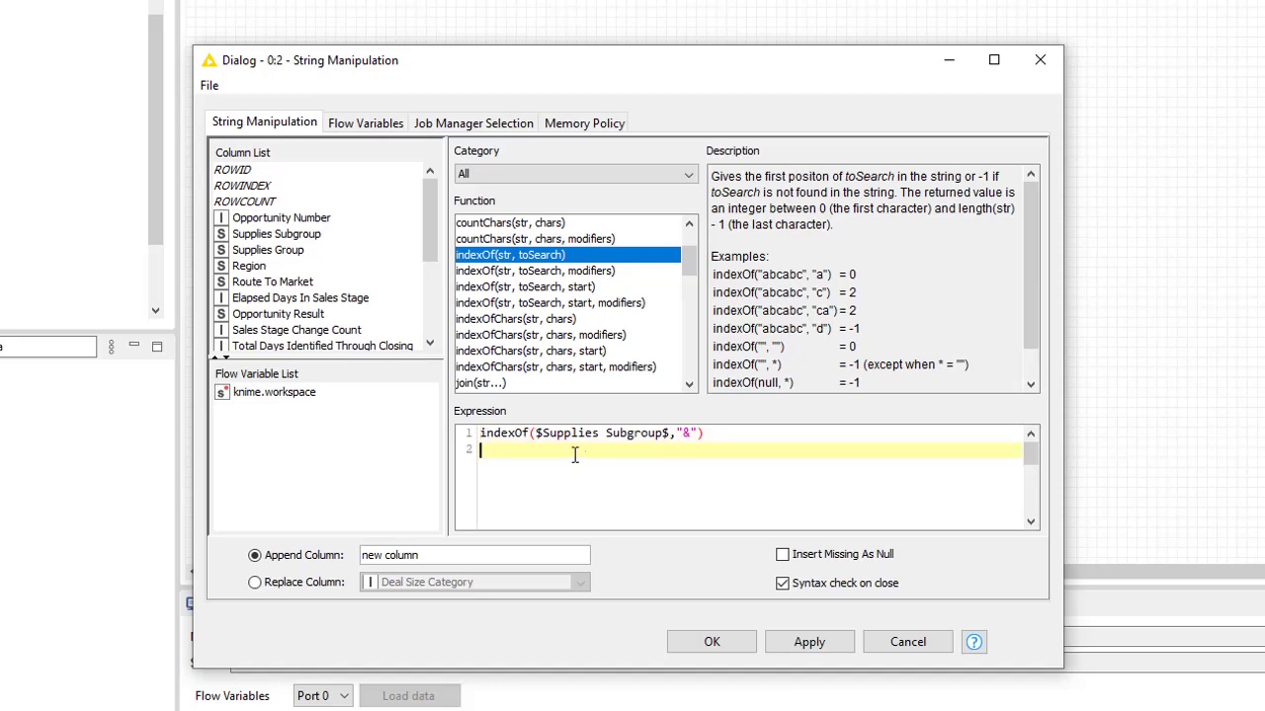
drag(691, 267, 709, 354)
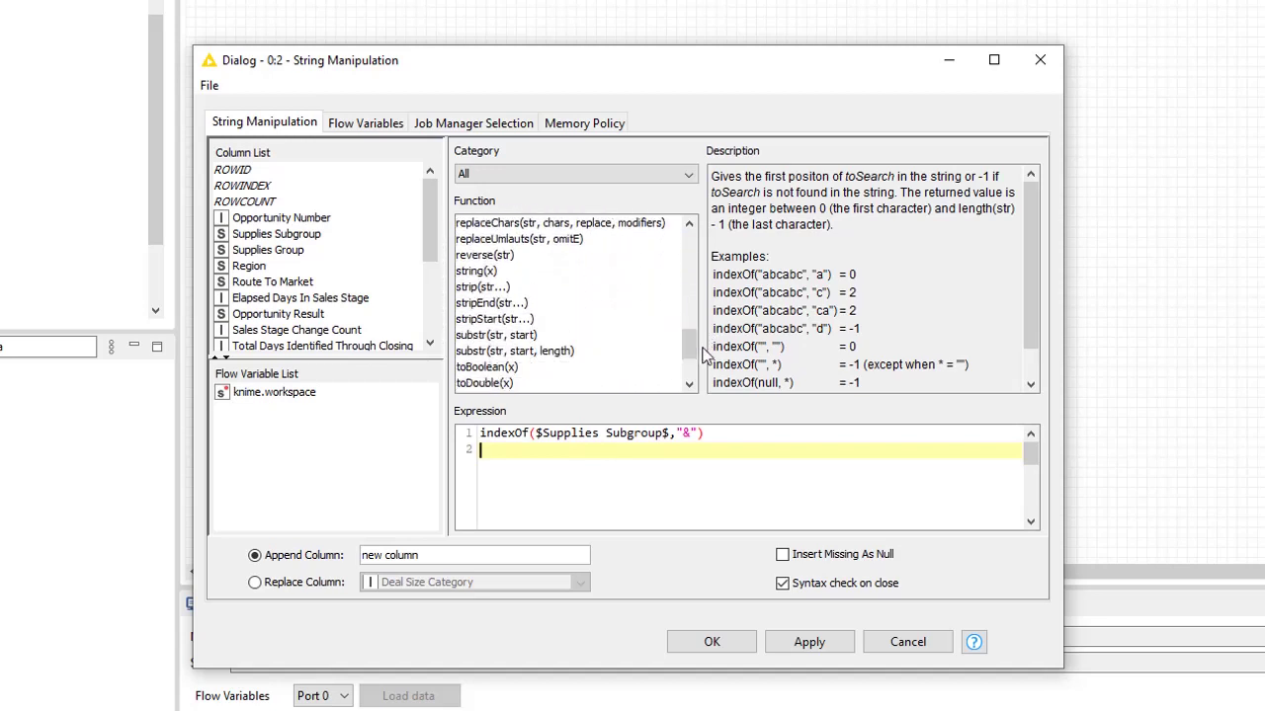
click(521, 336)
double_click(521, 336)
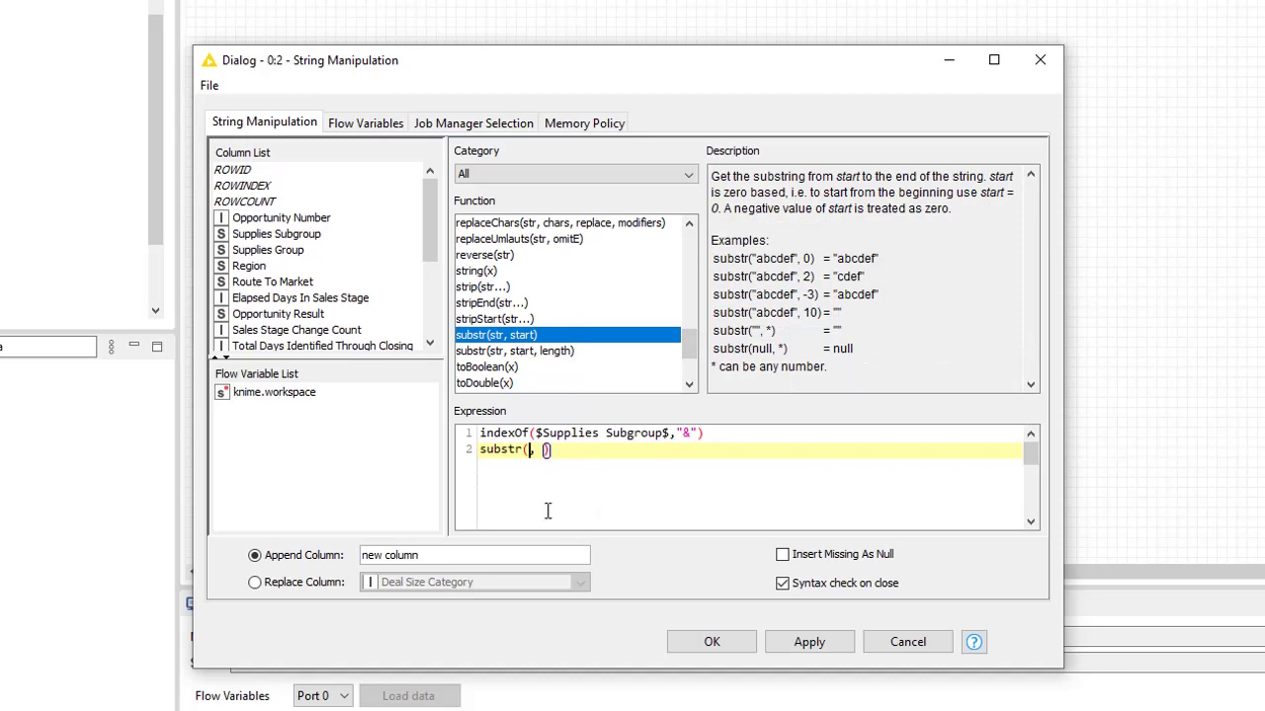
double_click(291, 239)
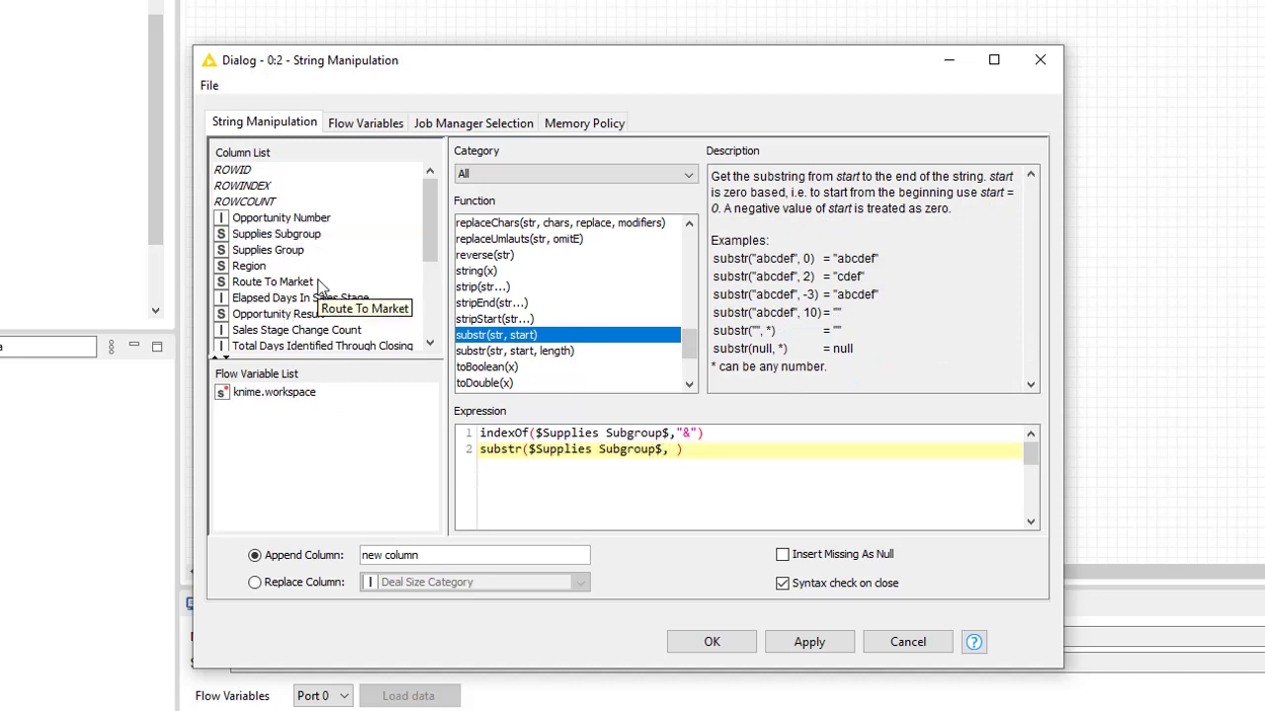
Move the indexOf expression into substr as its start argument, forming substr($Supplies Subgroup$,indexOf($Supplies Subgroup$,"&")), and apply it with a node reset
key(Up)
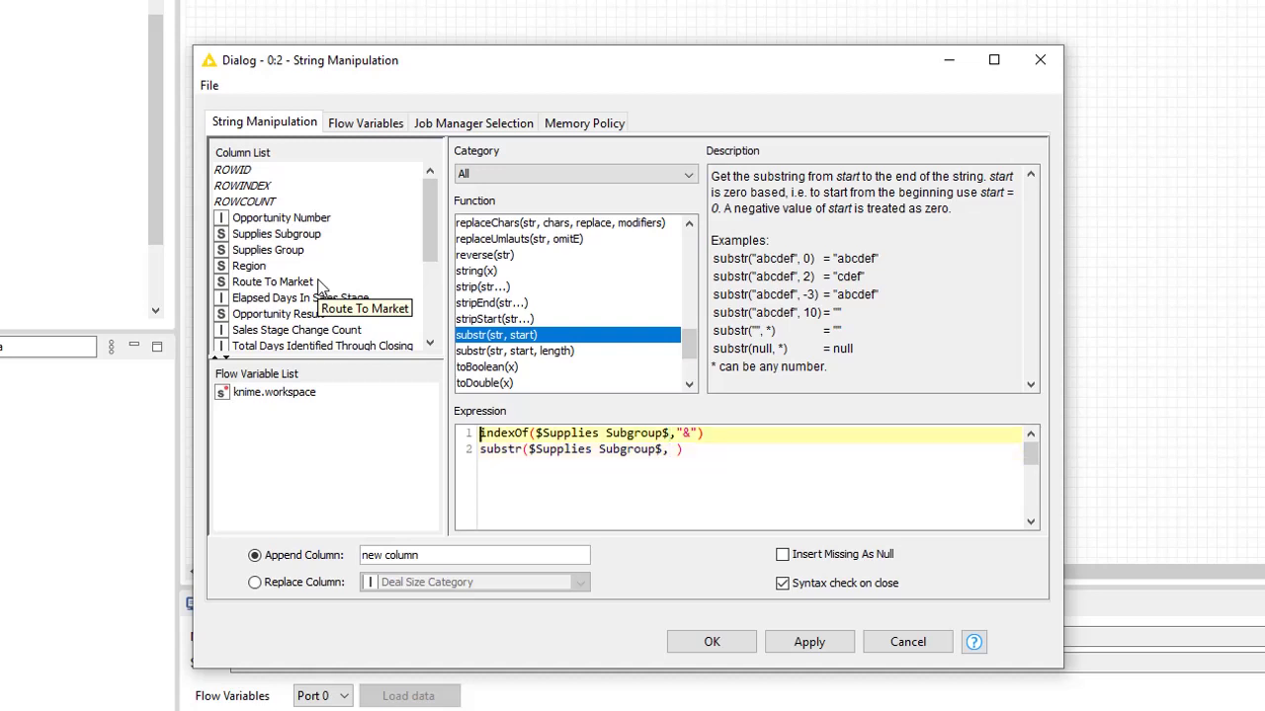
key(shift+End)
key(ctrl+x)
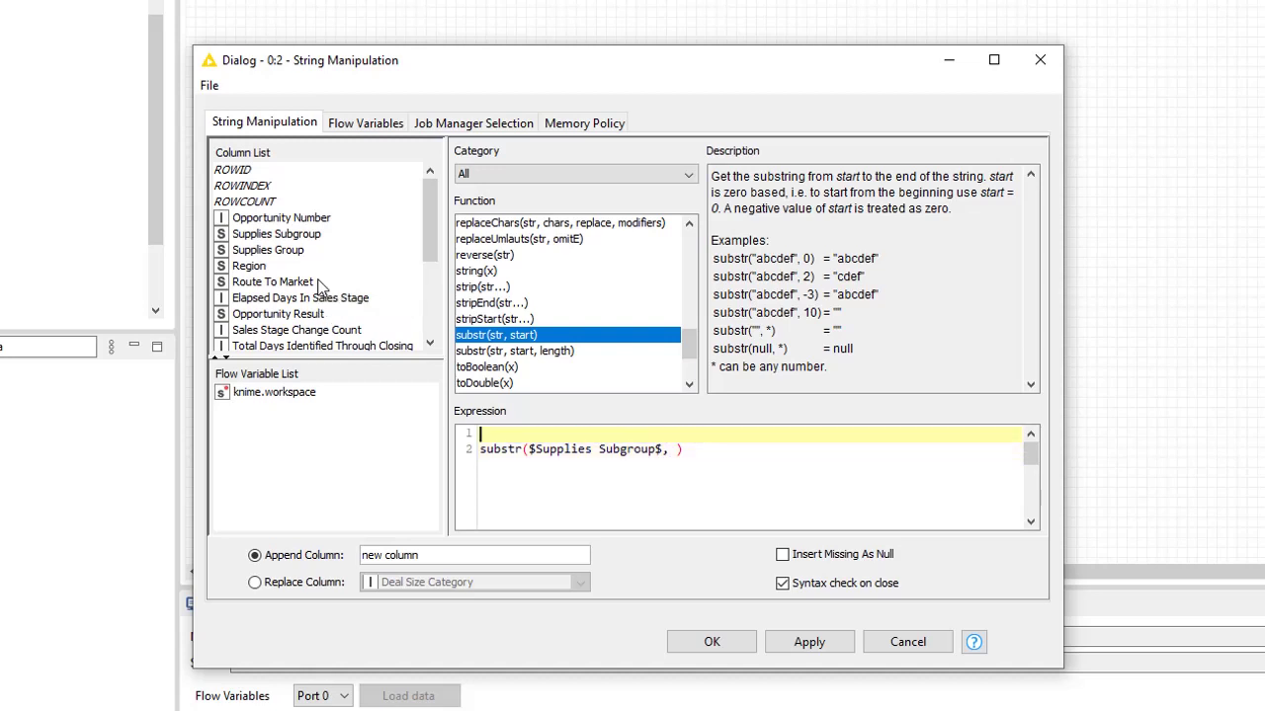
key(Delete)
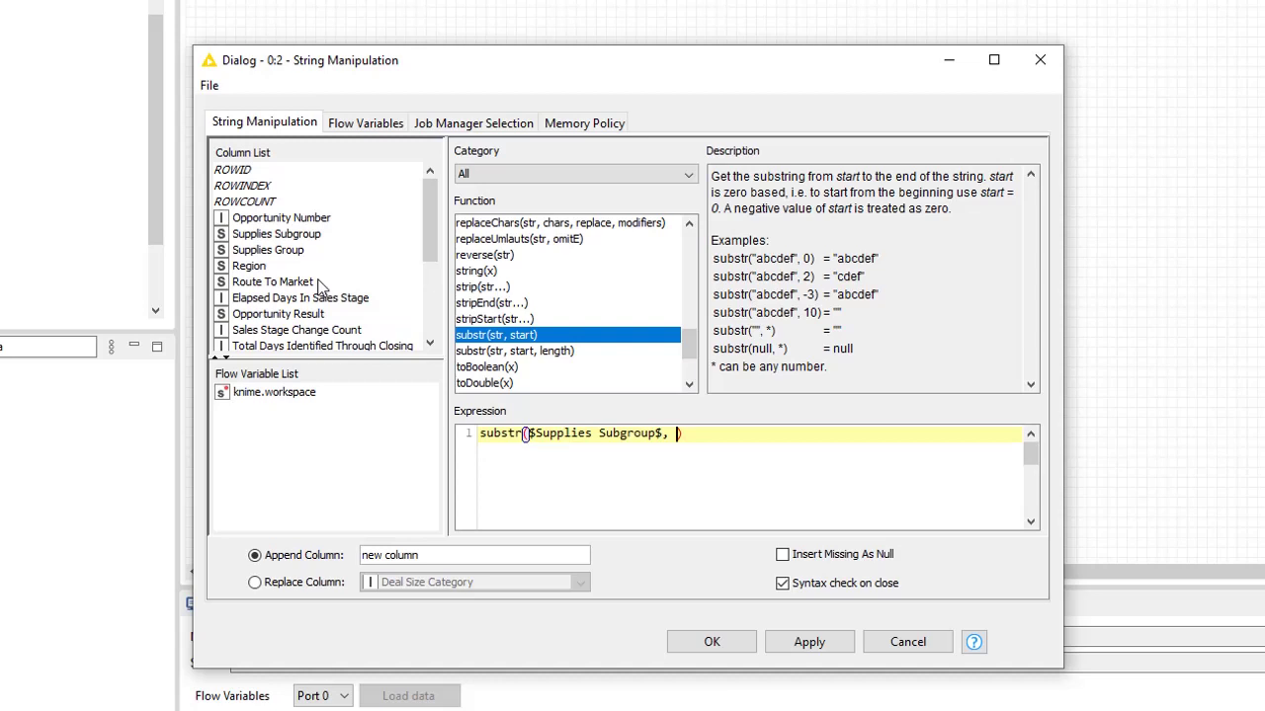
key(ctrl+v)
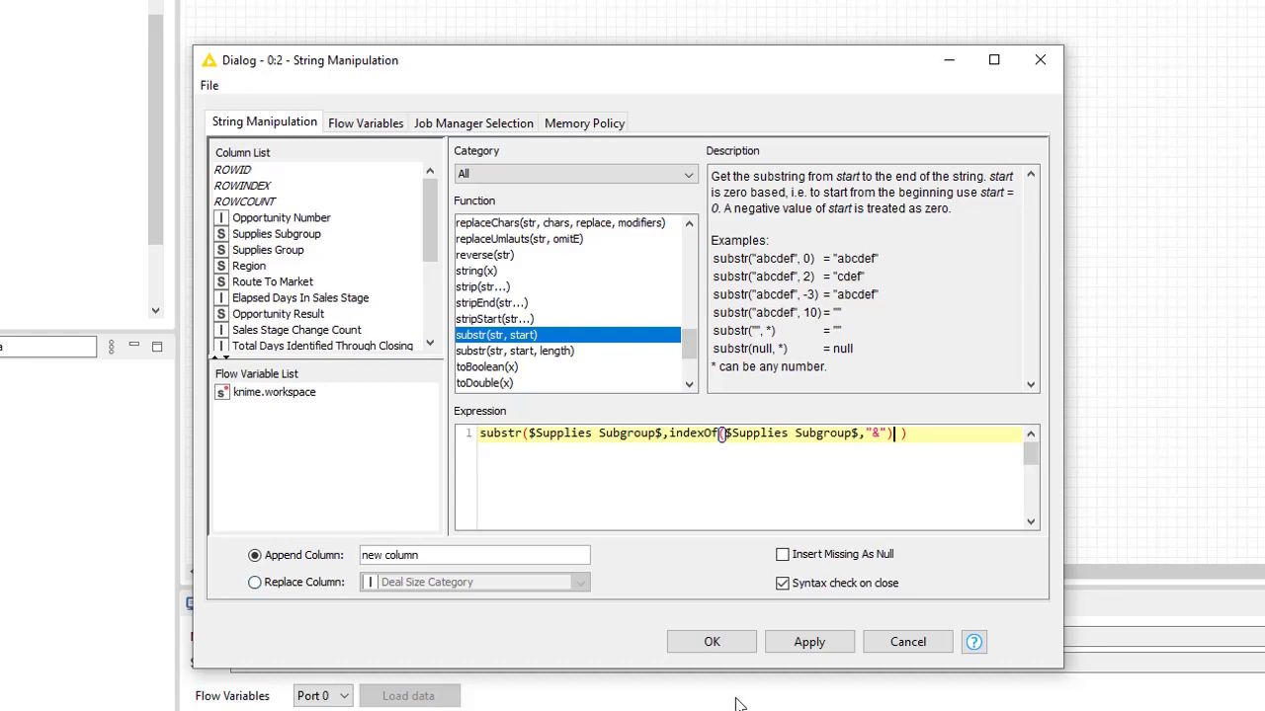
click(712, 642)
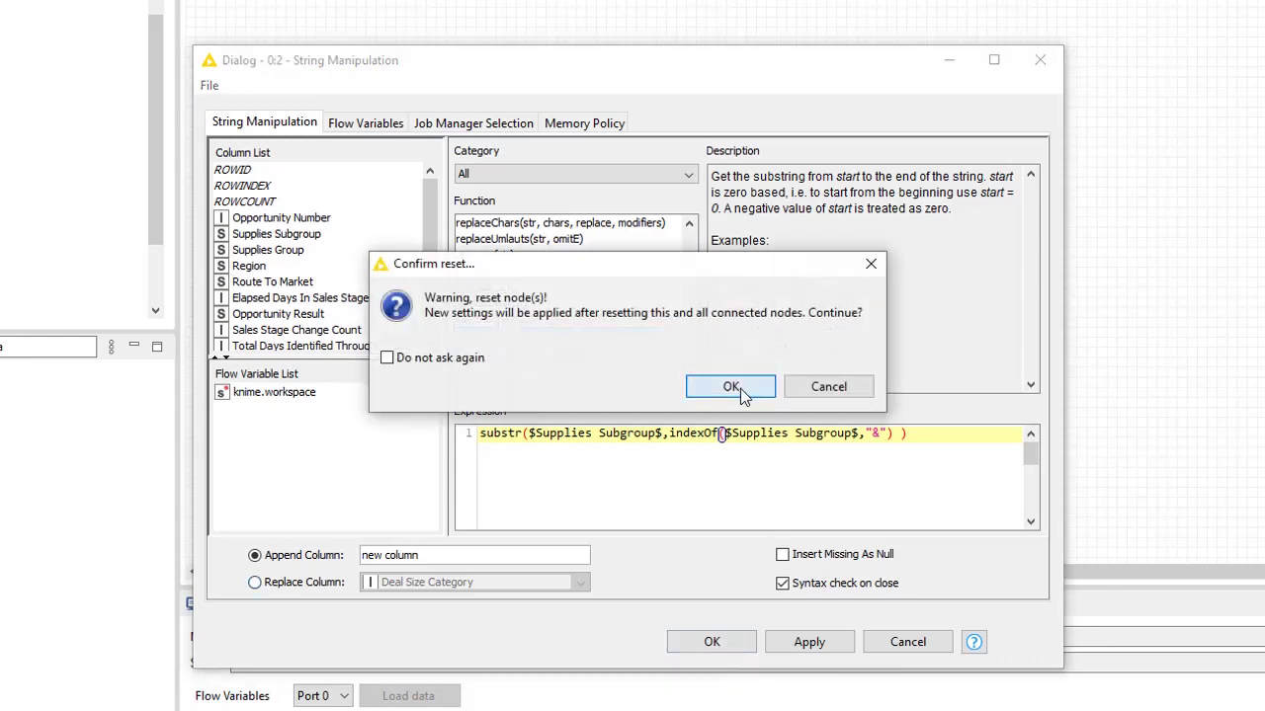
click(731, 386)
Execute the String Manipulation node with the combined substr and indexOf expression and inspect the new column in its output table
right_click(489, 192)
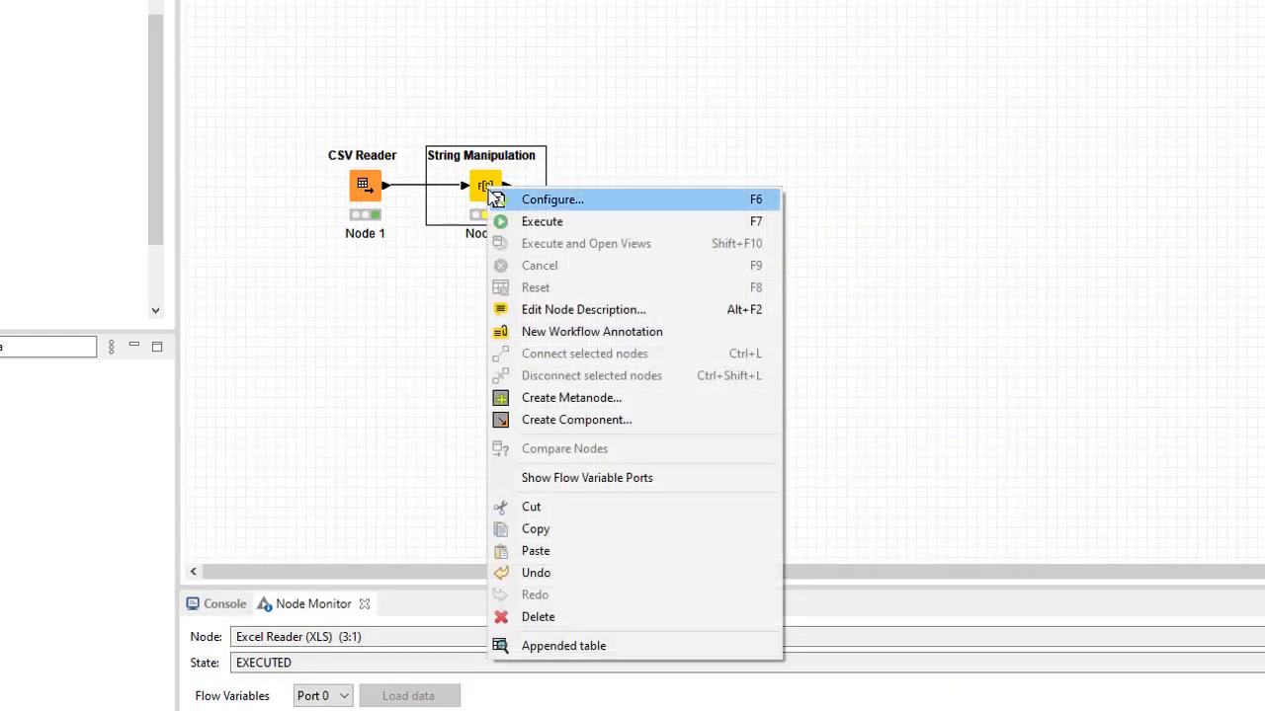
click(569, 221)
right_click(494, 194)
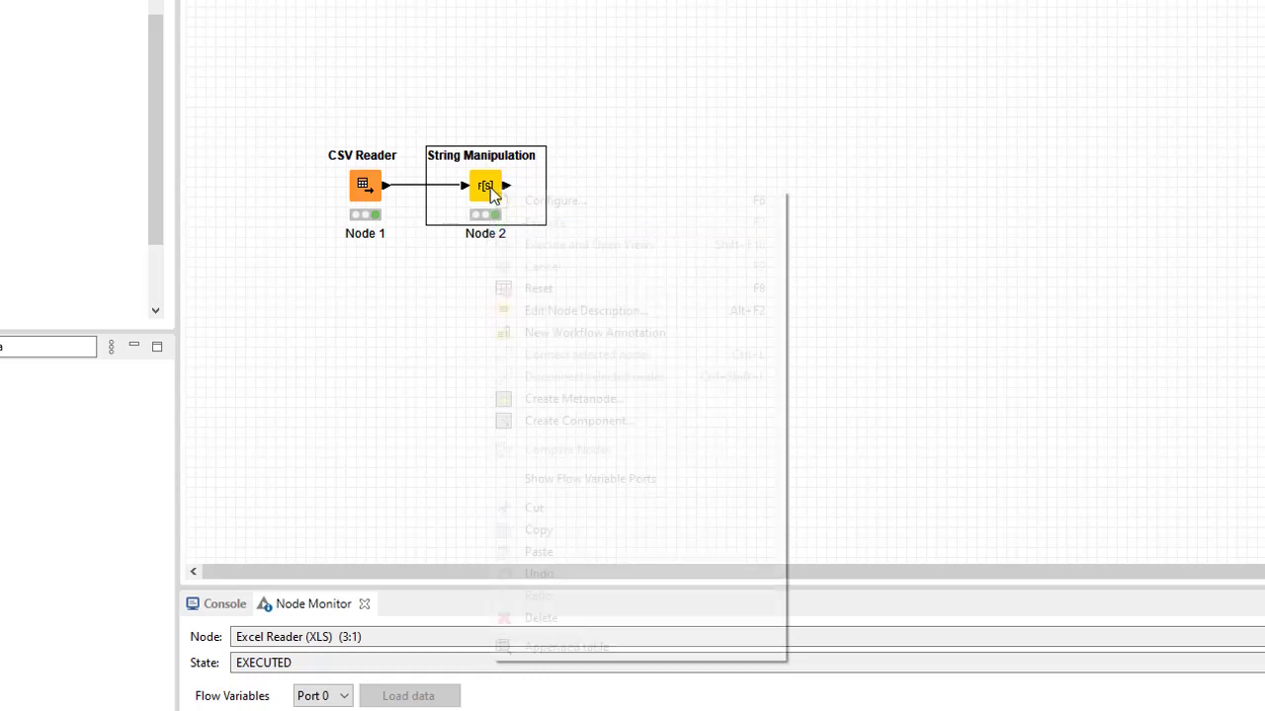
click(586, 642)
drag(570, 698, 884, 704)
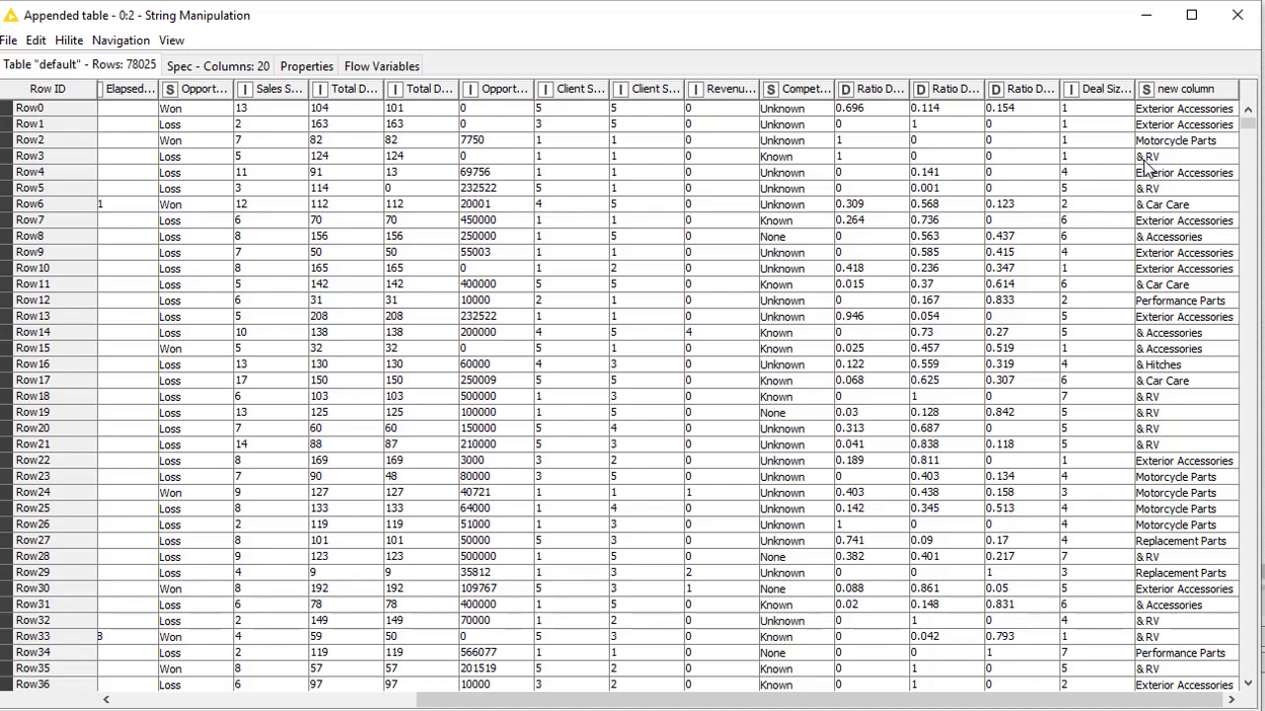
click(1237, 18)
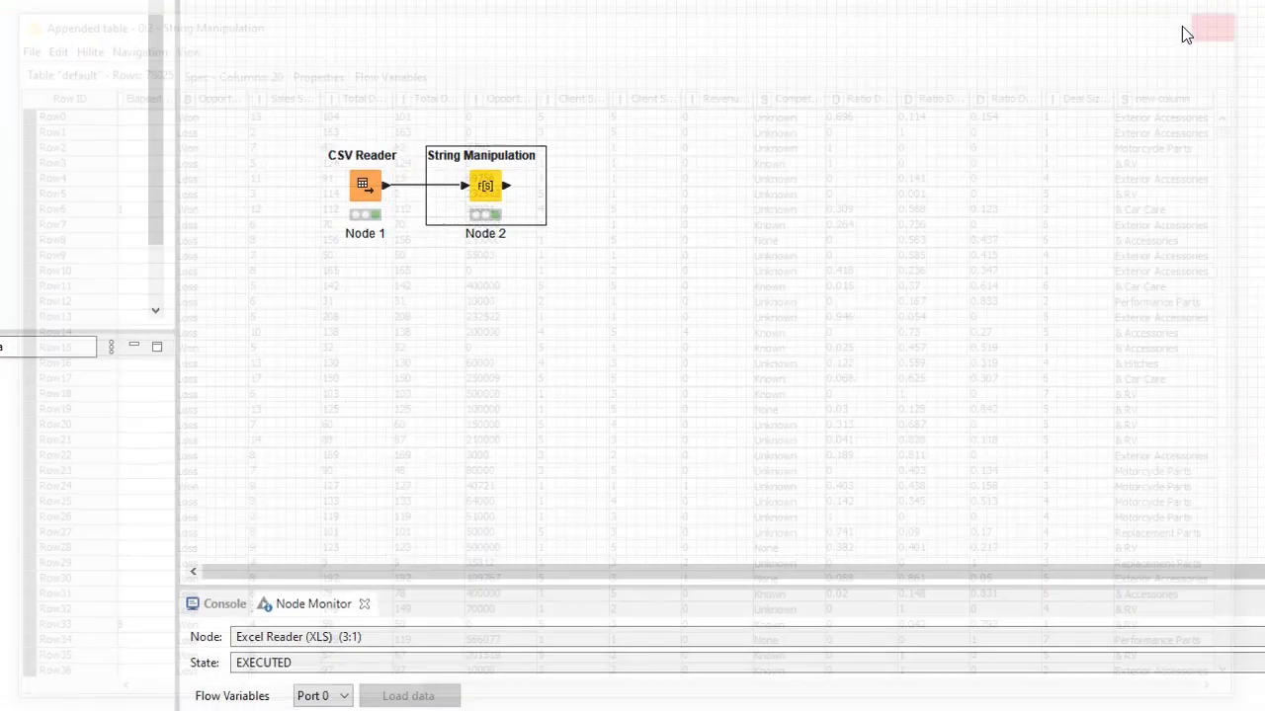
Add +2 after the indexOf call in the substr start argument and apply the expression, accepting the node reset
double_click(491, 195)
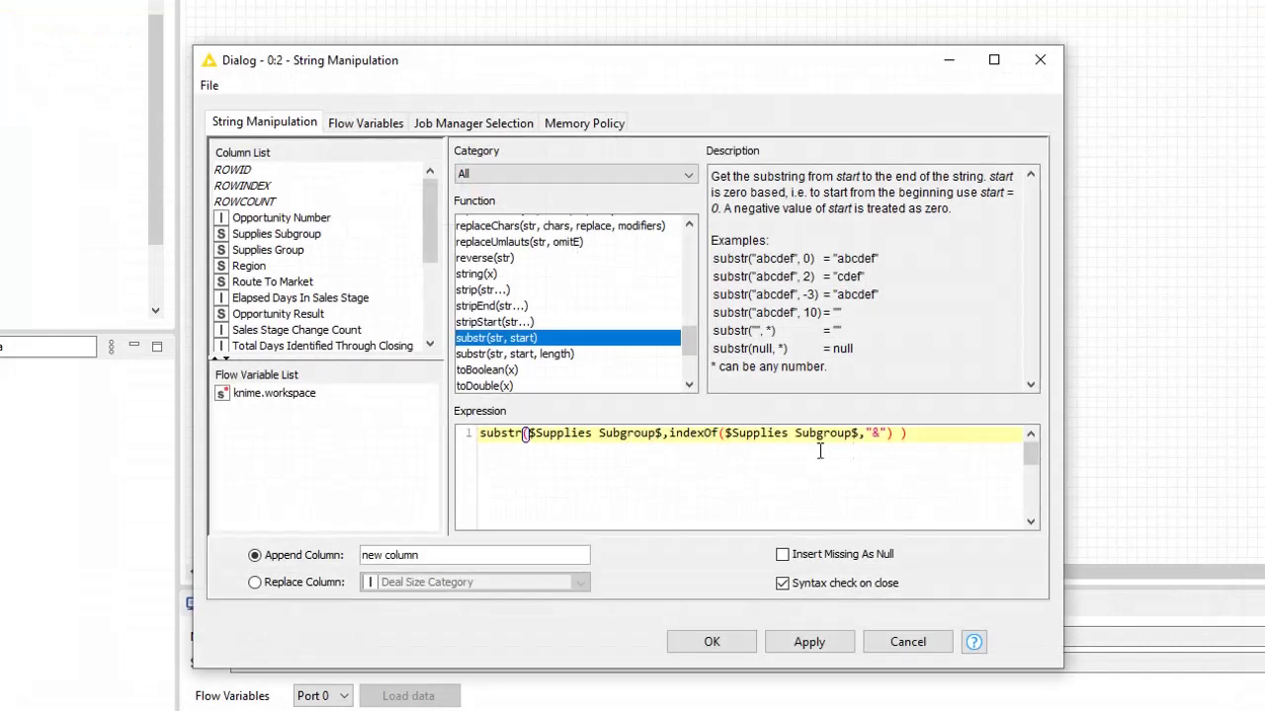
click(894, 433)
text(+2)
click(741, 643)
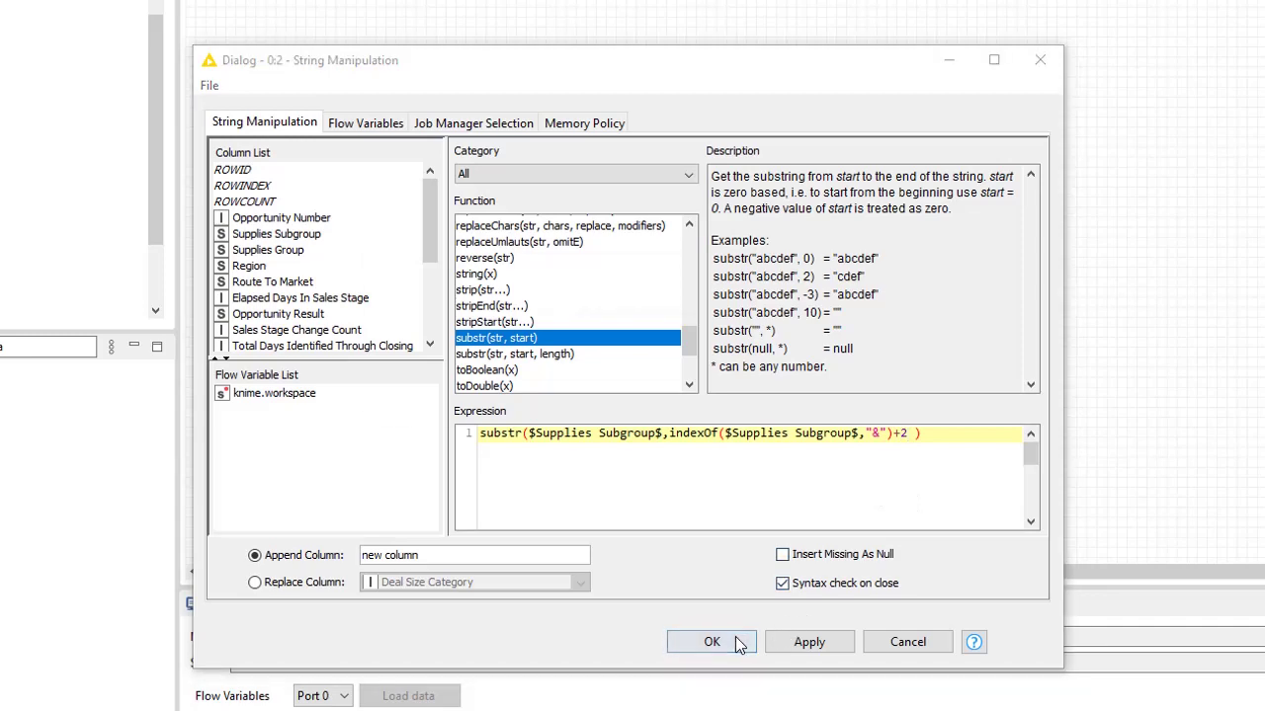
click(727, 385)
Execute the node with the +2 offset and view the new column's values in the appended table
right_click(483, 184)
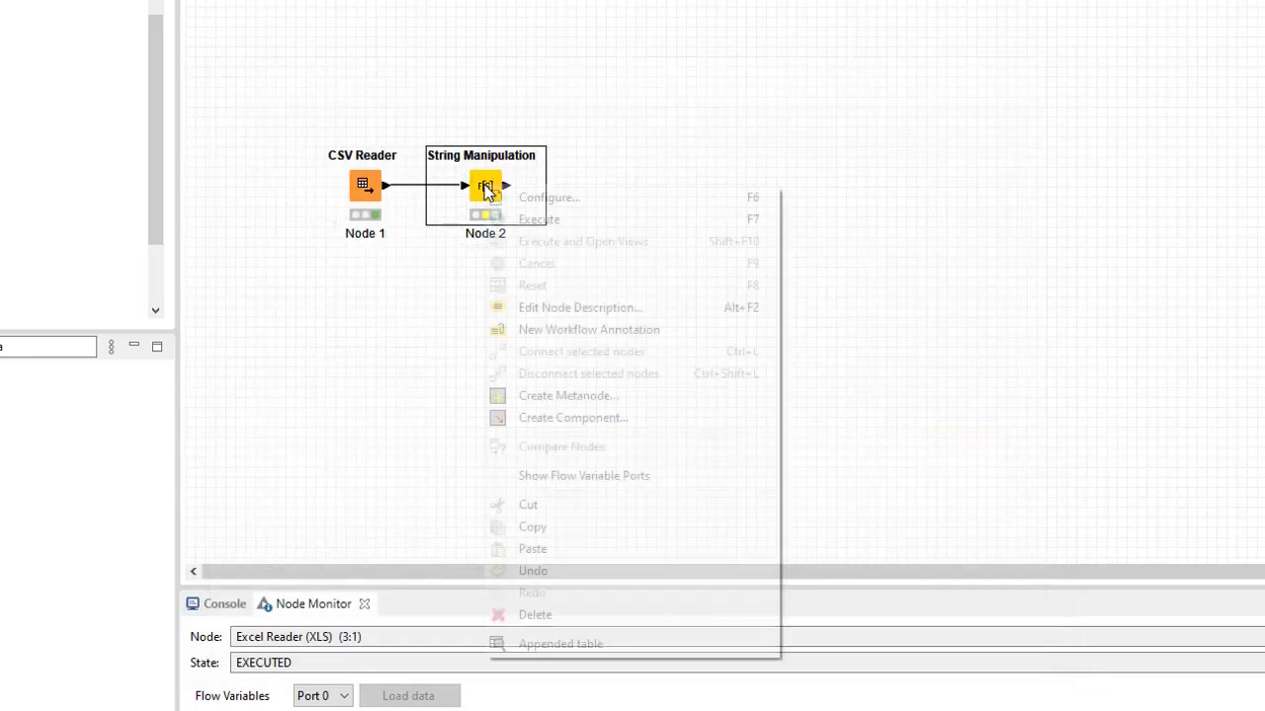
click(496, 217)
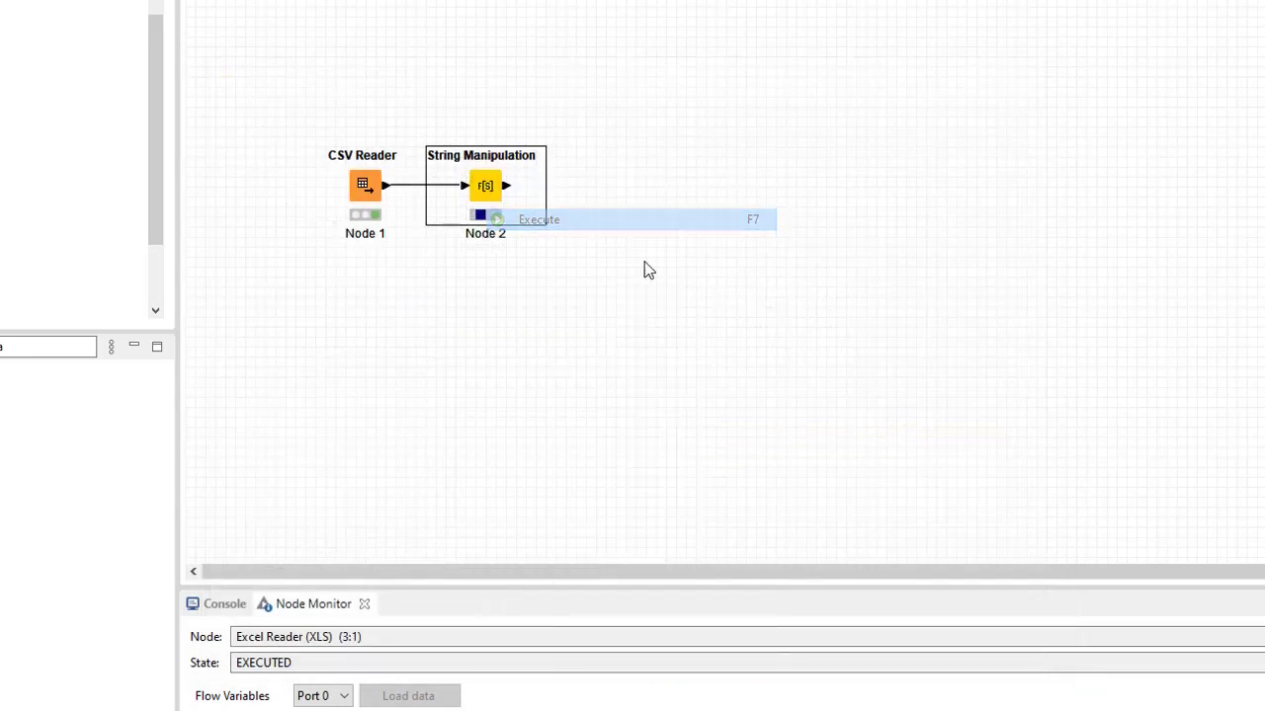
right_click(486, 184)
click(564, 646)
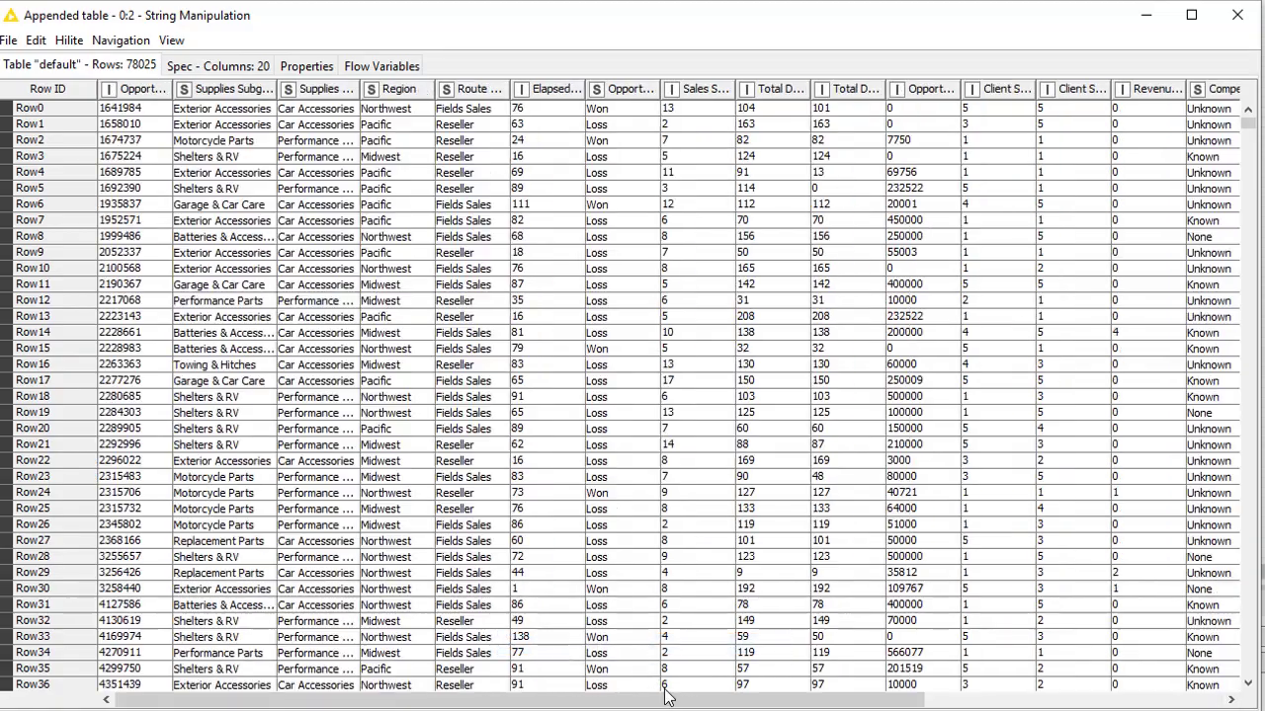
drag(672, 700, 968, 700)
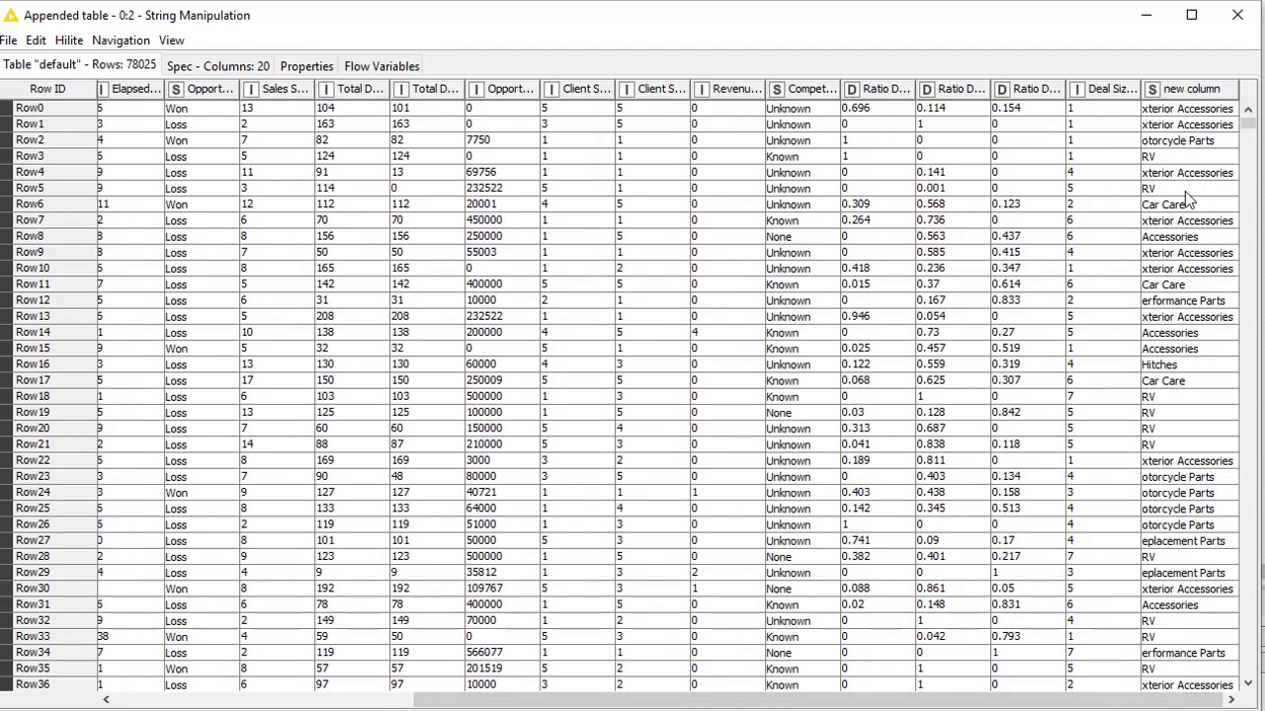
Move the new column next to Supplies Subgroup in the output table, compare their values, and close the table
drag(1184, 88, 192, 83)
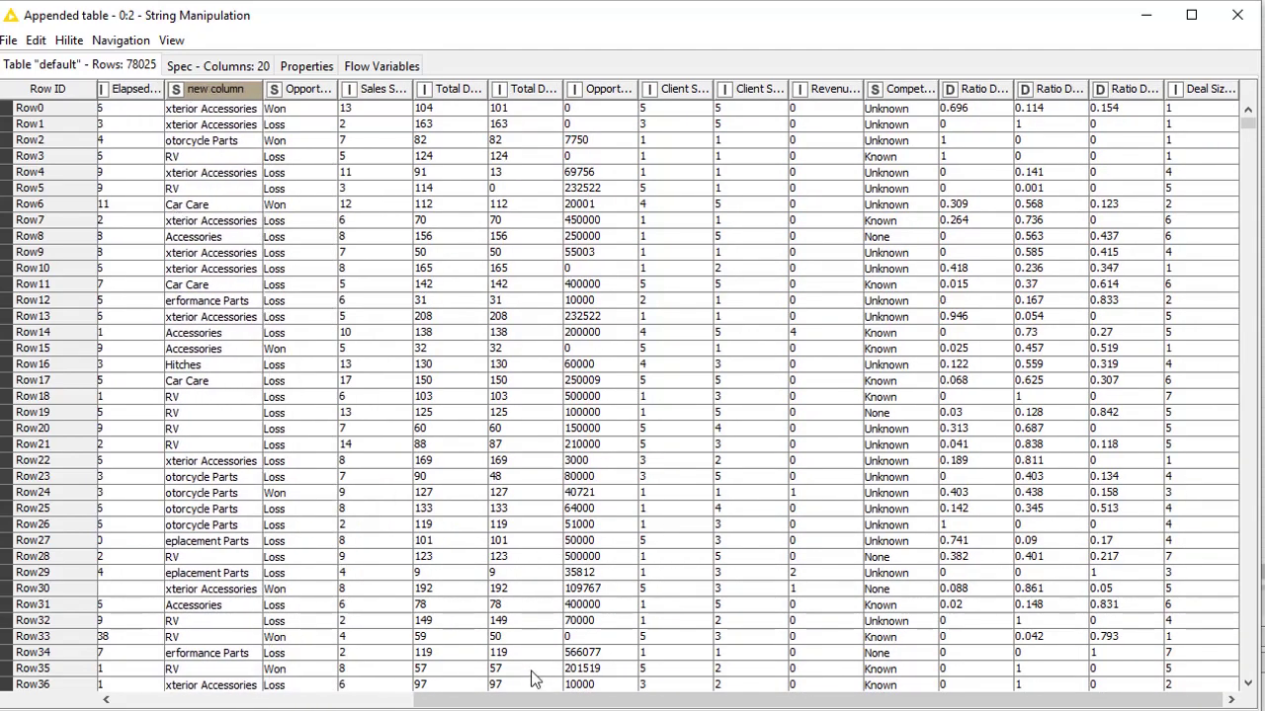
drag(531, 699, 199, 672)
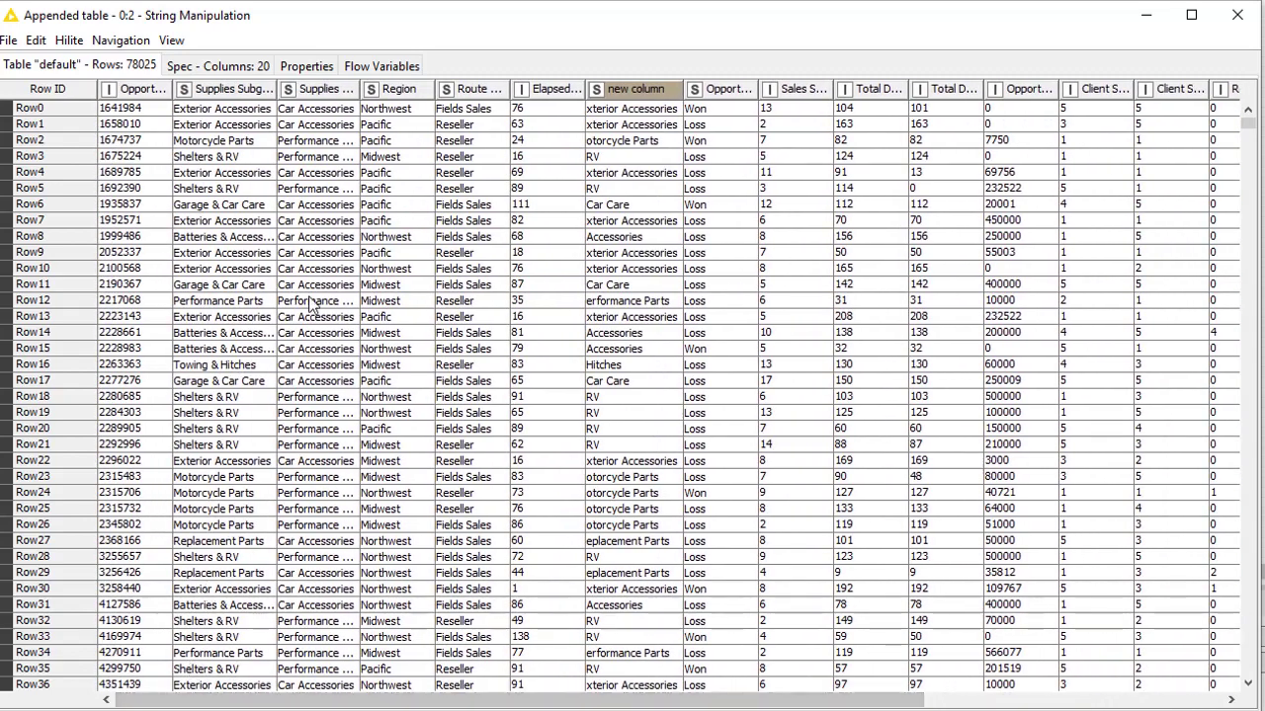
drag(650, 89, 362, 82)
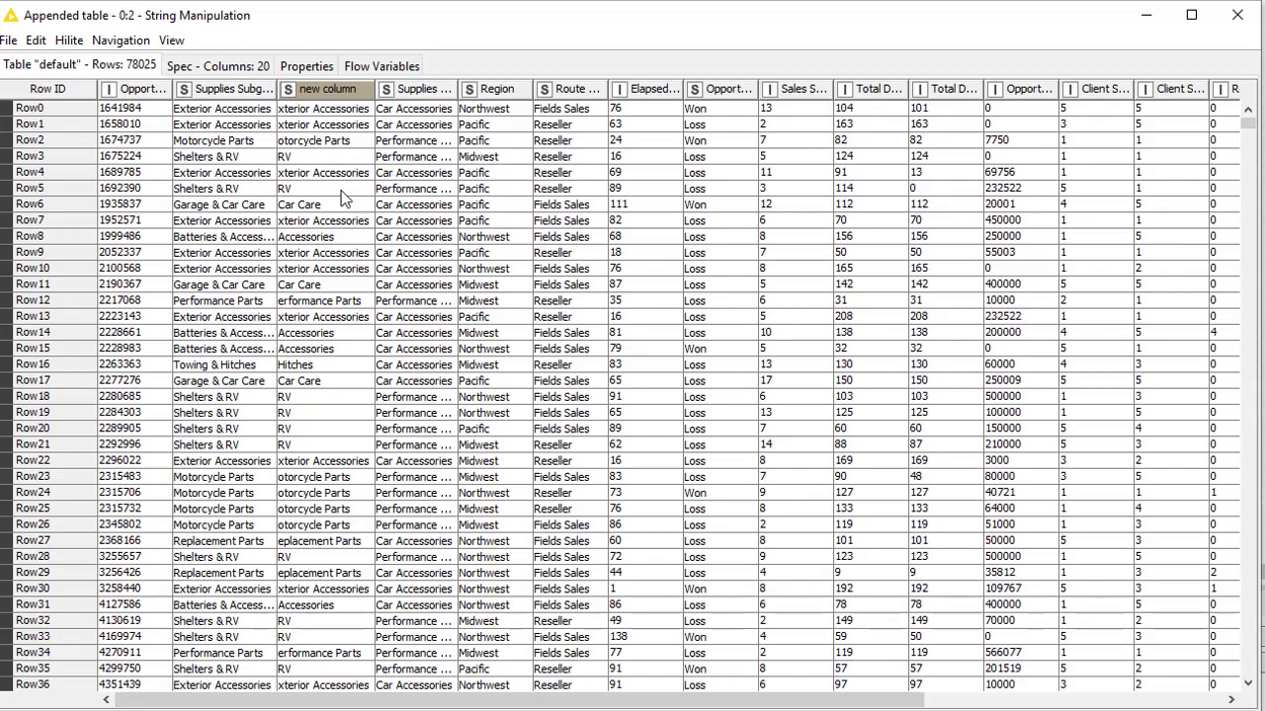
click(286, 191)
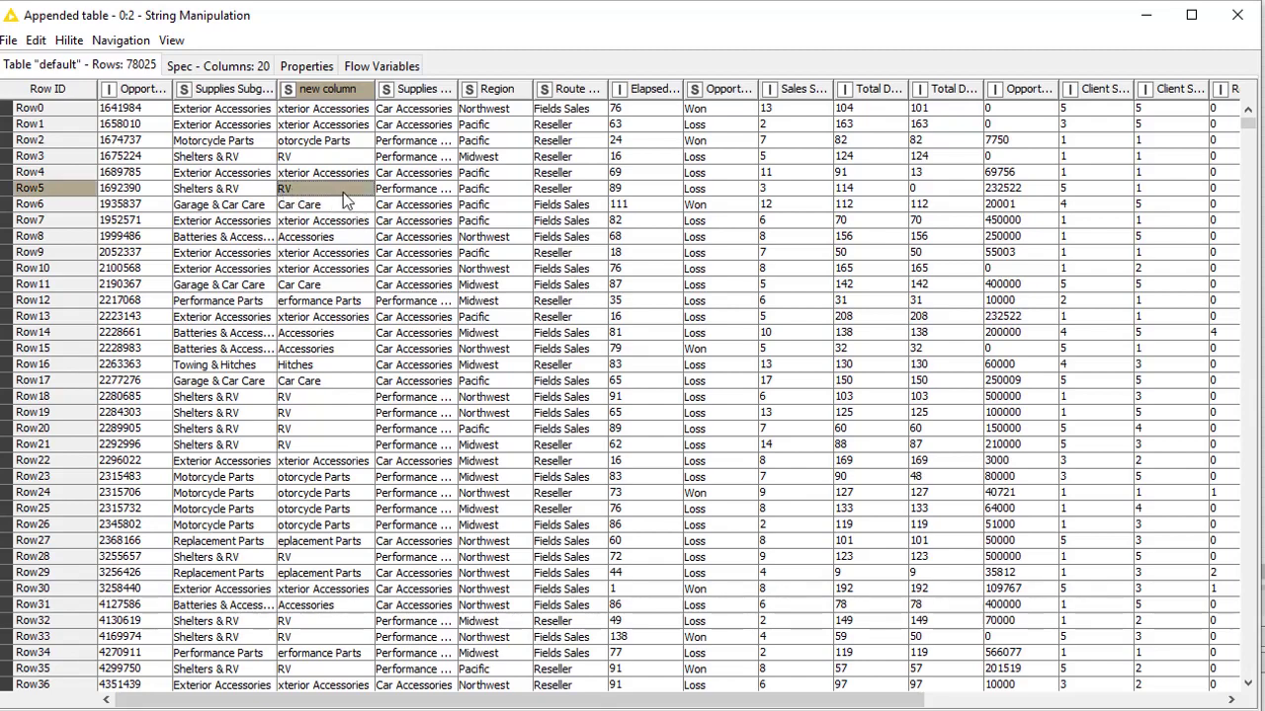
click(1237, 15)
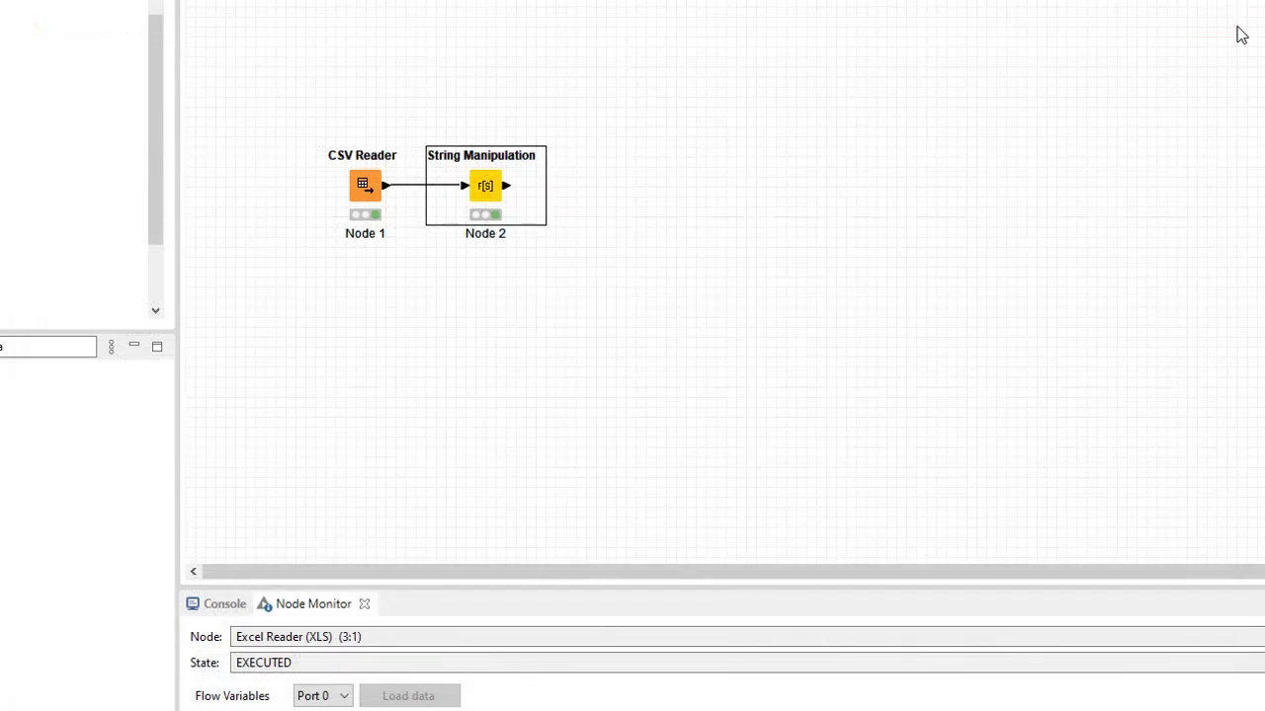
Reopen the node's configuration and insert replace(str, search, replace) before substr, keeping only its opening "replace(" around the existing expression
double_click(486, 188)
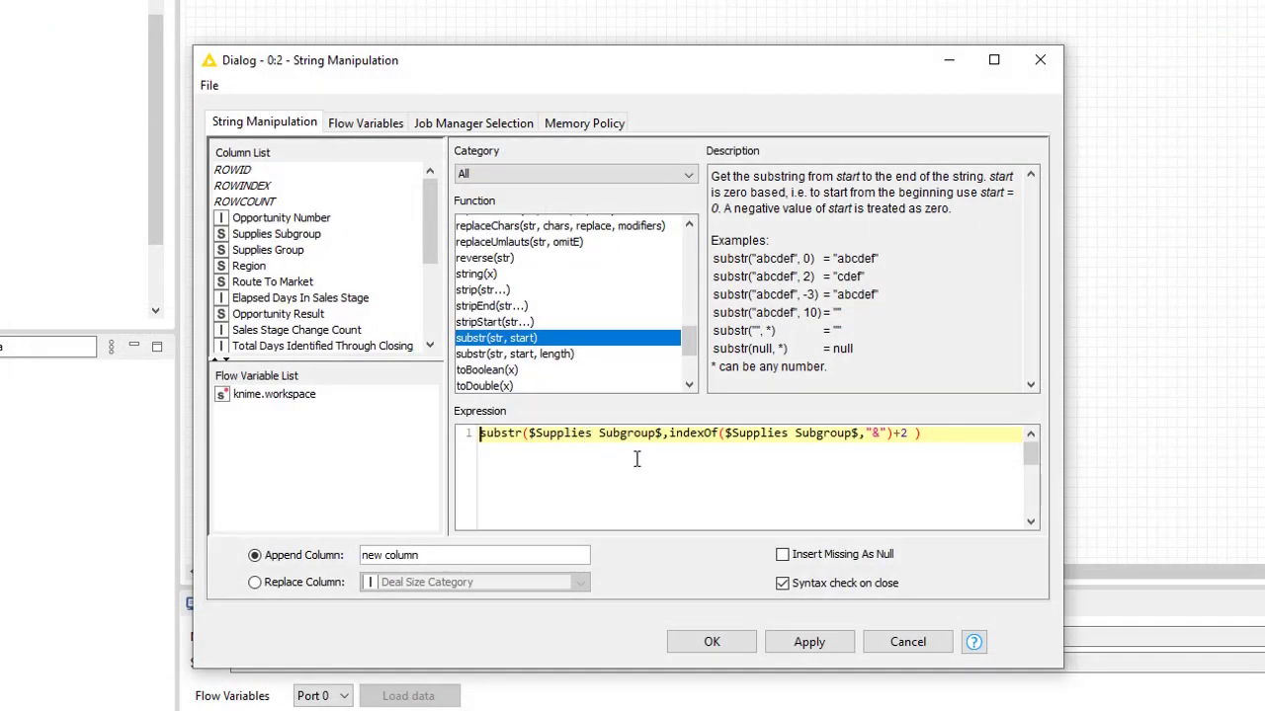
scroll(691, 331, up, 3)
scroll(692, 331, up, 1)
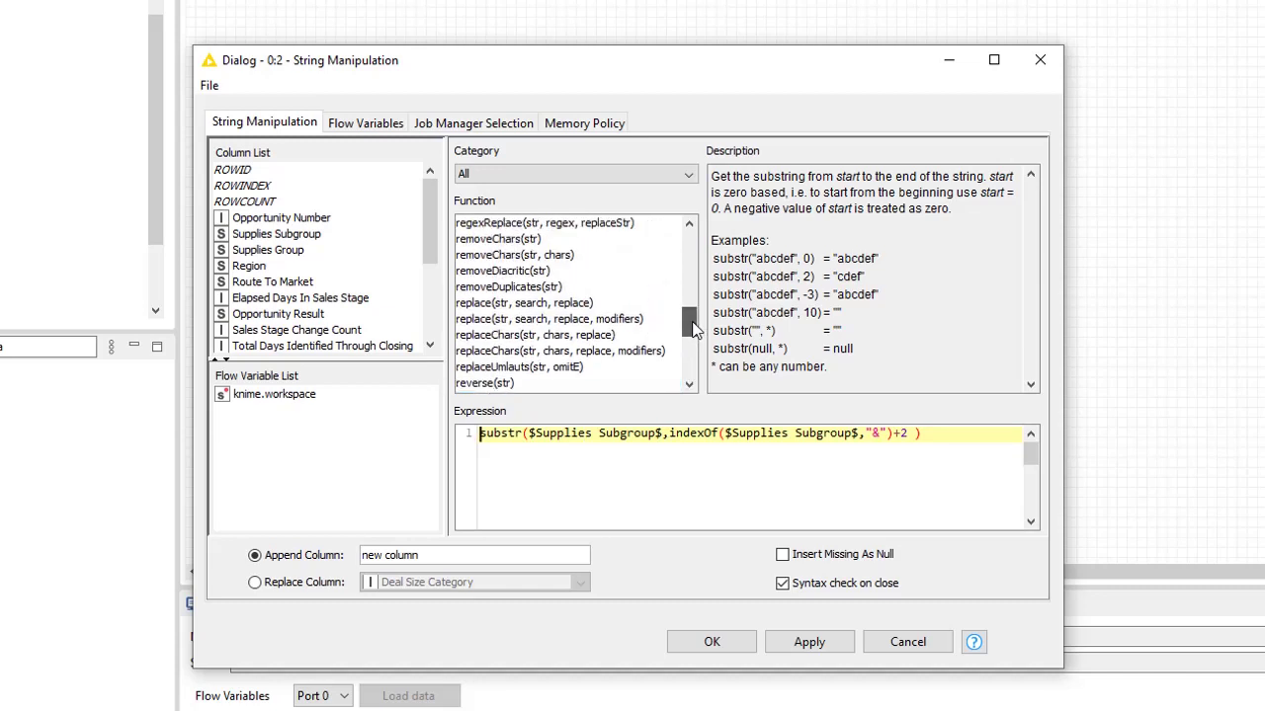
click(581, 308)
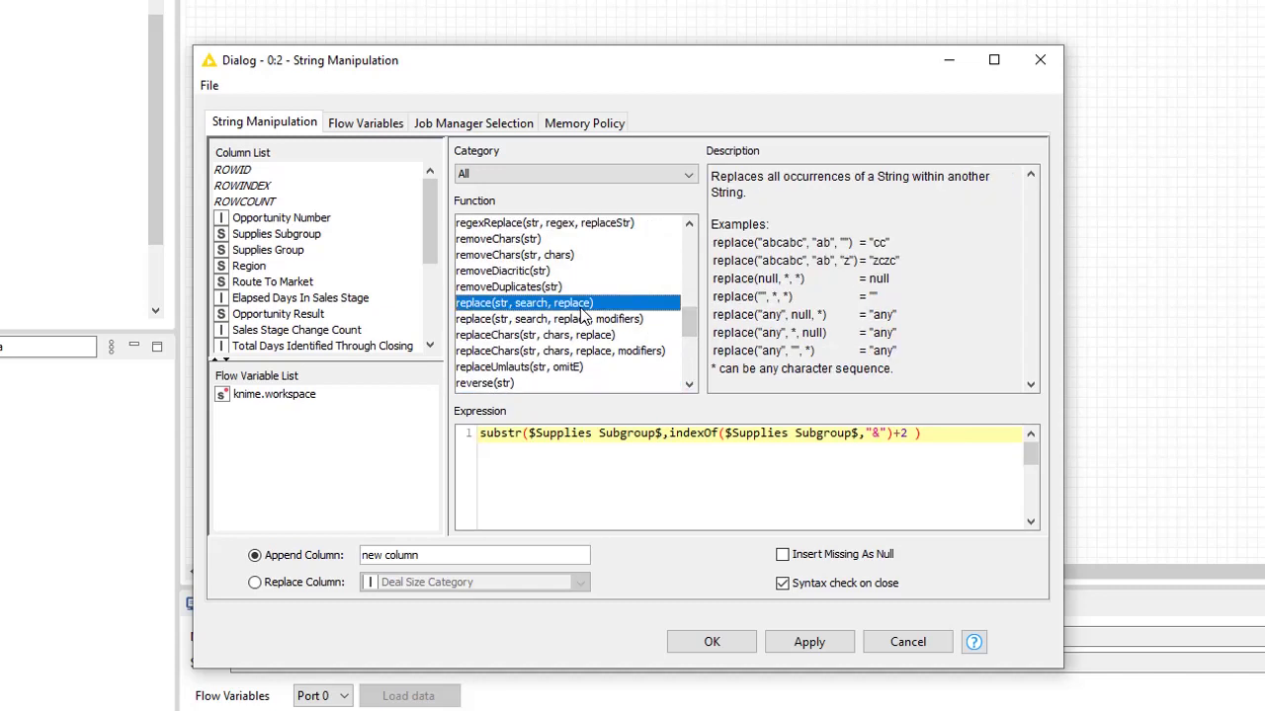
double_click(581, 309)
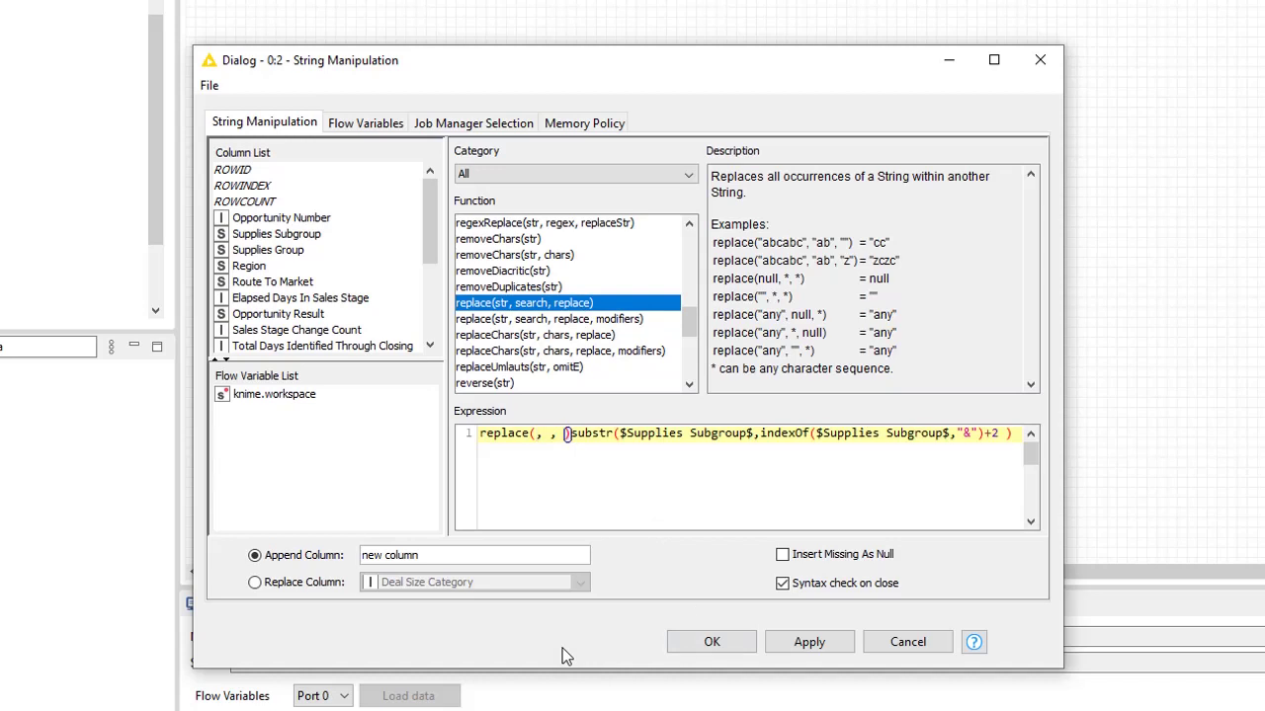
key(BackSpace)
key(BackSpace)
key(BackSpace)
key(BackSpace)
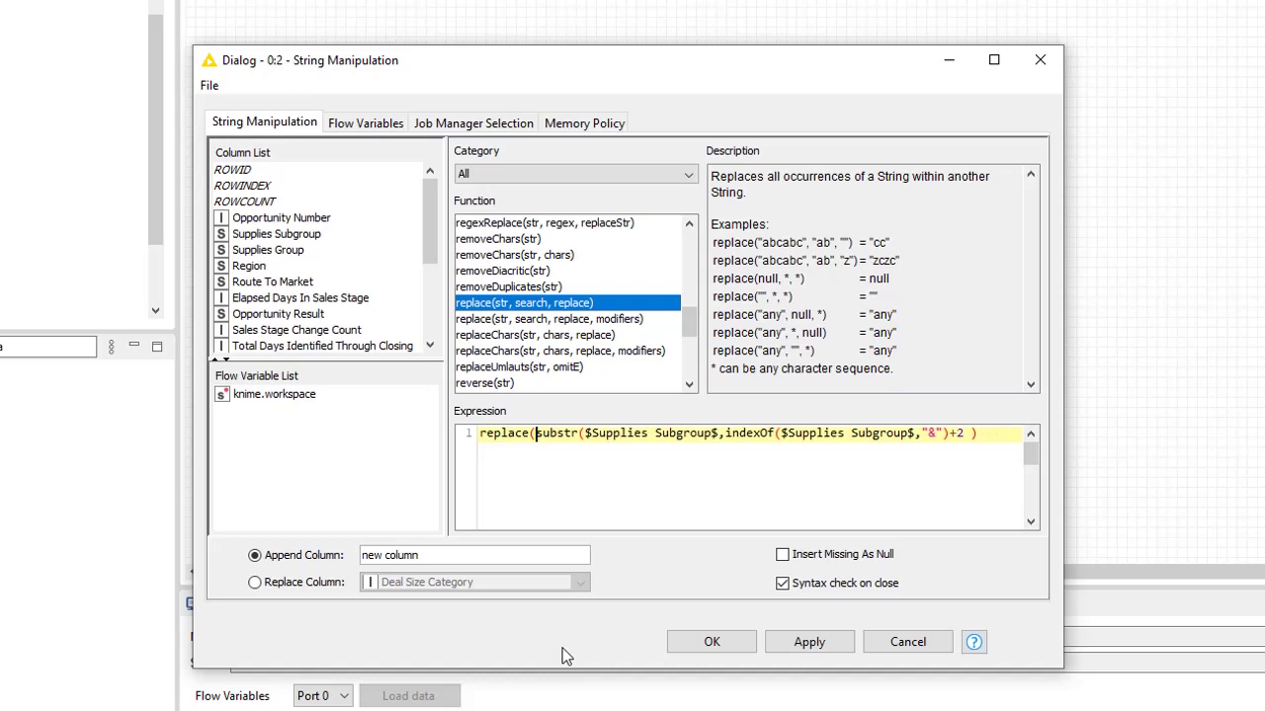
Complete the replace call after the substr expression with search text "RV", replacement "Rec. Vieh." and a closing parenthesis
key(End)
text(.)
key(BackSpace)
text(,"RV",")
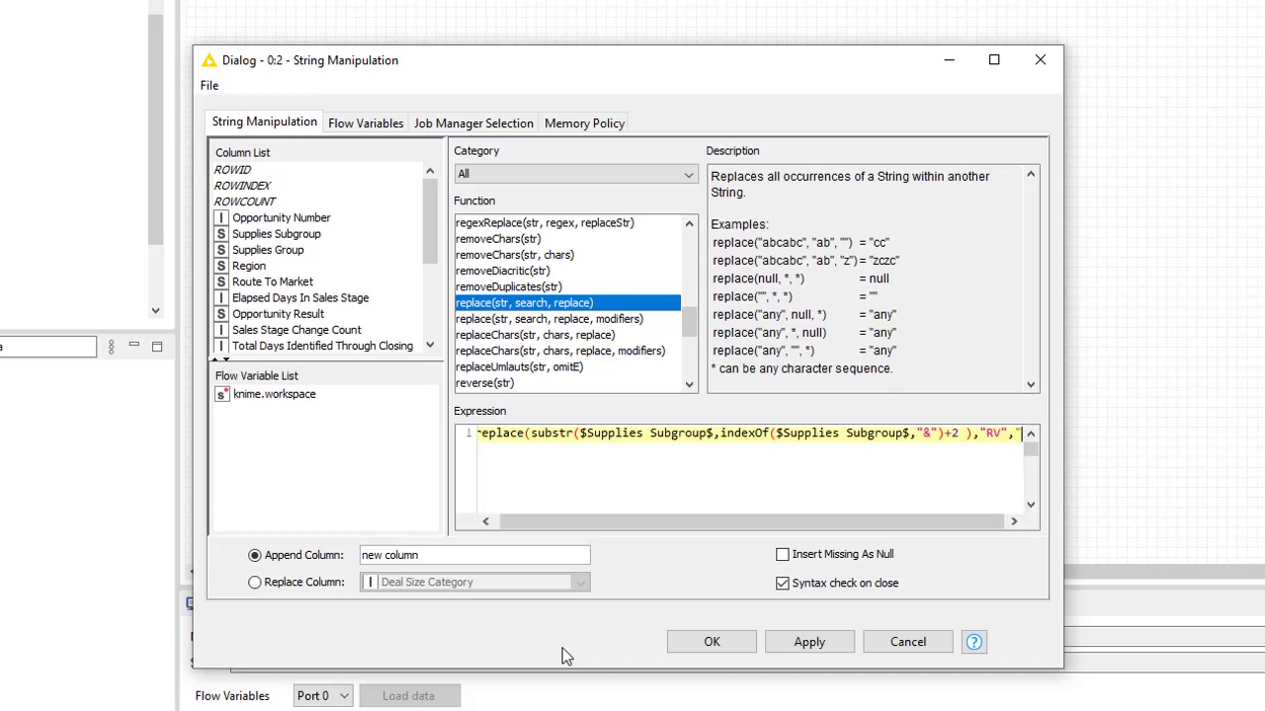
text(Rec)
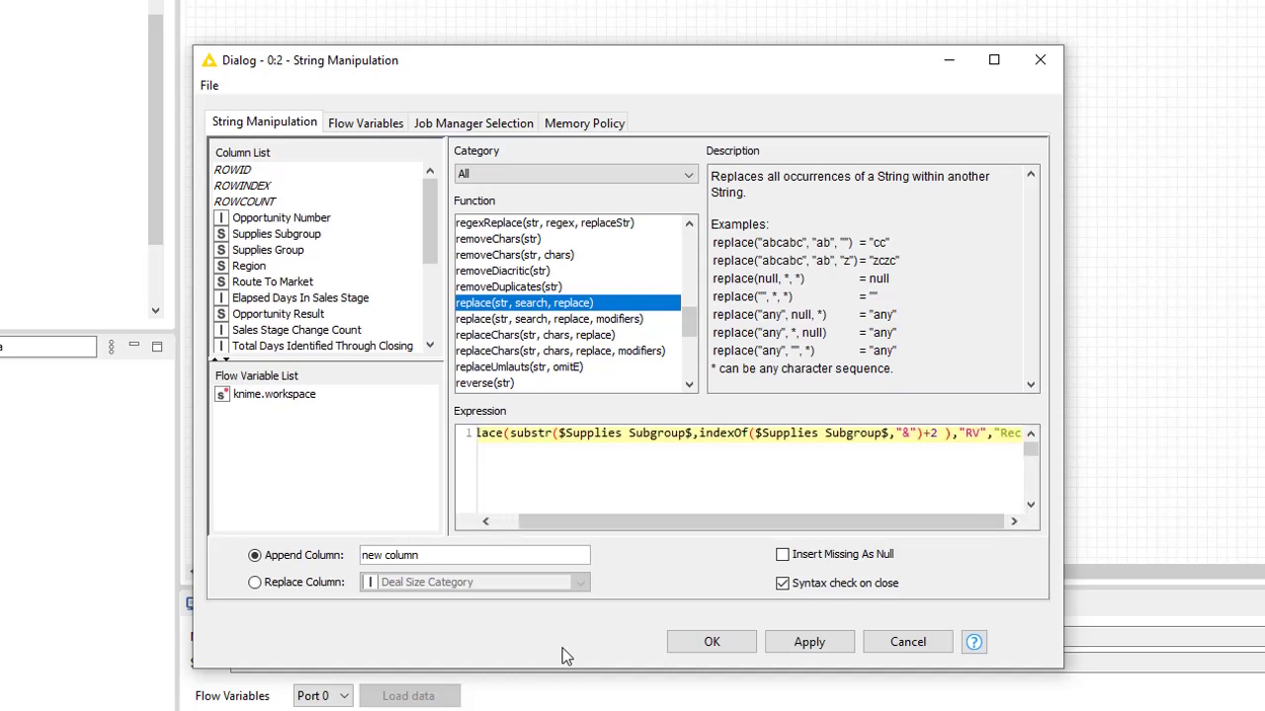
text(. )
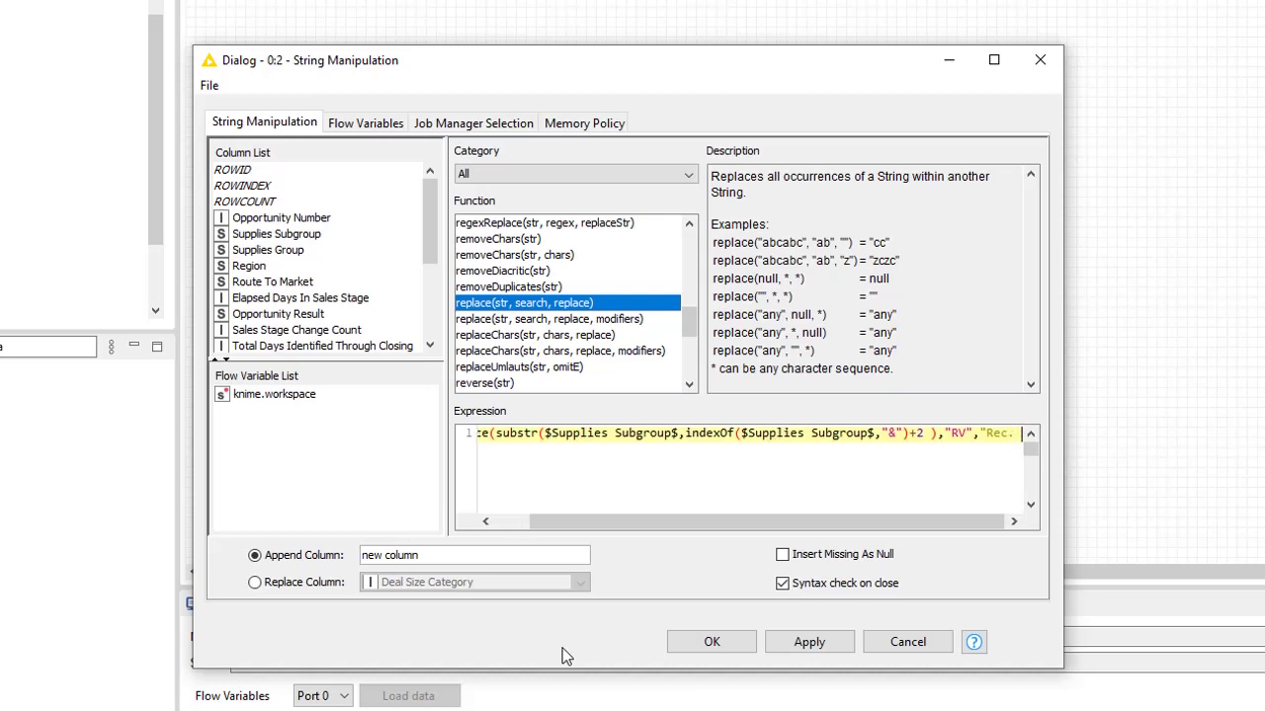
text(Vie)
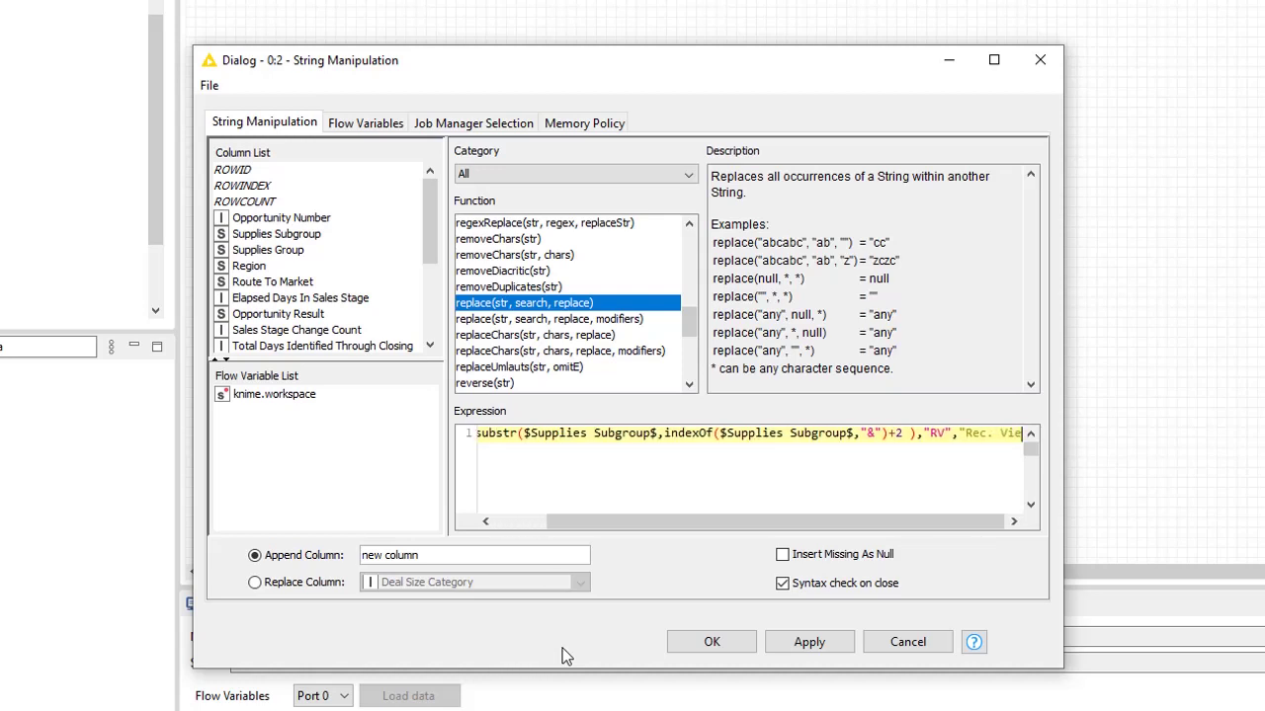
text(")
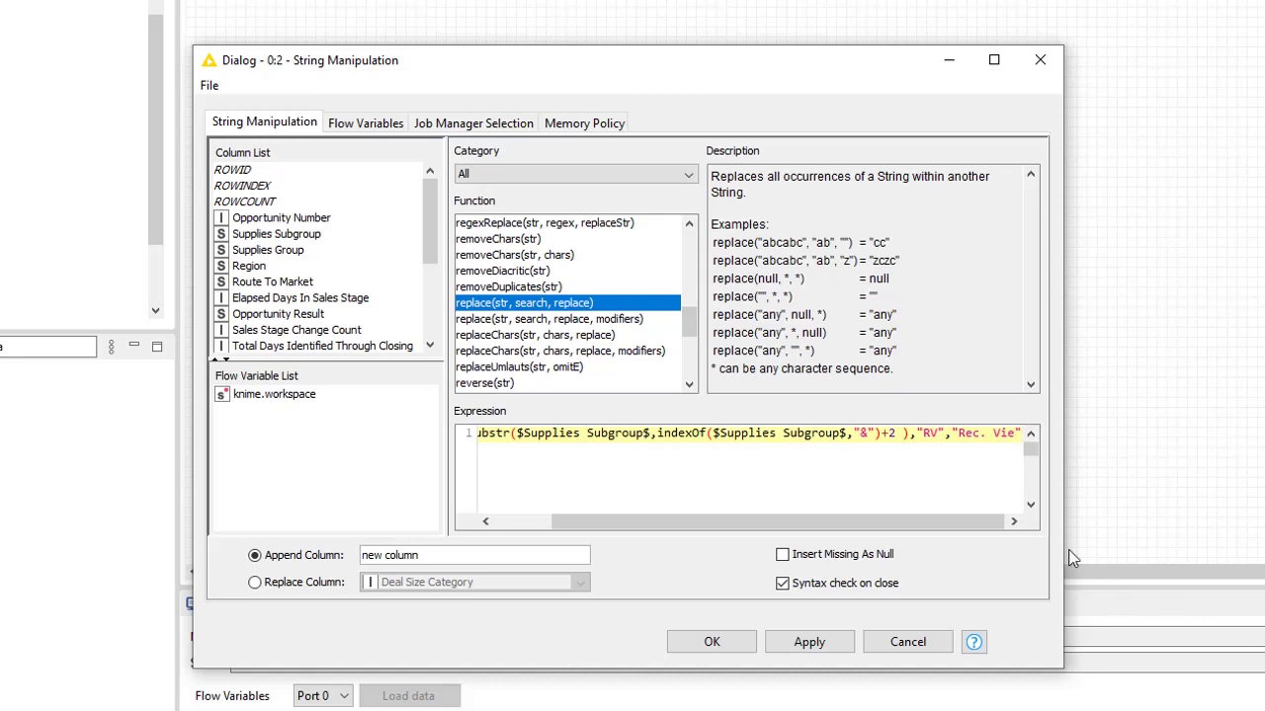
key(BackSpace)
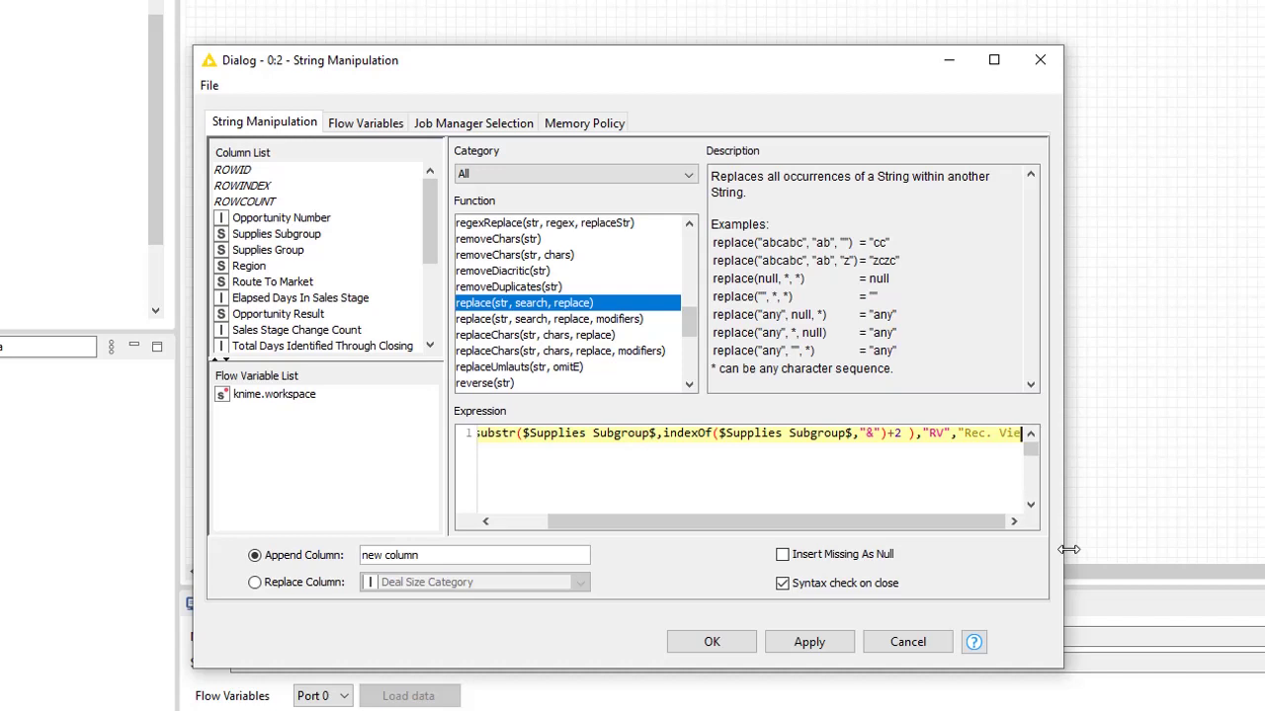
text(h.")
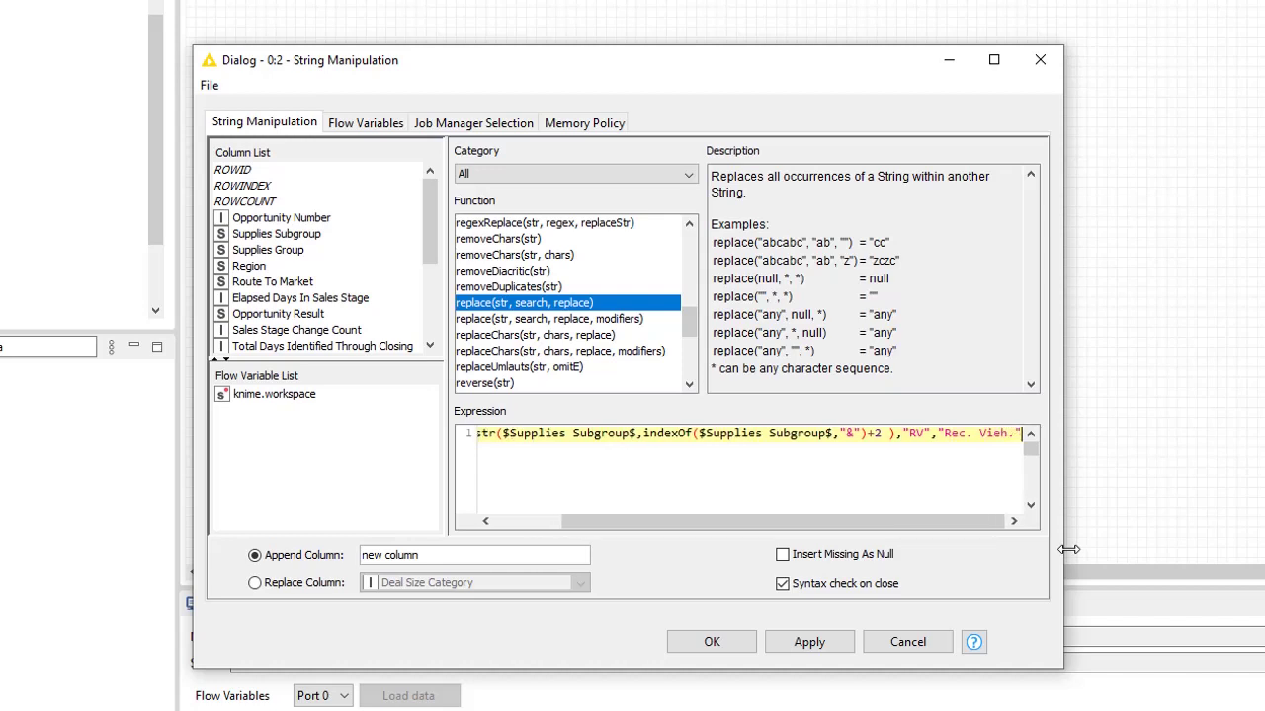
text())
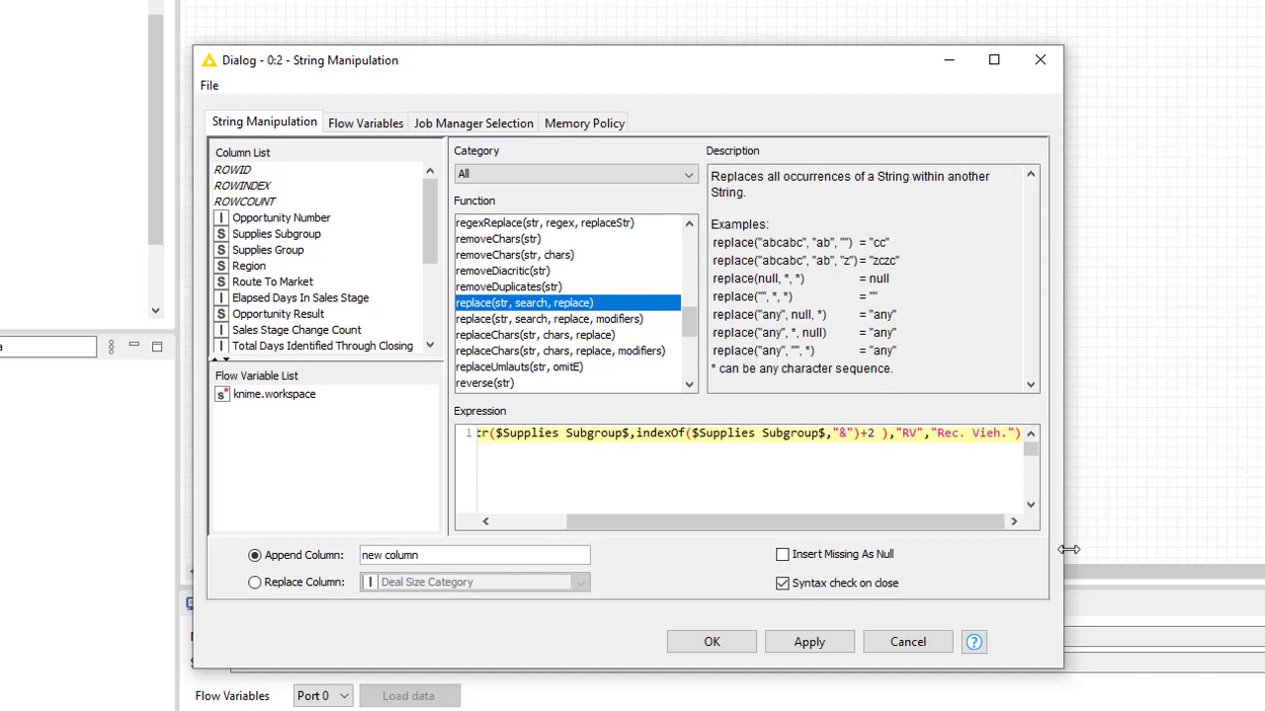
Check the replace variant with modifiers, add "w" as the fourth argument for whole-word matching, and apply the expression with a node reset
click(627, 320)
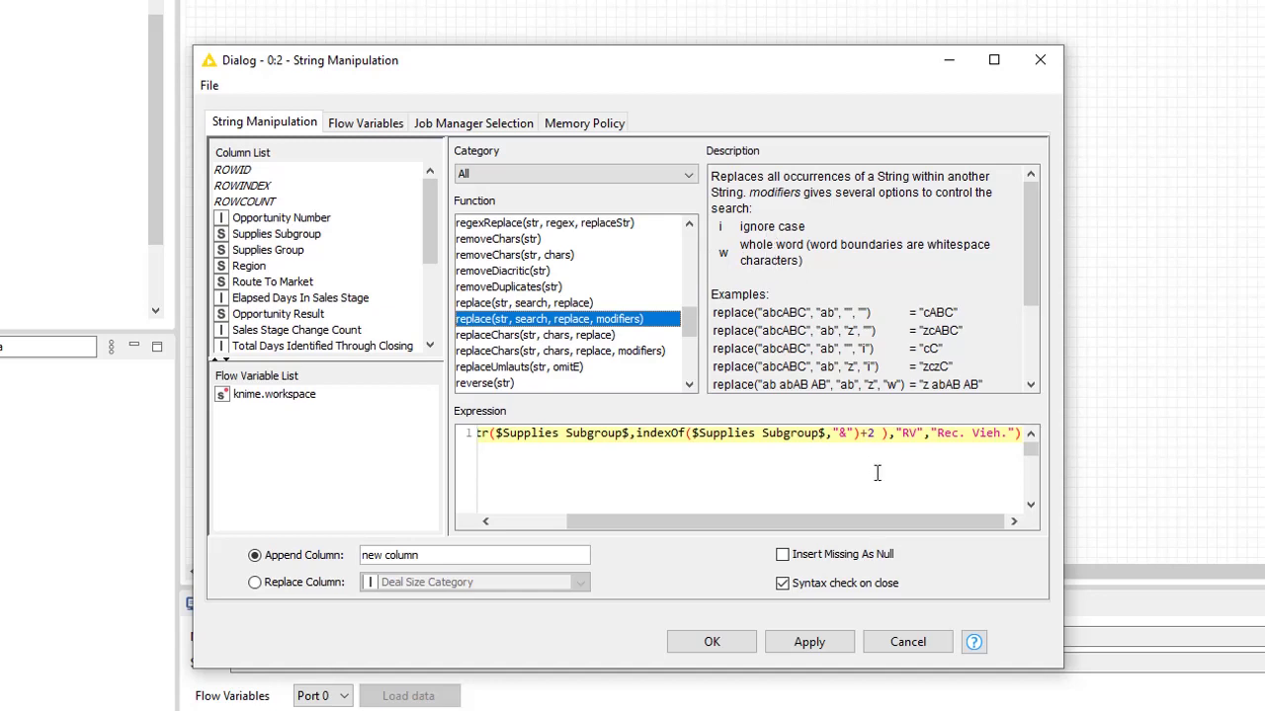
click(1014, 434)
text(,)
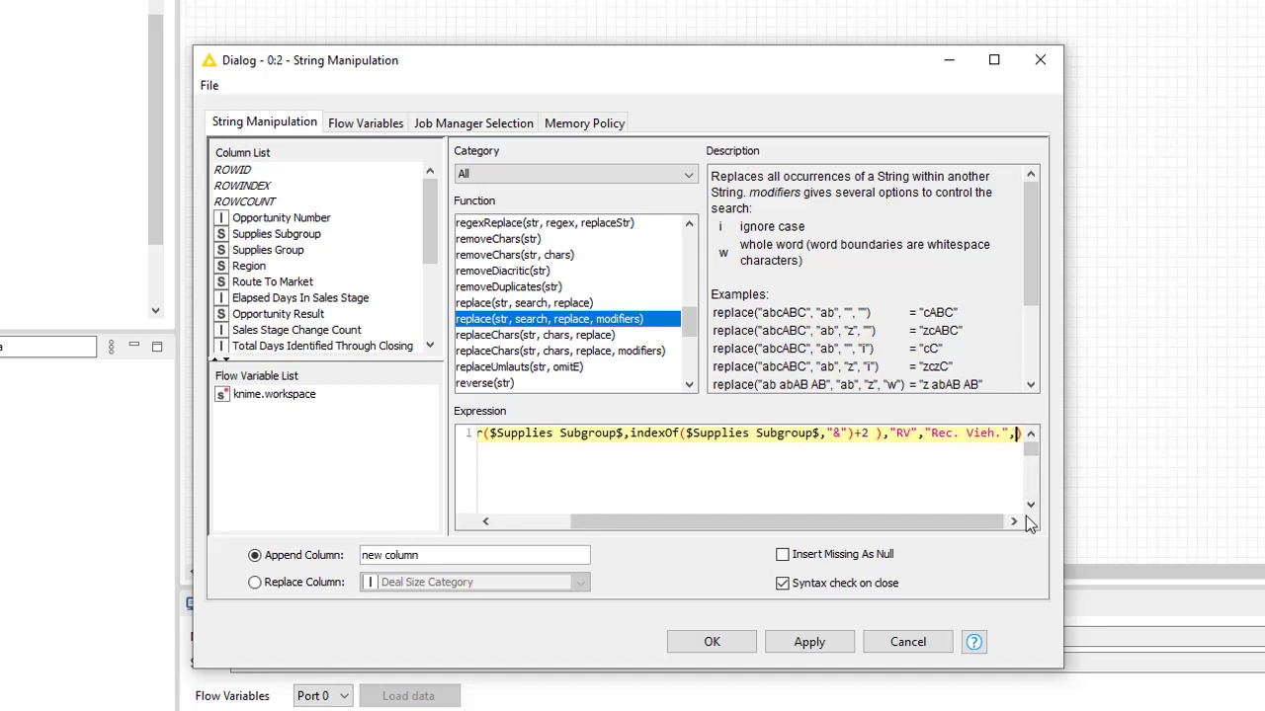
text(")
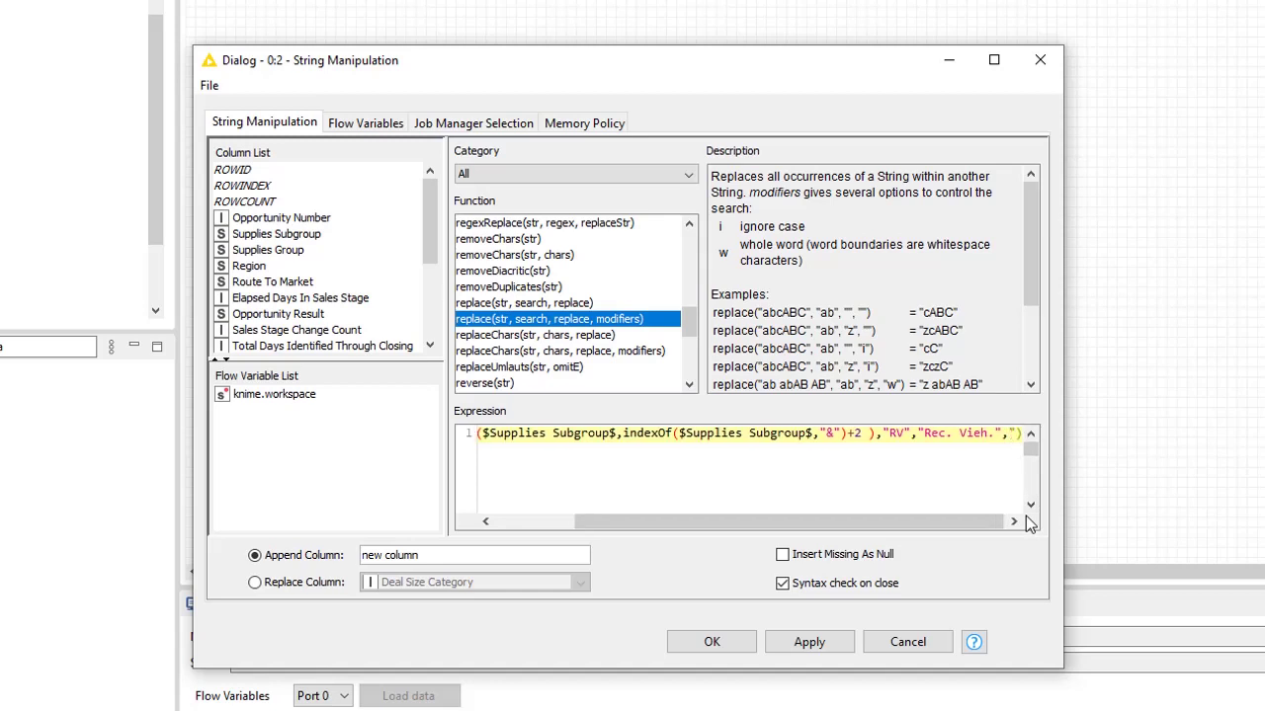
text(w")
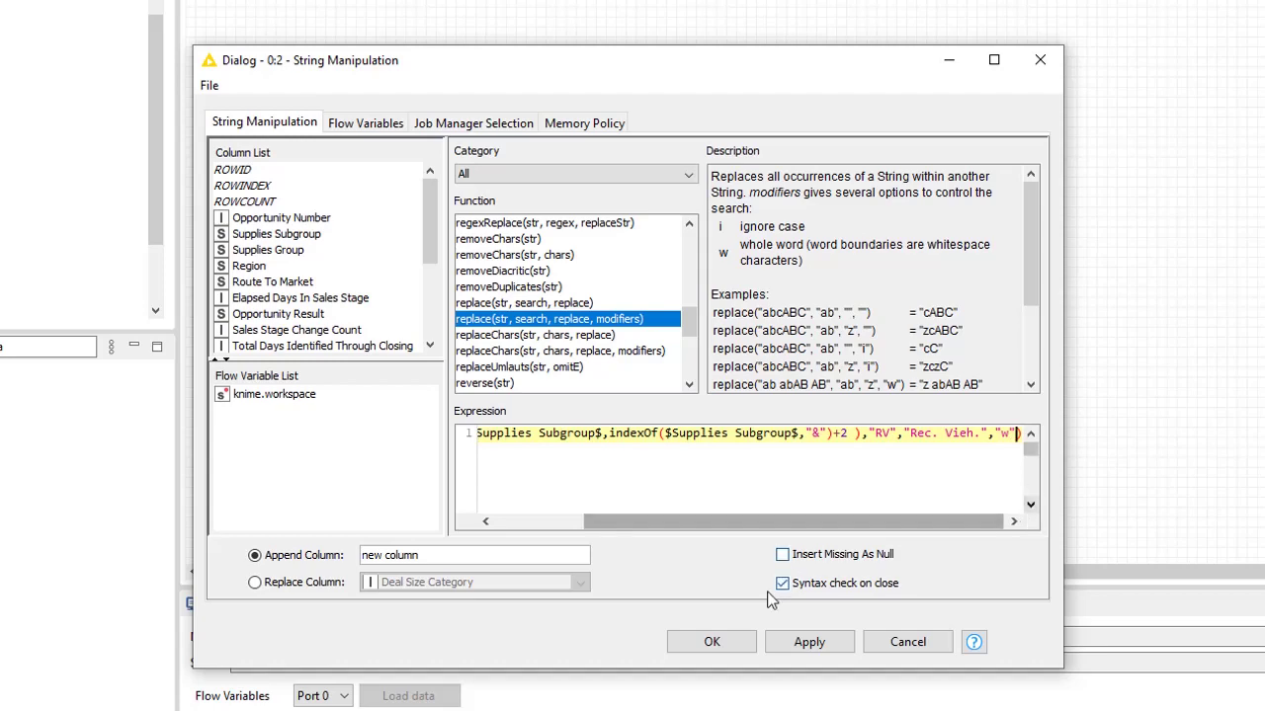
click(806, 645)
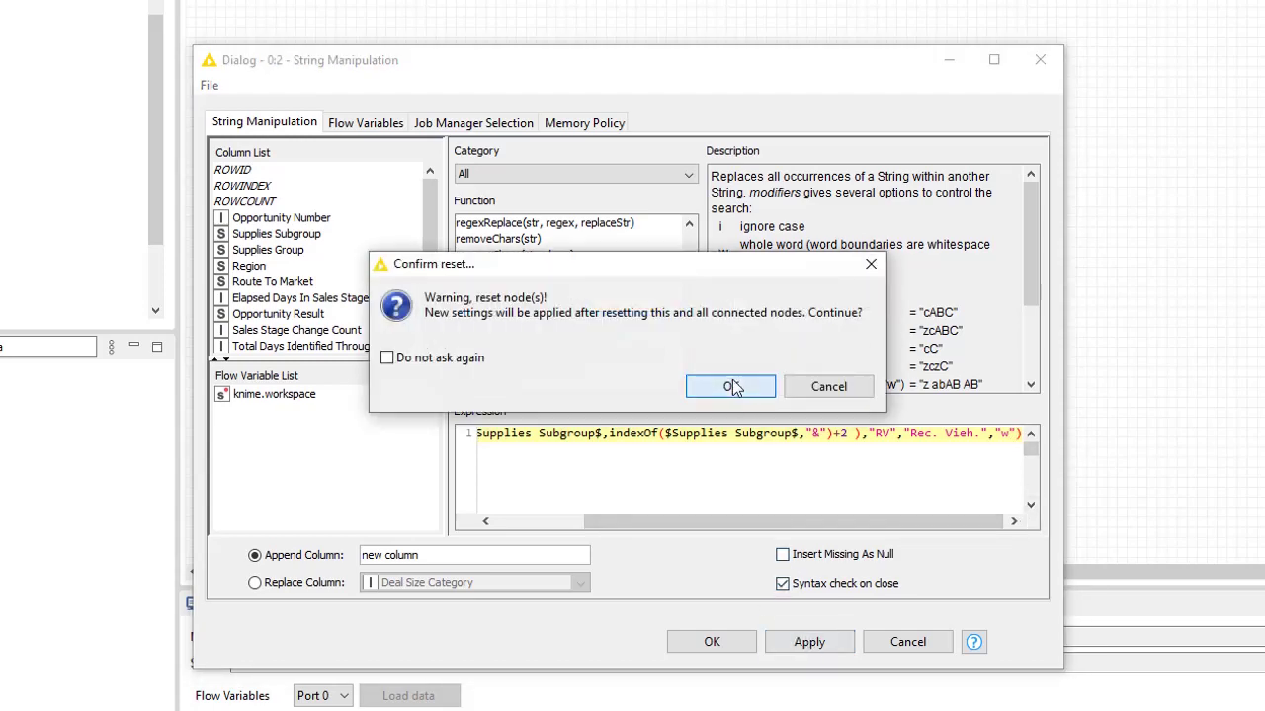
click(732, 386)
click(711, 642)
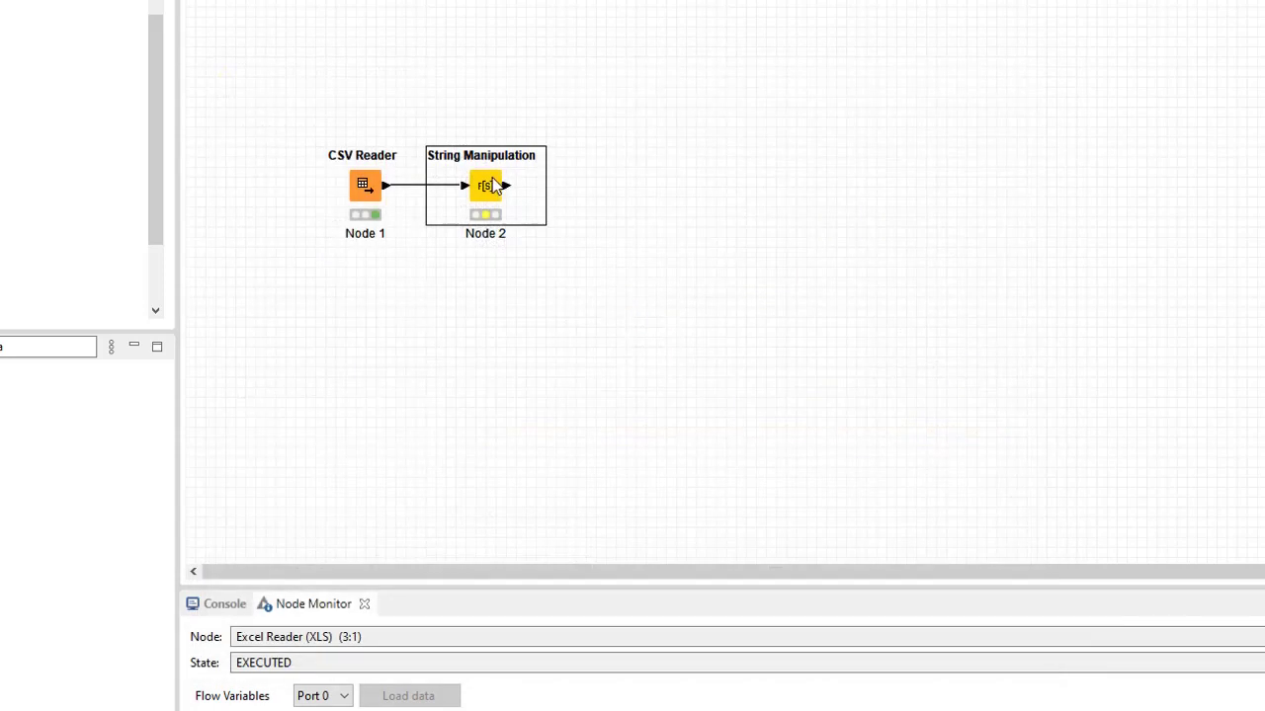
Execute the node with the replace expression and open its appended output table
right_click(488, 178)
click(568, 216)
right_click(489, 184)
click(626, 647)
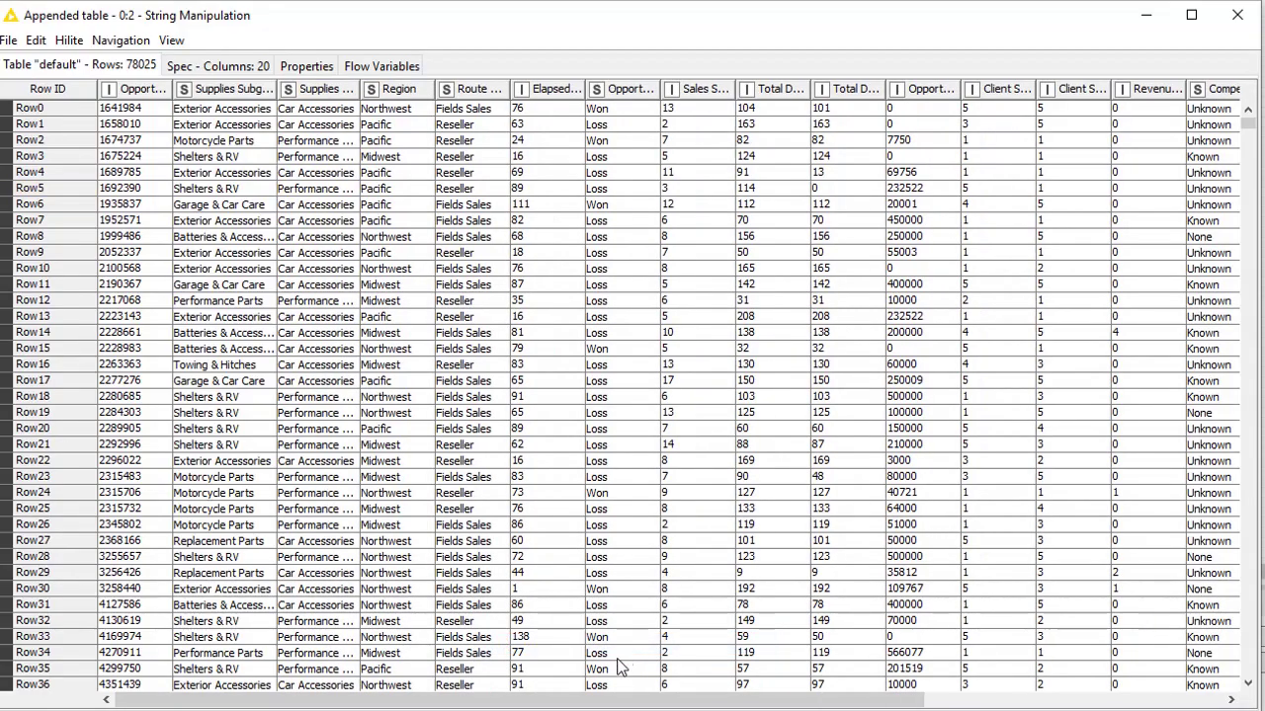
Check the new column at the far end of the String Manipulation output table and close the table
drag(626, 698, 1023, 704)
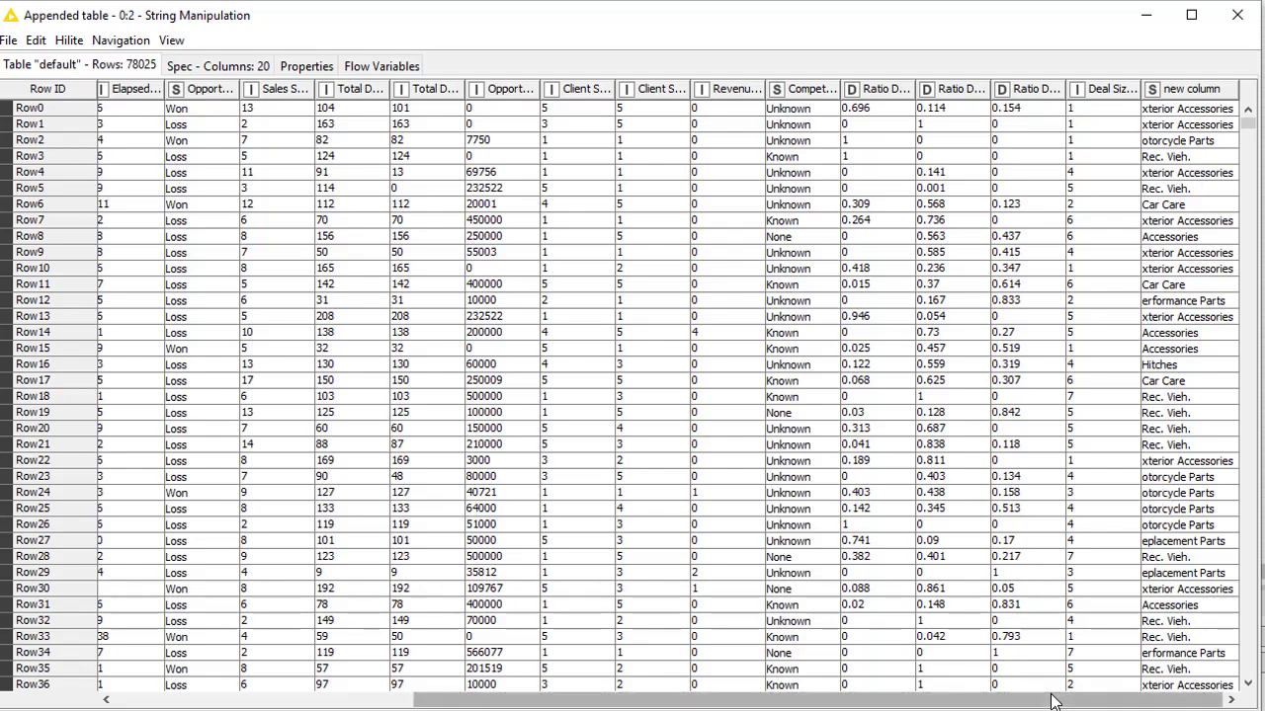
drag(1053, 702, 1112, 703)
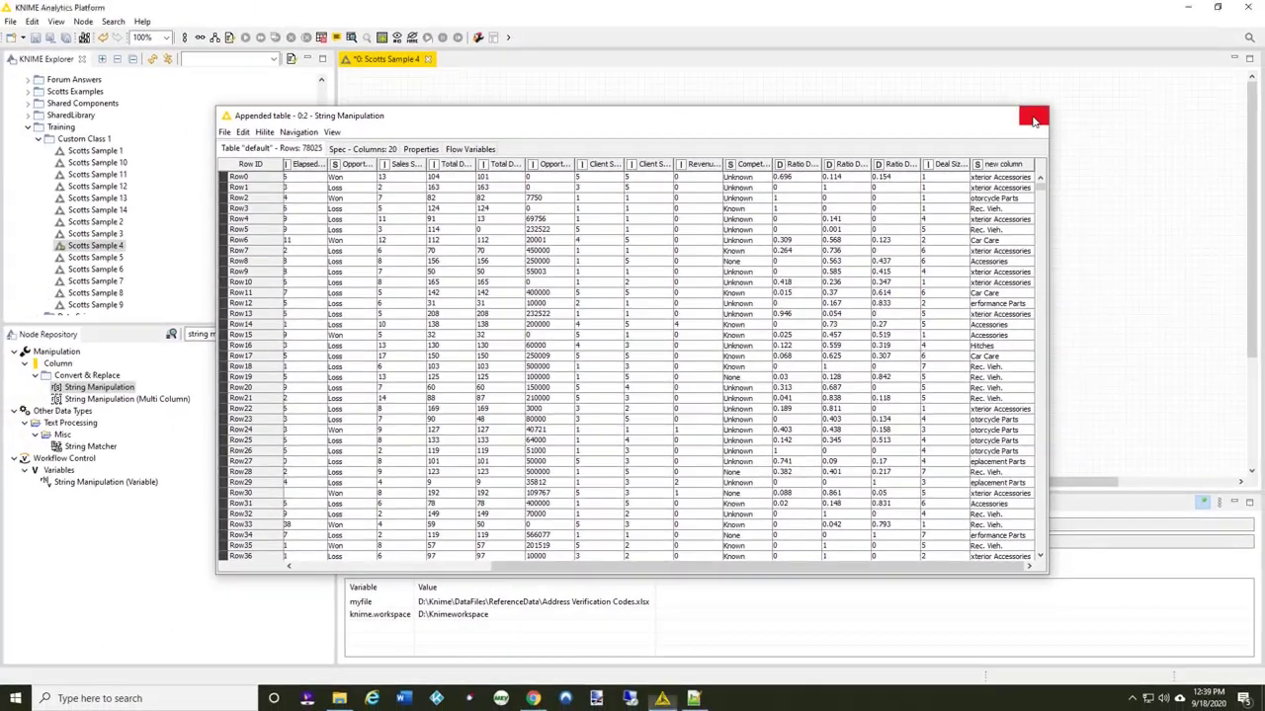
click(1087, 90)
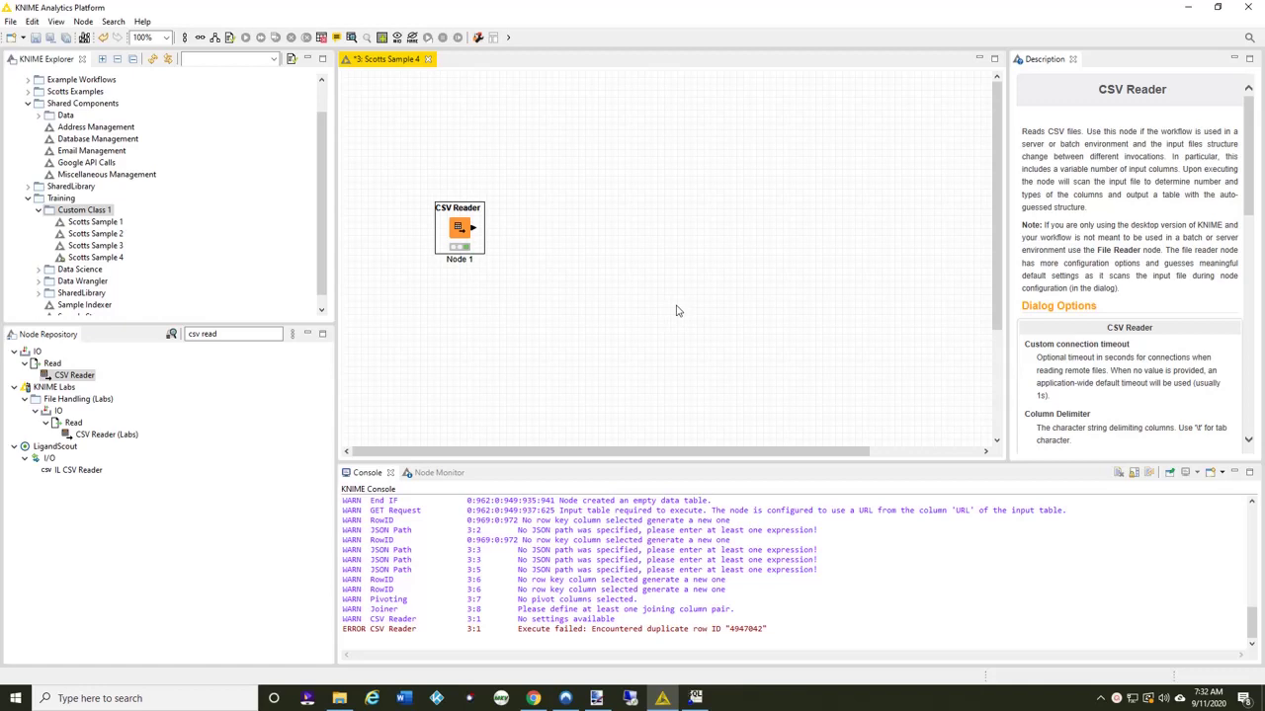
View the CSV Reader's file table, widen the Elapsed Days In Sales Stage column to read its full name, and close the table
right_click(471, 232)
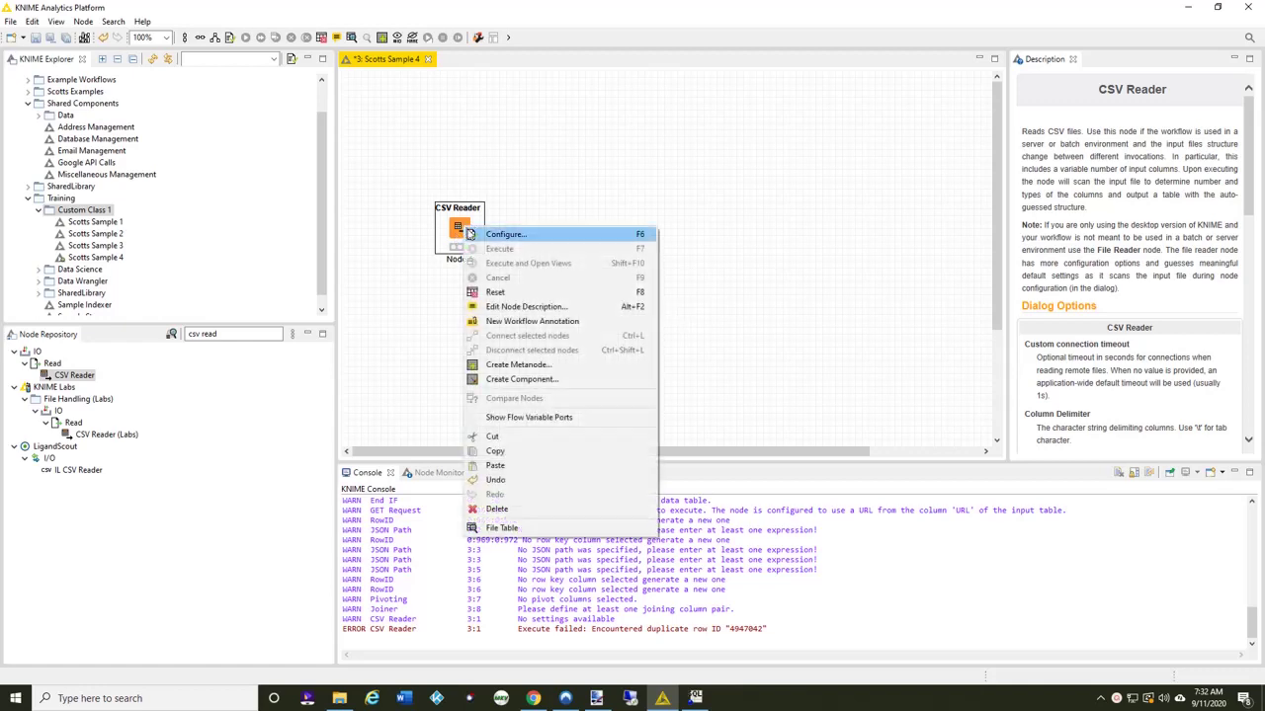
click(520, 532)
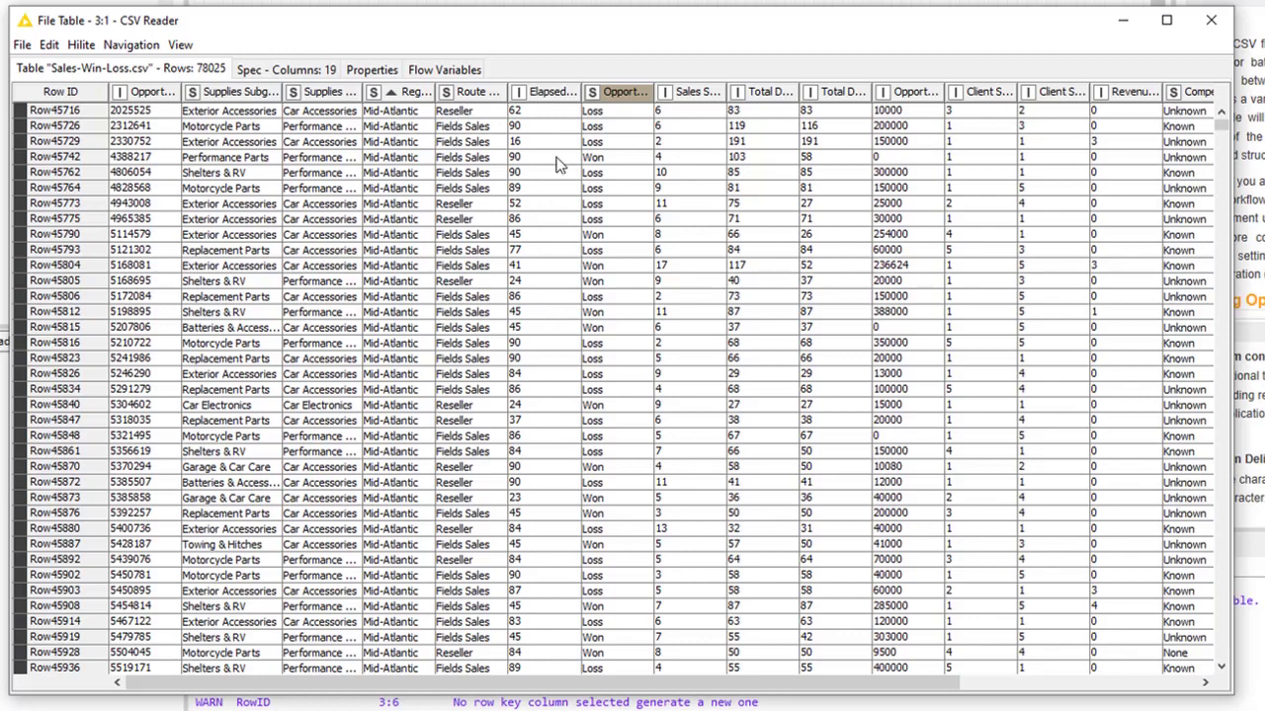
drag(668, 87, 687, 88)
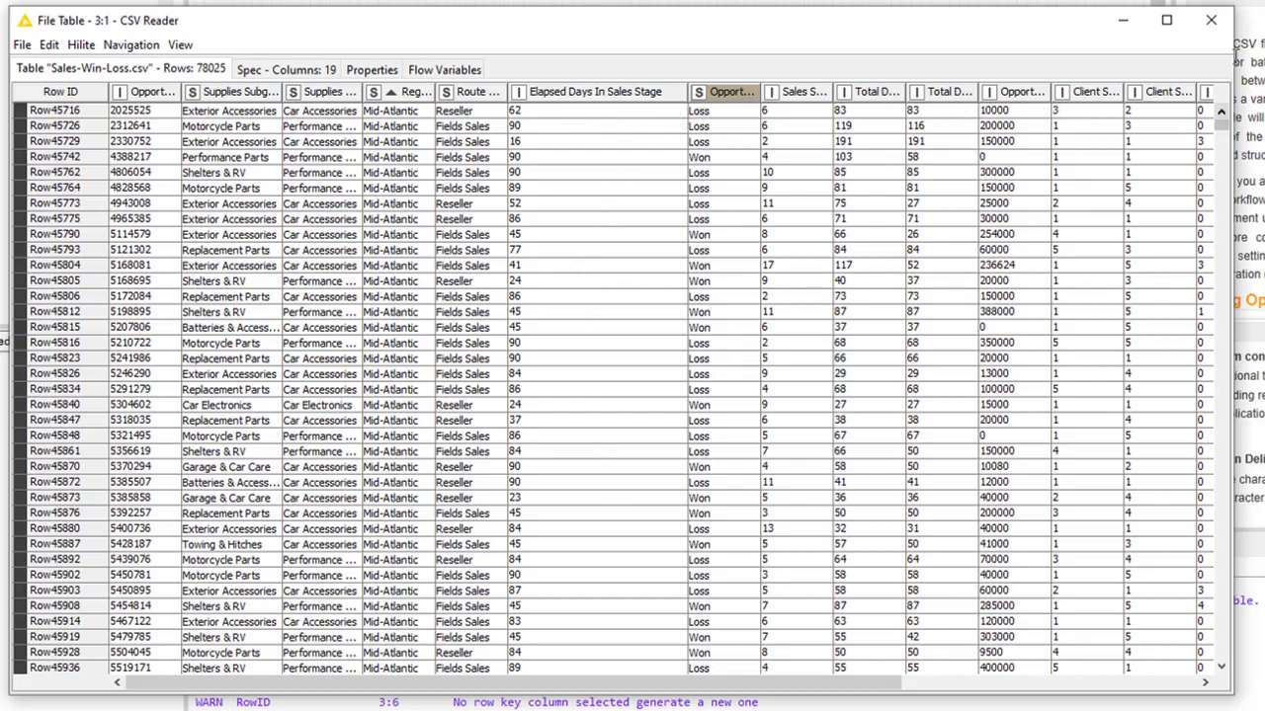
click(1208, 22)
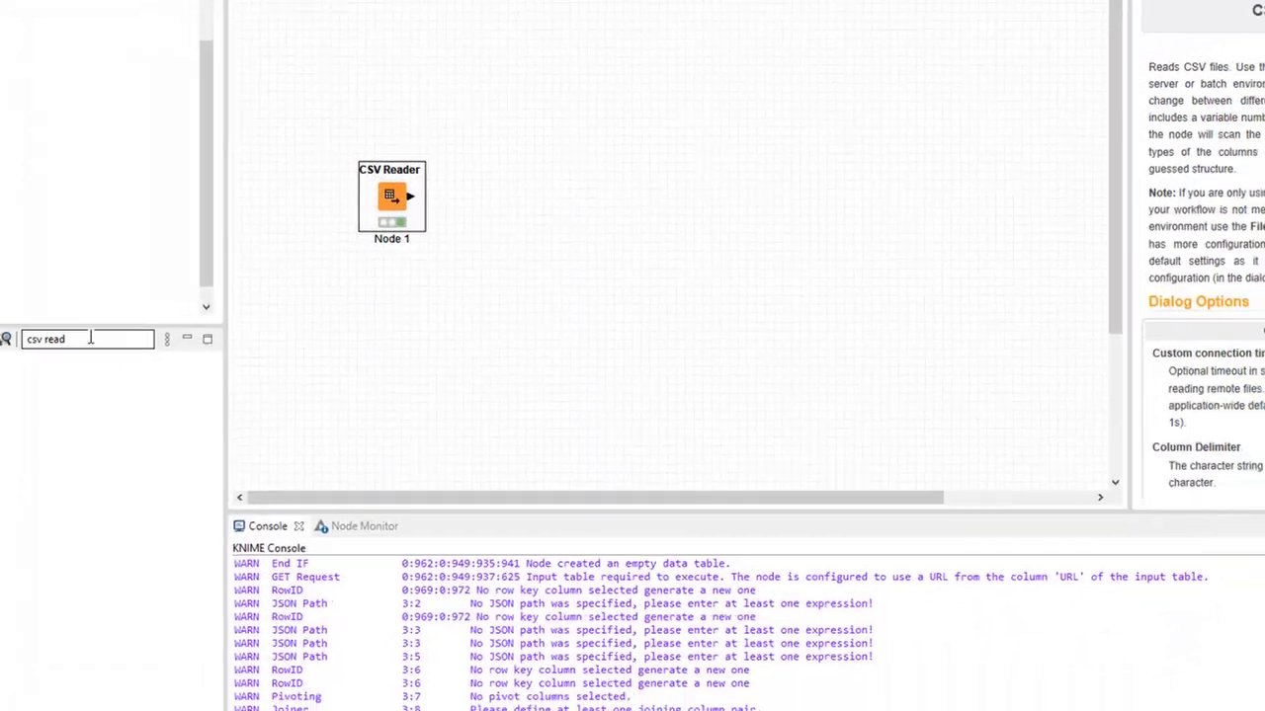
Add a Math Formula node after the CSV Reader and set its expression to $Elapsed Days In Sales Stage$ /30
text(math)
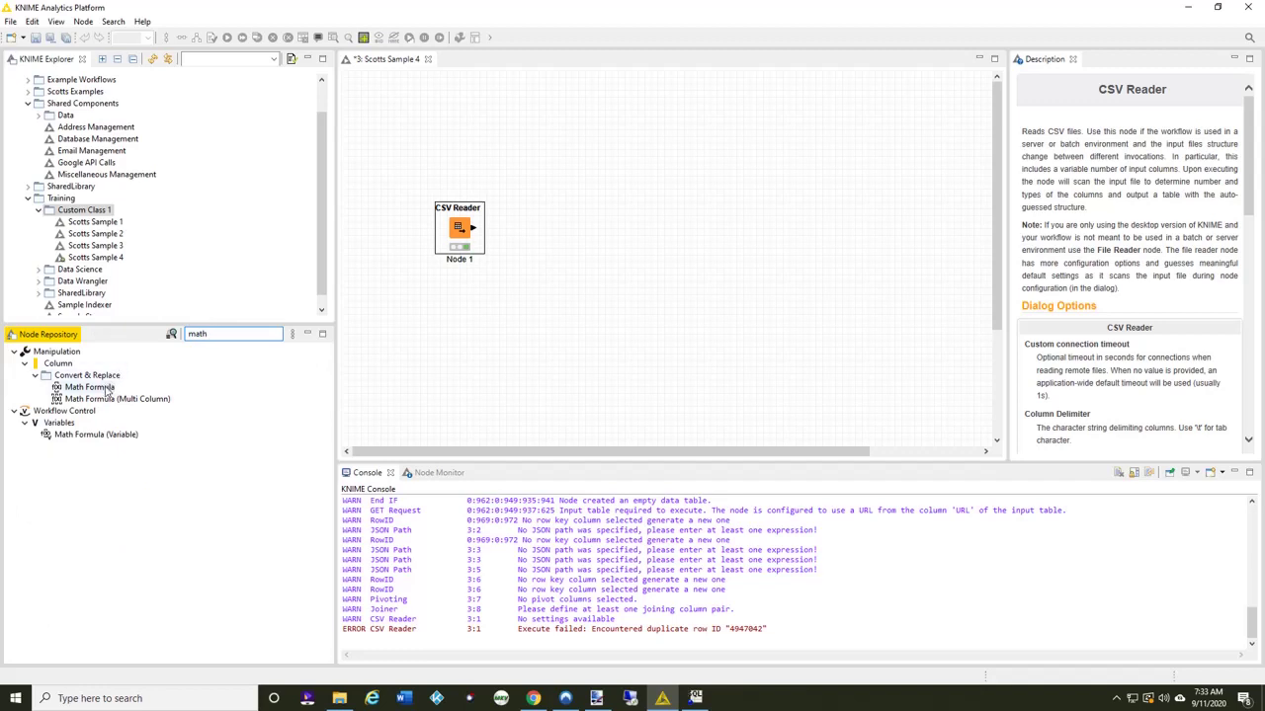
double_click(88, 388)
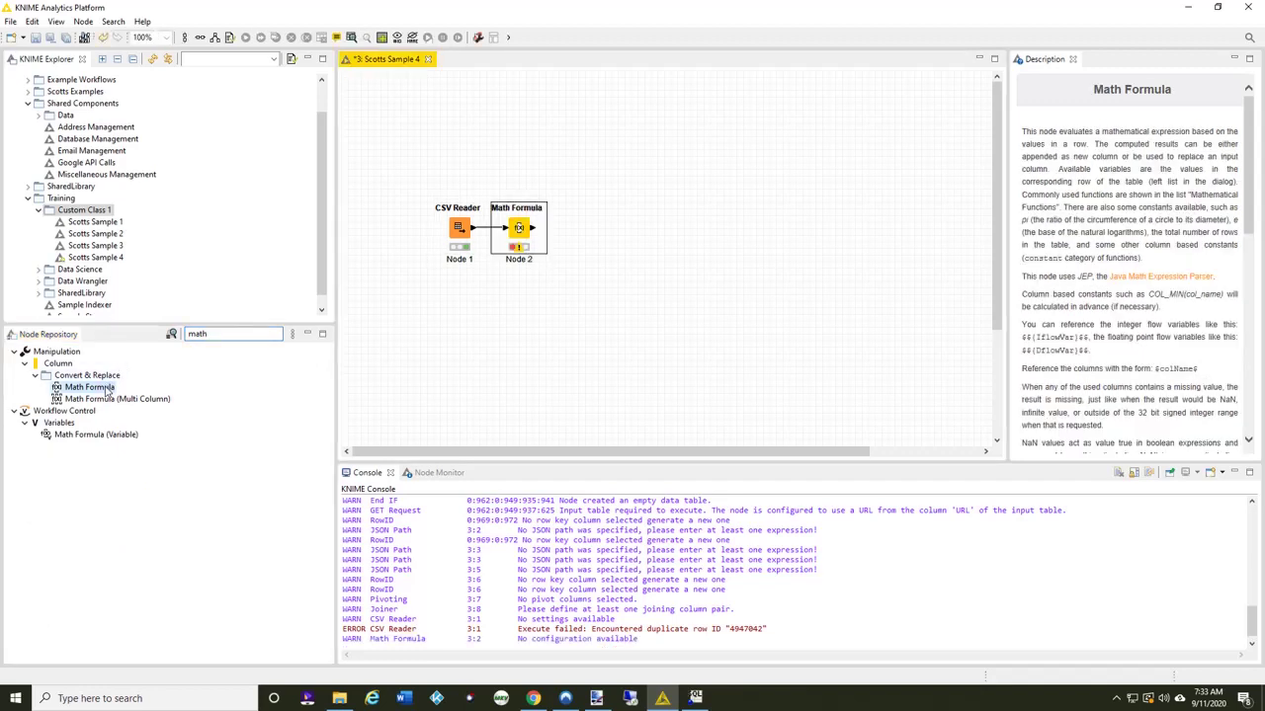
double_click(520, 228)
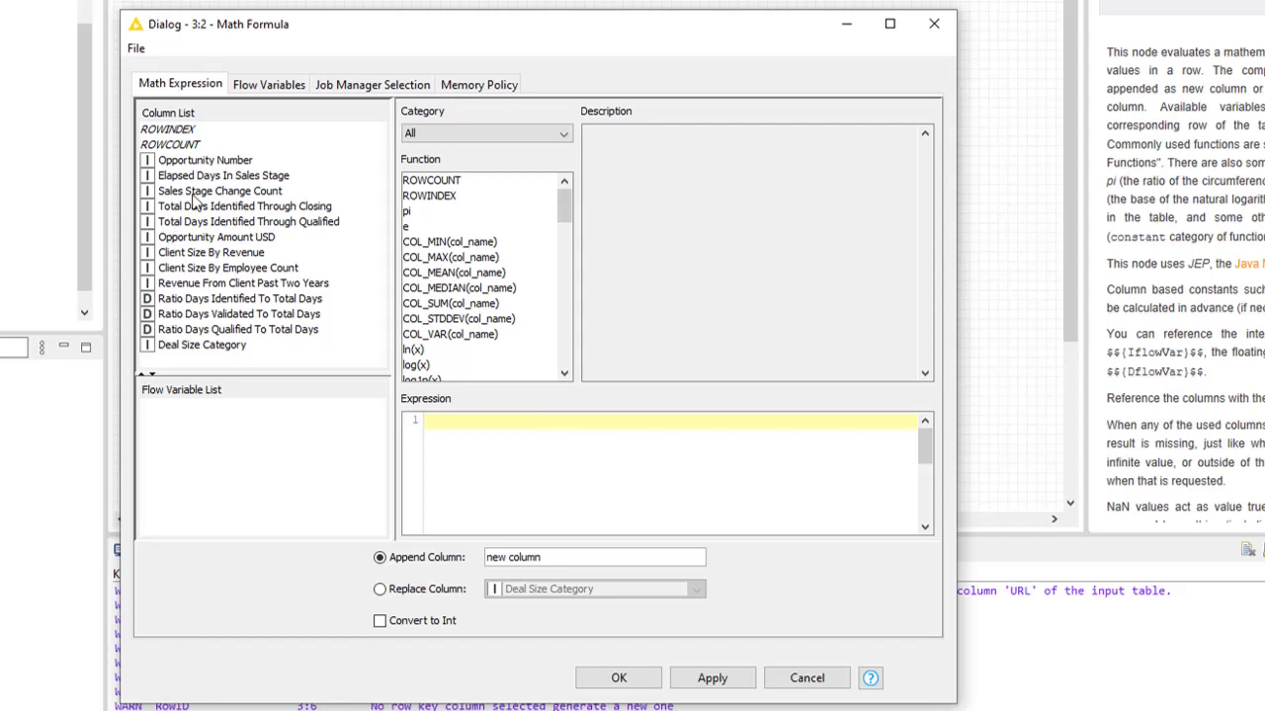
double_click(223, 178)
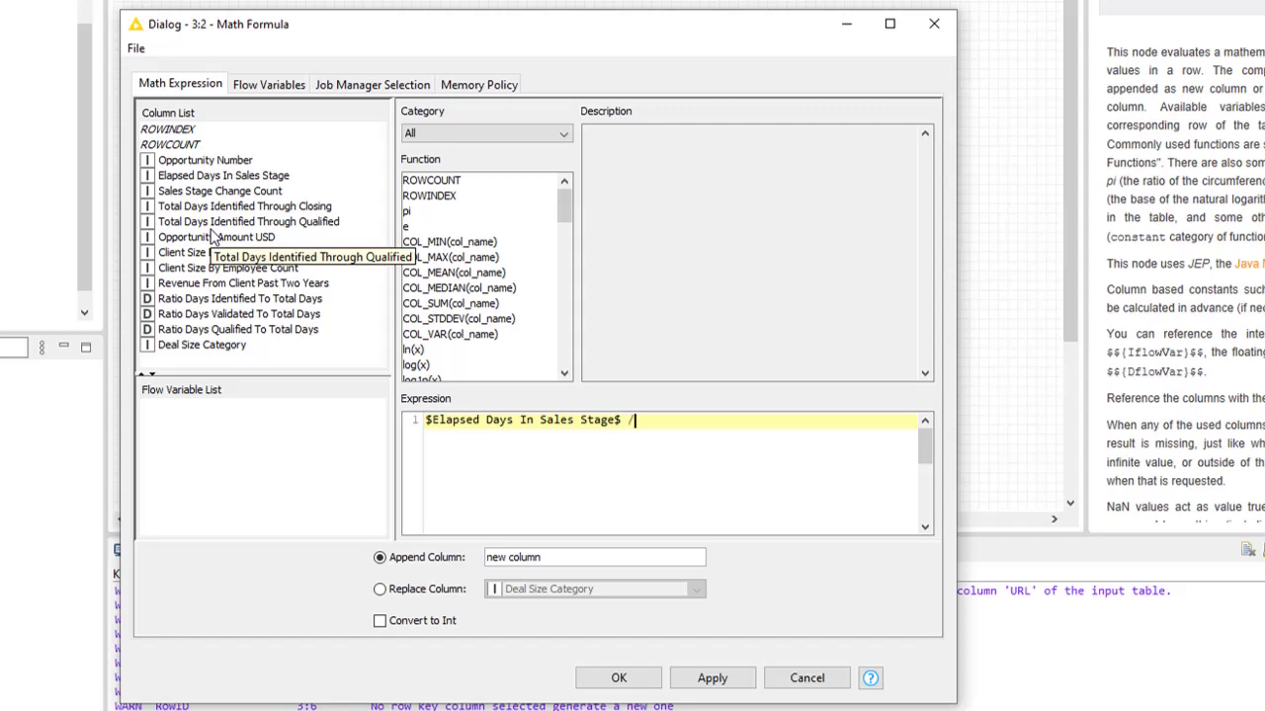
text(/30)
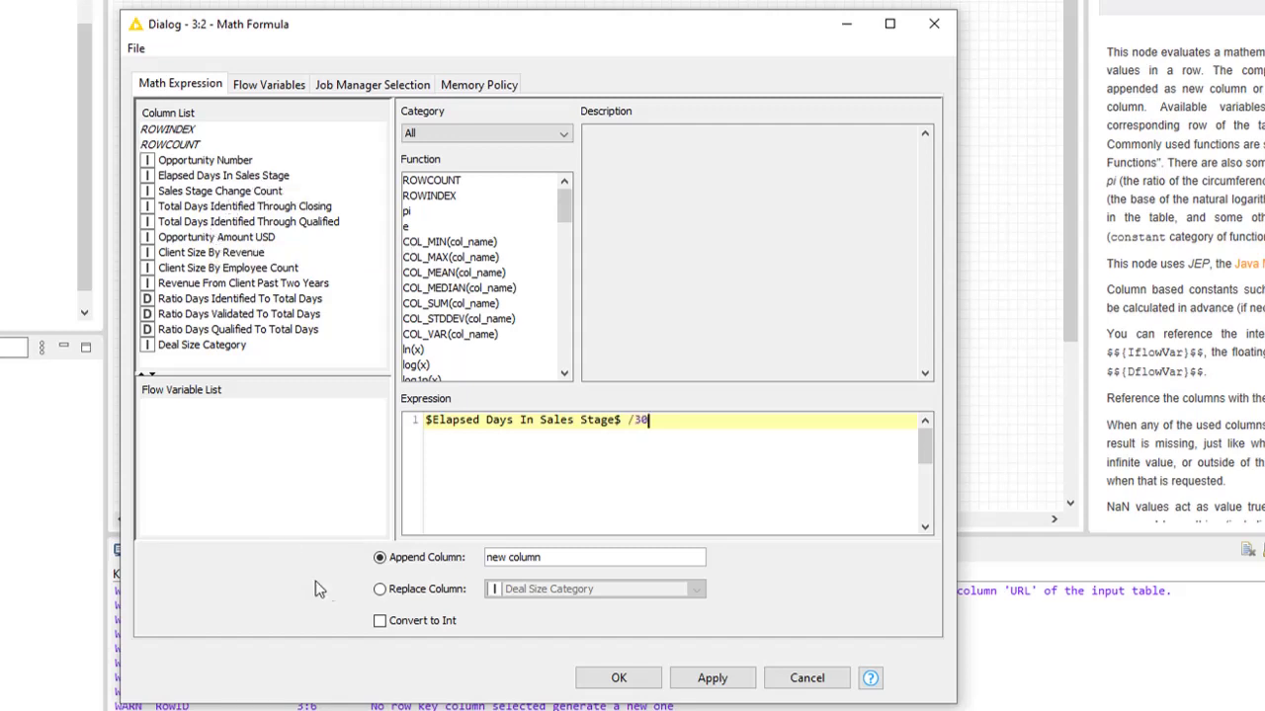
Name the formula's appended column elapsedmonthsinsalesstage and accept the node configuration
drag(572, 558, 311, 557)
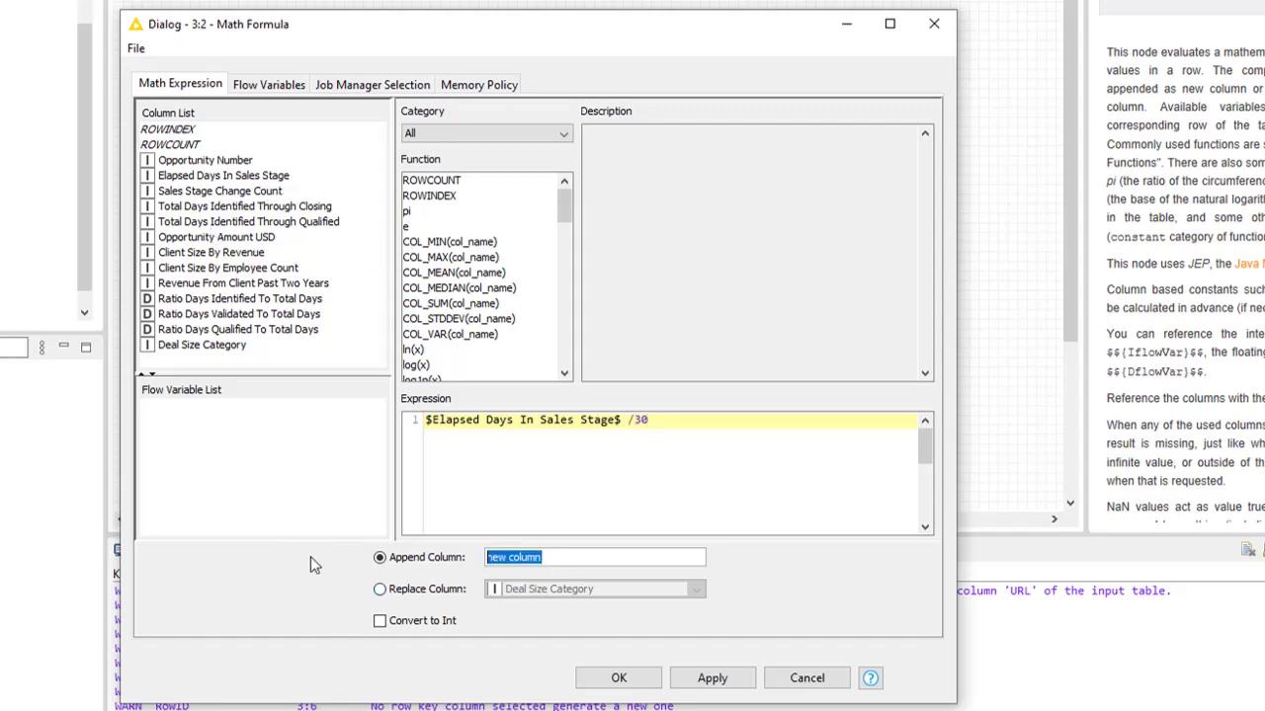
text(elapsedmonthsins)
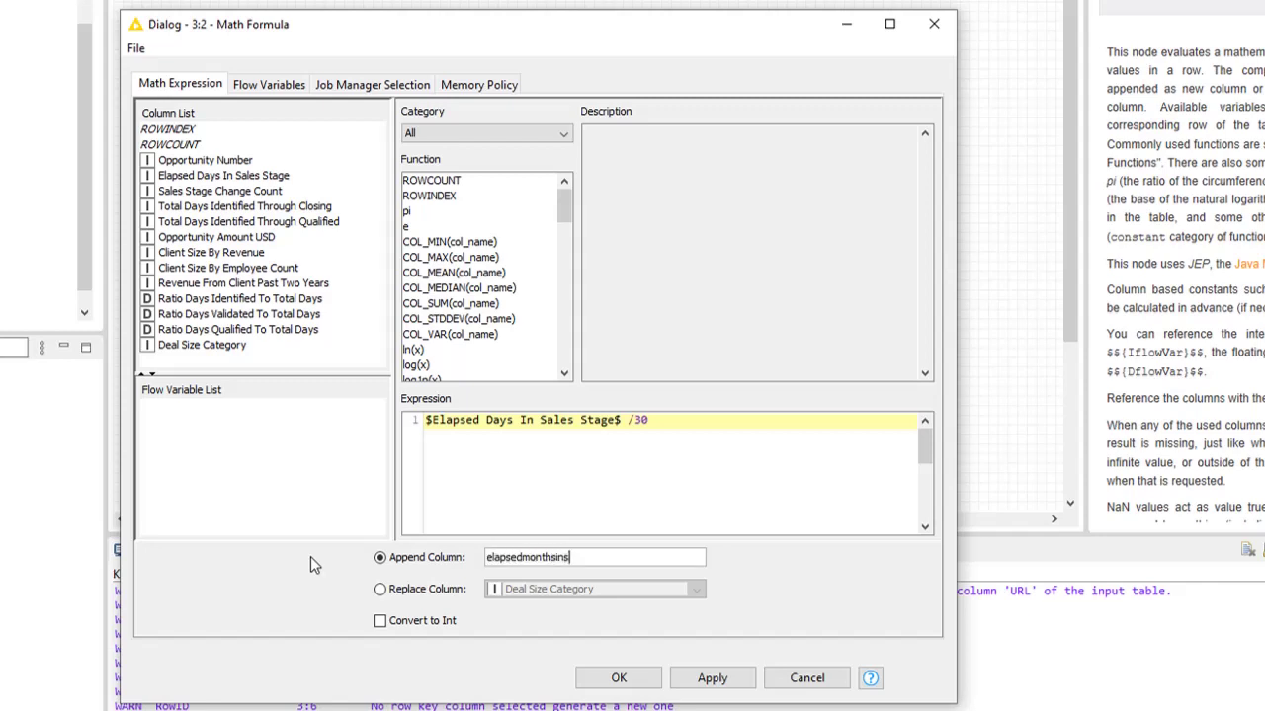
text(alesstage)
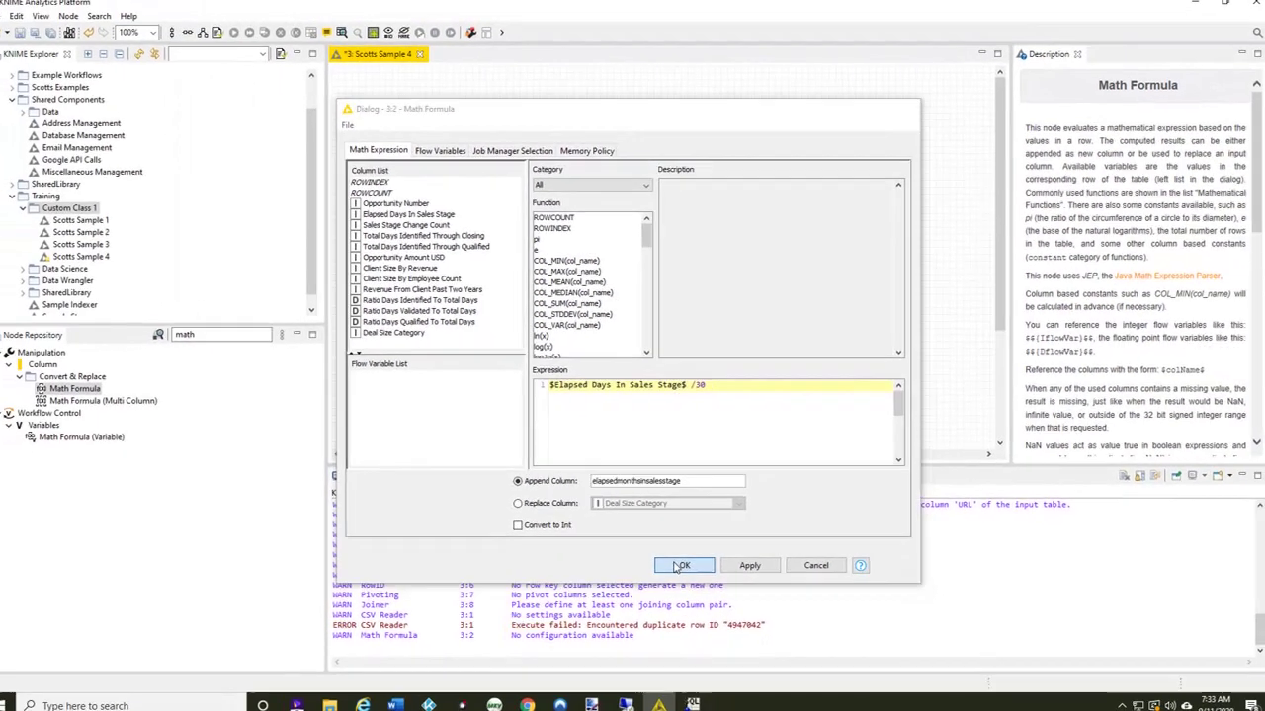
click(614, 679)
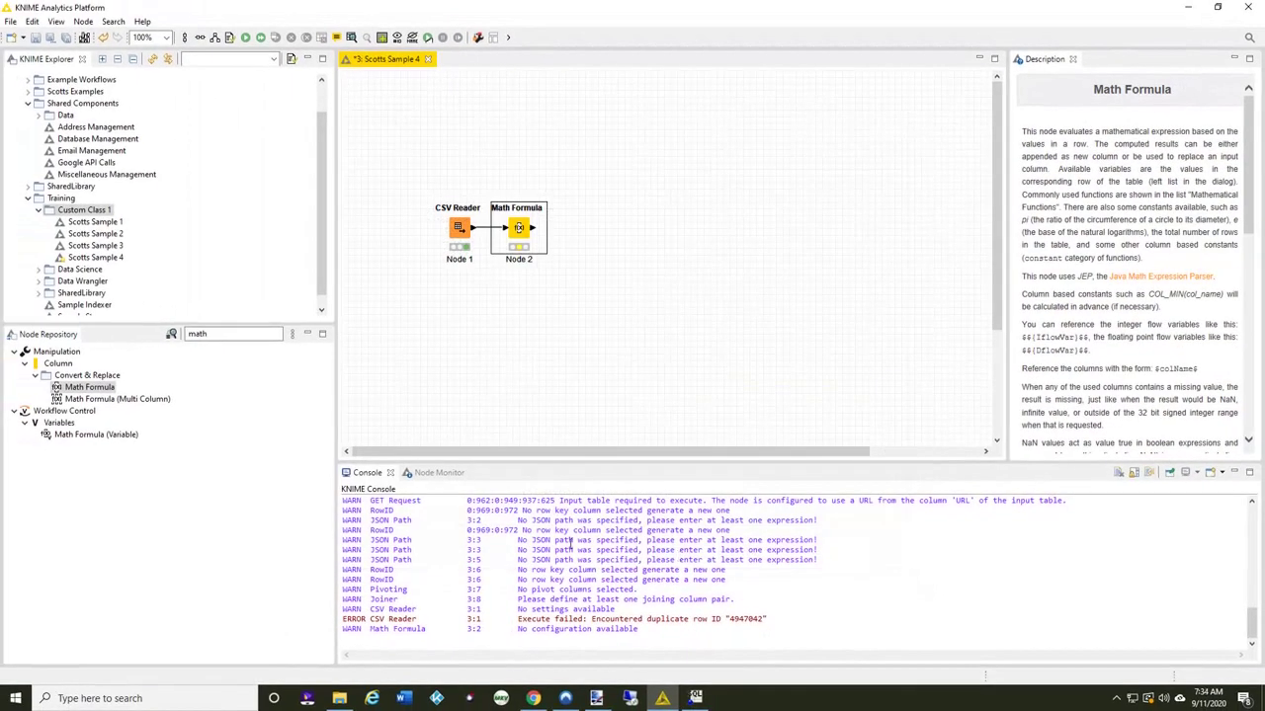
Execute the Math Formula node and open its output data table
right_click(517, 226)
click(555, 249)
right_click(521, 228)
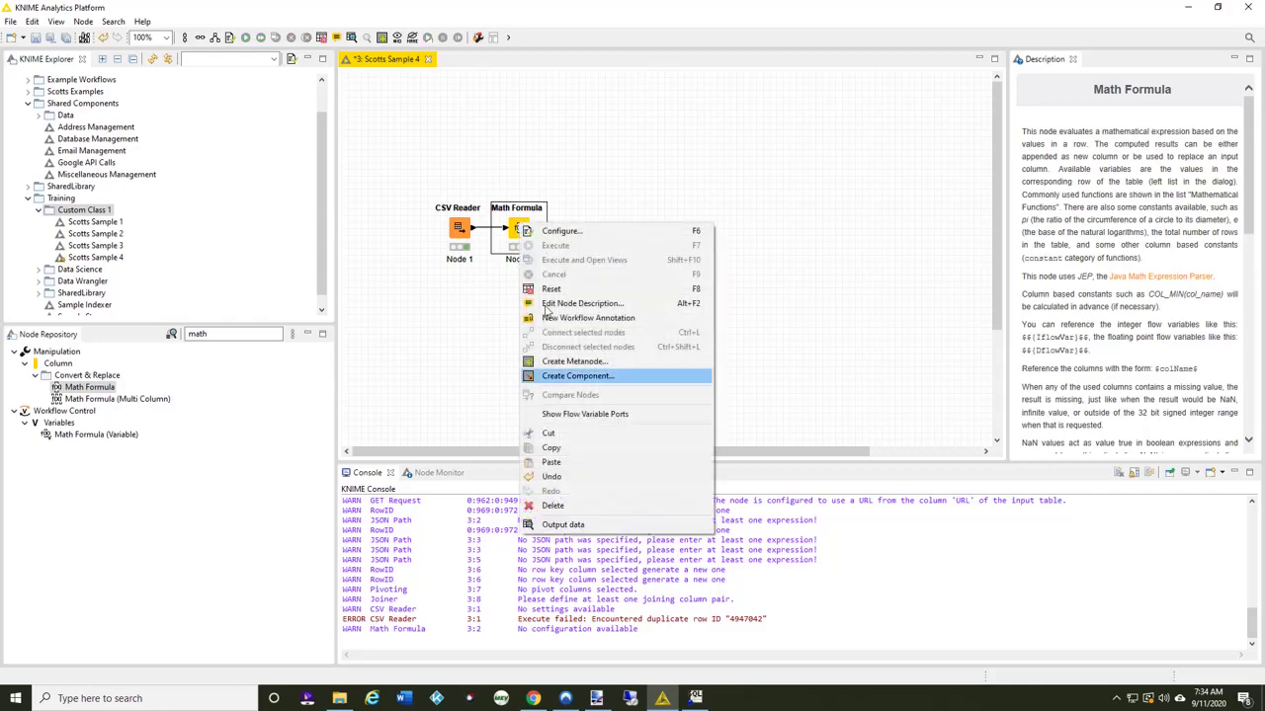
click(597, 527)
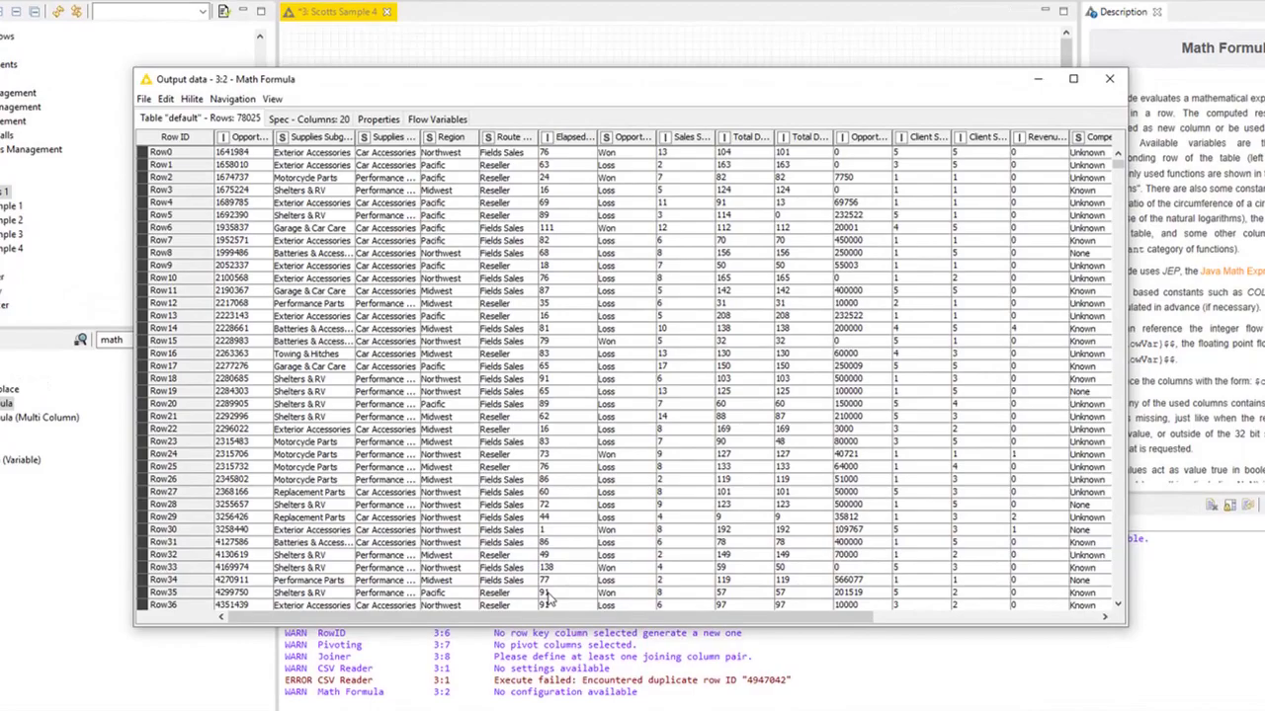
Compare elapsedmonthsinsalesstage with Elapsed Days In Sales Stage by placing the columns side by side and widening them, and close the table
drag(551, 600, 1006, 622)
drag(1094, 702, 1158, 702)
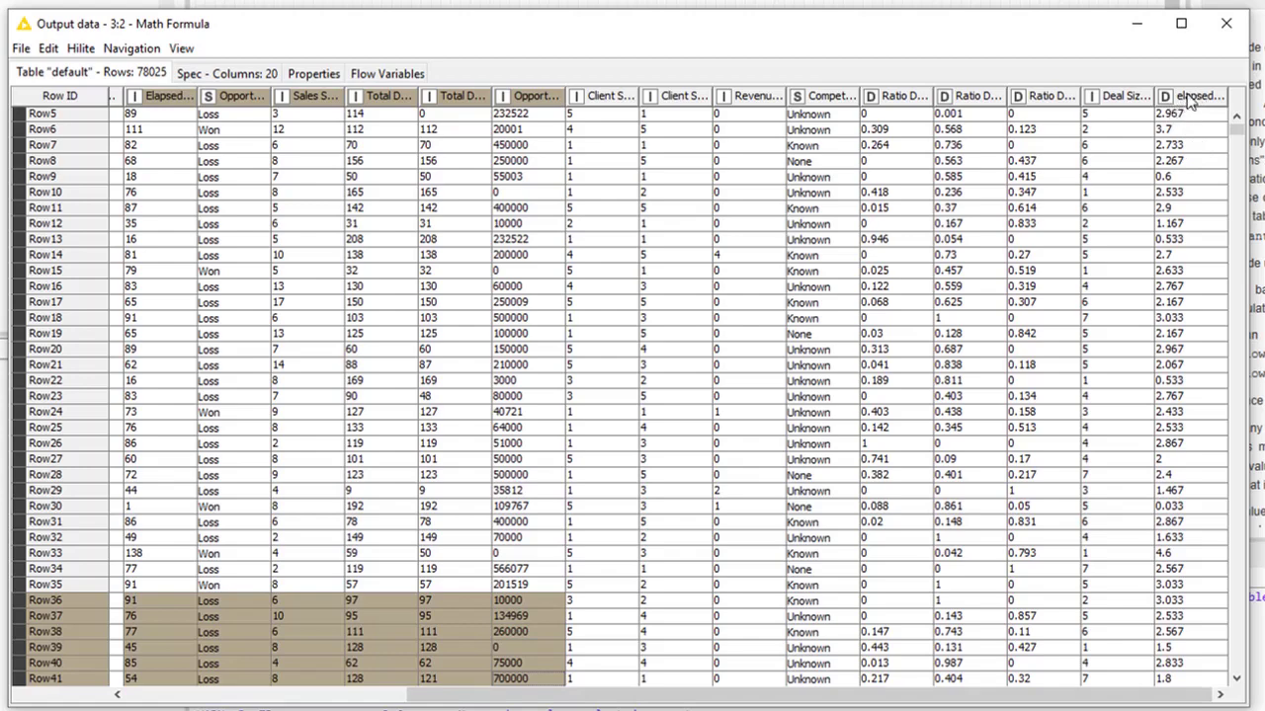
drag(1193, 99, 243, 97)
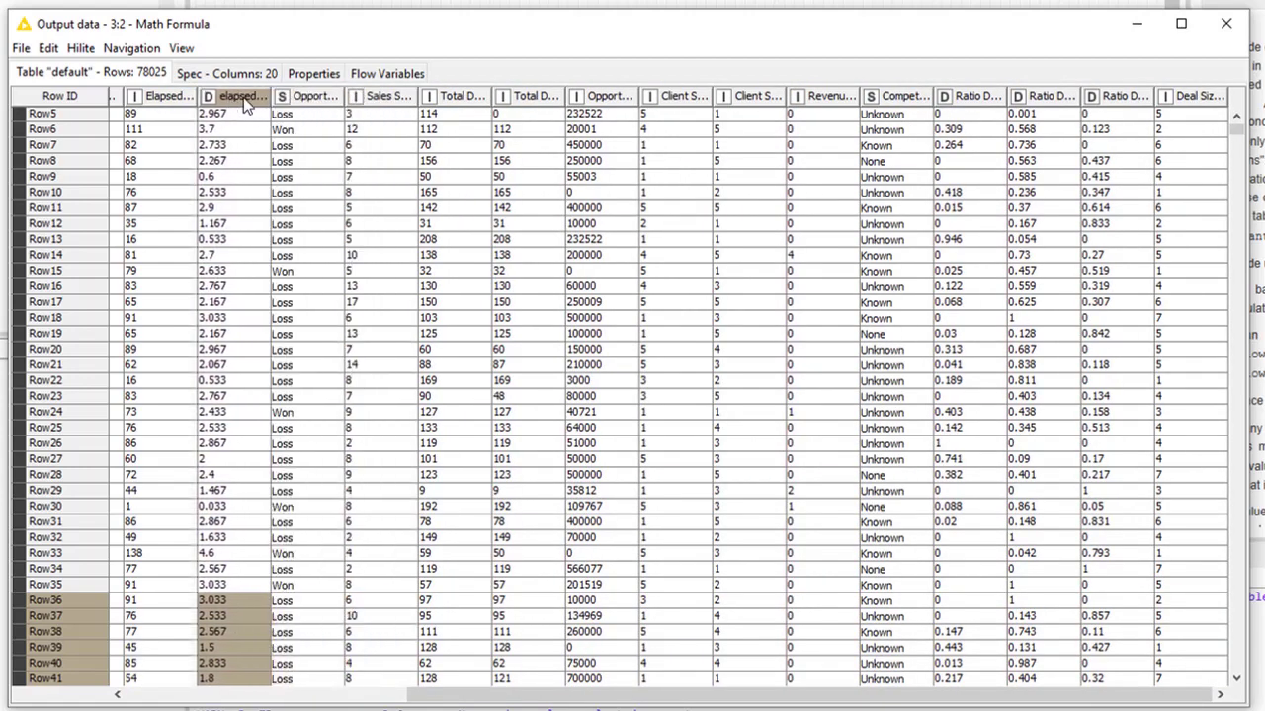
scroll(455, 702, left, 5)
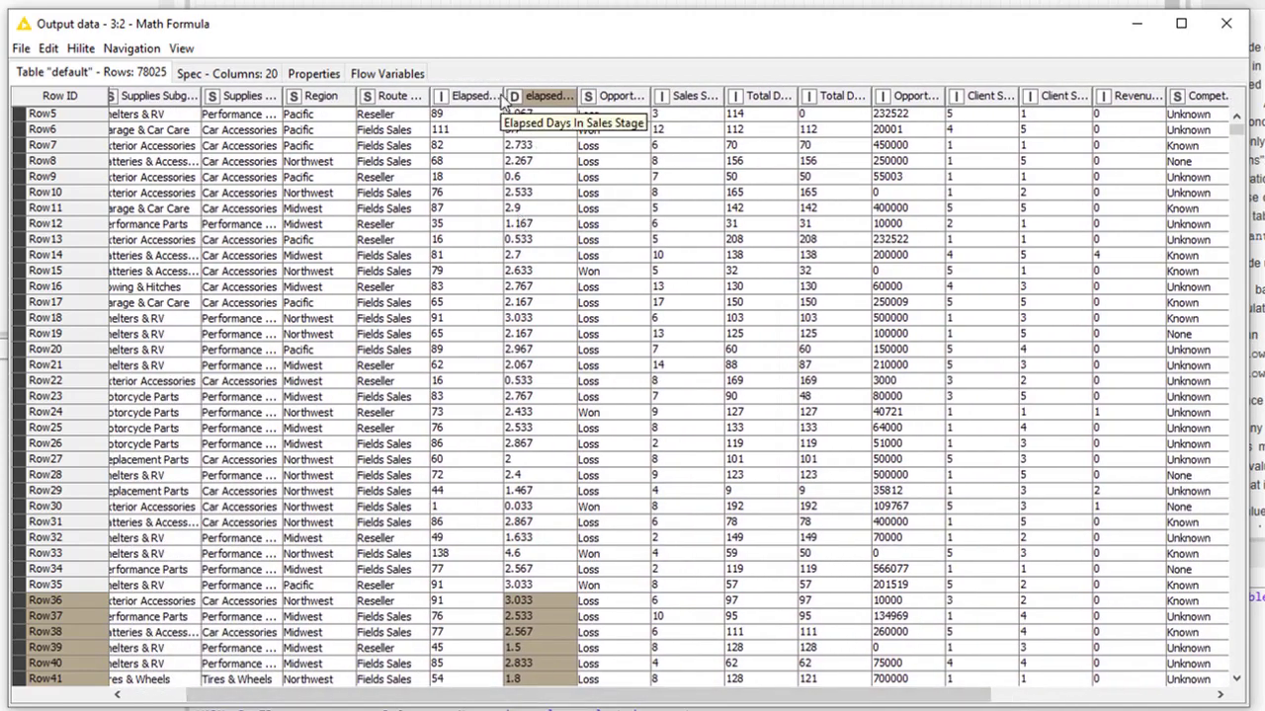
drag(503, 96, 721, 96)
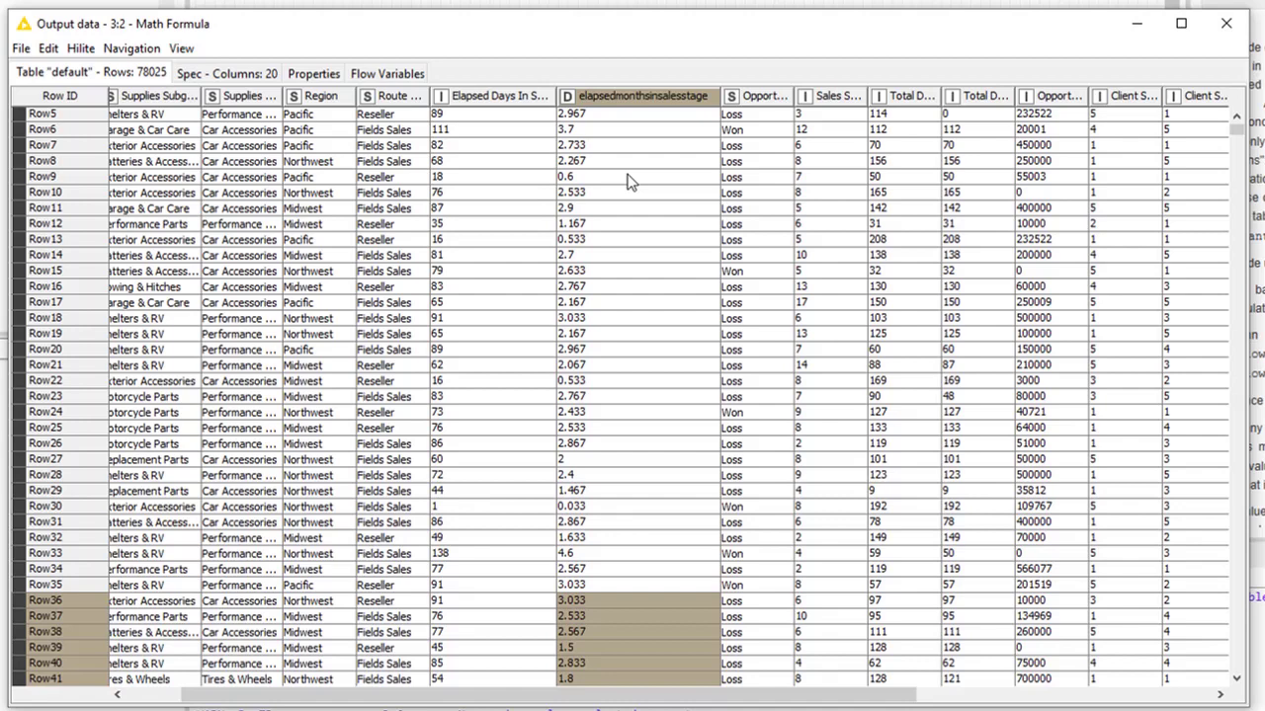
click(1225, 23)
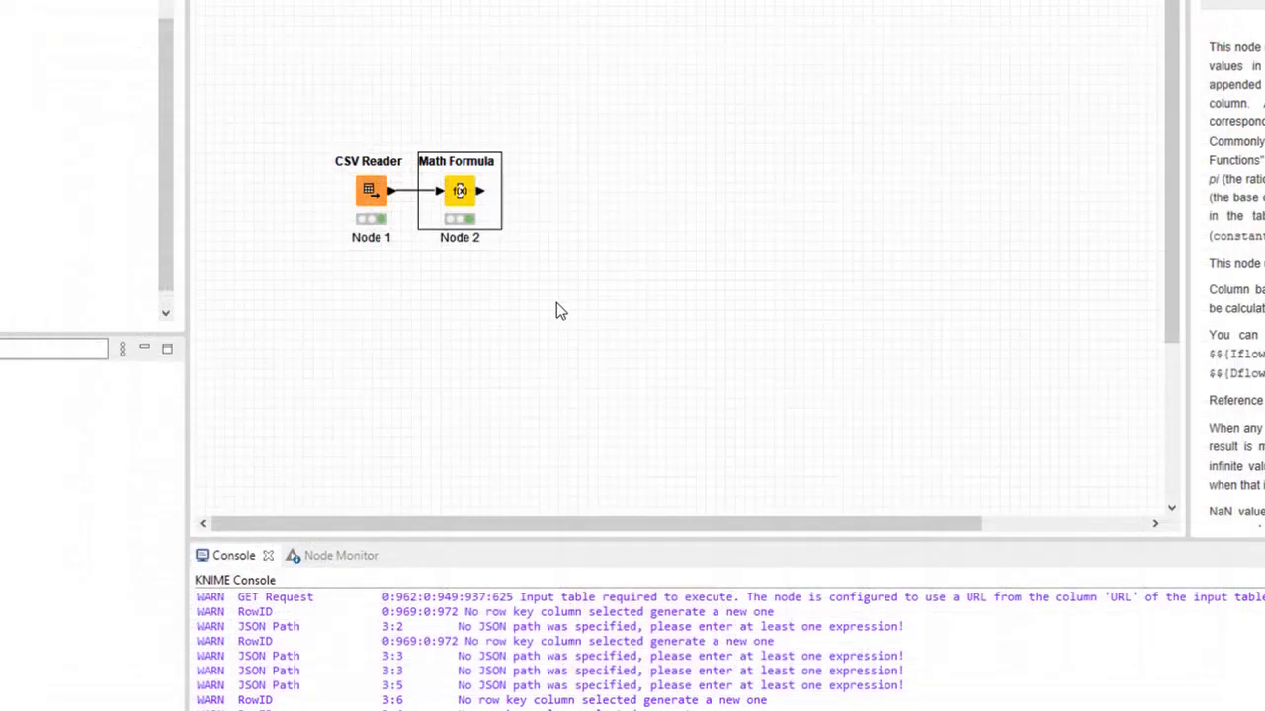
Review the list of functions available in the Math Formula node's configuration and leave it without changes
double_click(460, 192)
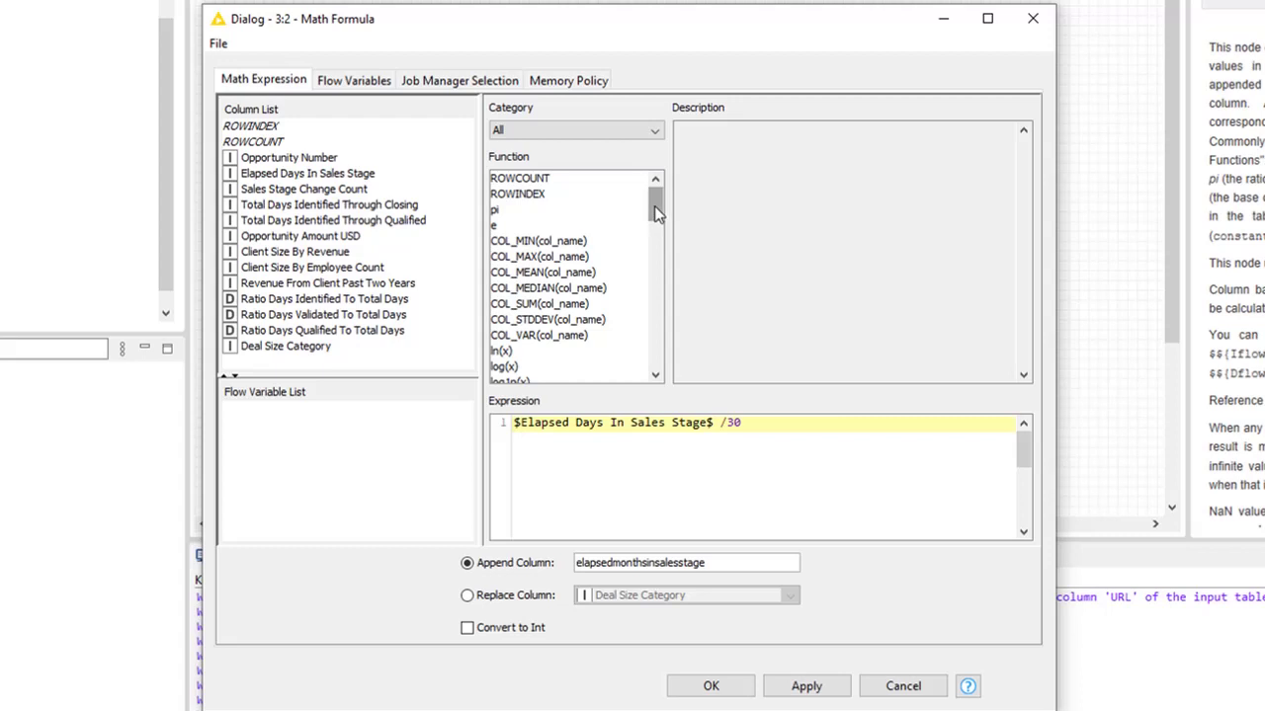
drag(653, 205, 679, 350)
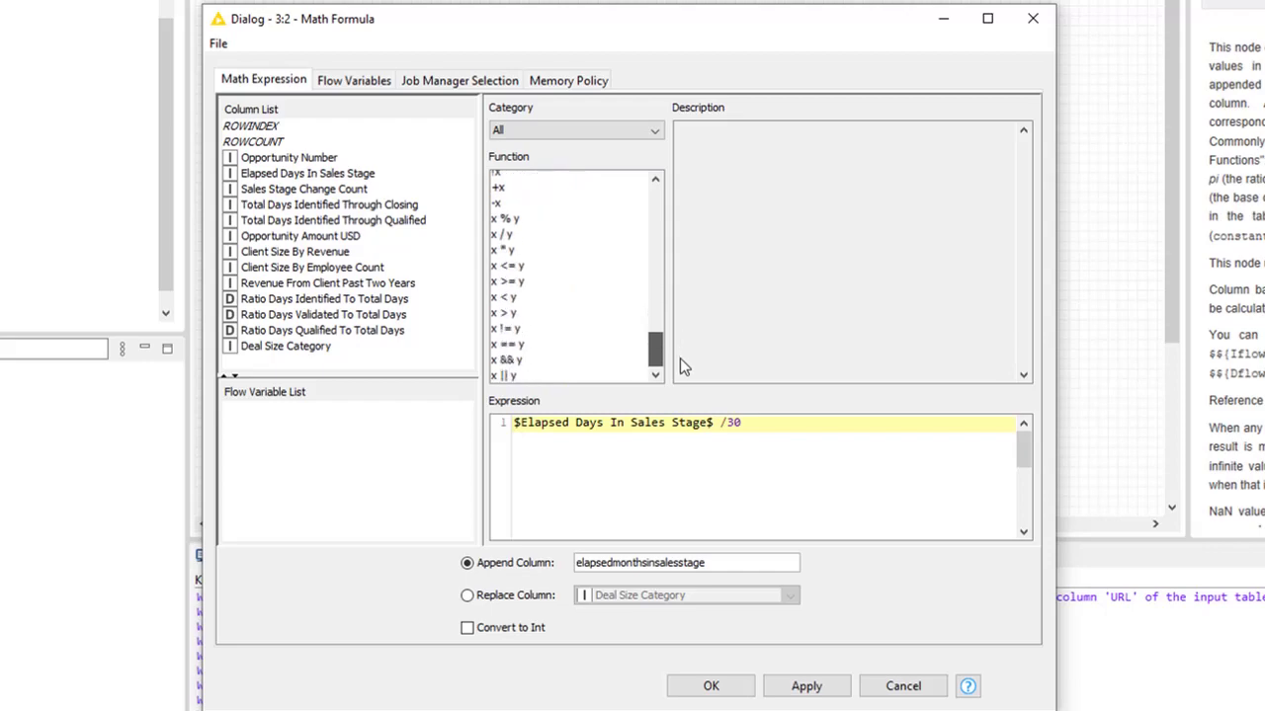
click(903, 685)
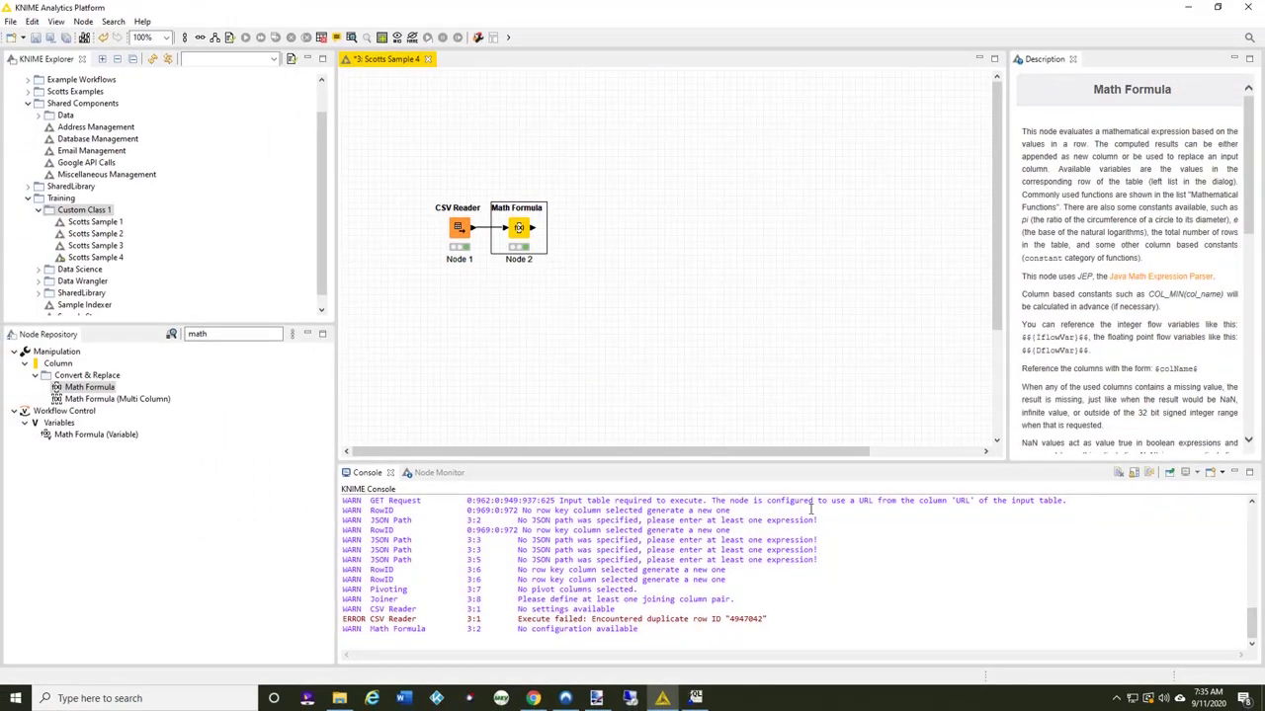
Replace the Math Formula node with a Rule Engine node connected to the CSV Reader's output
key(Delete)
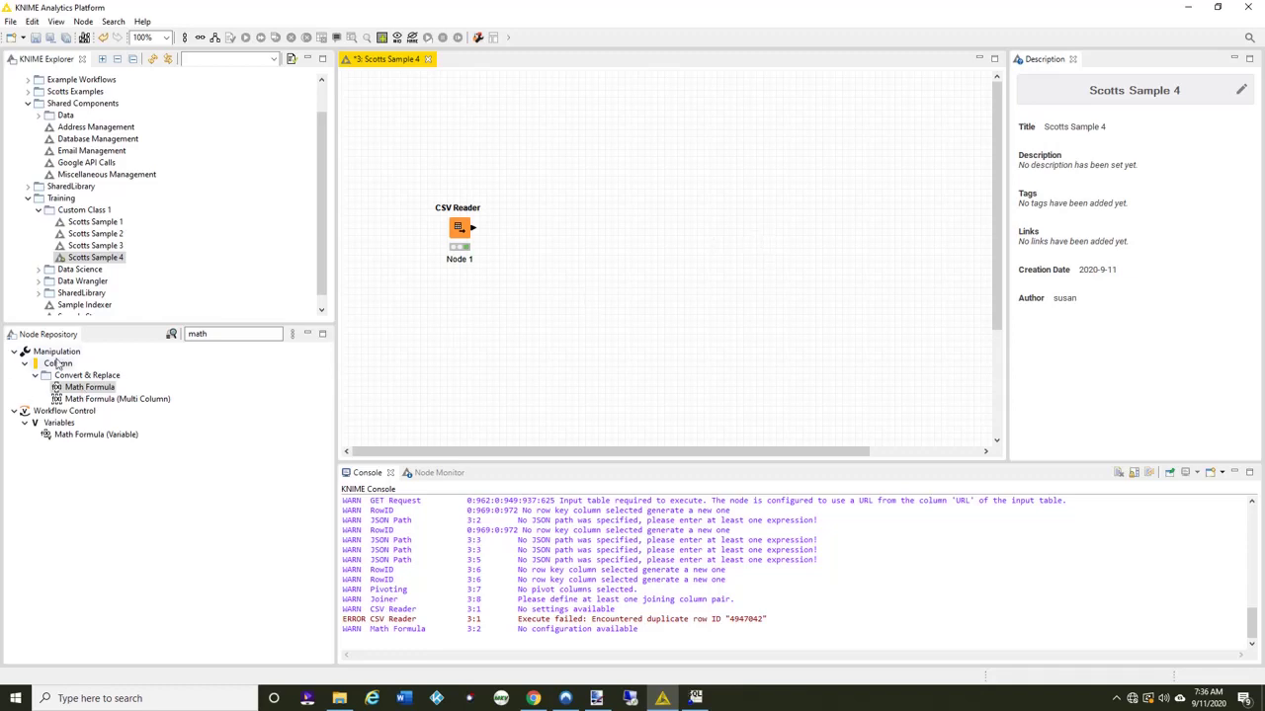
click(215, 336)
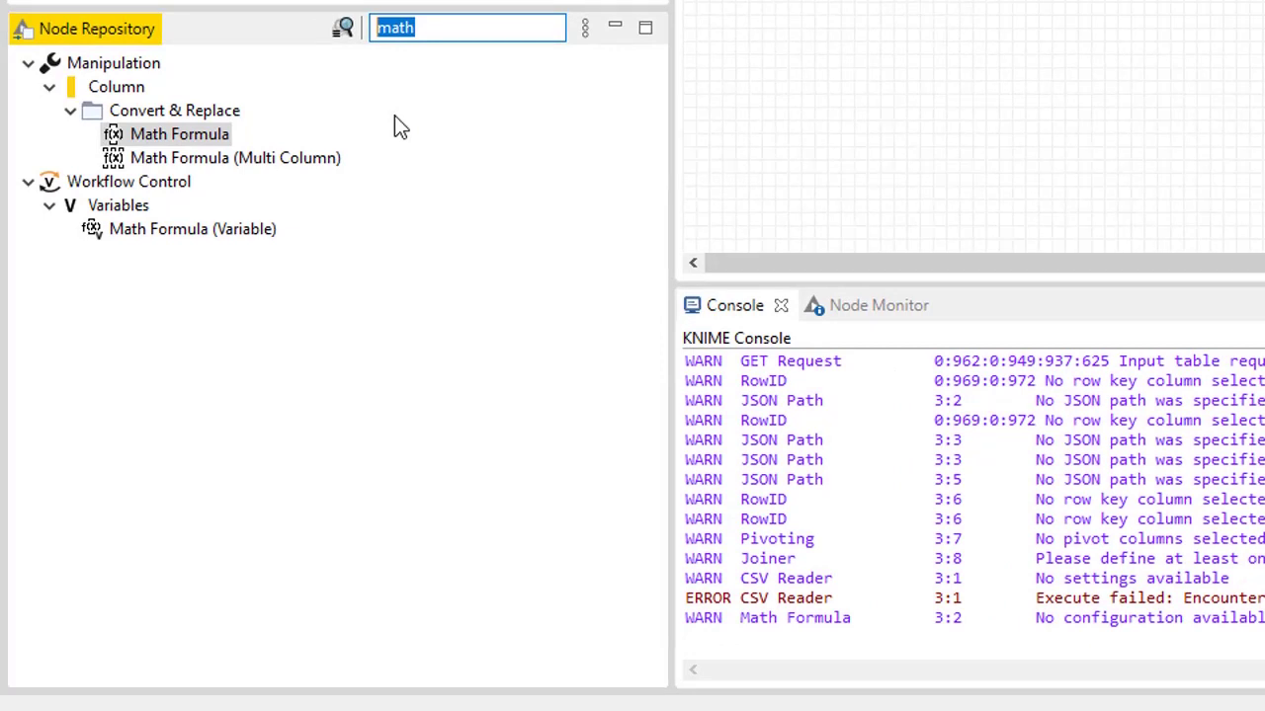
text(rule)
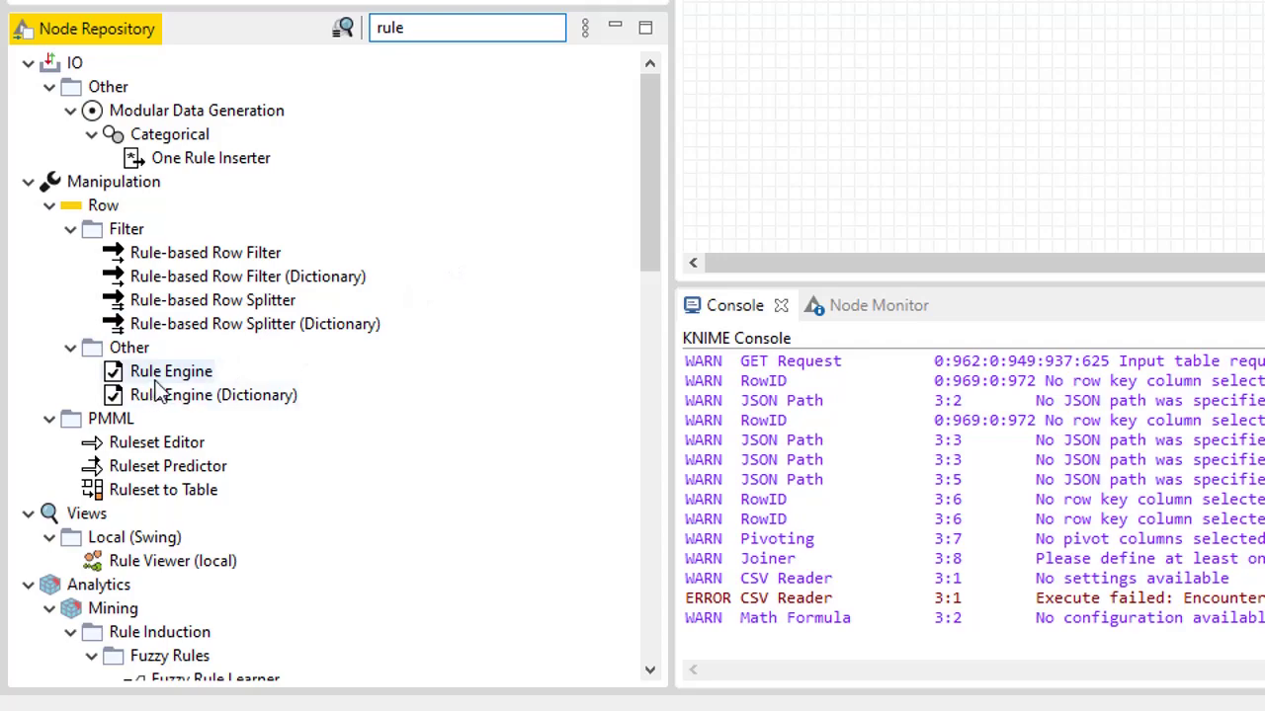
drag(155, 383, 1110, 0)
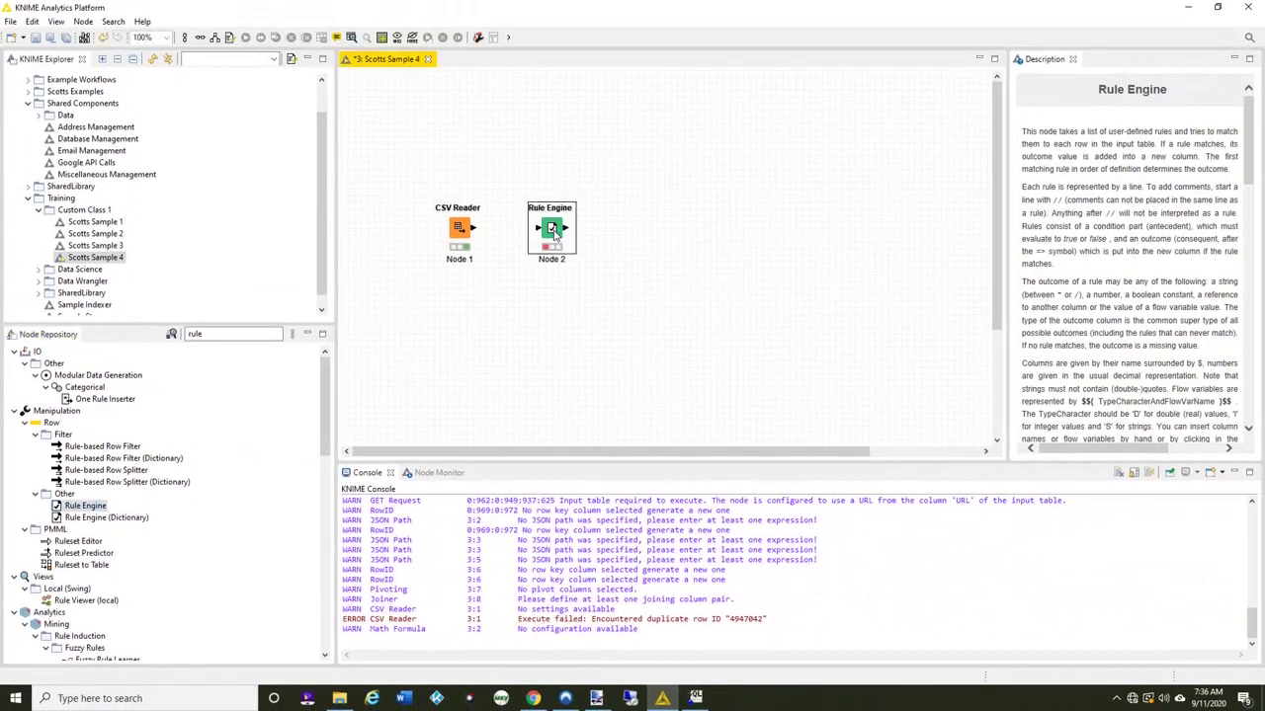
drag(474, 228, 538, 233)
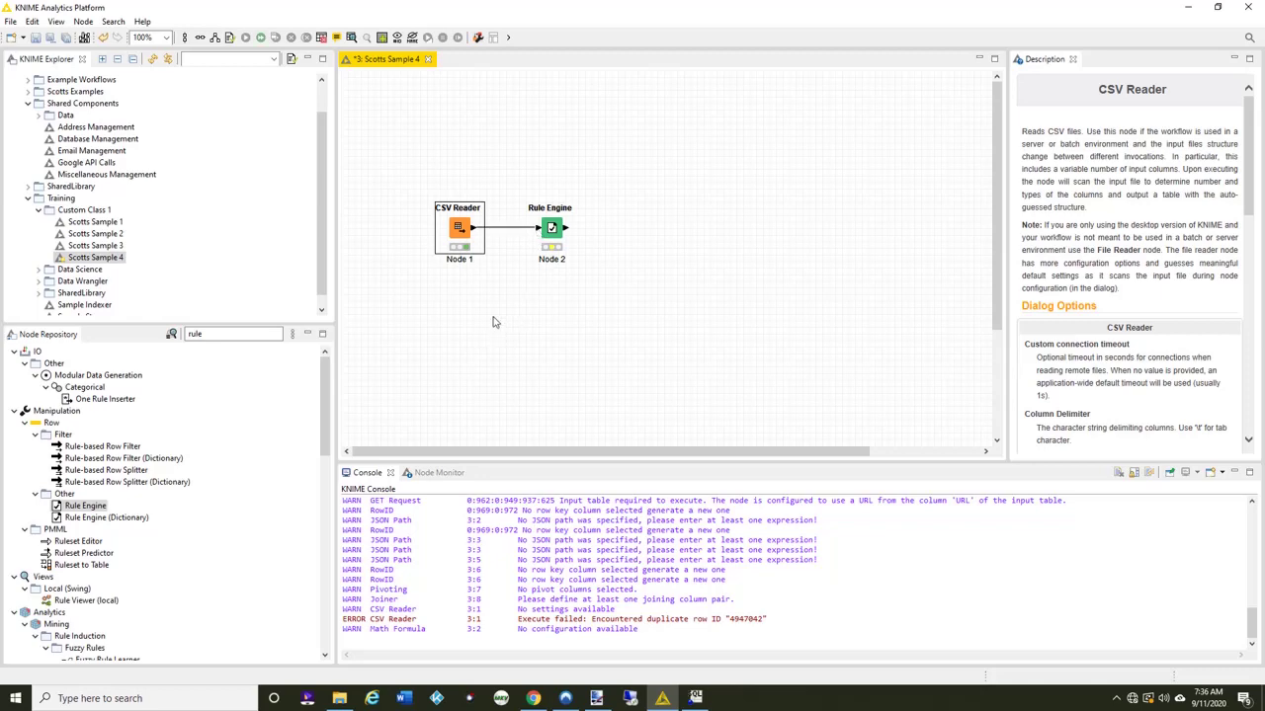
Open the CSV Reader's file table, widen the Route To Market column and show its possible values
right_click(458, 230)
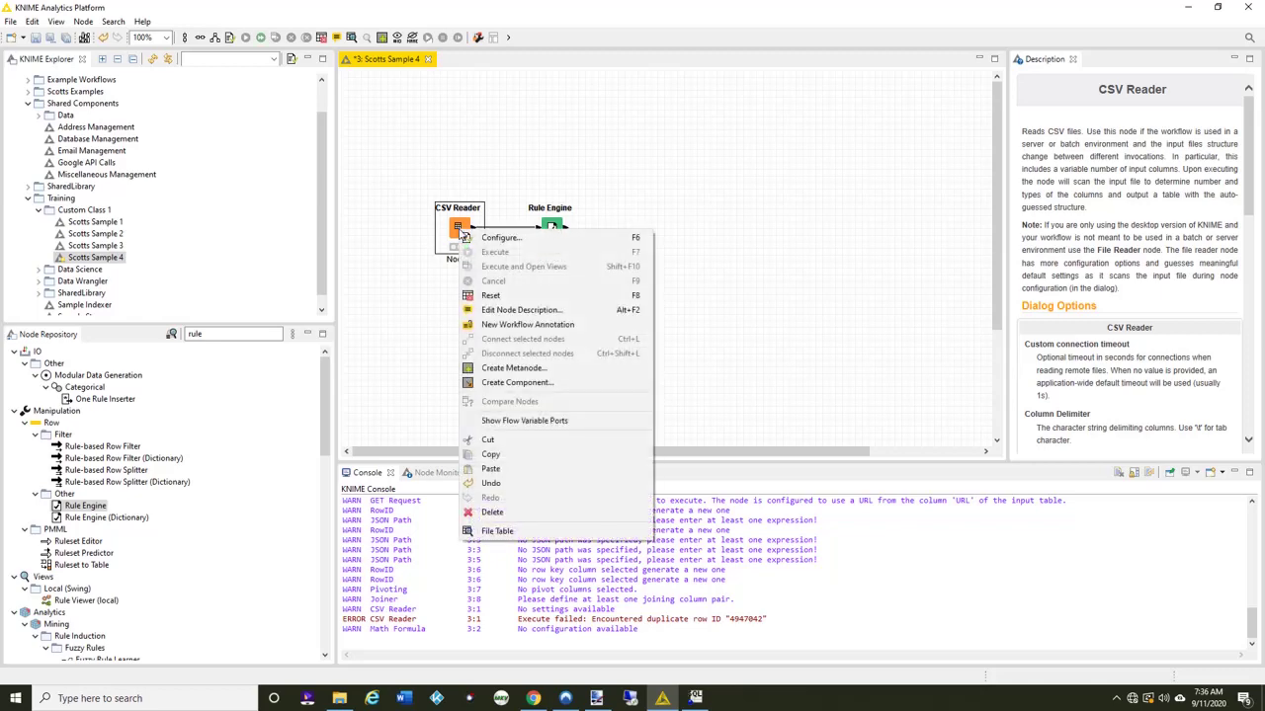
click(510, 535)
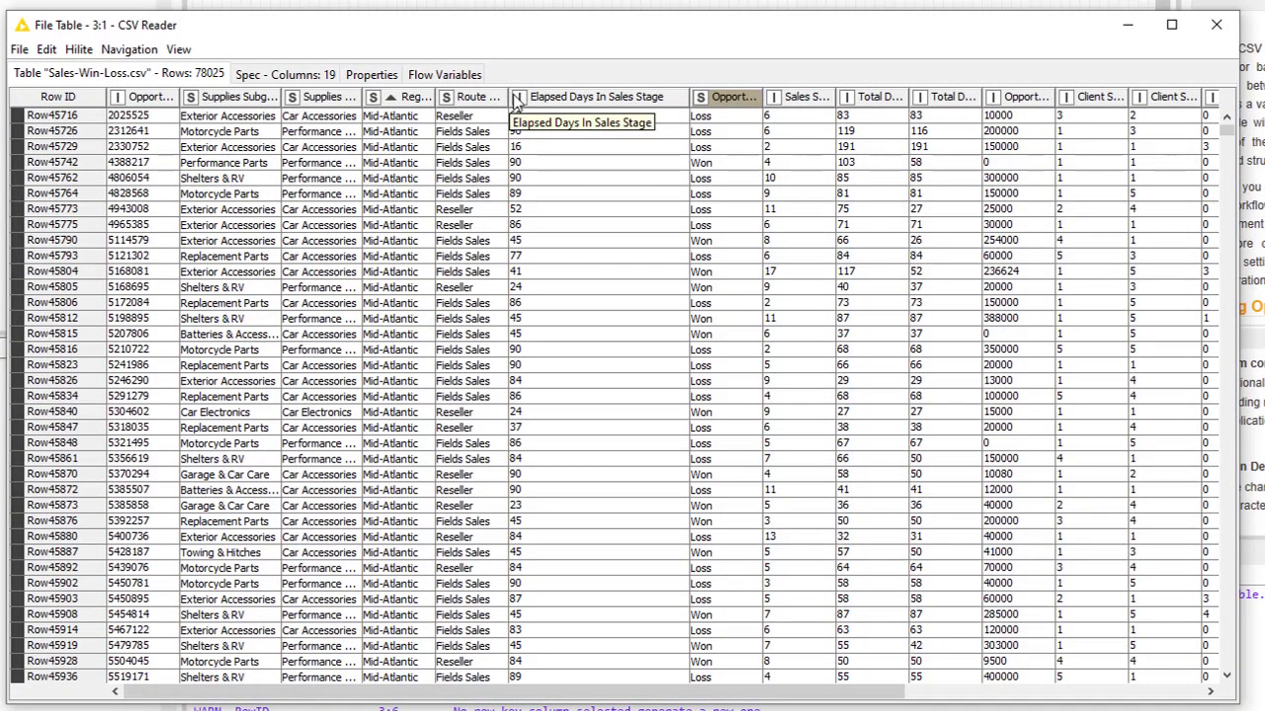
drag(514, 96, 560, 91)
right_click(531, 100)
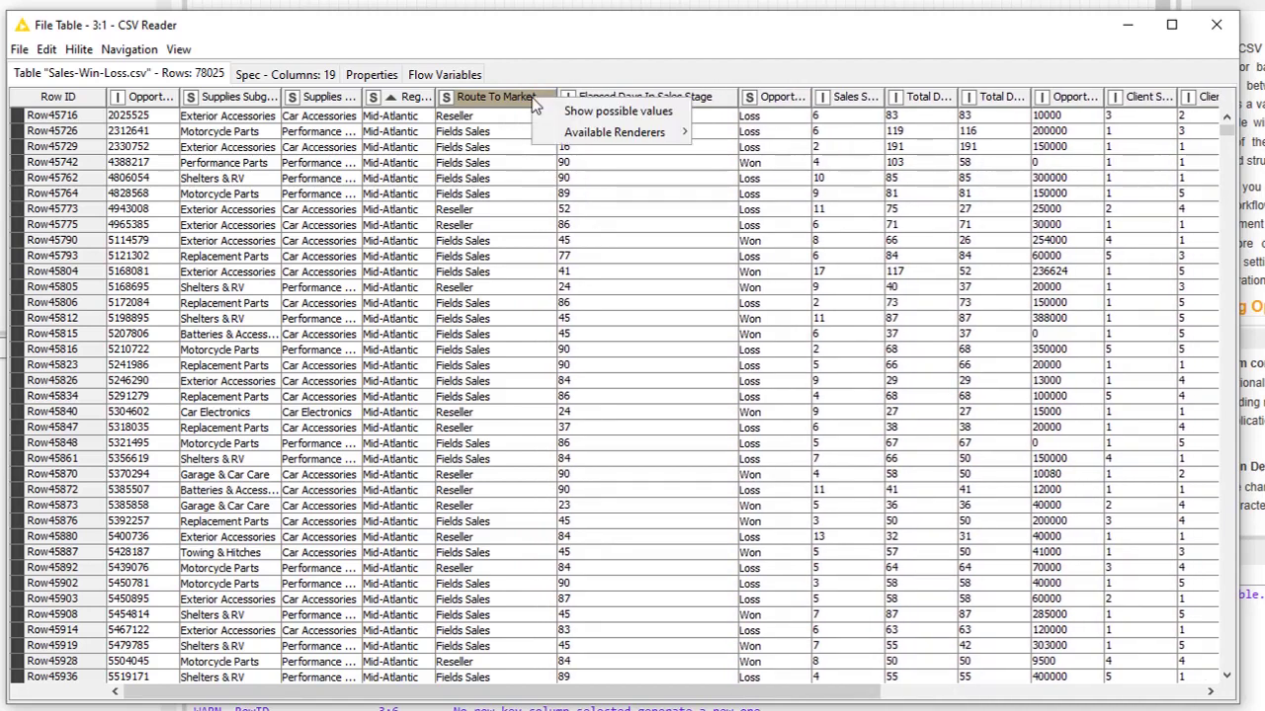
click(590, 111)
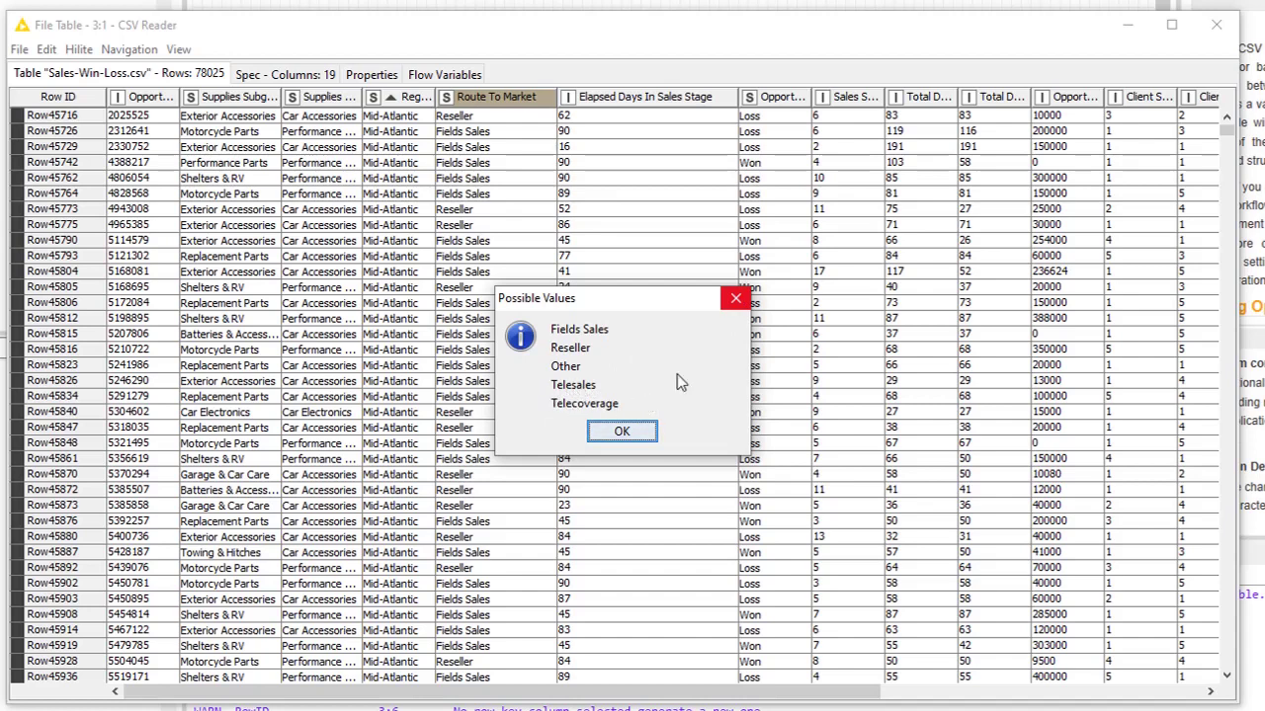
Close the CSV Reader's possible values and table, and review the example rules in the Rule Engine node's configuration
click(735, 297)
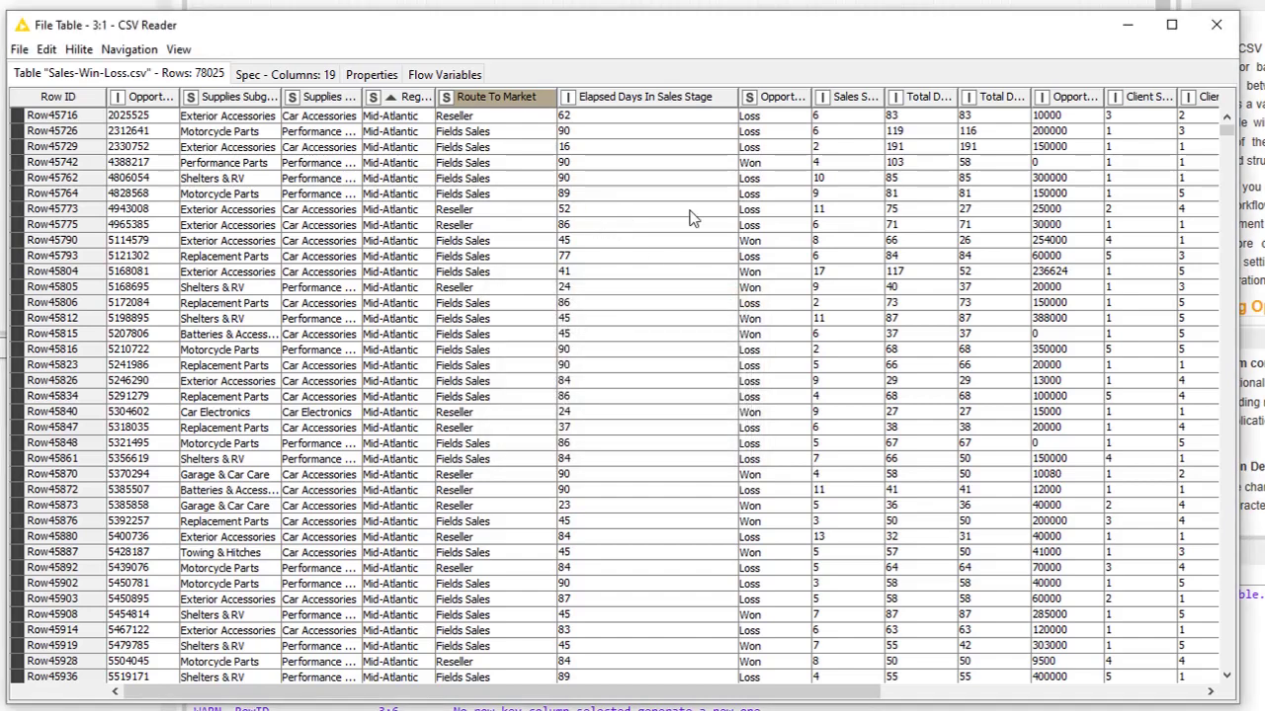
click(1217, 25)
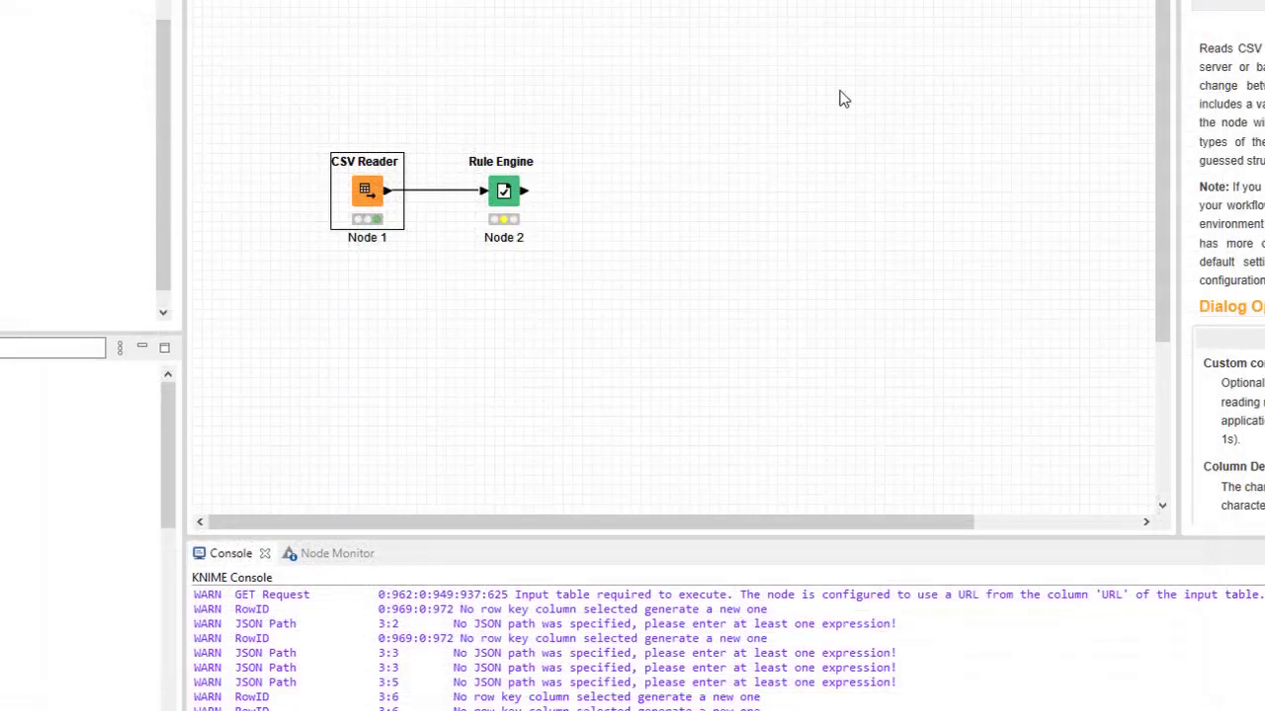
click(506, 195)
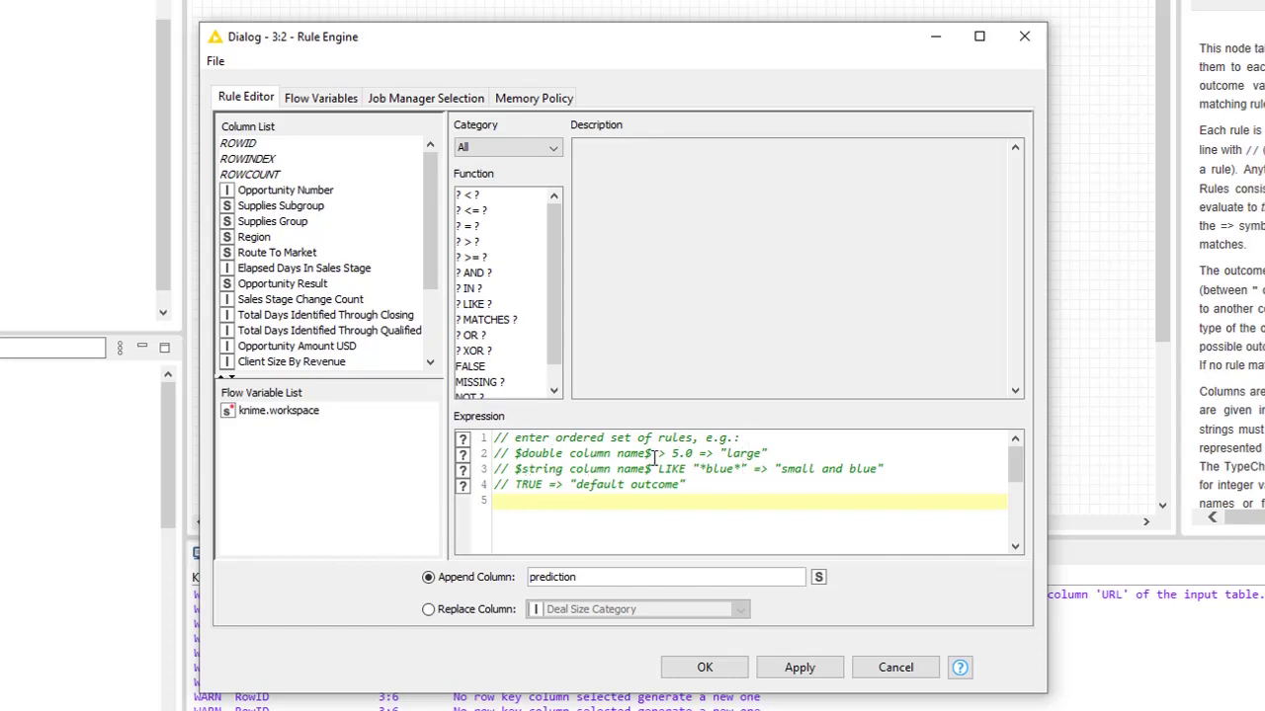
click(776, 468)
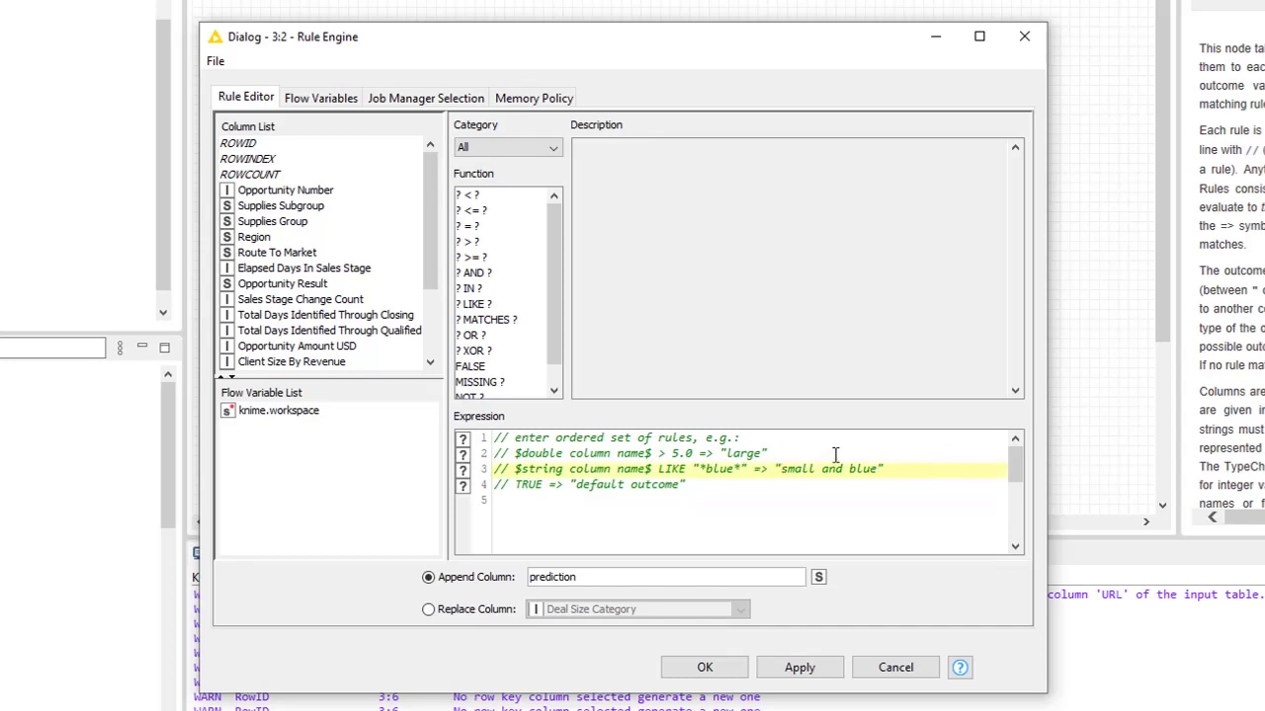
drag(753, 470, 767, 469)
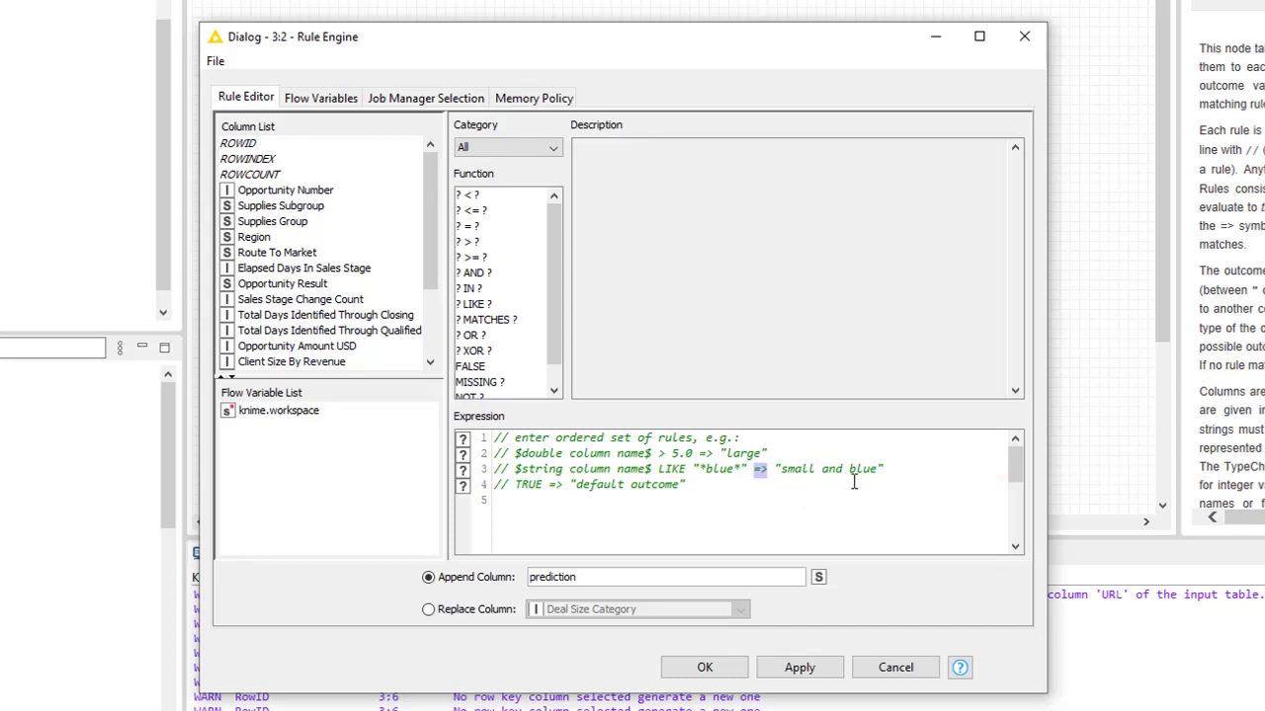
click(499, 487)
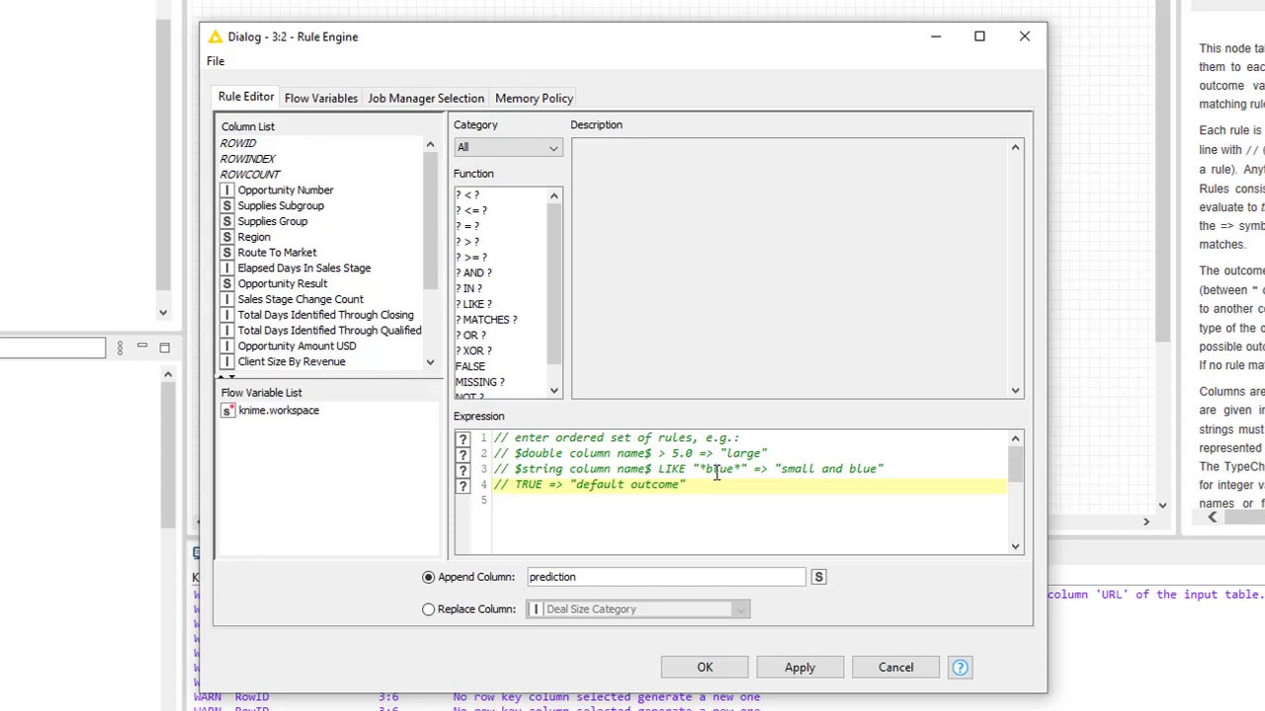
key(ctrl+End)
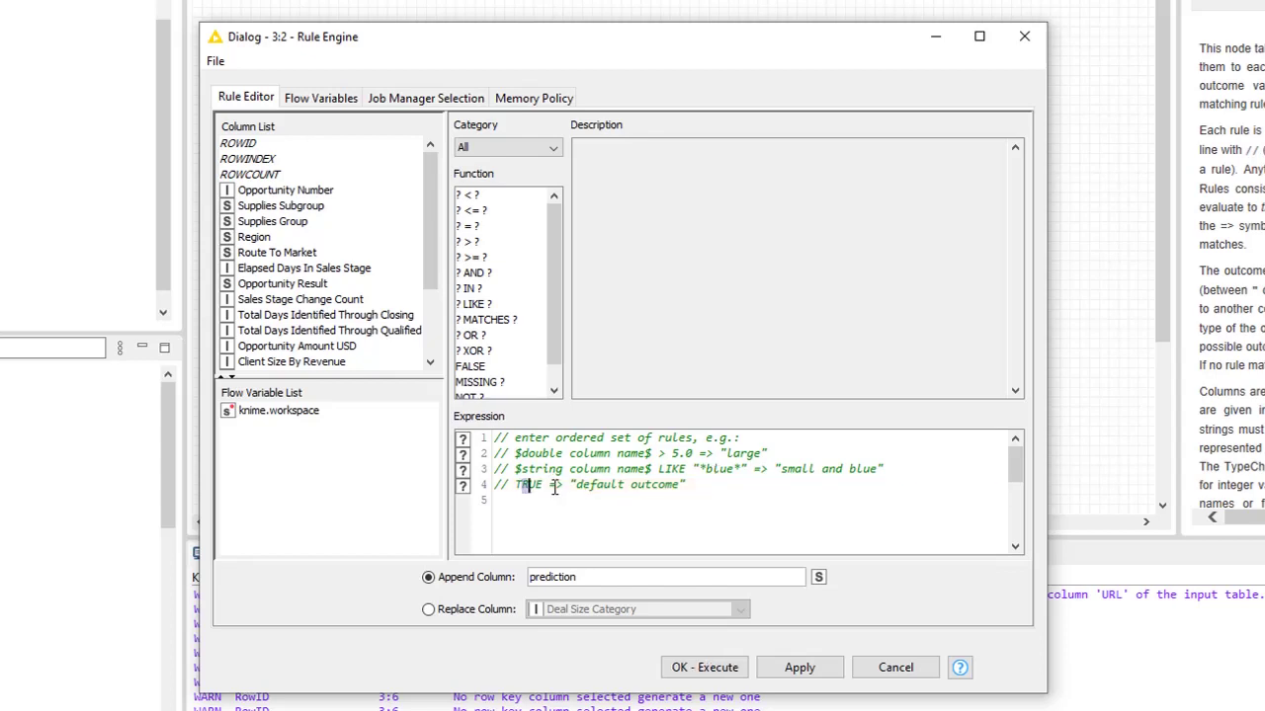
Replace the example rules in the expression with the rule $Route To Market$ LIKE "Tele*" => 1
key(ctrl+a)
key(Delete)
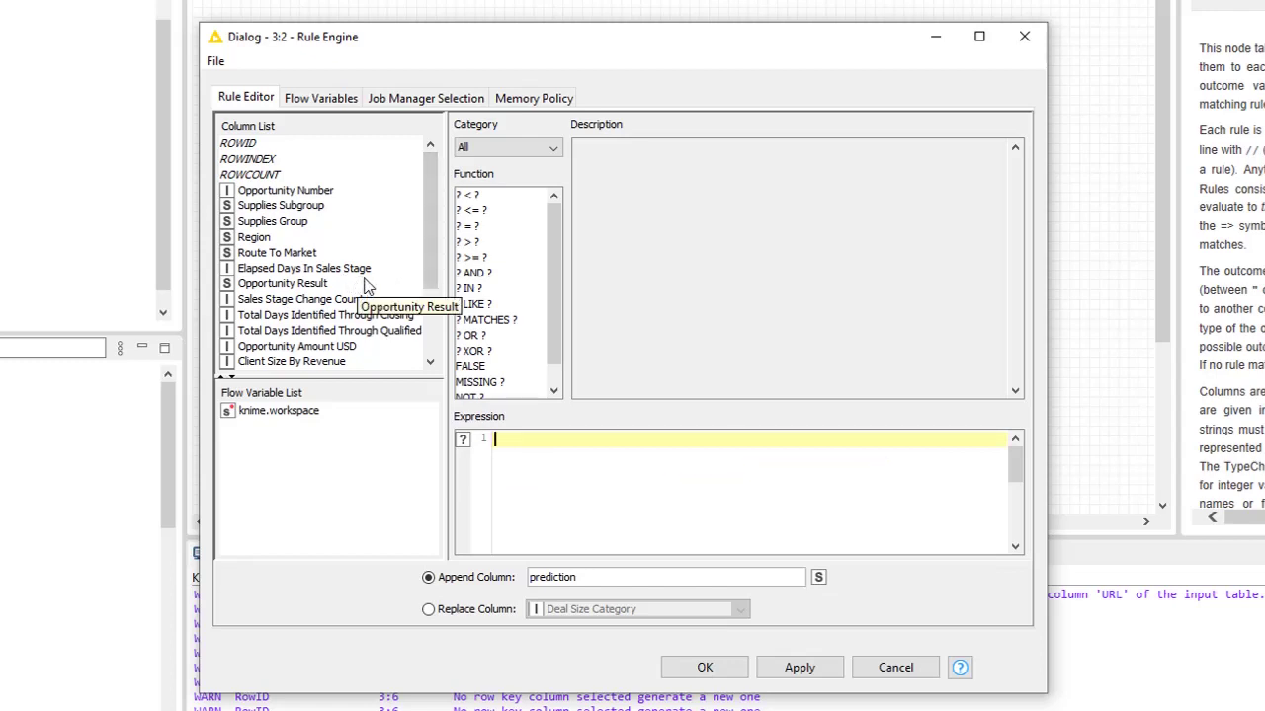
double_click(292, 254)
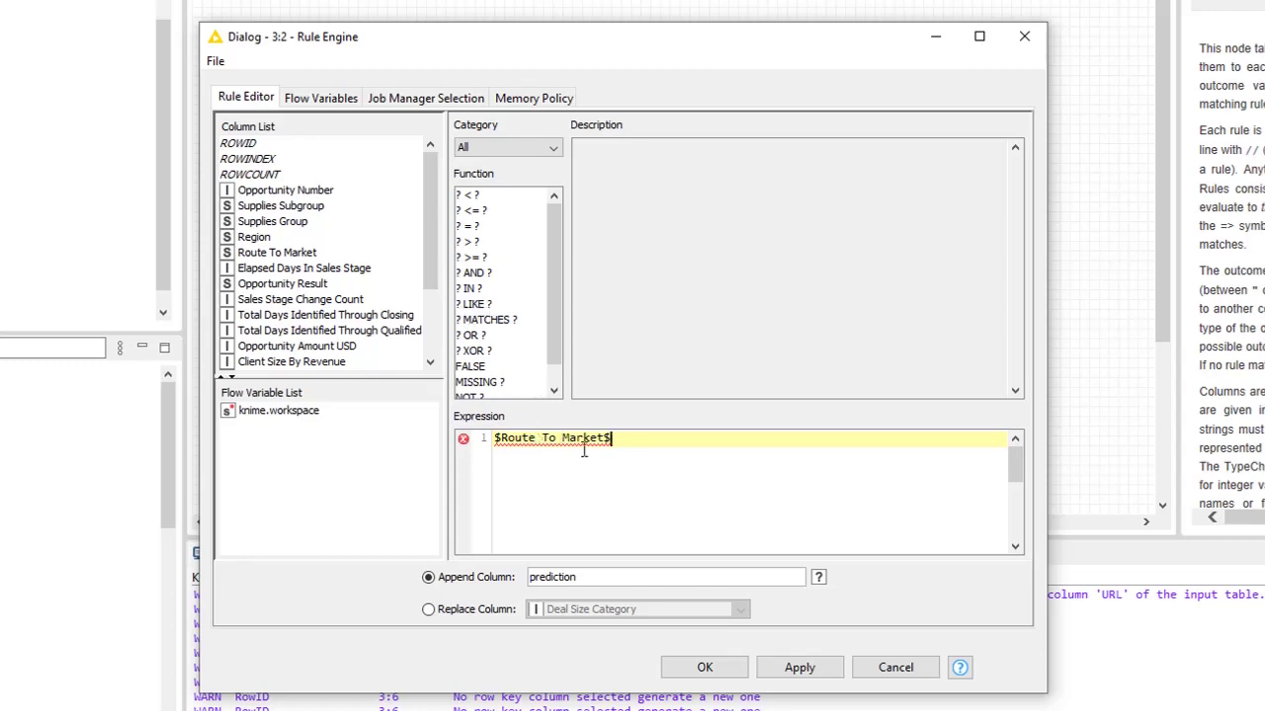
text(LIKE "Tele*")
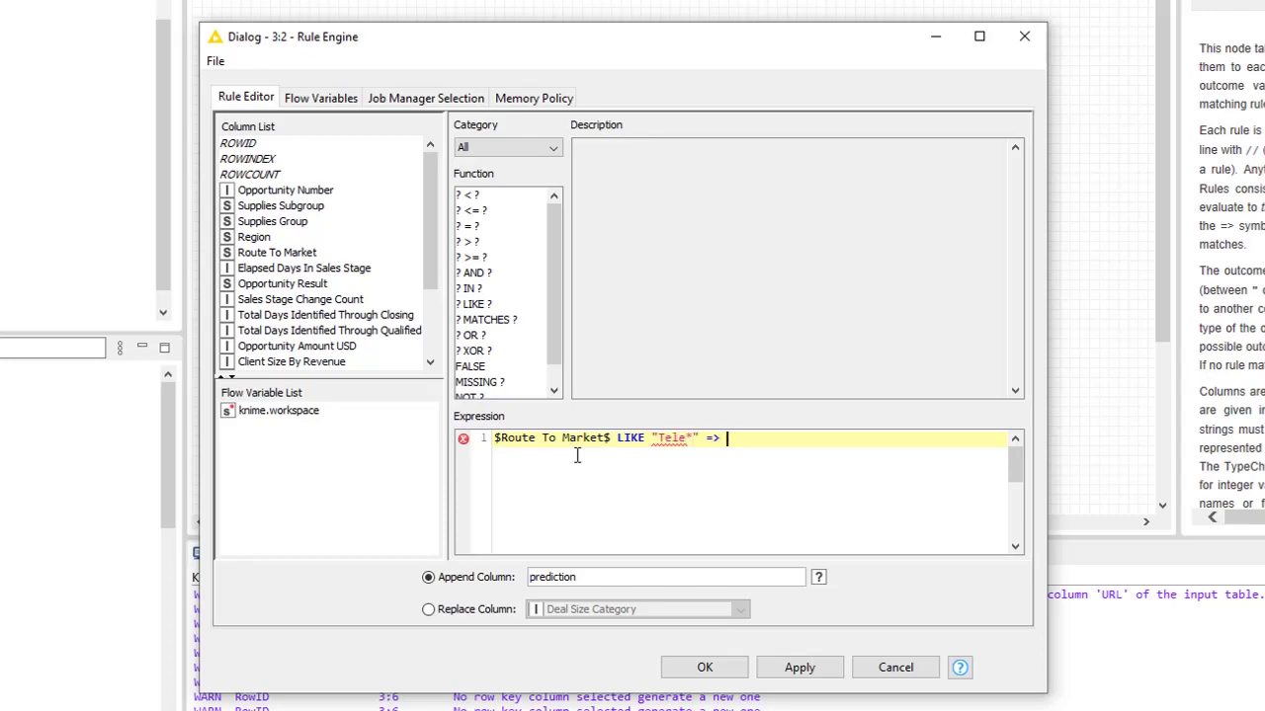
text( => 1)
Name the appended column numericrtm, accept the configuration and execute the Rule Engine node
drag(612, 576, 405, 578)
text(numericrtm)
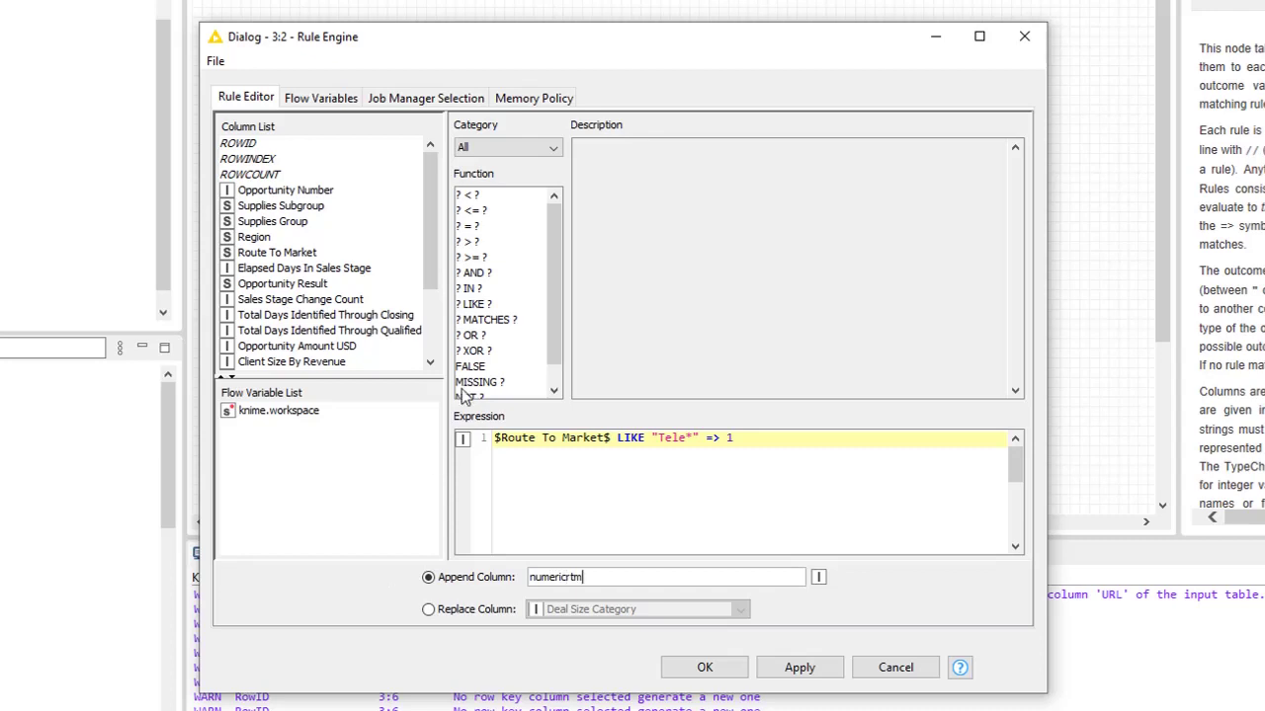
click(705, 668)
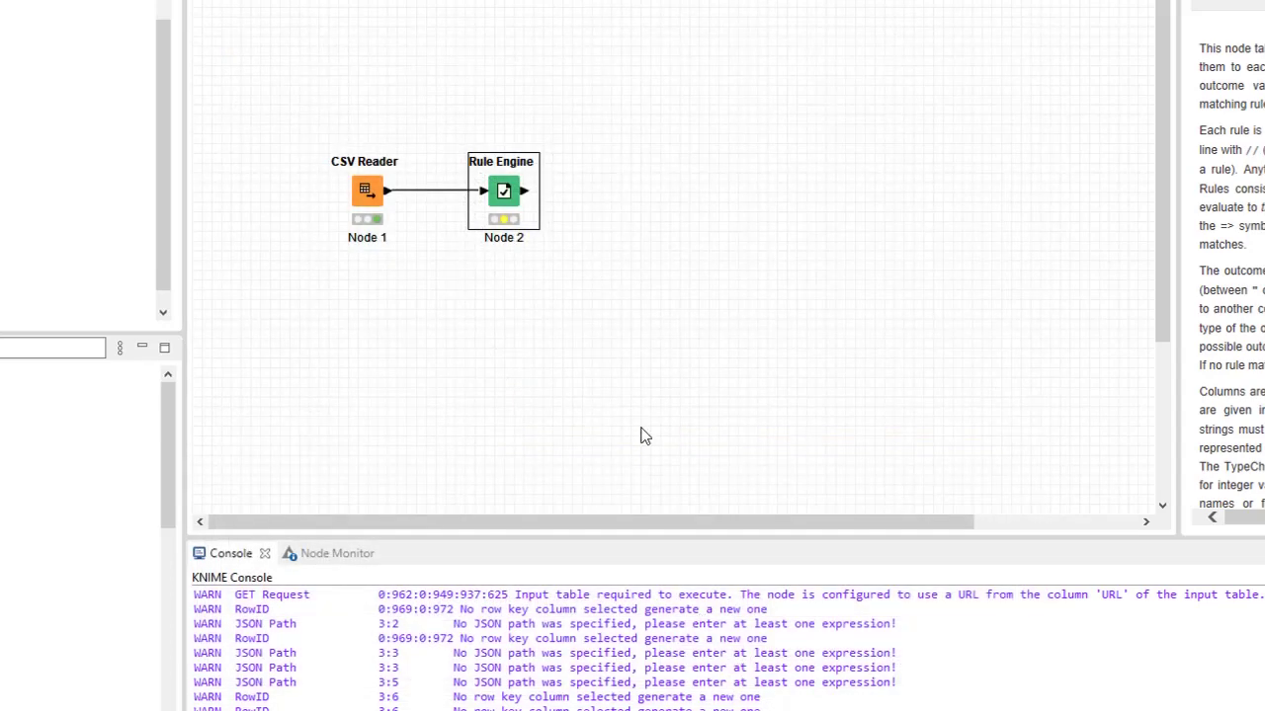
right_click(504, 193)
click(552, 220)
Open the Rule Engine's classified values, examine the numericrtm column across the rows, and close the table
right_click(506, 195)
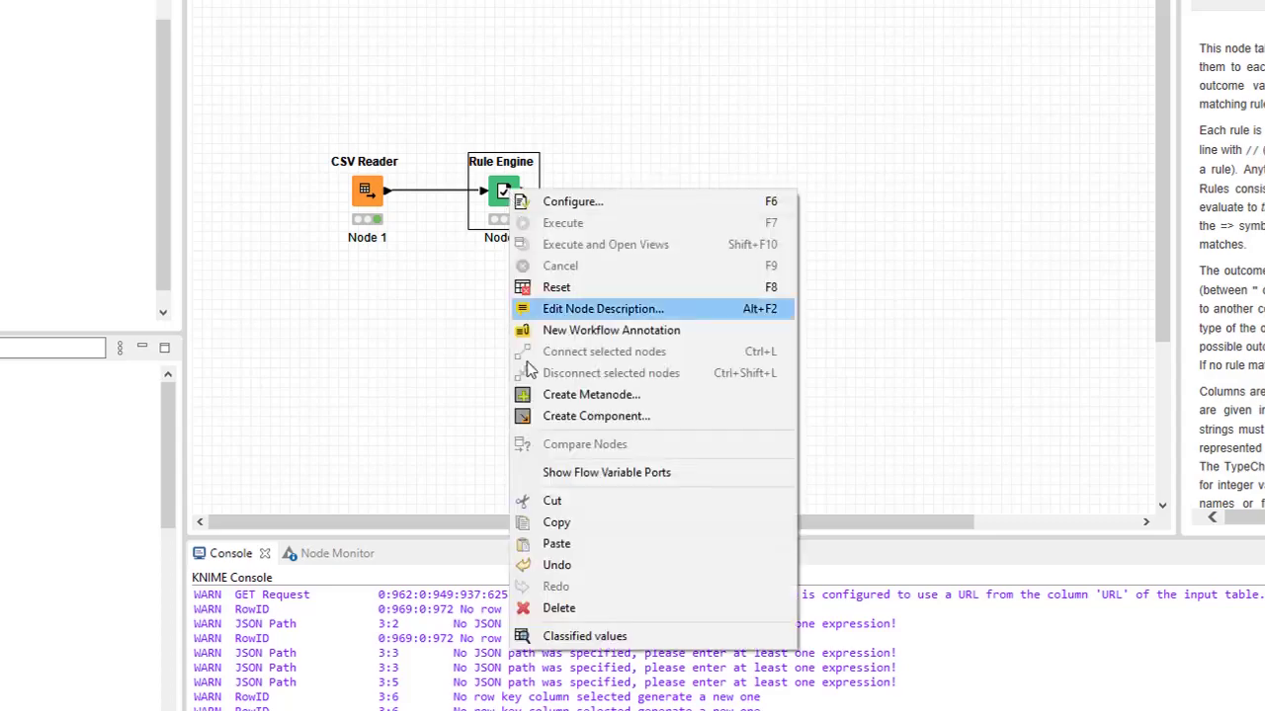
click(568, 642)
drag(486, 691, 763, 691)
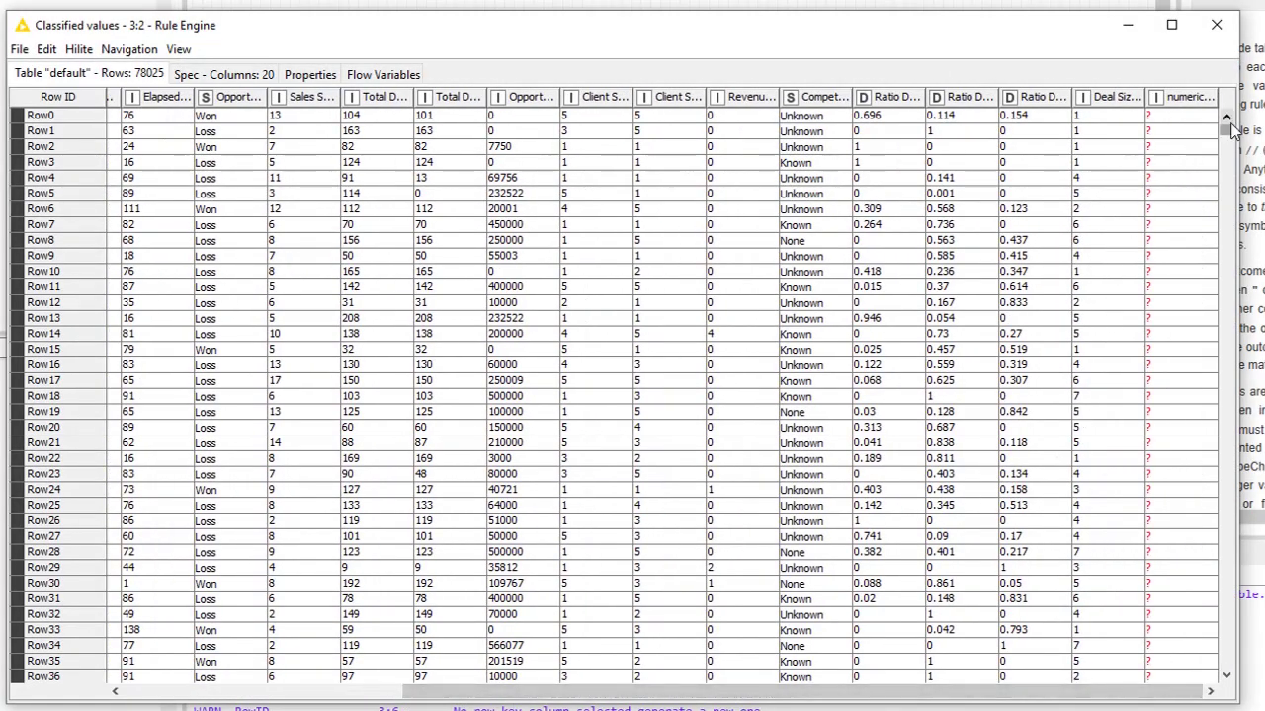
drag(1226, 121, 1230, 207)
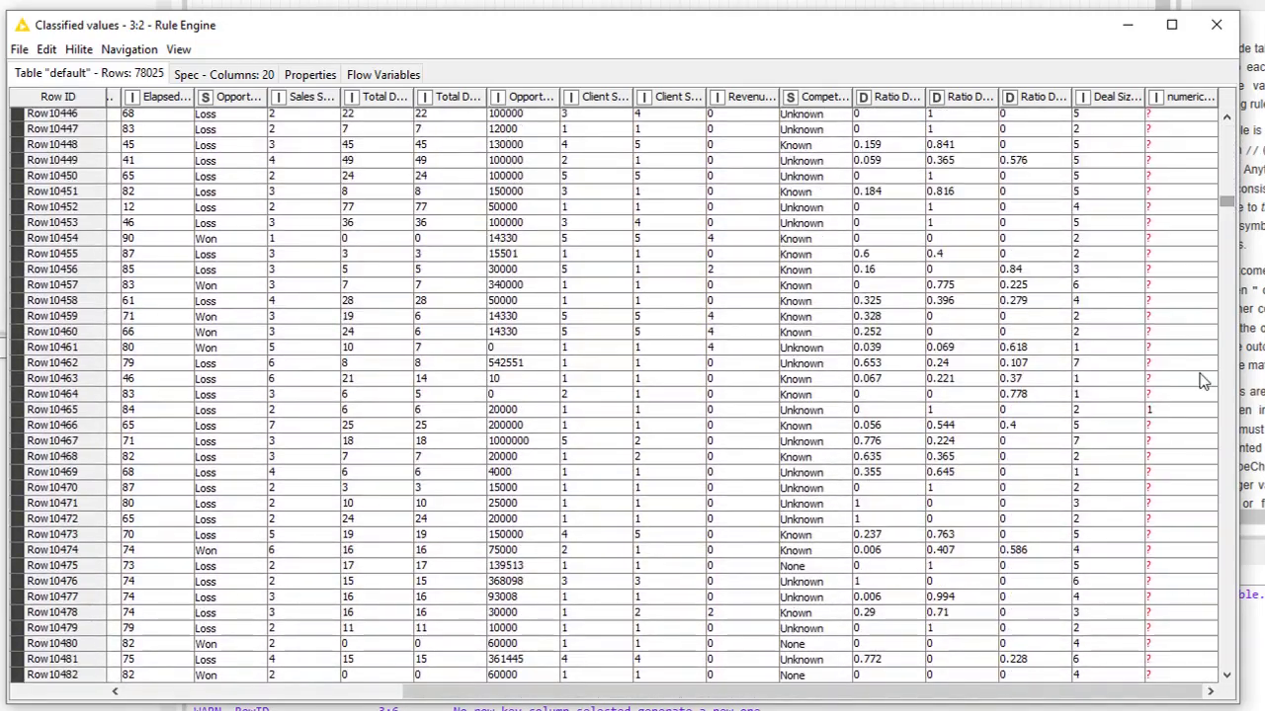
click(1176, 427)
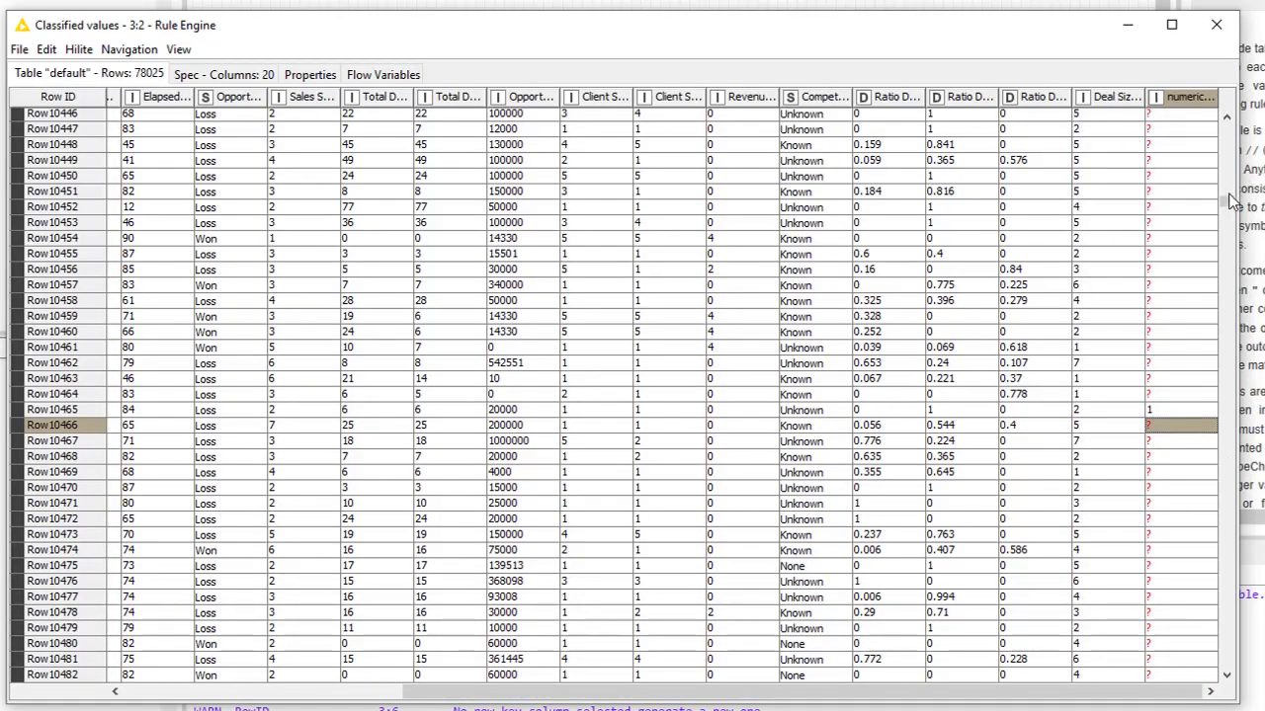
drag(1228, 203, 1233, 104)
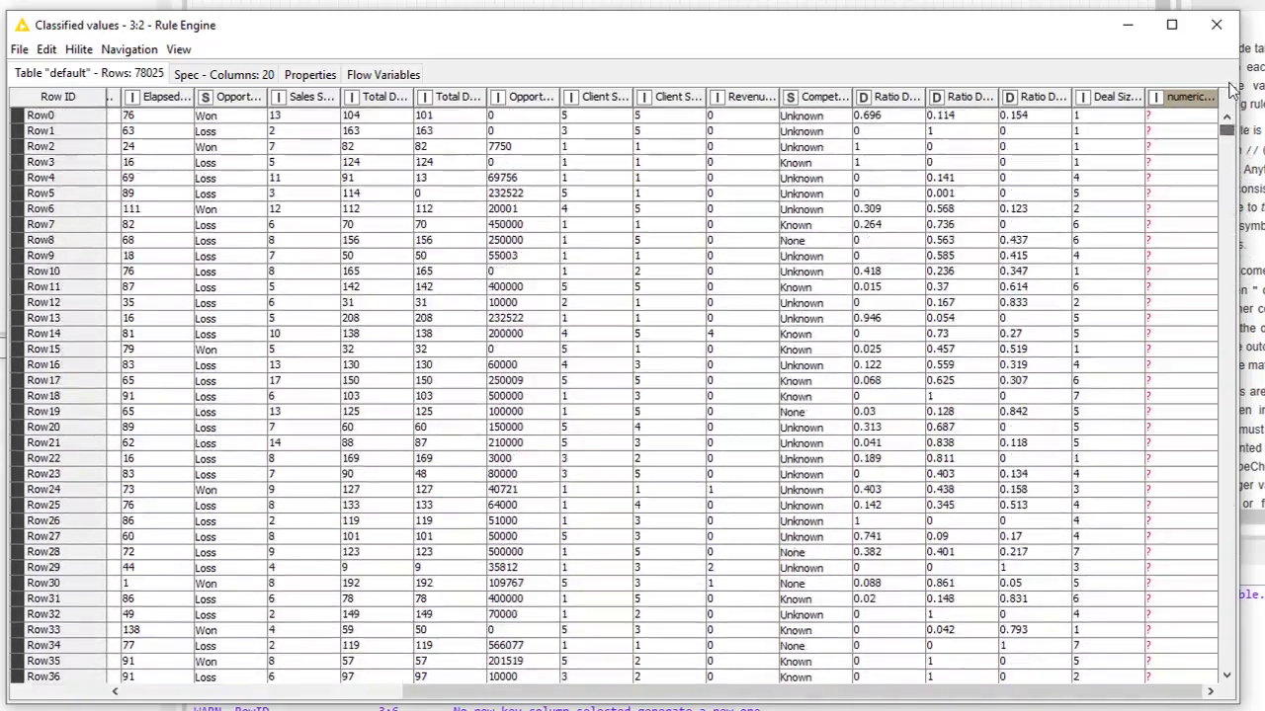
click(1216, 26)
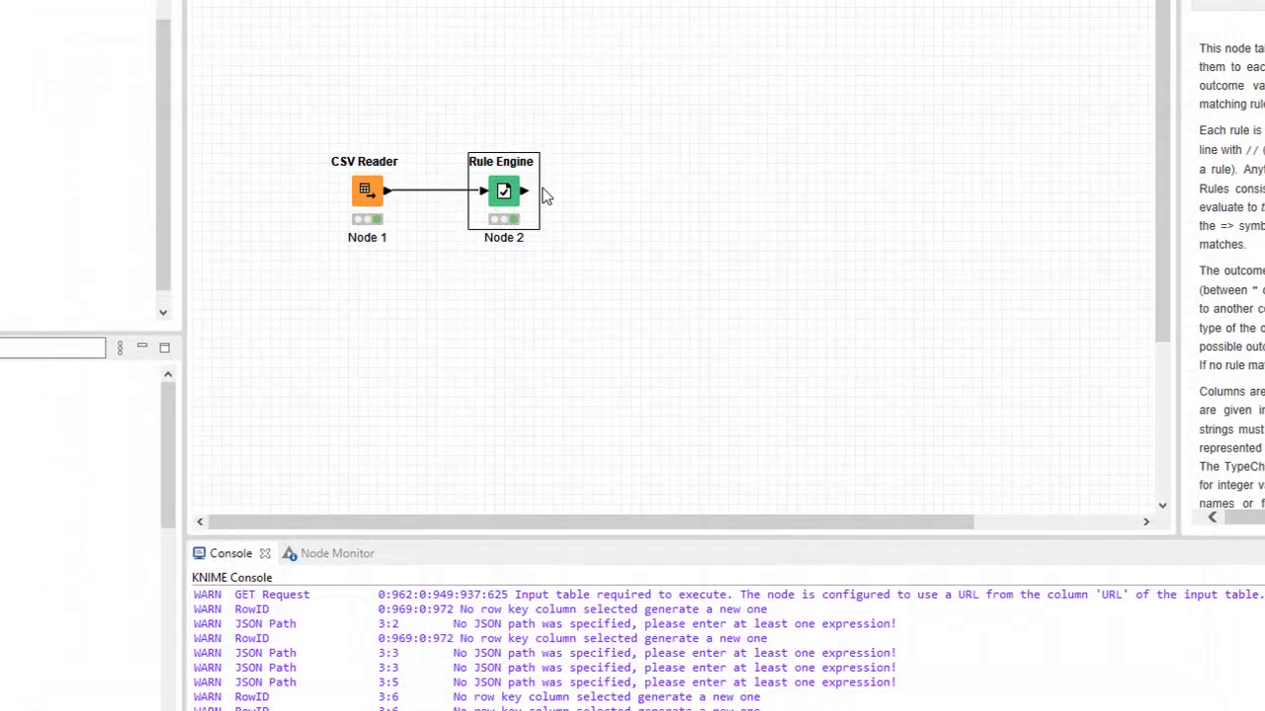
Add the default rule TRUE => 5 on a second line of the Rule Engine's expression and execute the node again
double_click(504, 193)
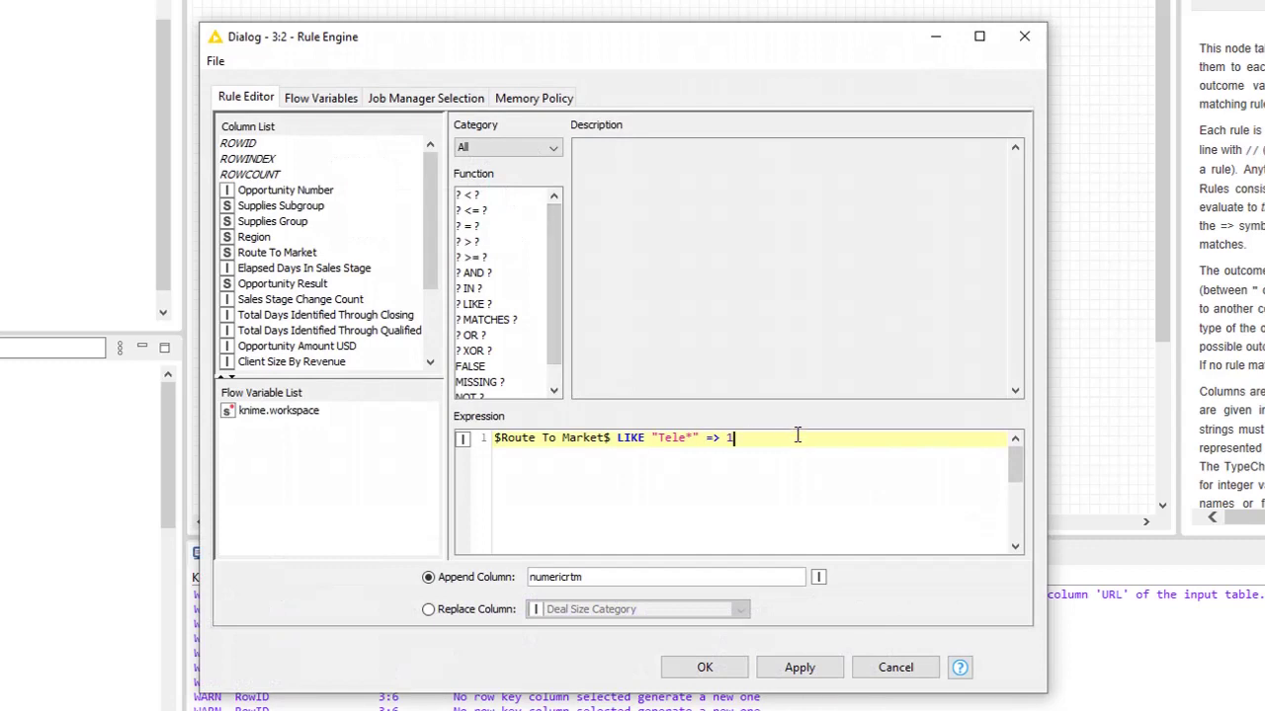
key(Return)
text(TRUE)
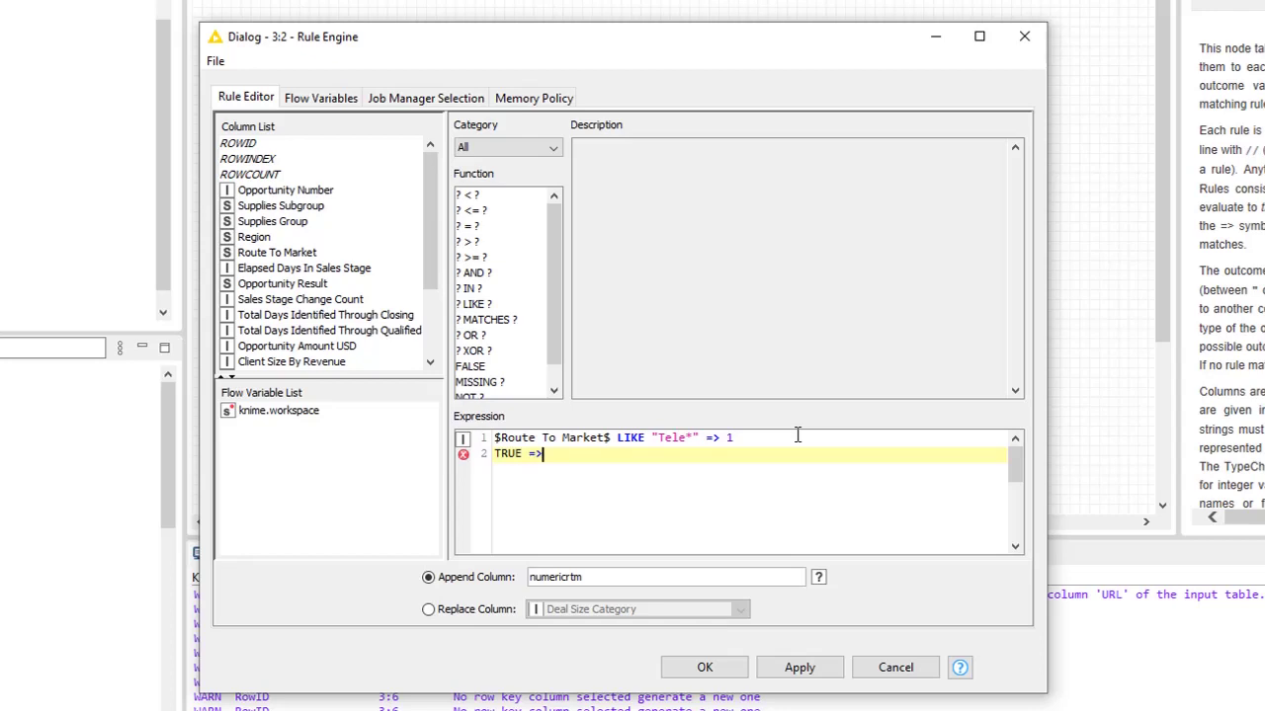
text( => 5)
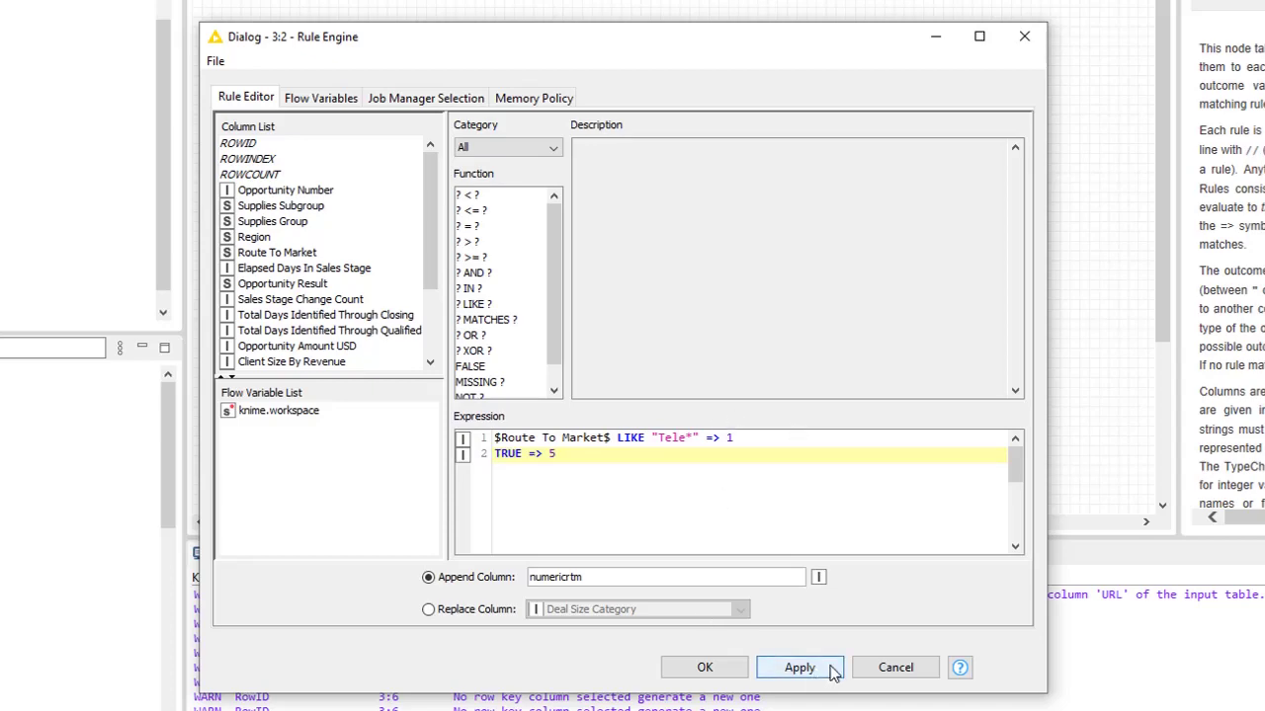
click(726, 662)
click(722, 387)
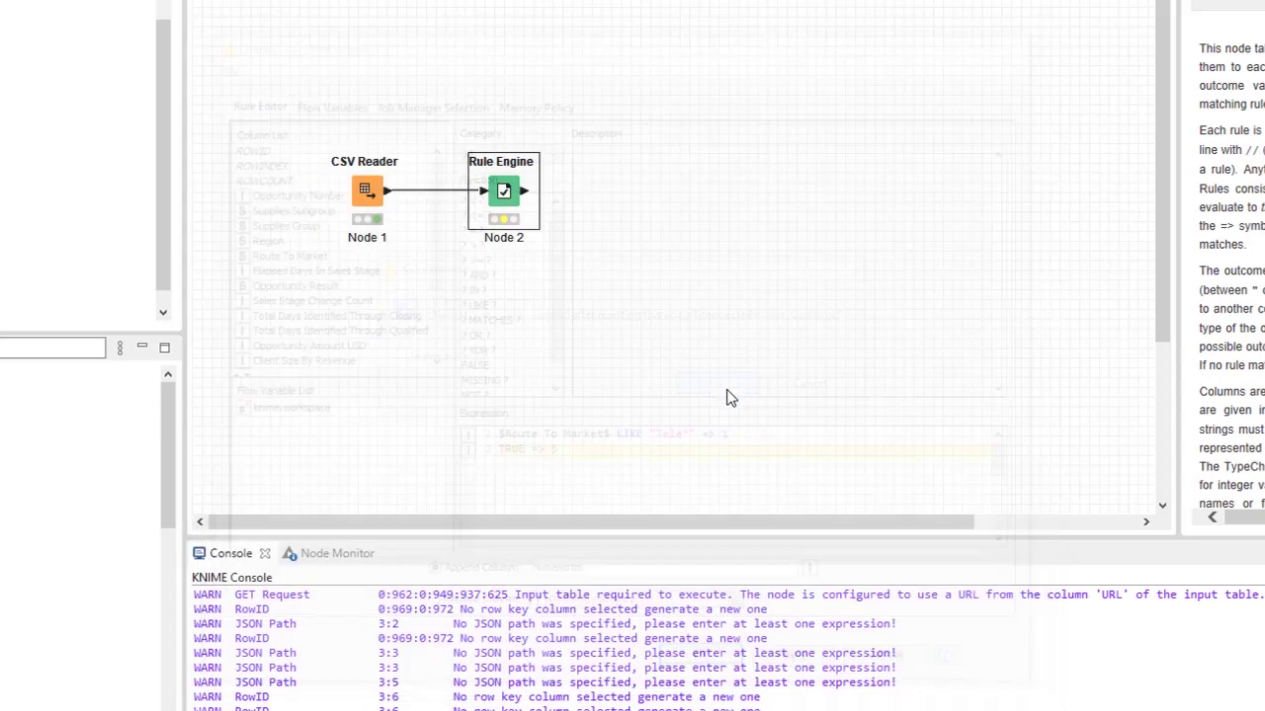
right_click(509, 195)
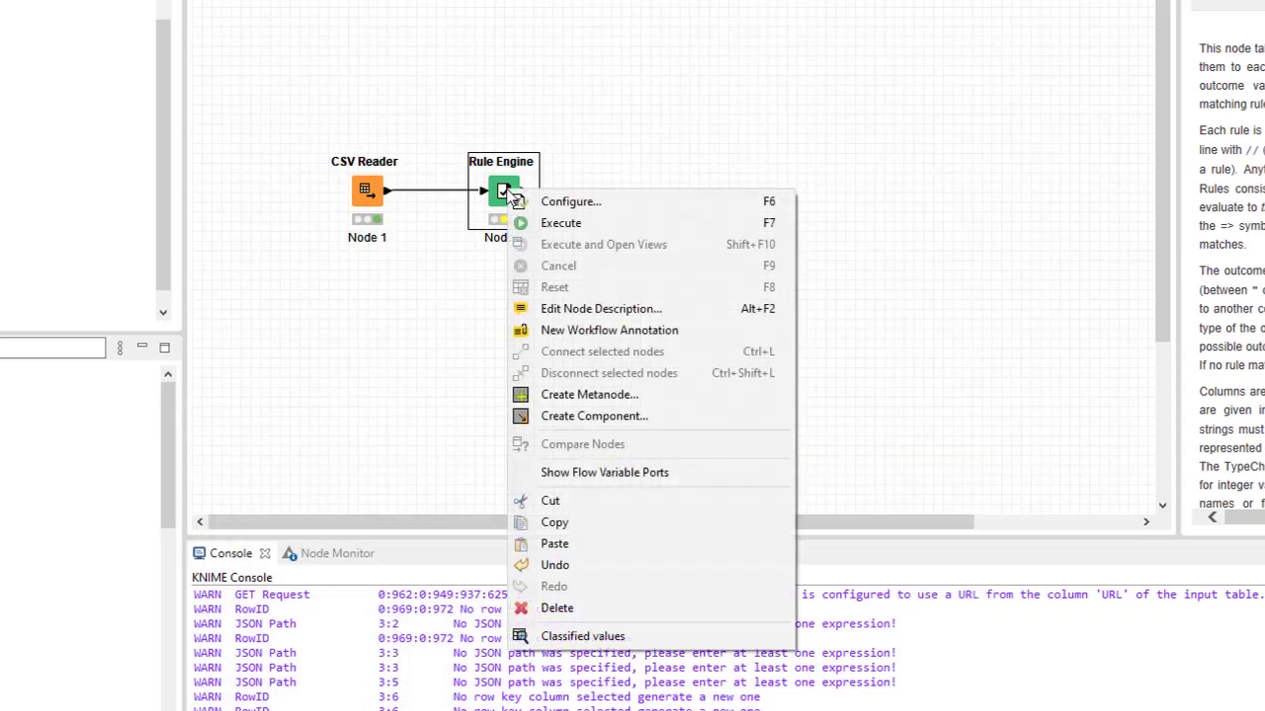
click(549, 220)
Open the Rule Engine's classified values, show the possible values of the Route To Market column, and close the table
right_click(507, 192)
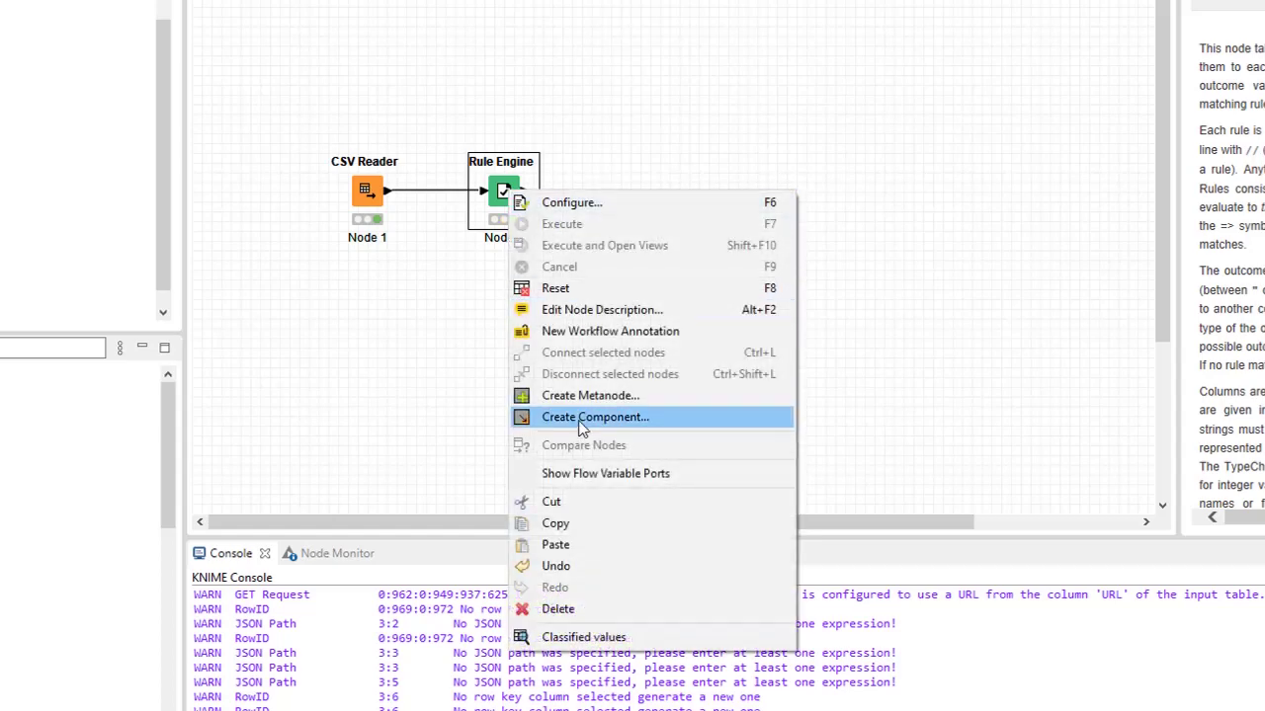
click(571, 641)
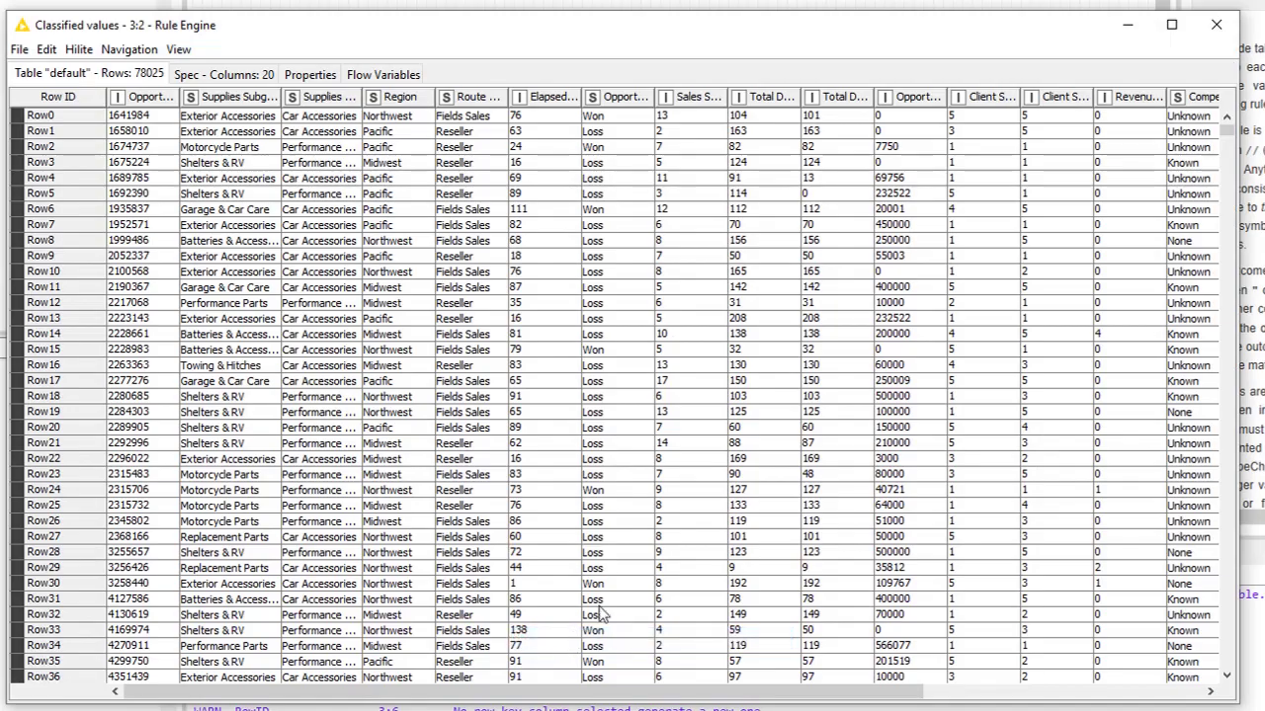
mouse_move(615, 689)
mouse_down()
mouse_move(928, 695)
mouse_move(637, 698)
mouse_up()
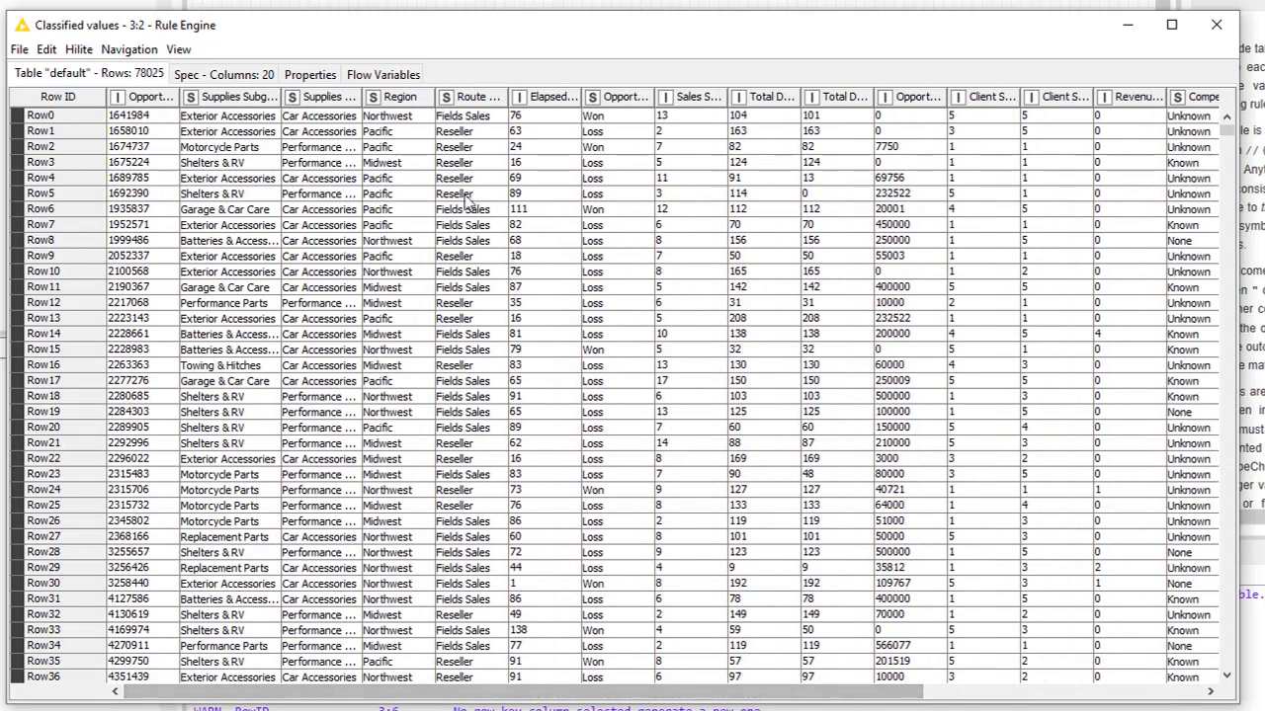
right_click(486, 104)
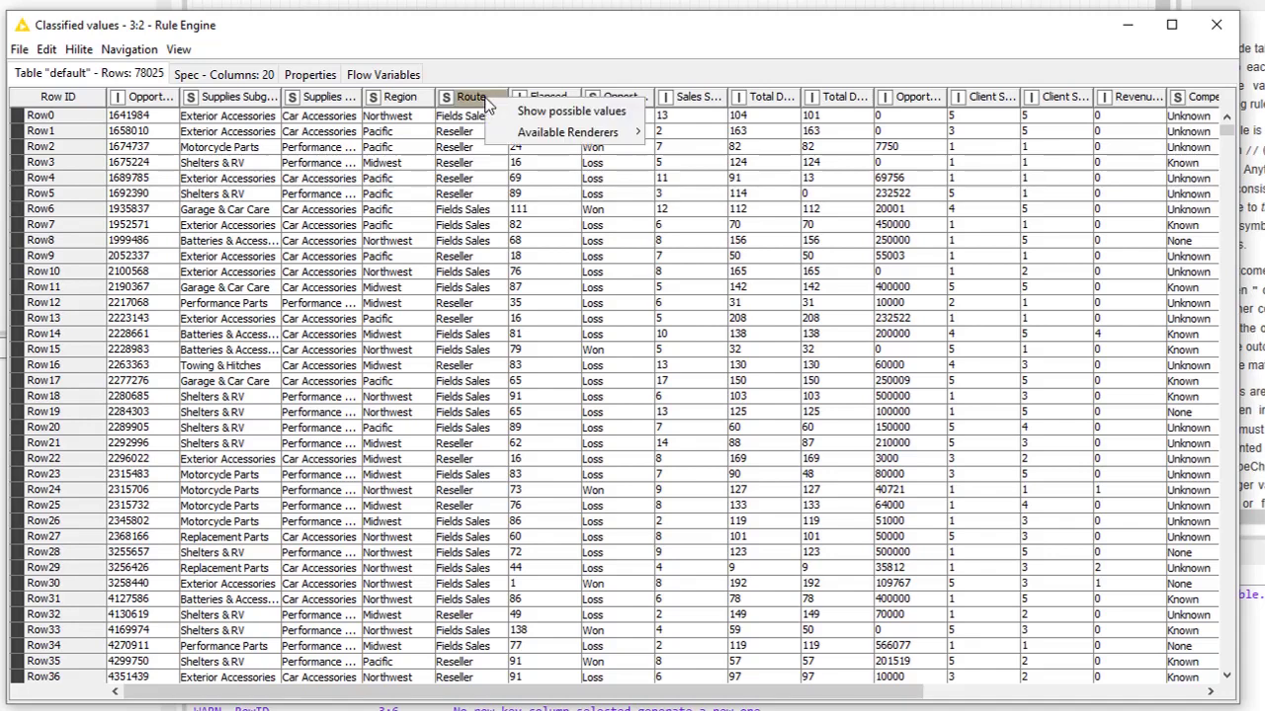
click(538, 113)
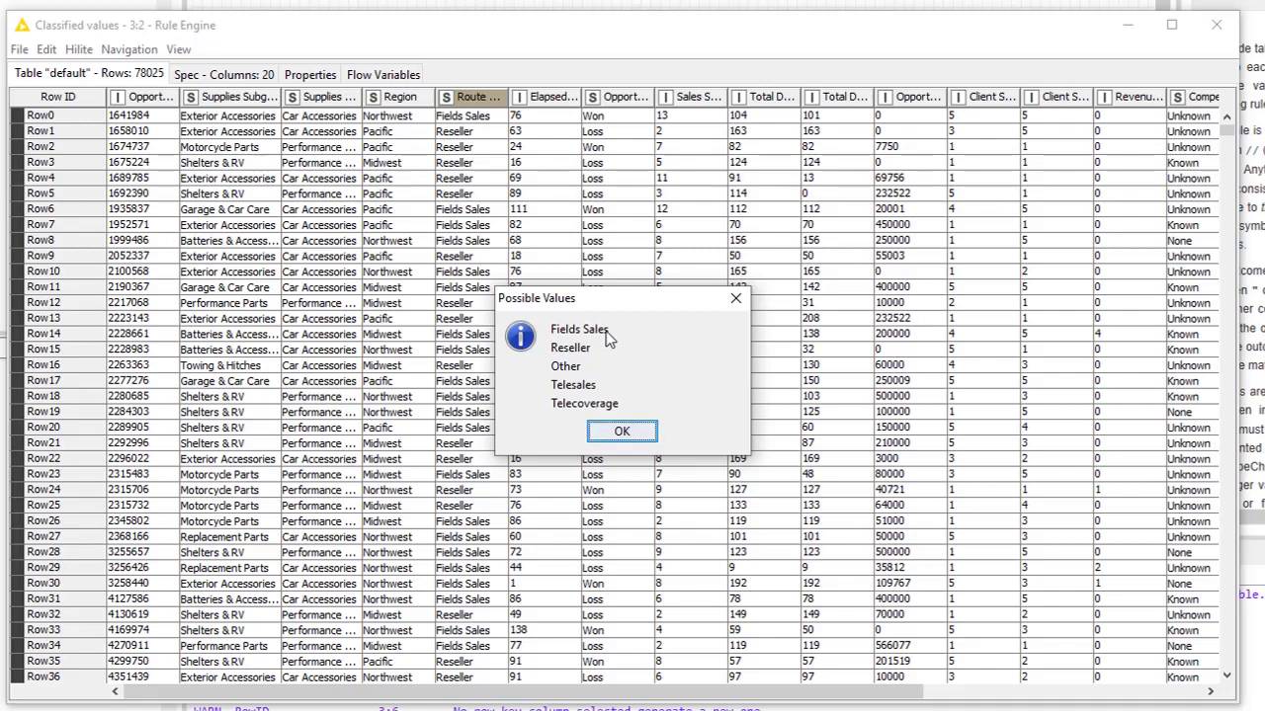
click(647, 433)
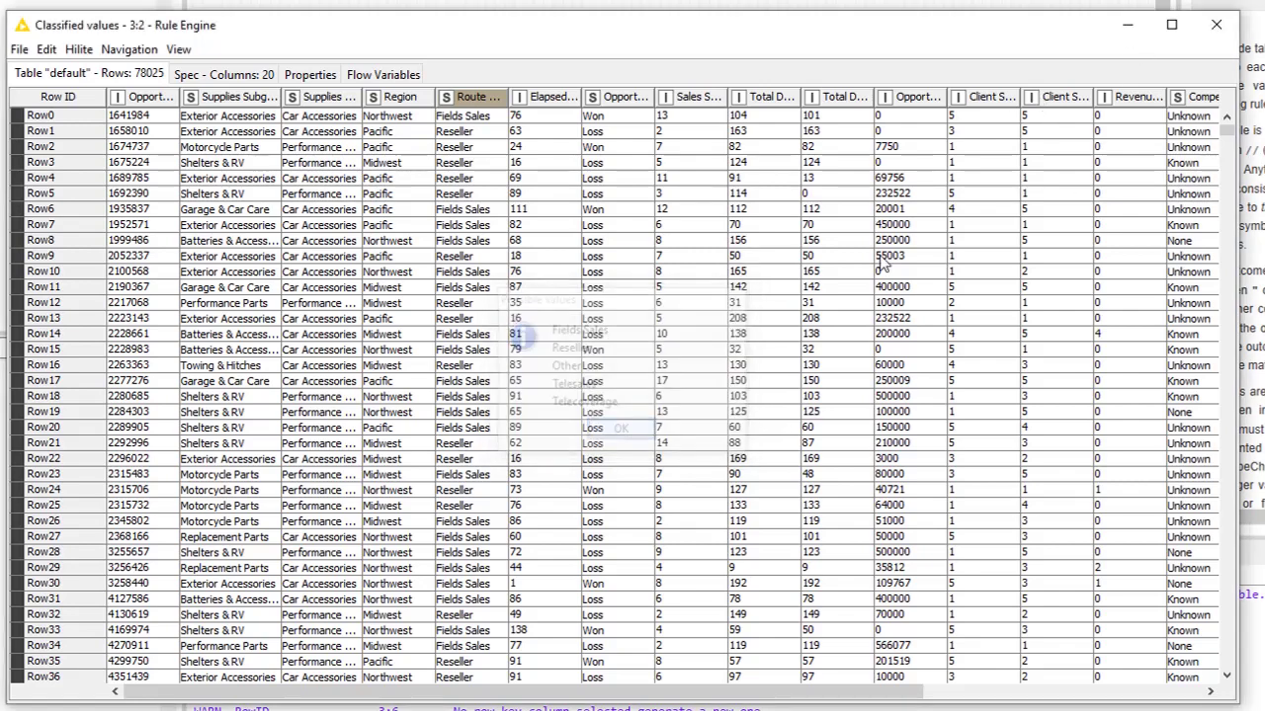
click(1210, 30)
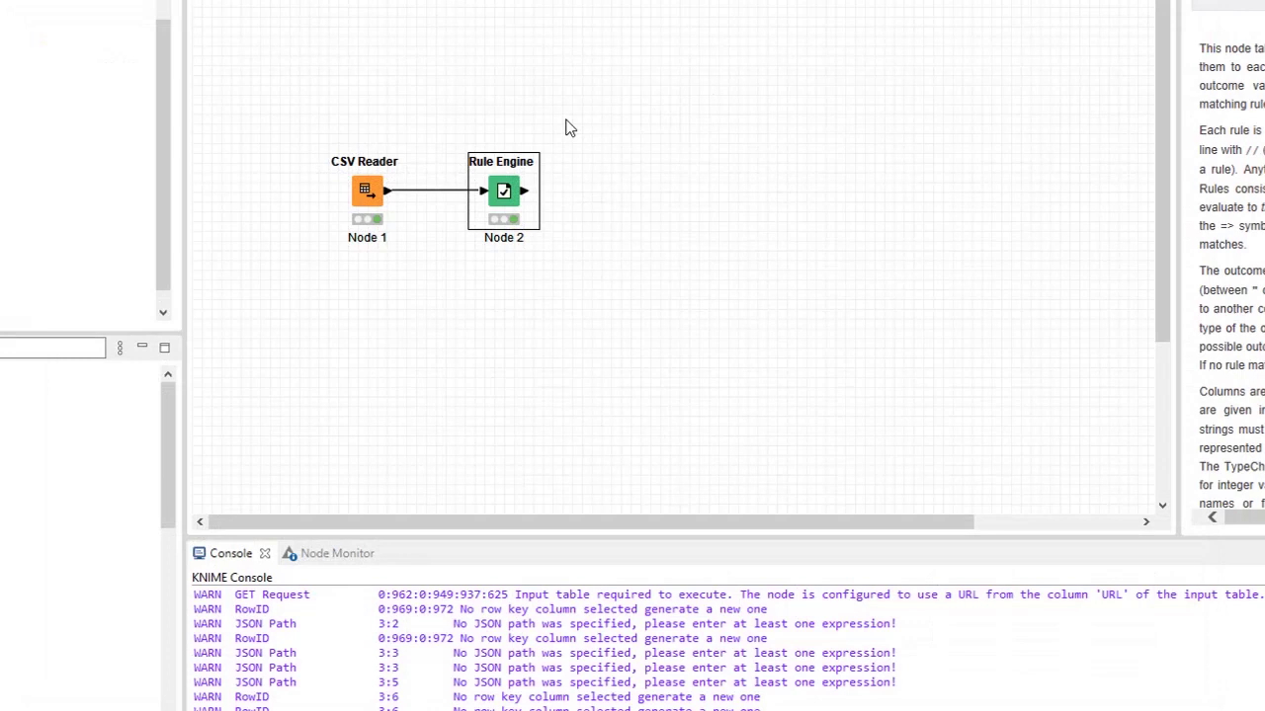
Insert the rule $Route To Market$ = "Fields Sales" => 2 between the existing Tele* and TRUE rules of the Rule Engine
double_click(506, 194)
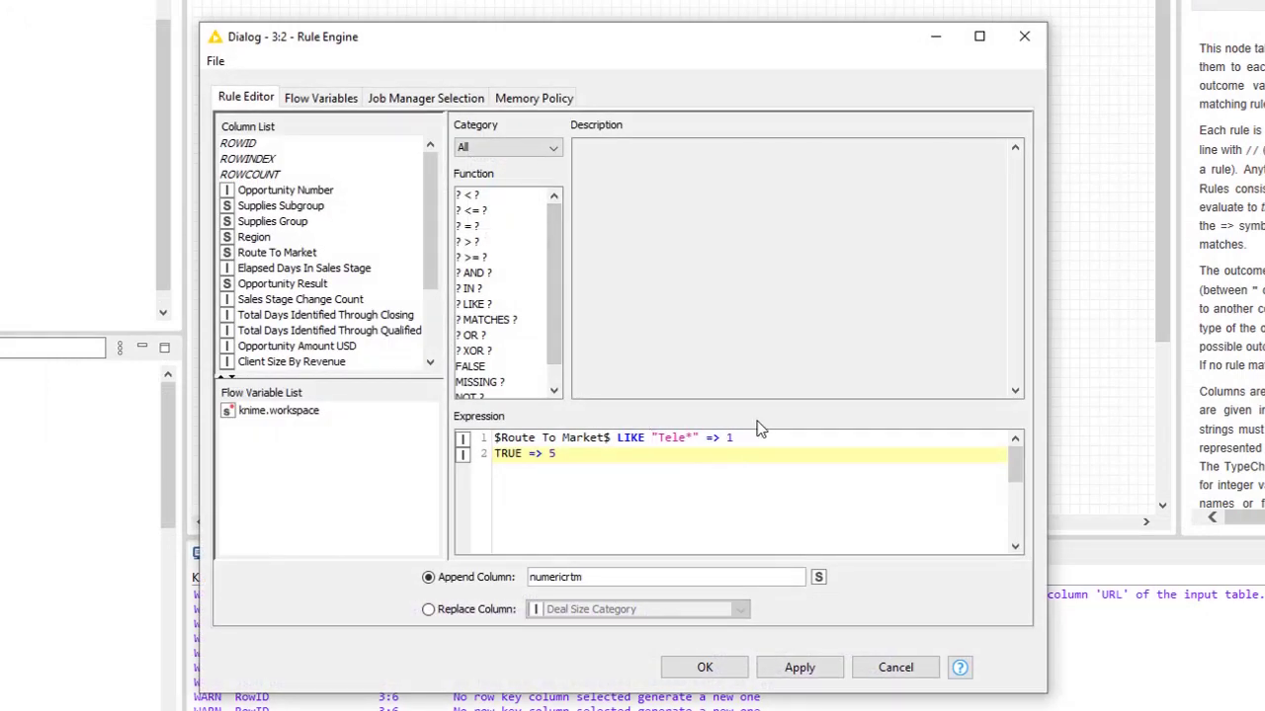
click(757, 441)
key(Return)
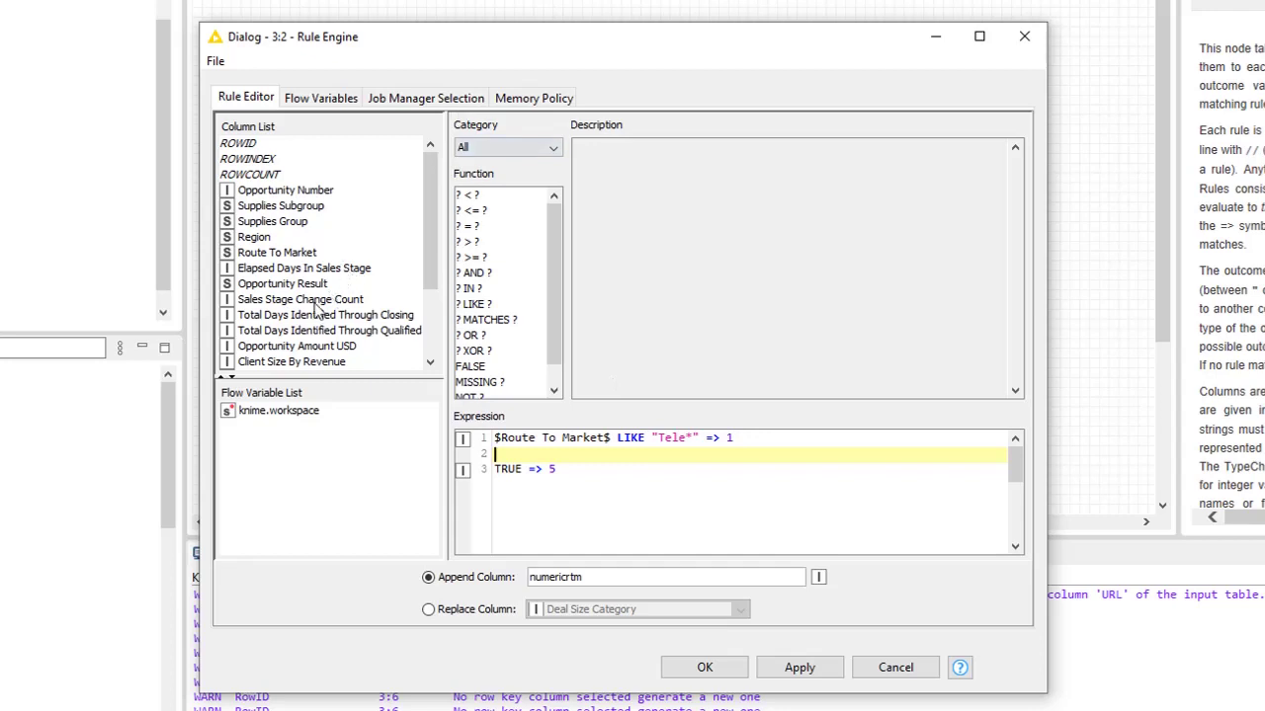
click(298, 253)
double_click(298, 254)
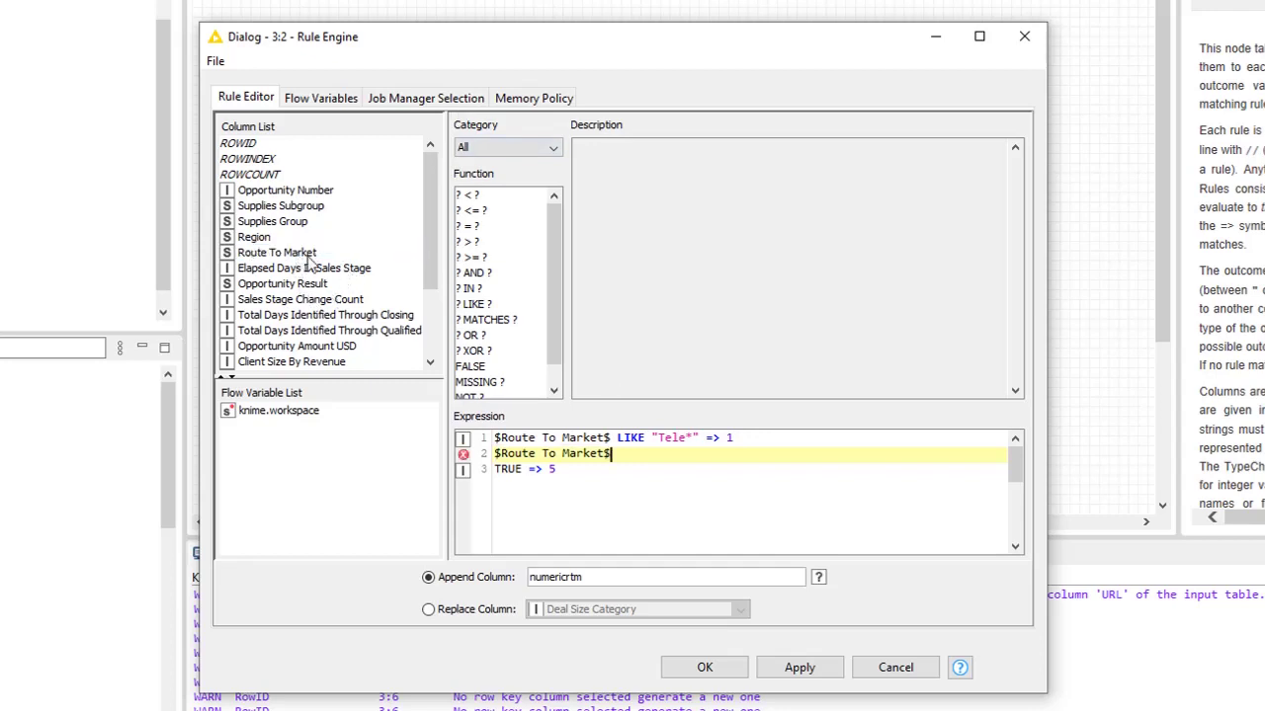
text(= ')
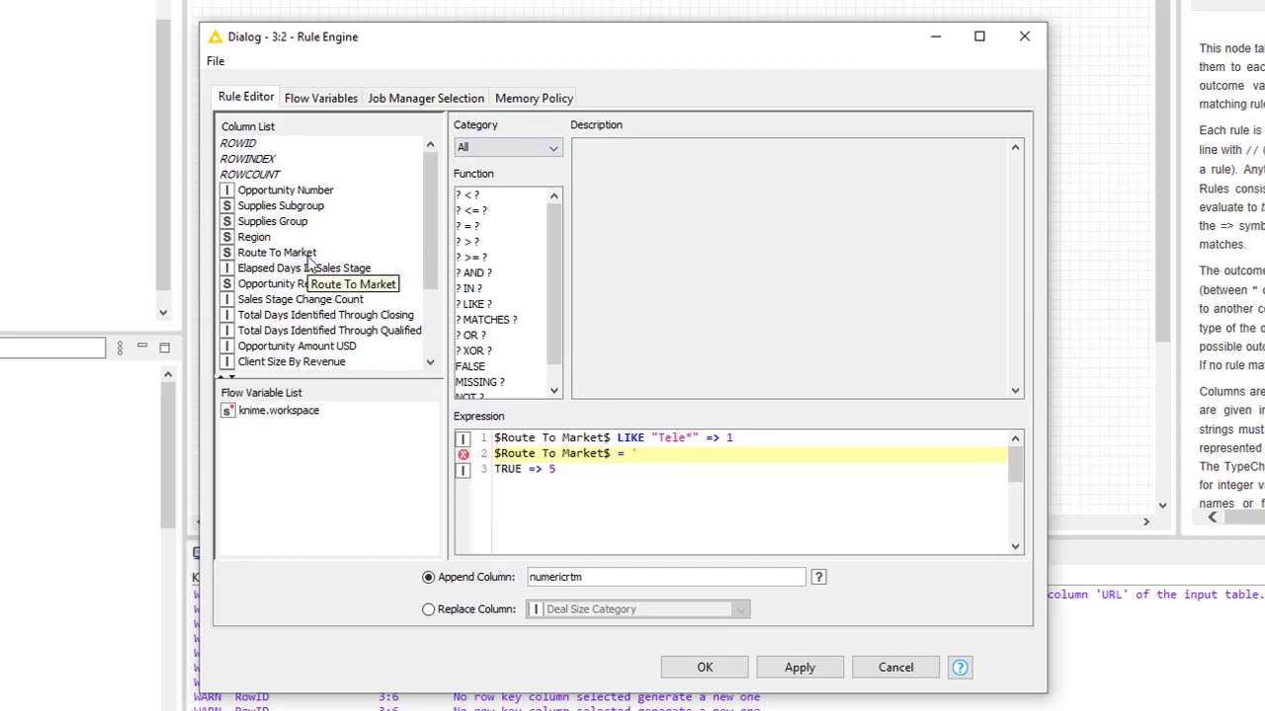
text(Fields Sale)
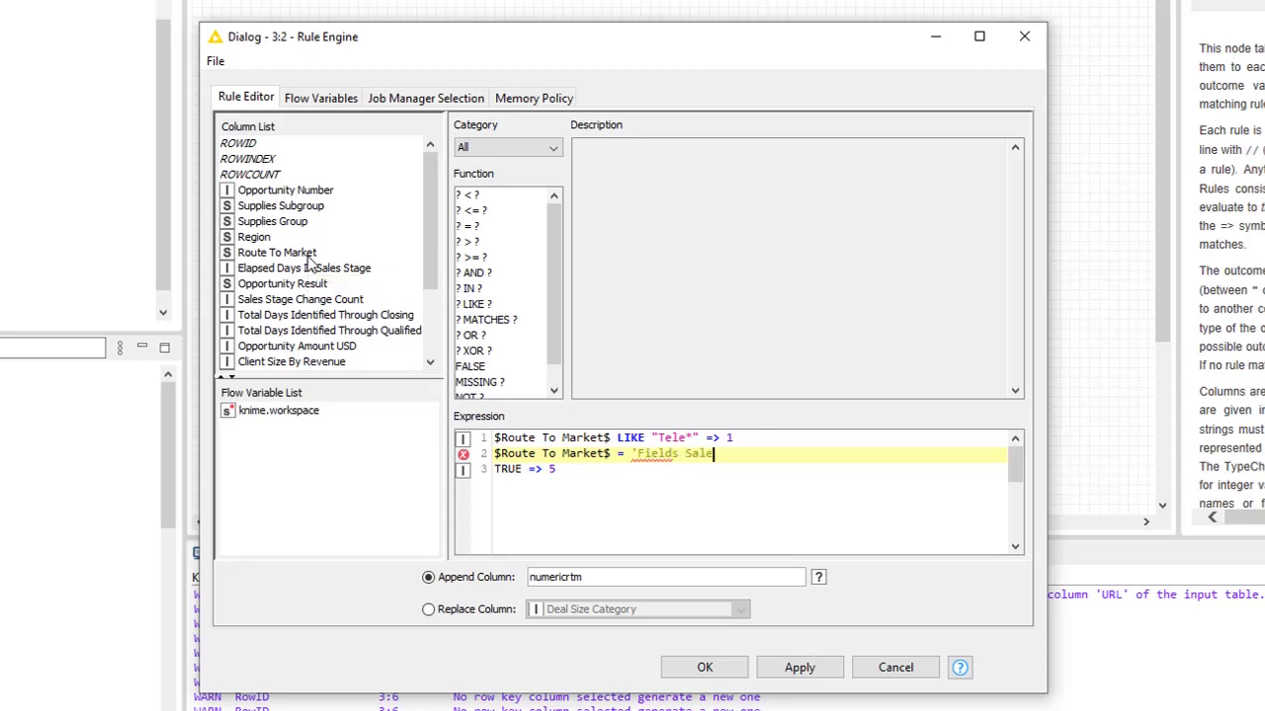
text(s" => 2)
key(Right)
key(BackSpace)
text(")
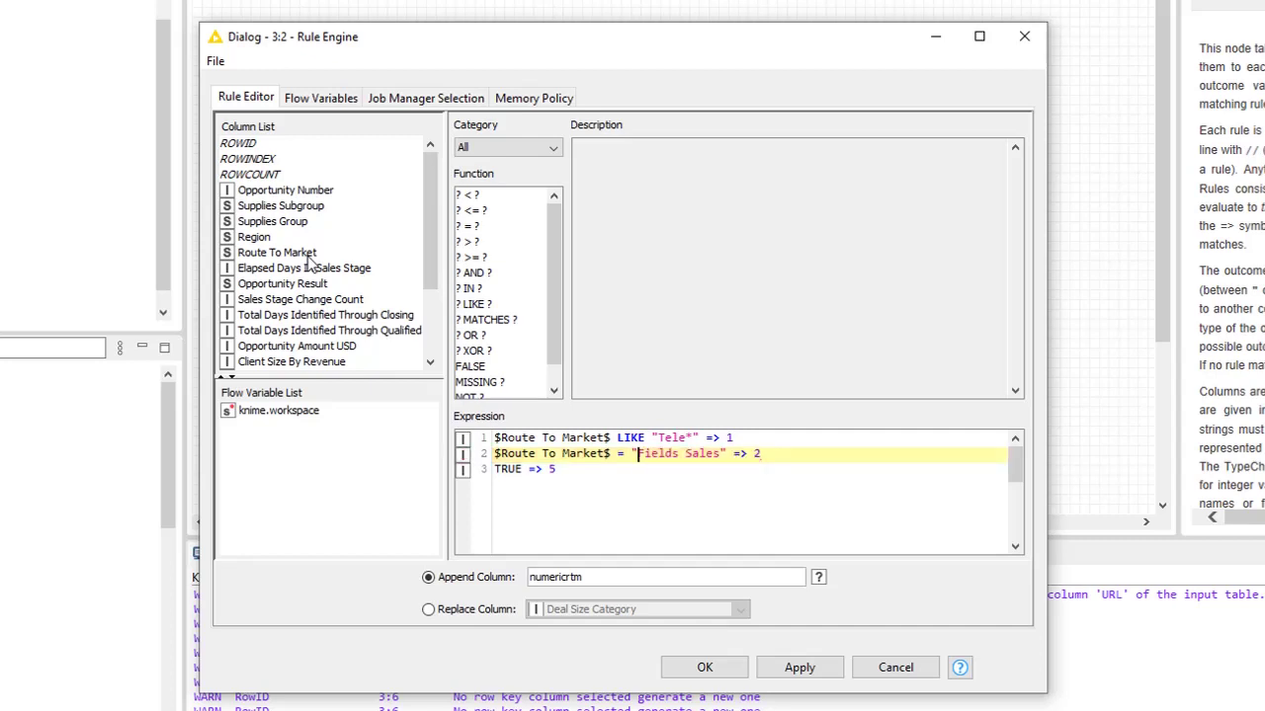
Add rules above the TRUE default mapping Route To Market "Reseller" to 3 and "Other" to 4
key(Return)
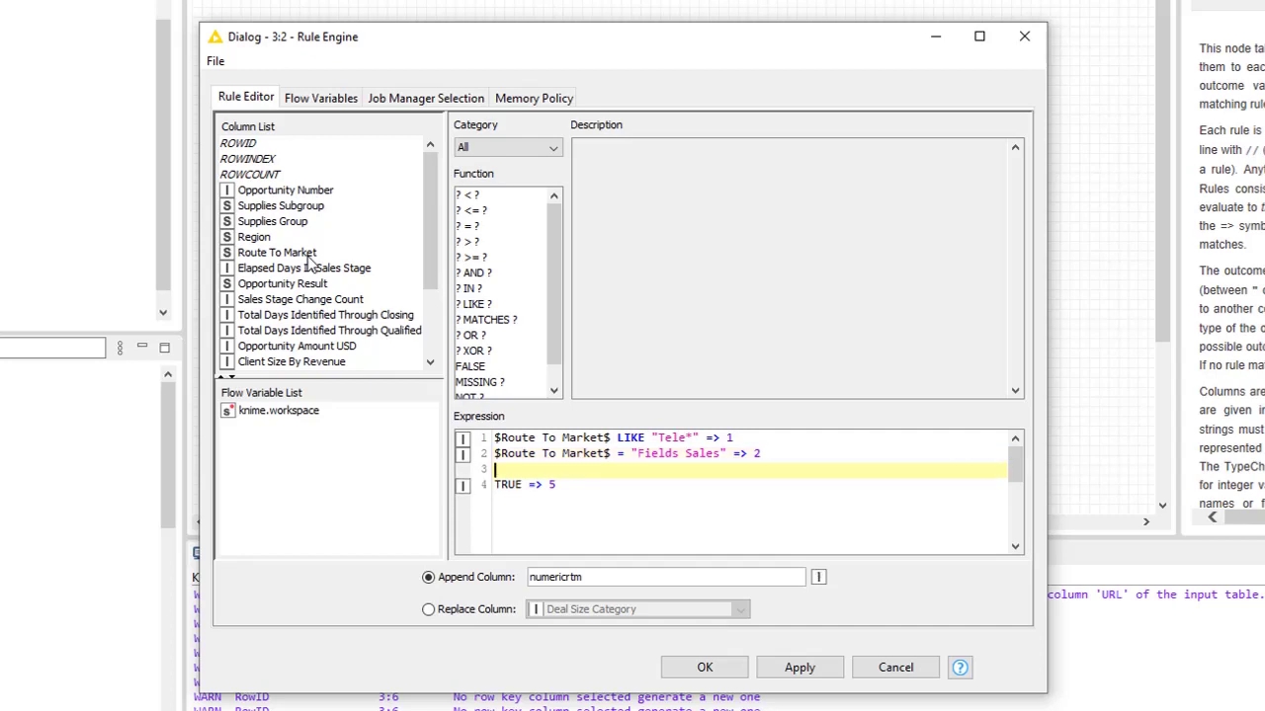
double_click(308, 255)
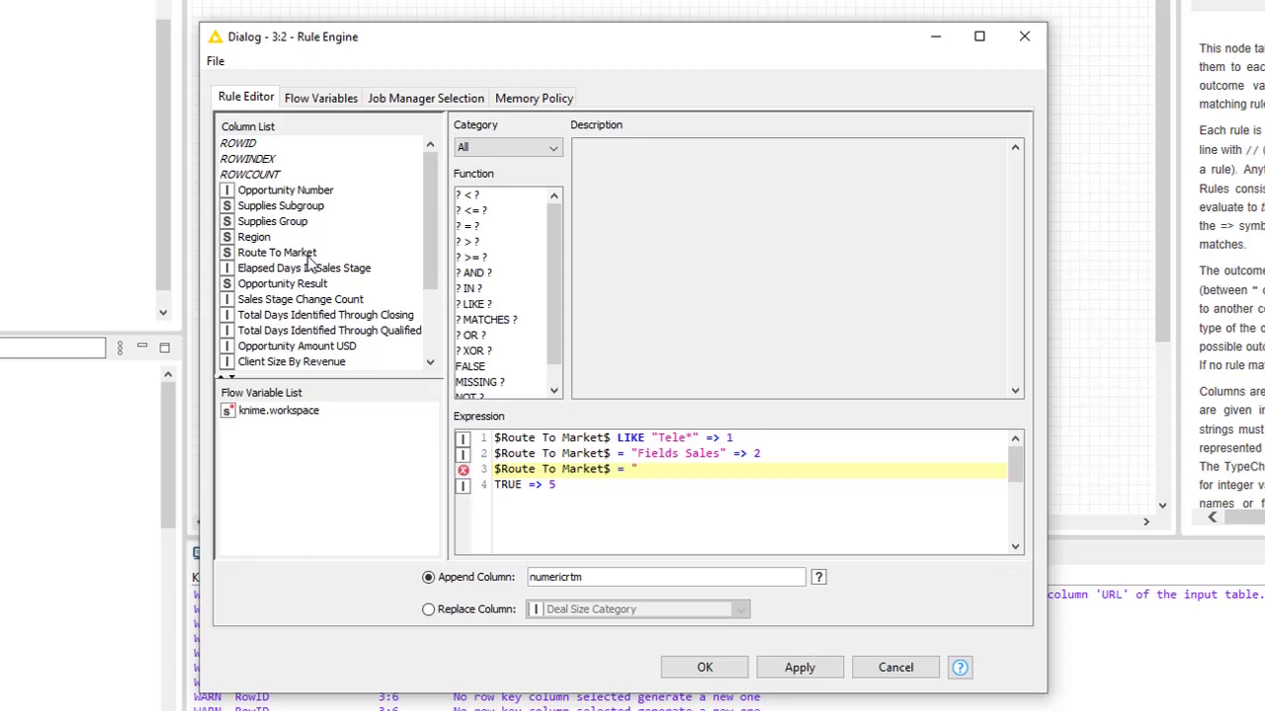
text(= "Reseller" => 3)
key(Return)
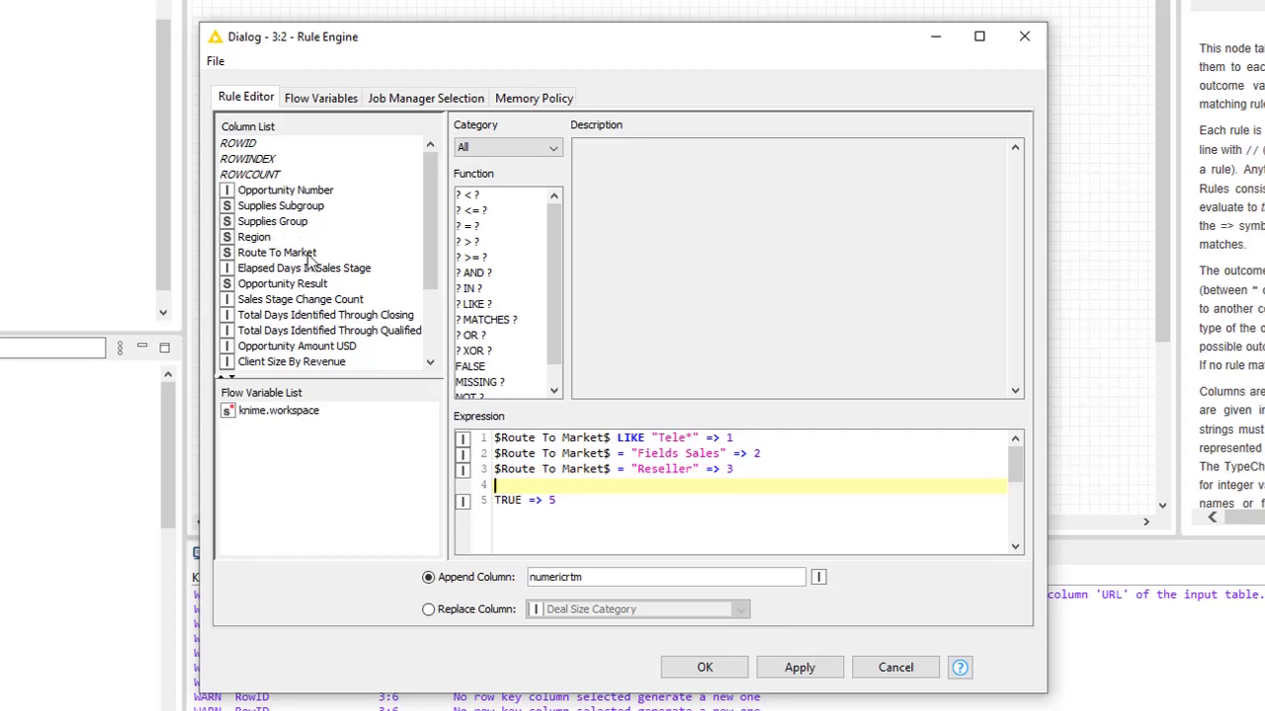
click(309, 259)
double_click(309, 259)
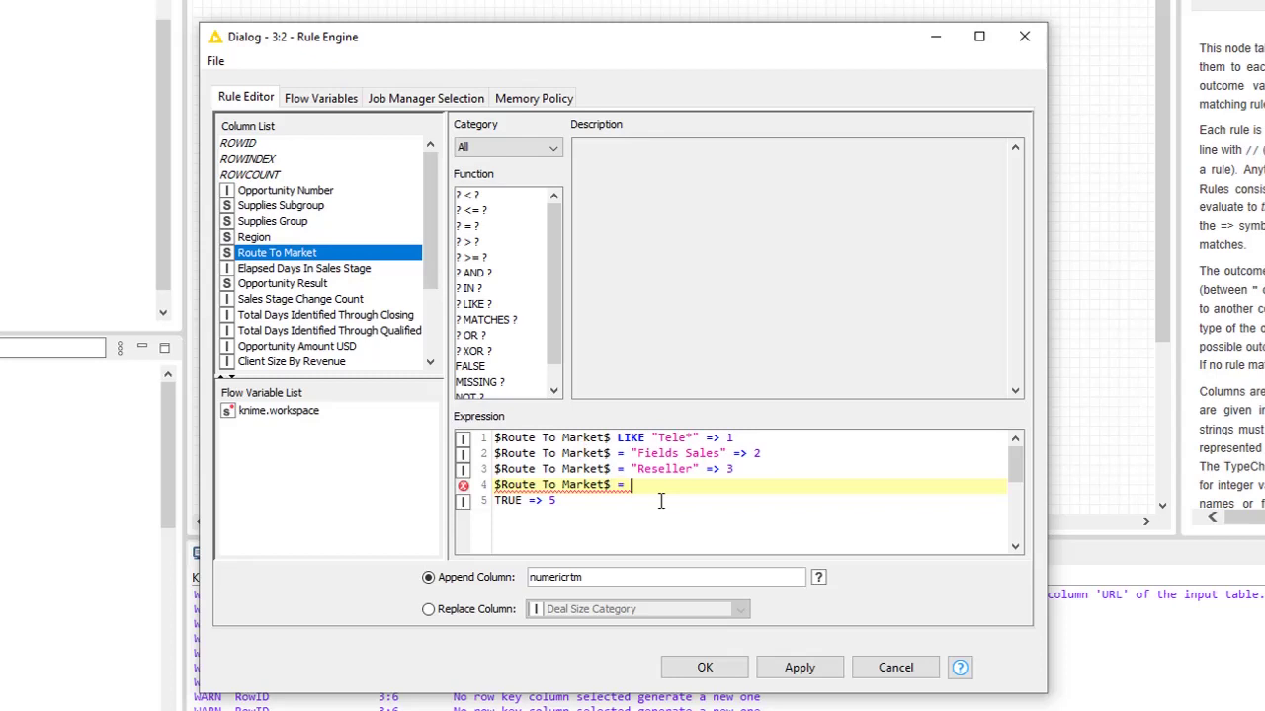
text(= "Other" => 4)
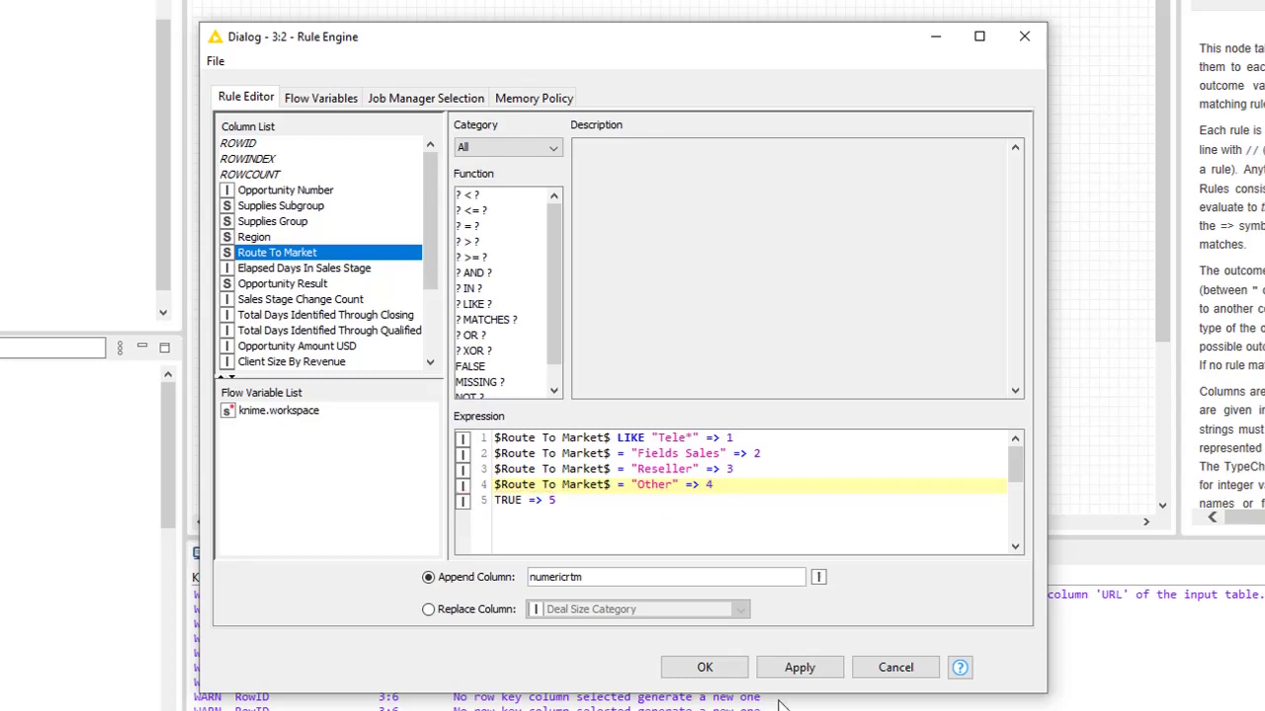
Accept the Rule Engine configuration with the node reset and execute the node again
click(701, 670)
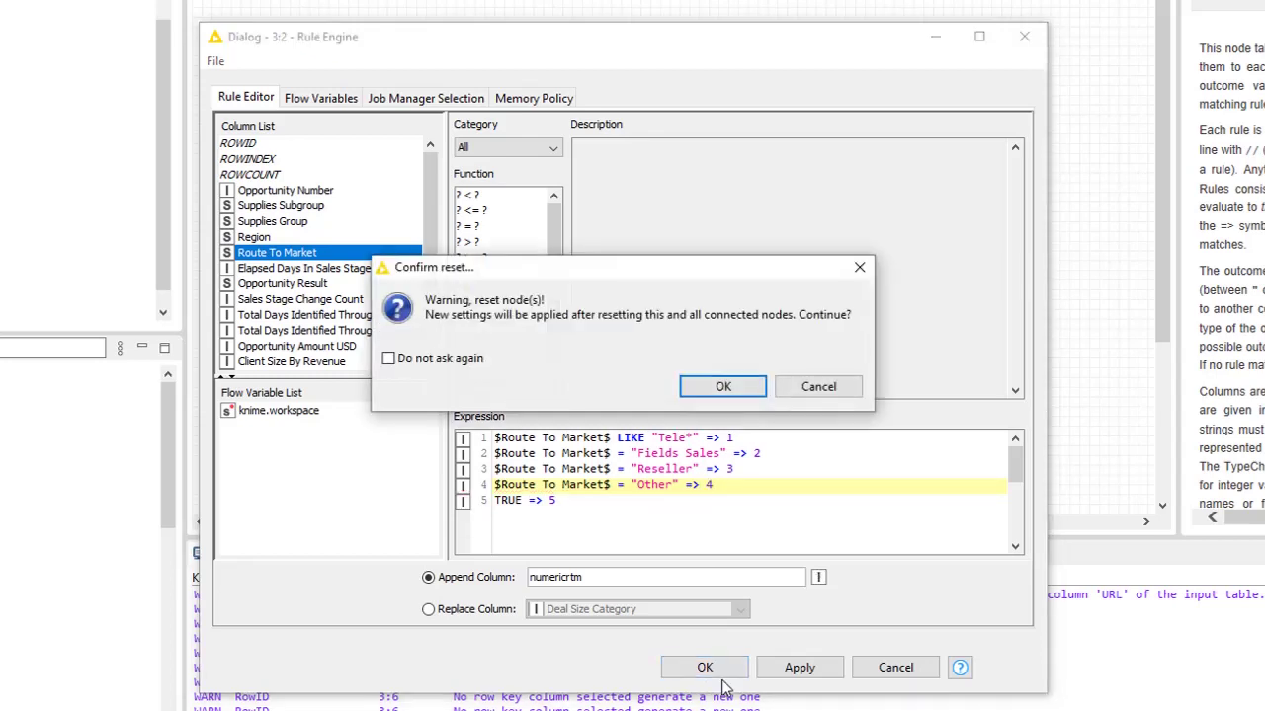
click(743, 388)
right_click(505, 189)
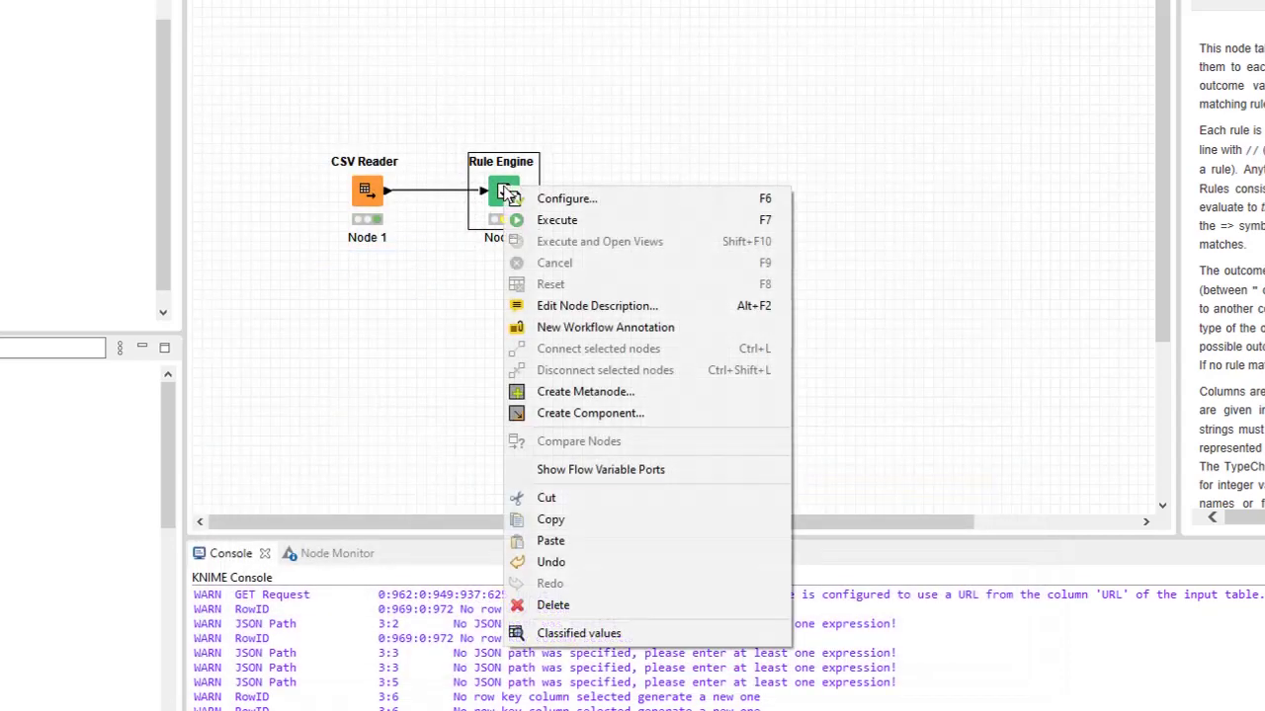
click(553, 223)
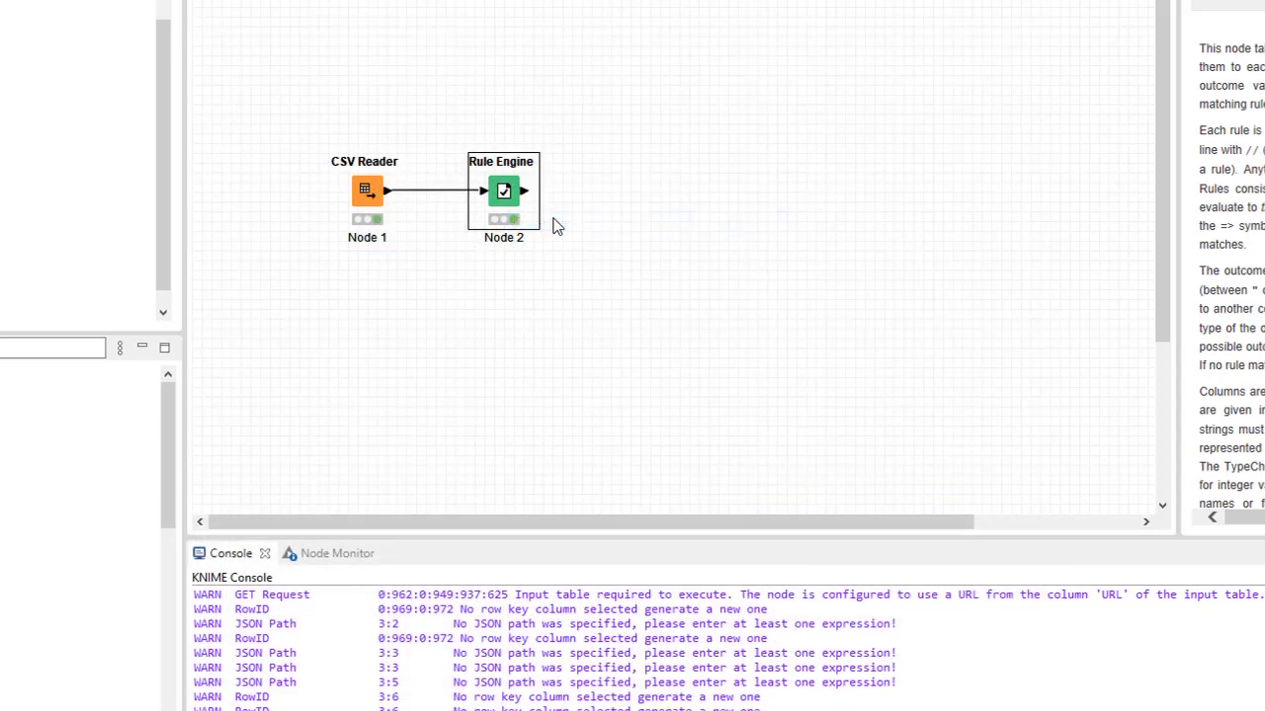
Open the Rule Engine's classified values, move the numericrtm column beside Route To Market, and widen the Route To Market column
right_click(508, 192)
click(584, 646)
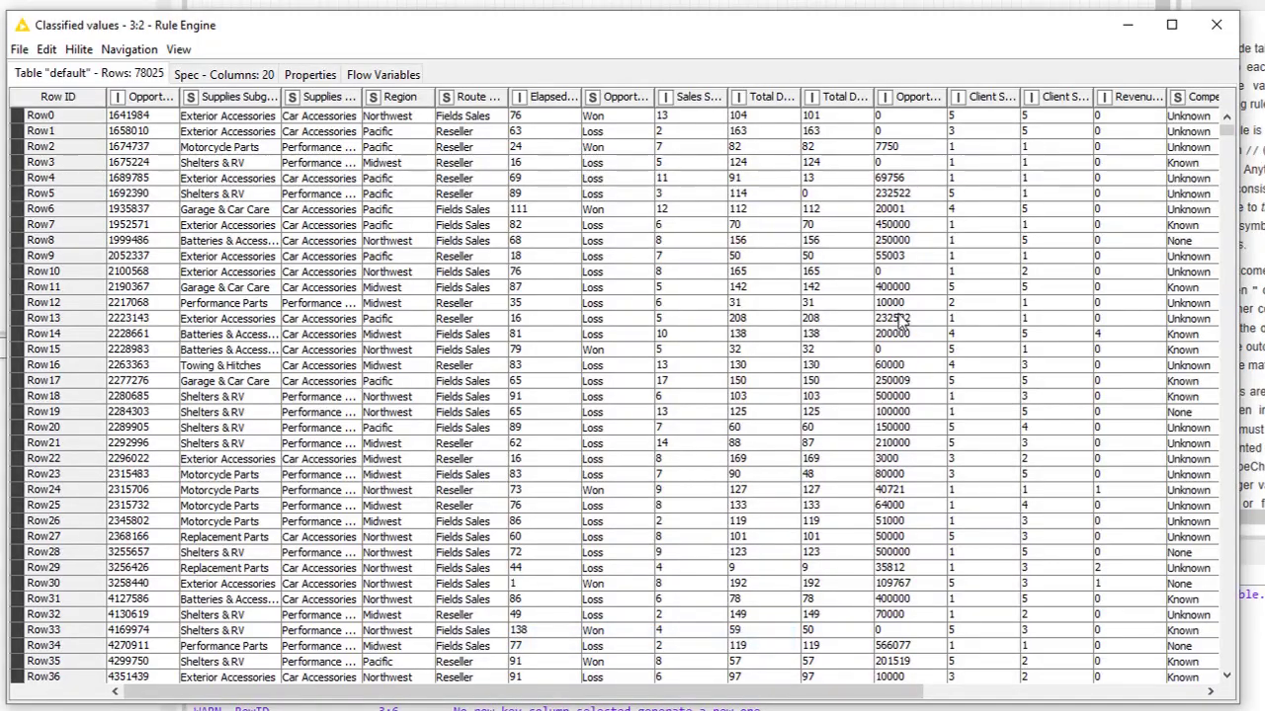
drag(790, 692, 1087, 704)
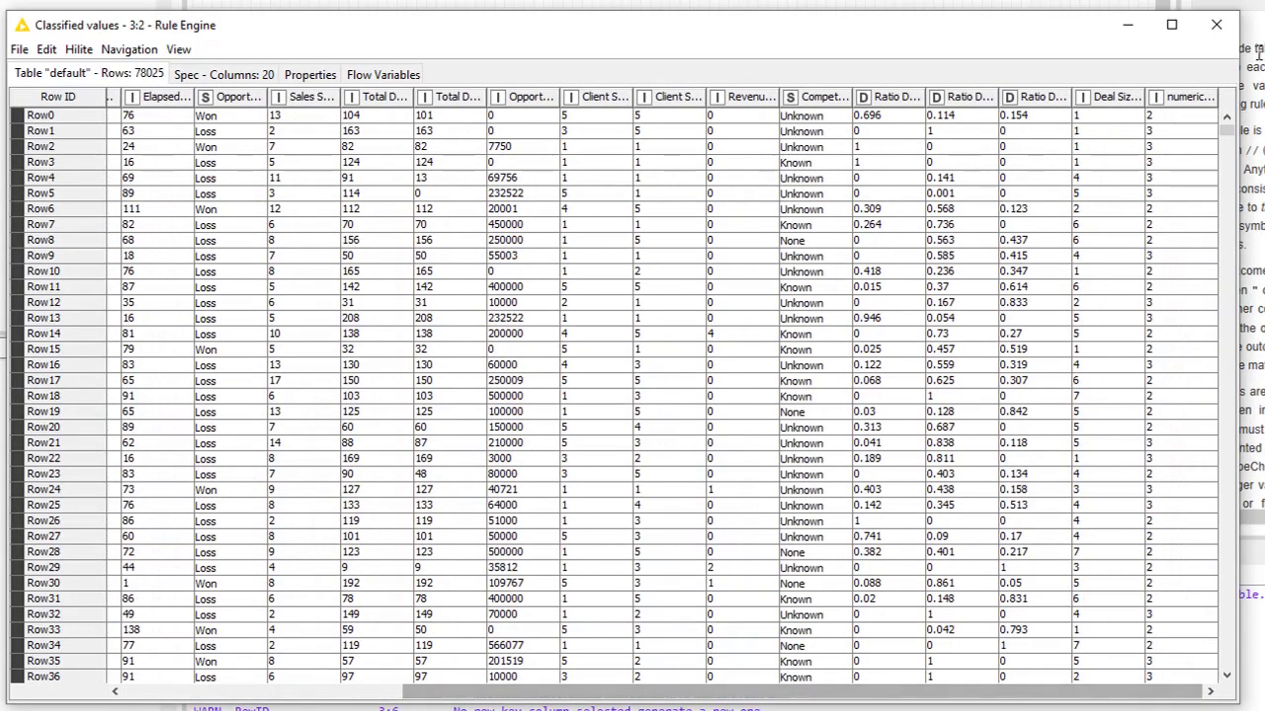
drag(1190, 99, 200, 99)
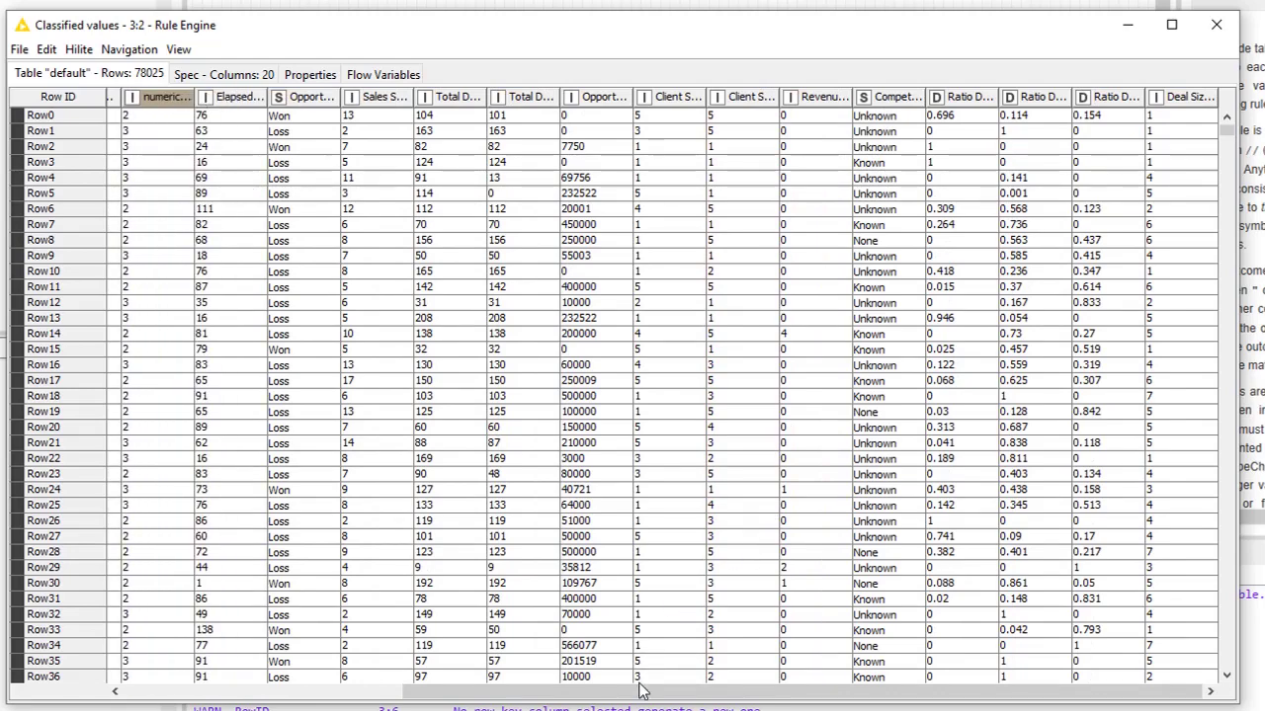
drag(638, 691, 421, 674)
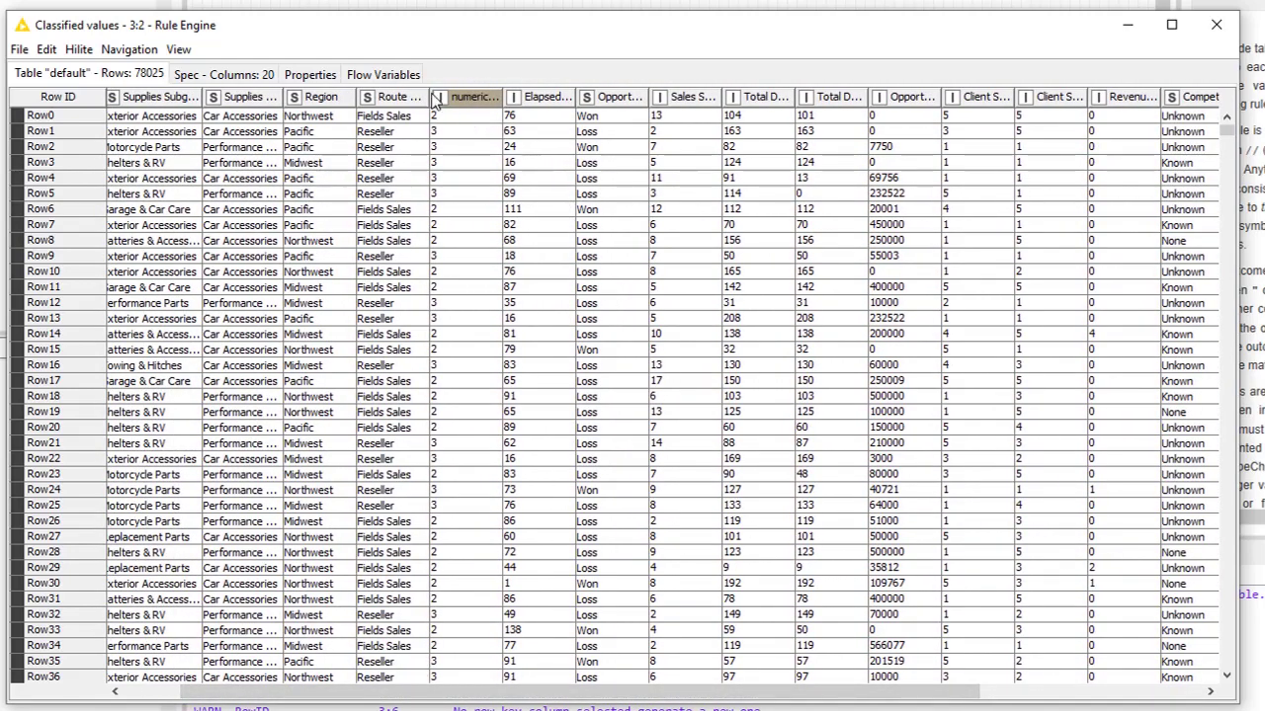
drag(430, 97, 463, 97)
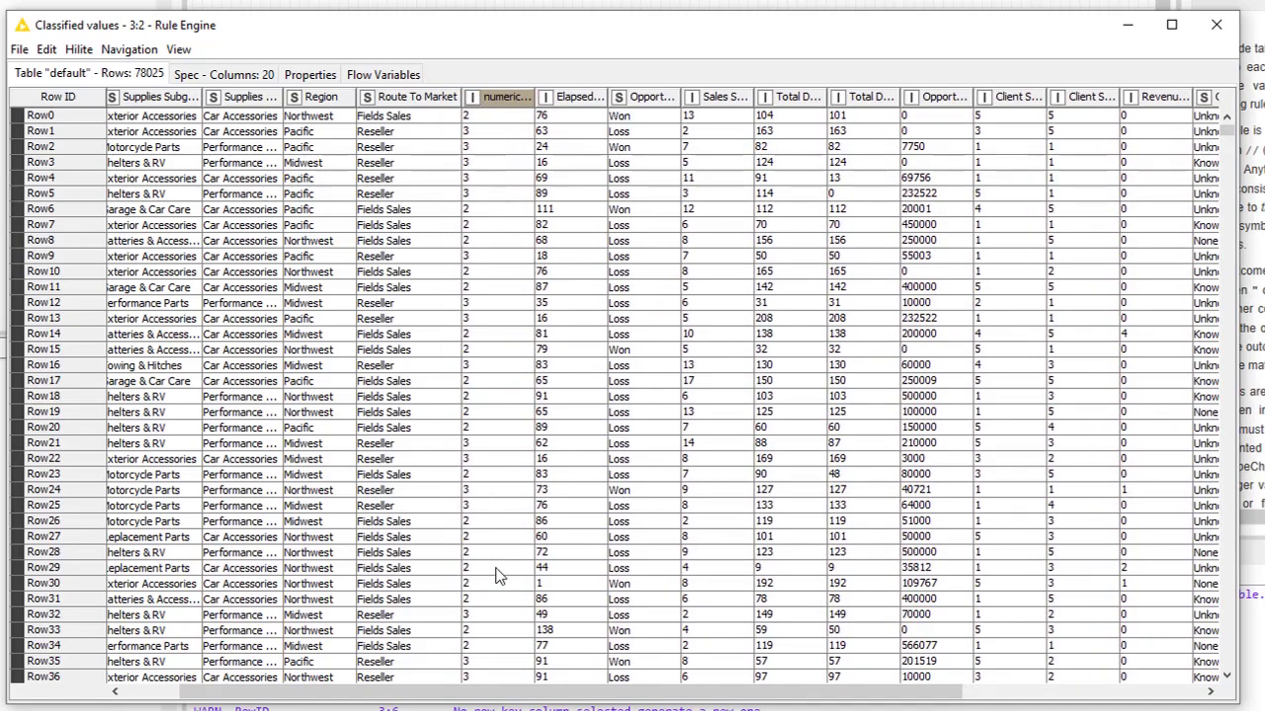
Sort the classified values ascending by Route To Market and compare the numericrtm codes for each route through the rows
scroll(499, 571, down, 4)
scroll(499, 571, down, 2)
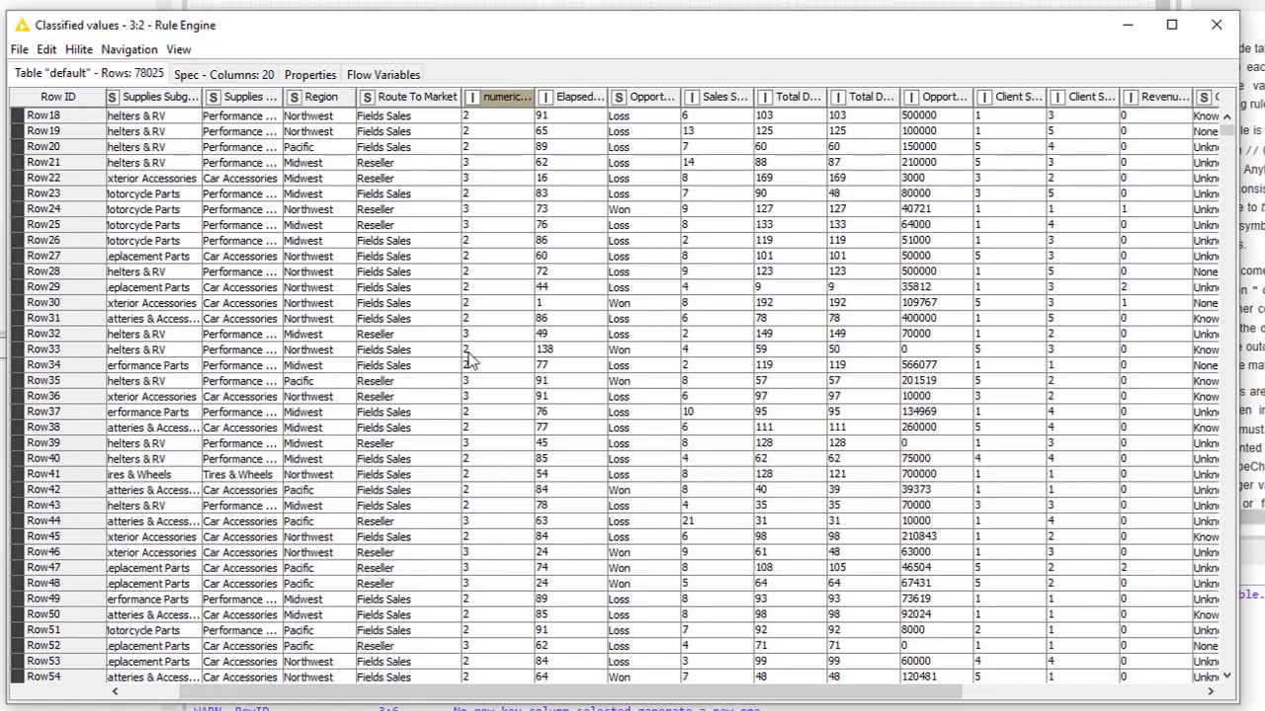
right_click(443, 97)
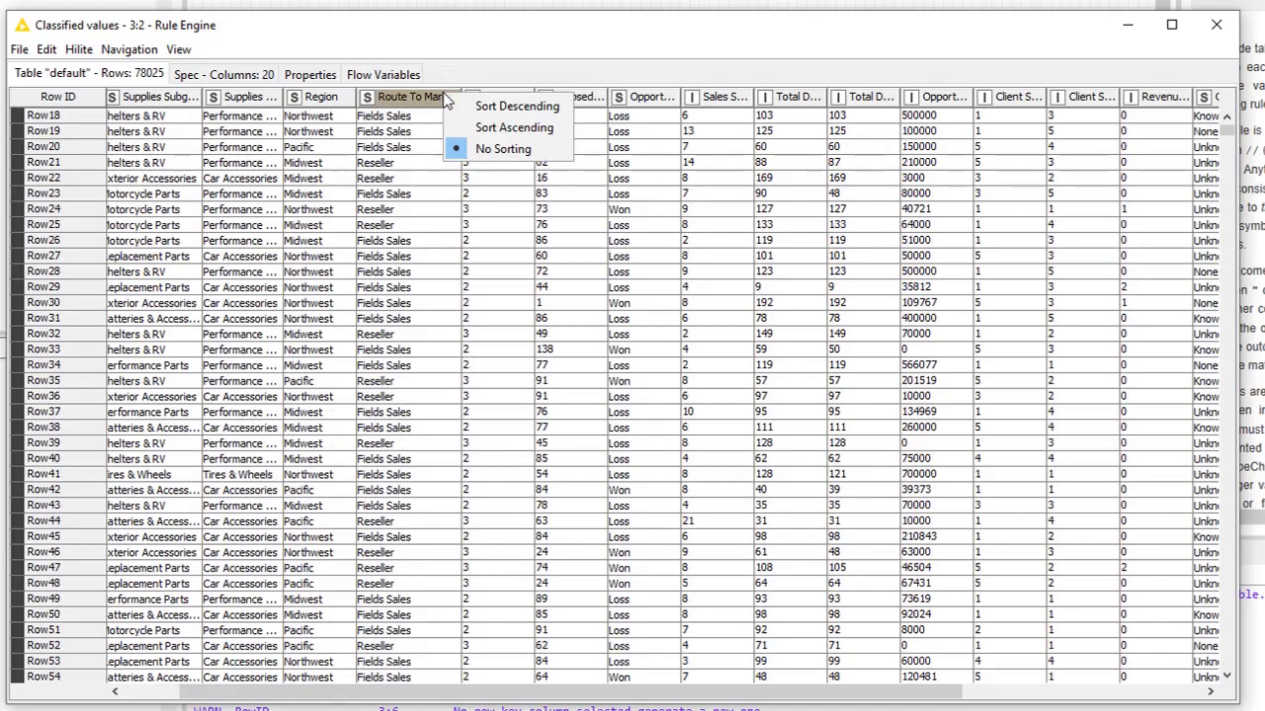
click(512, 128)
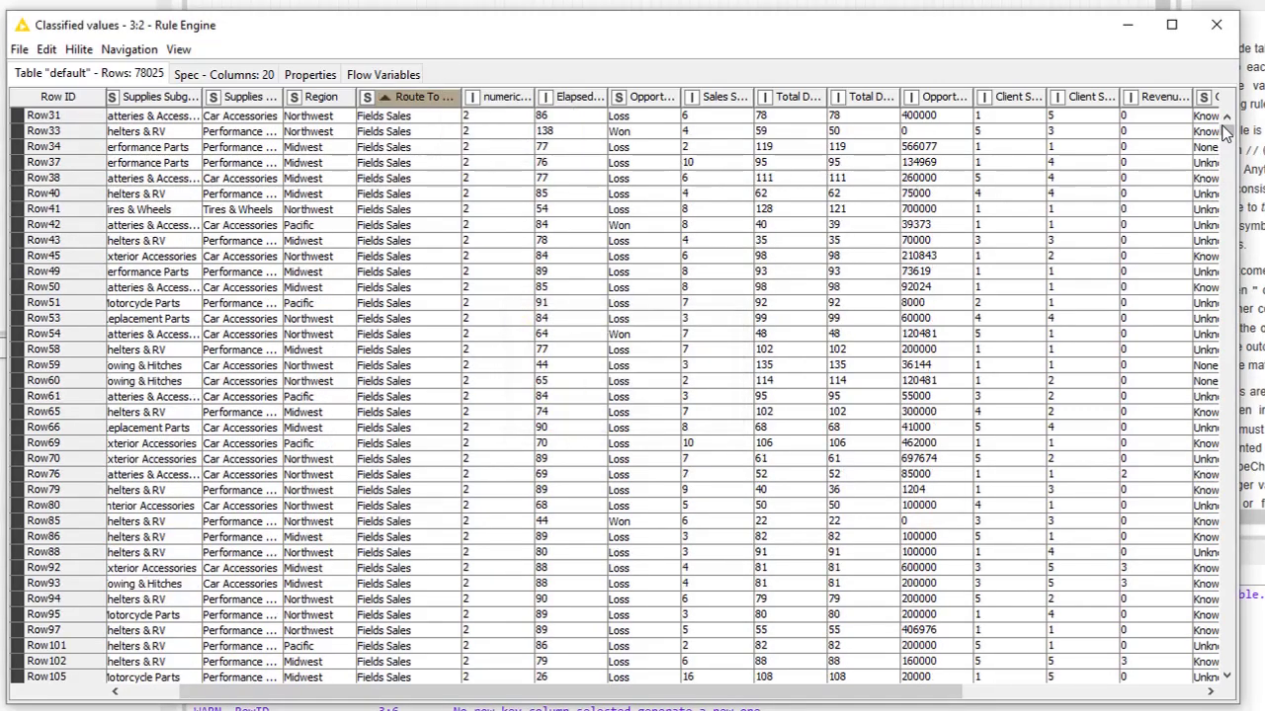
drag(1223, 126, 1213, 615)
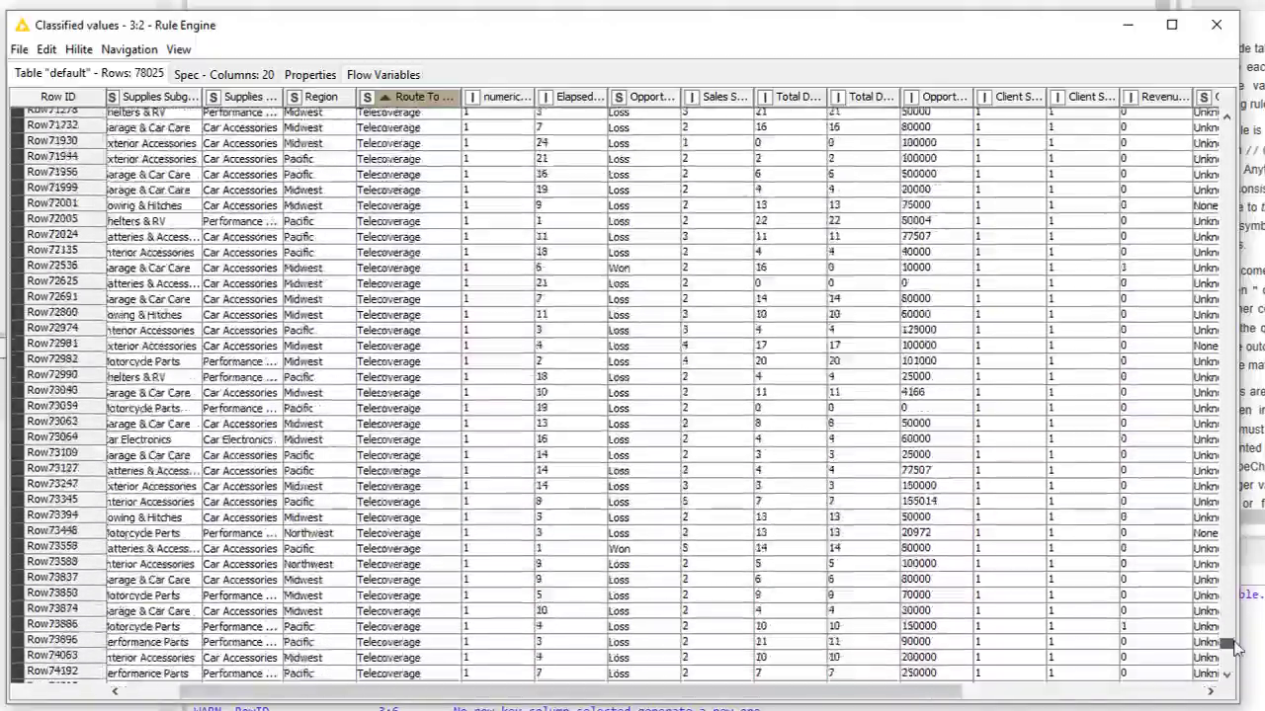
drag(1235, 648, 1134, 183)
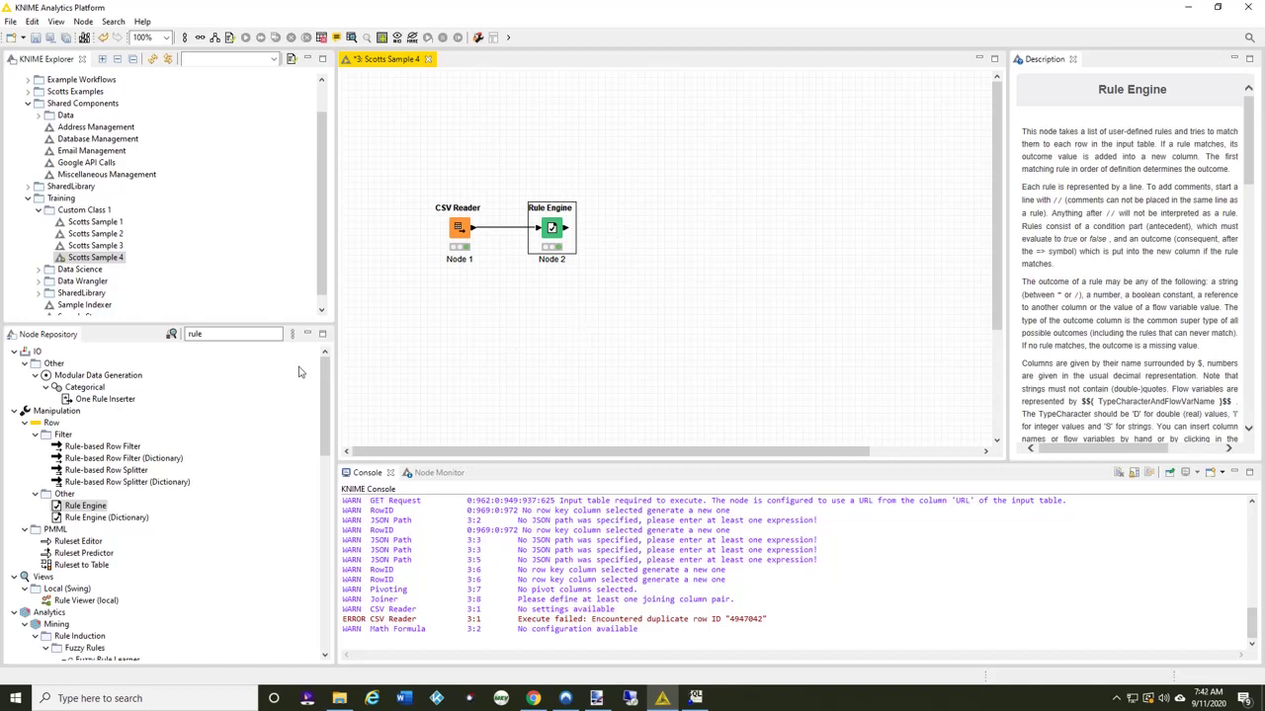
Find the Column Expressions node with the search "express", place it below the Rule Engine, and connect the CSV Reader's output to it
click(231, 333)
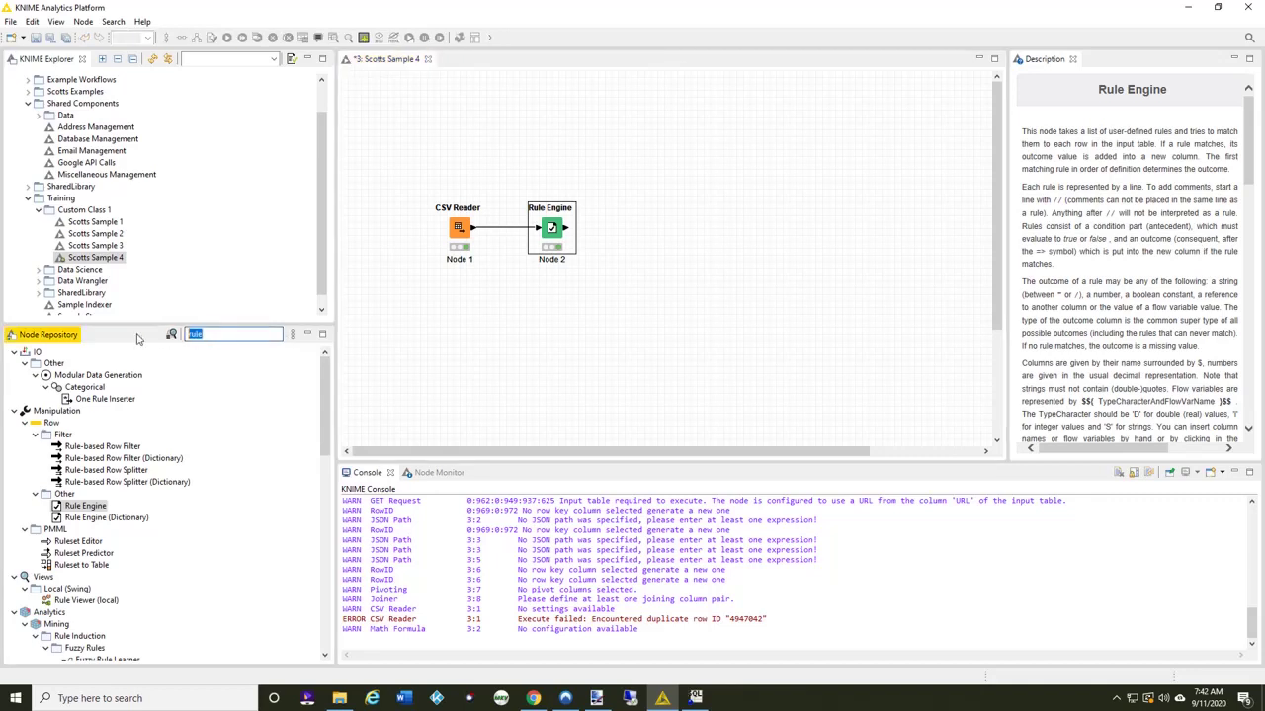
text(express)
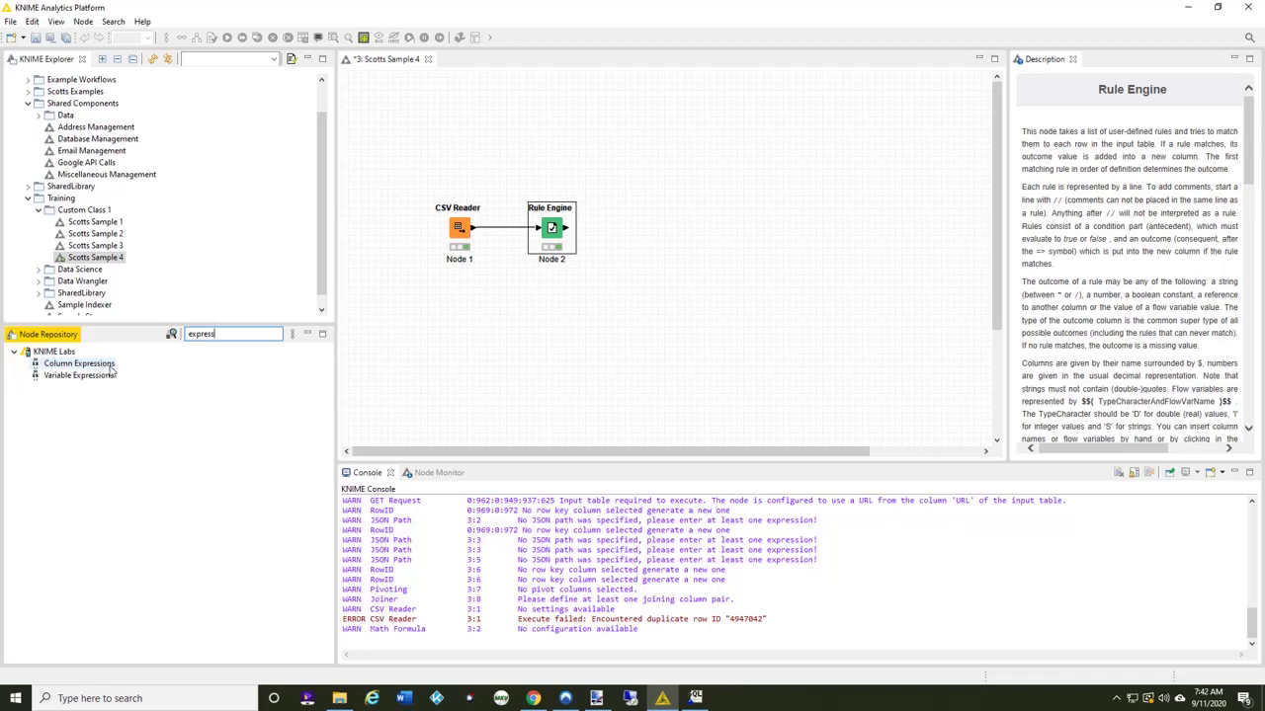
drag(111, 370, 567, 309)
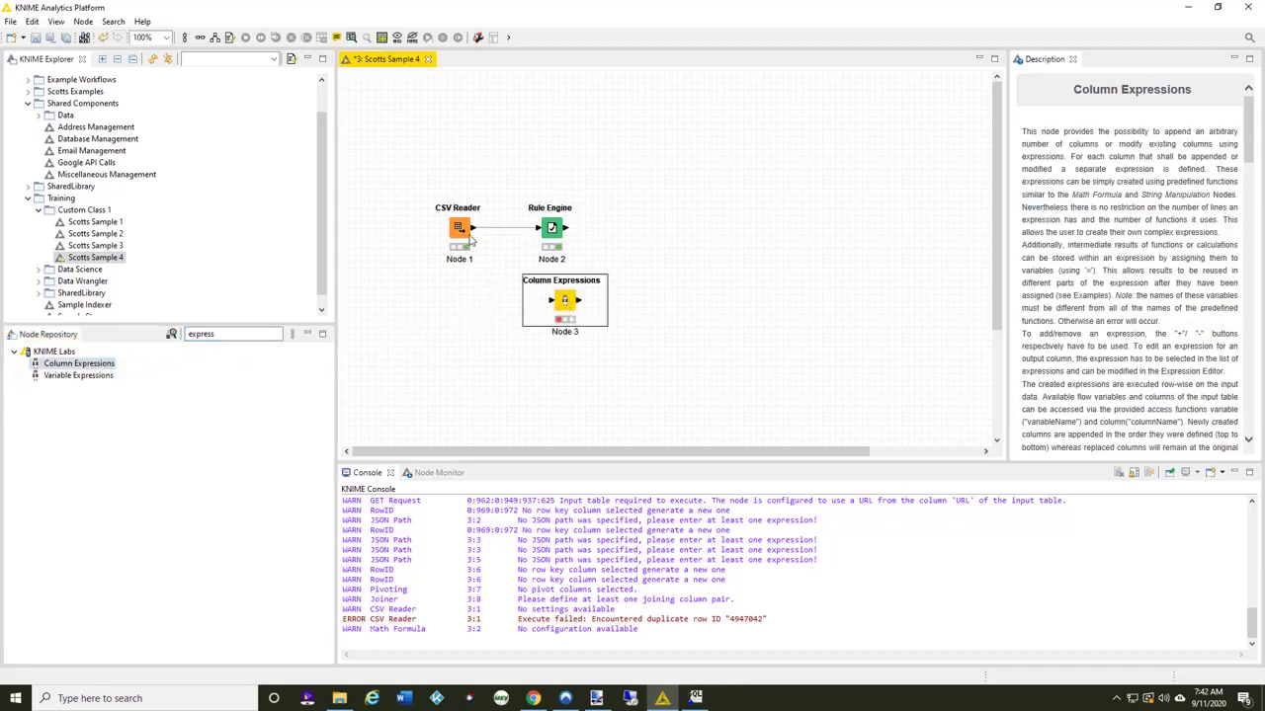
drag(475, 229, 551, 307)
click(565, 309)
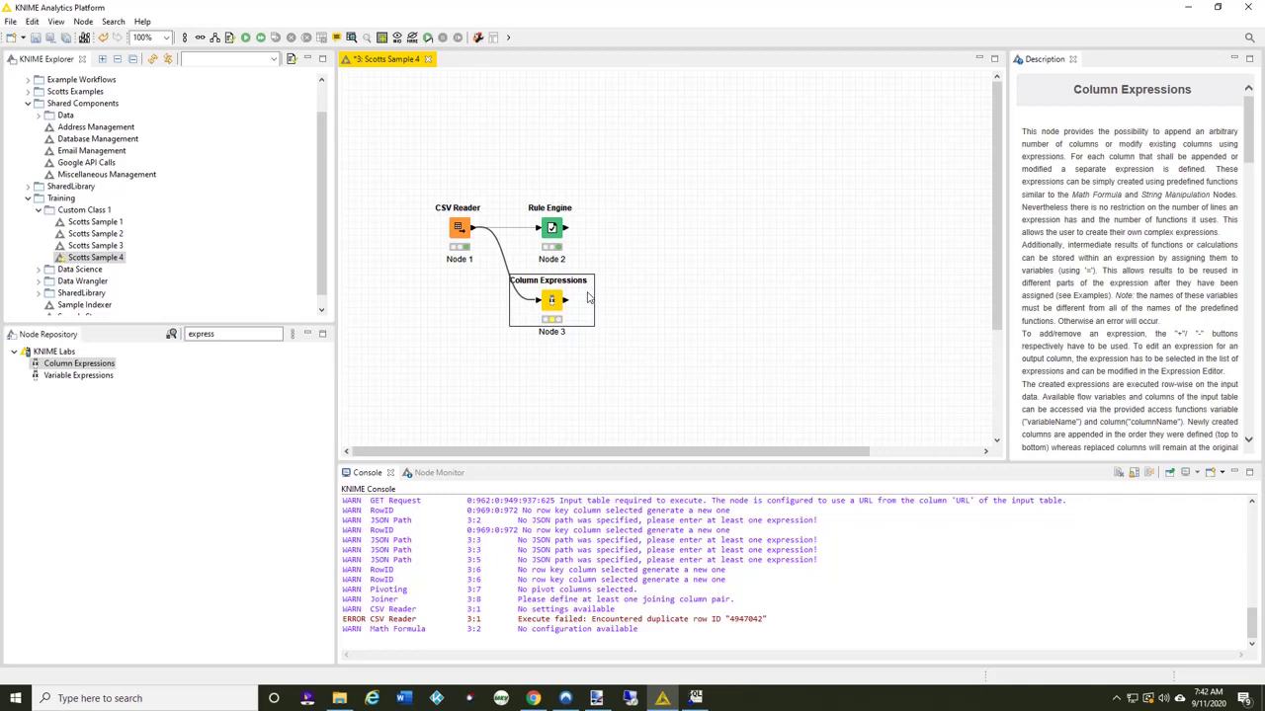
Copy the four Route To Market rules from the Rule Engine's expression and leave its configuration without changes
double_click(554, 231)
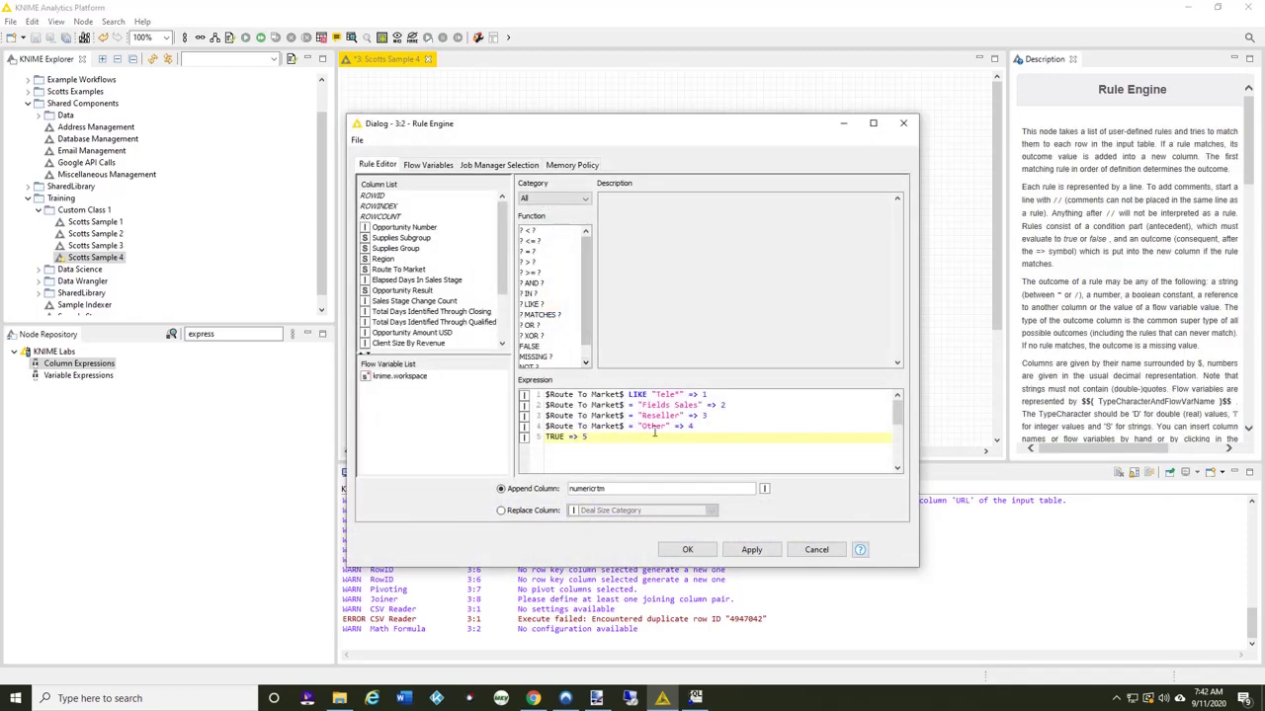
drag(695, 426, 534, 383)
key(ctrl+c)
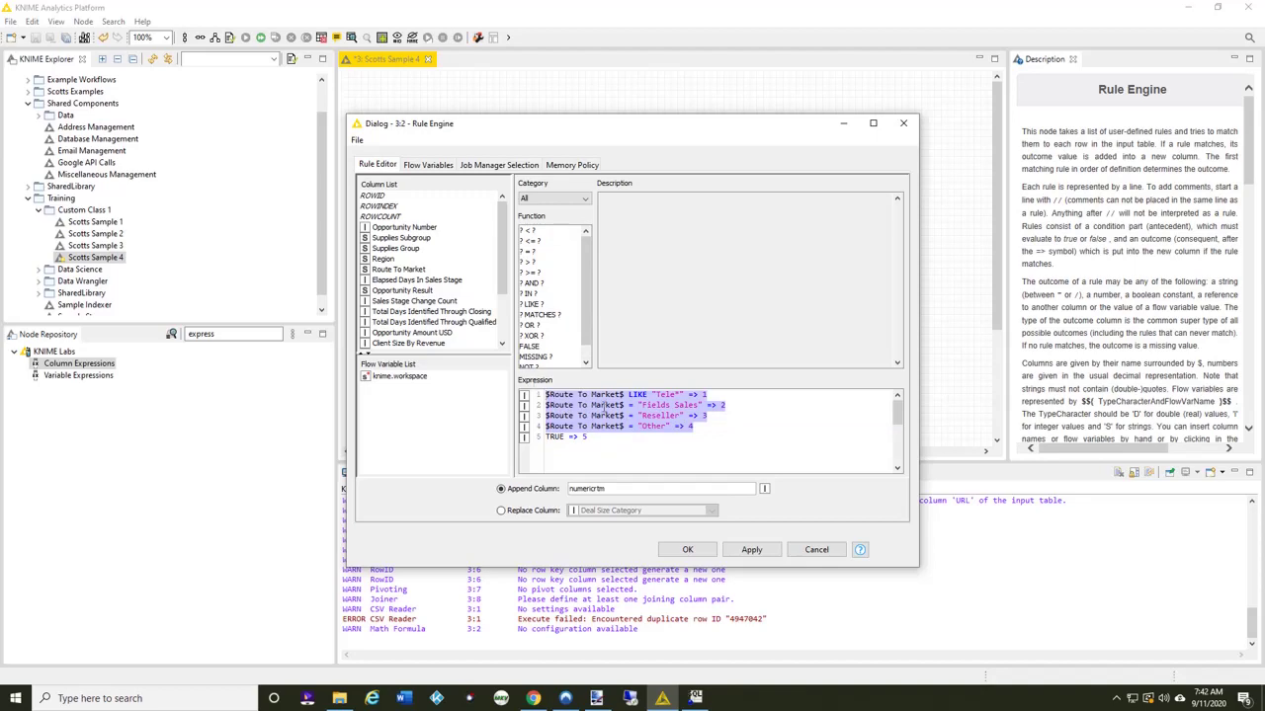
click(835, 554)
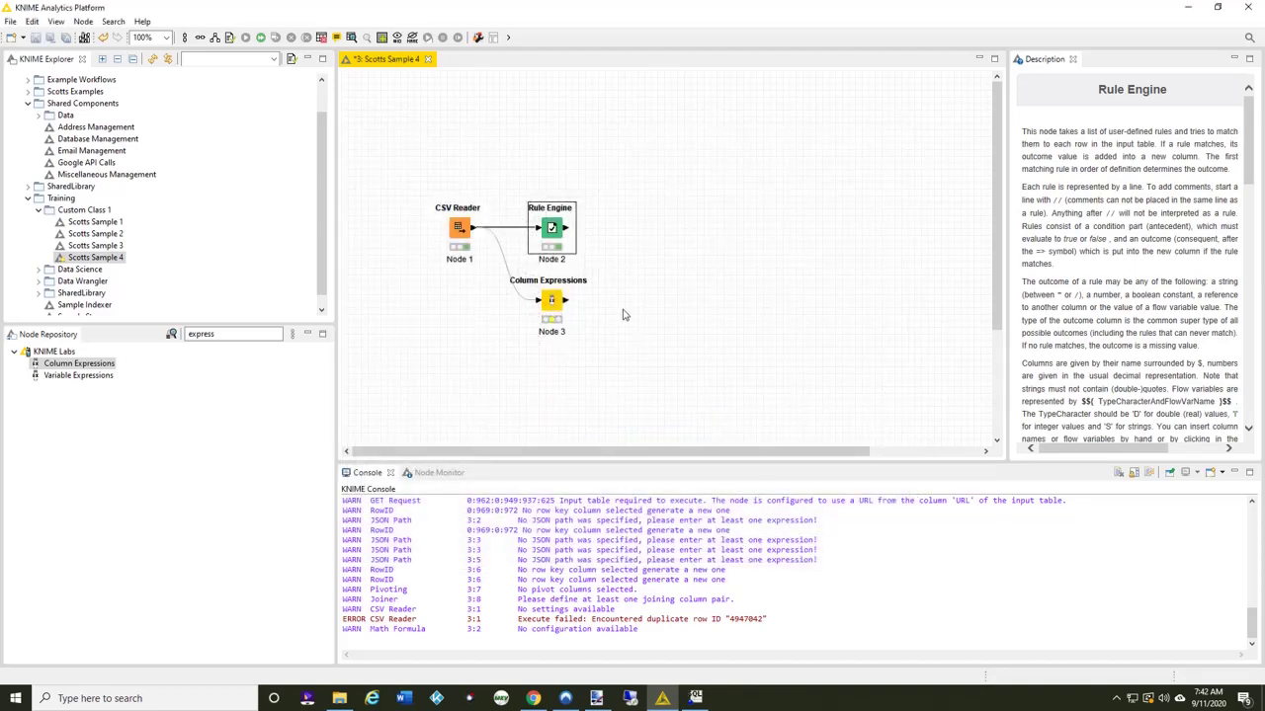
Open the Column Expressions node's configuration, add a new expression, and name its output column tomarket
double_click(553, 301)
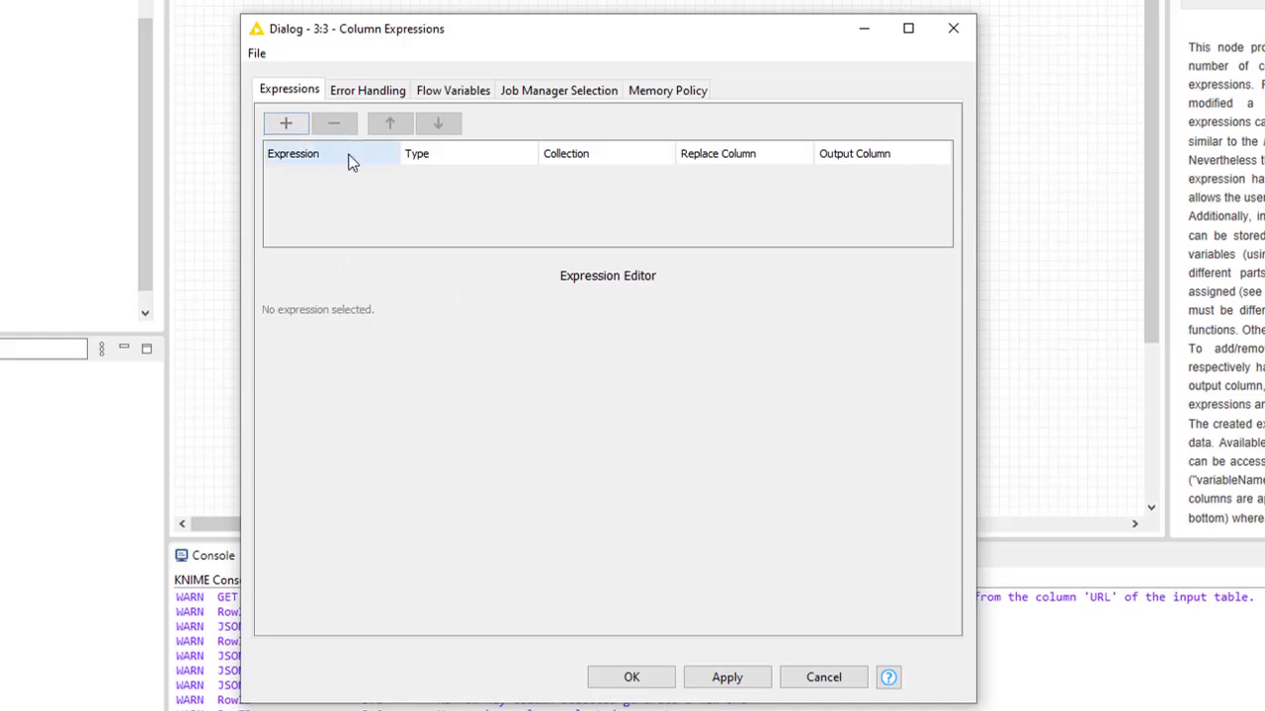
click(286, 125)
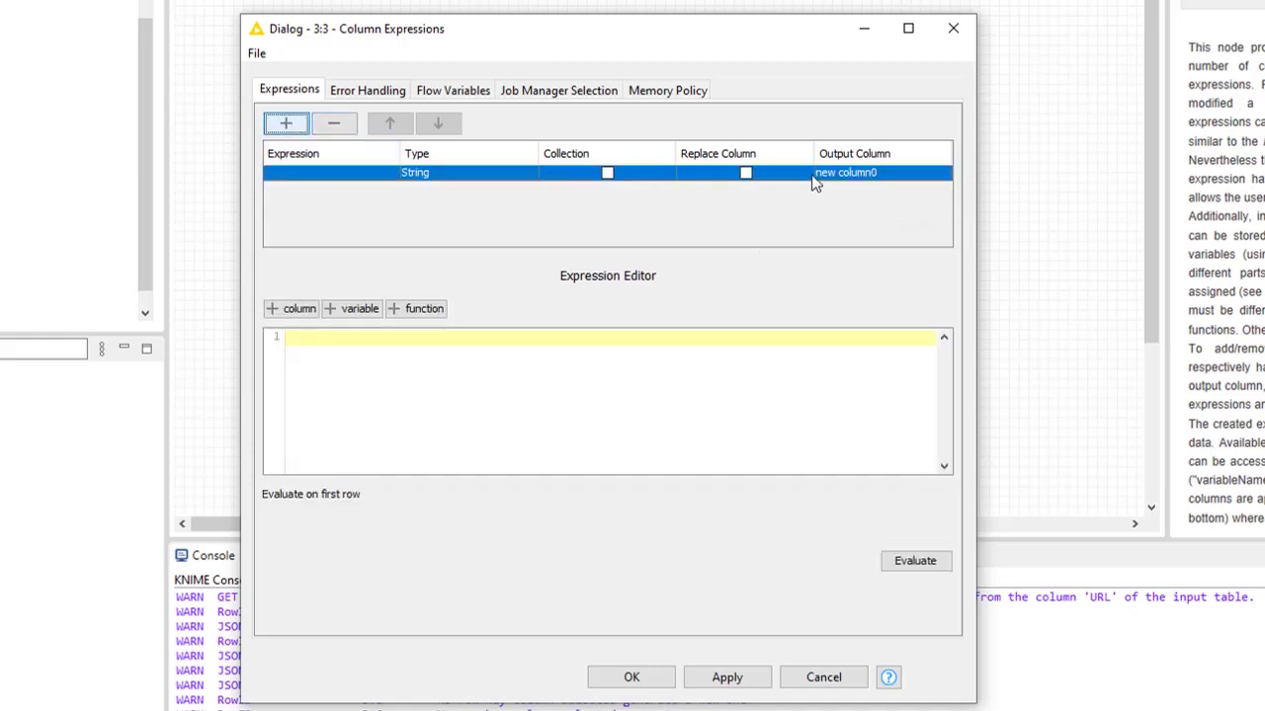
double_click(877, 174)
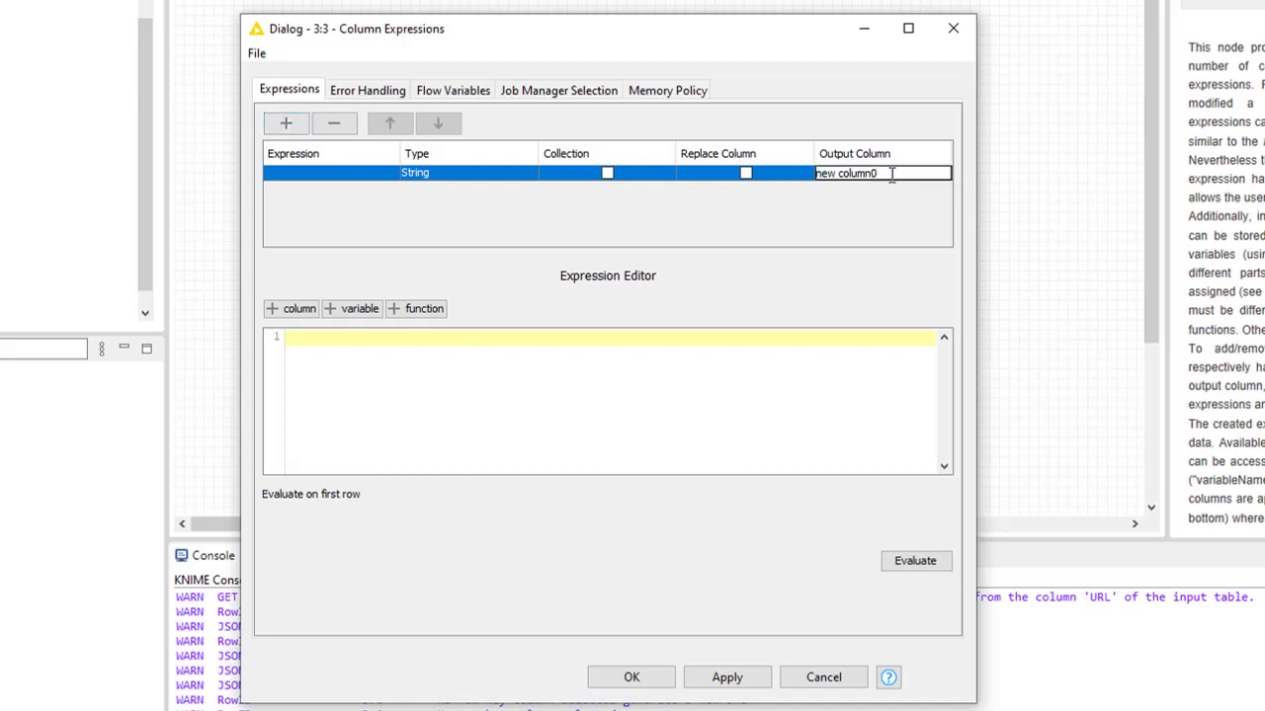
drag(891, 174, 720, 175)
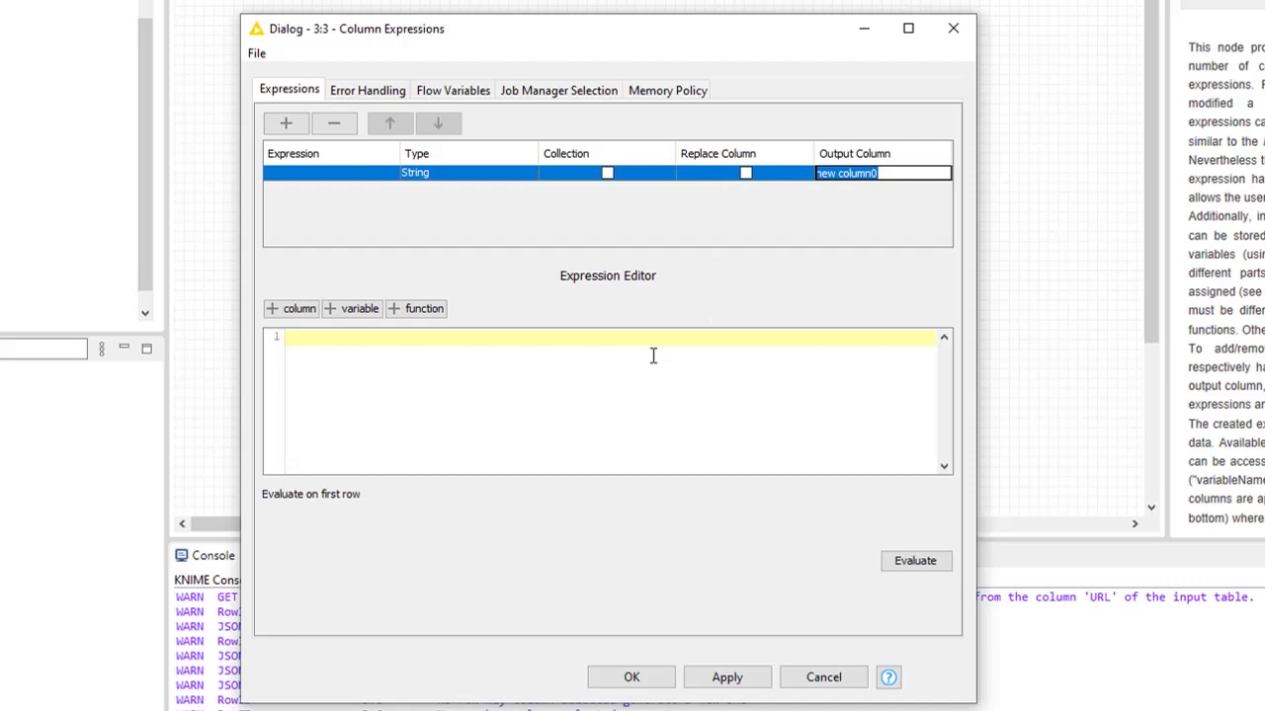
text(tomarket)
Make the expression replace an existing column and choose Route To Market as its output column
click(746, 175)
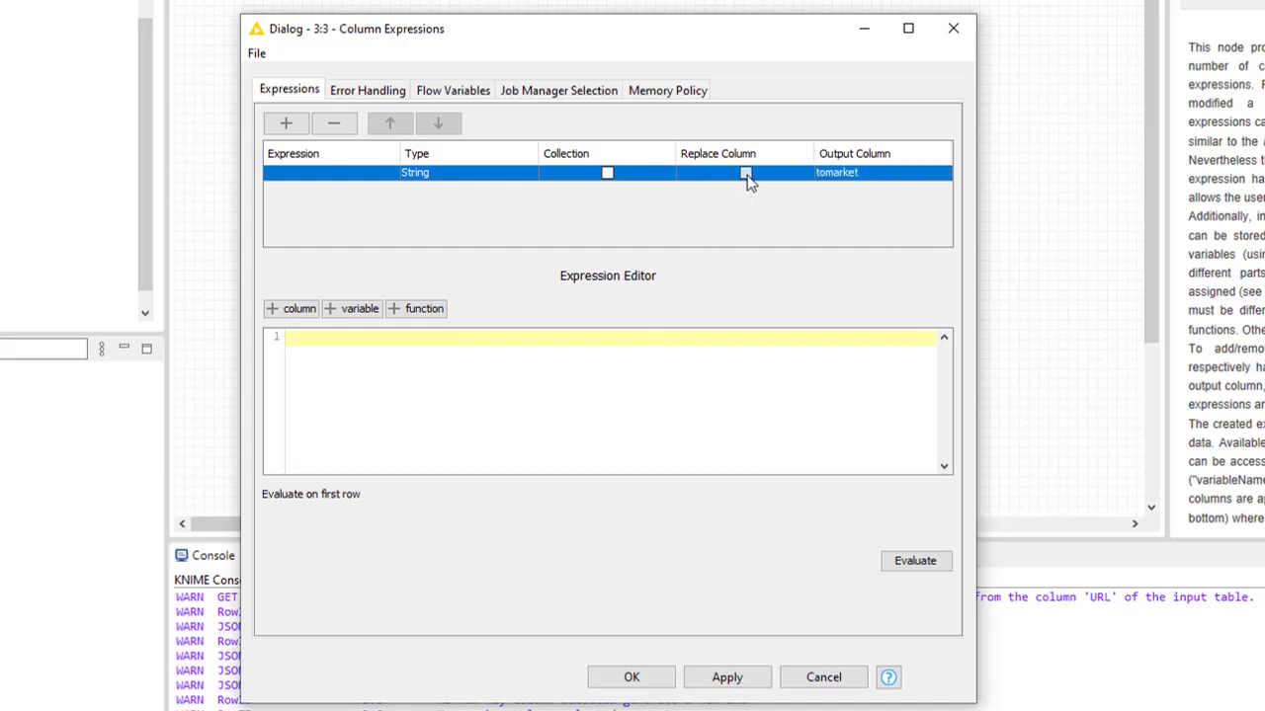
click(898, 176)
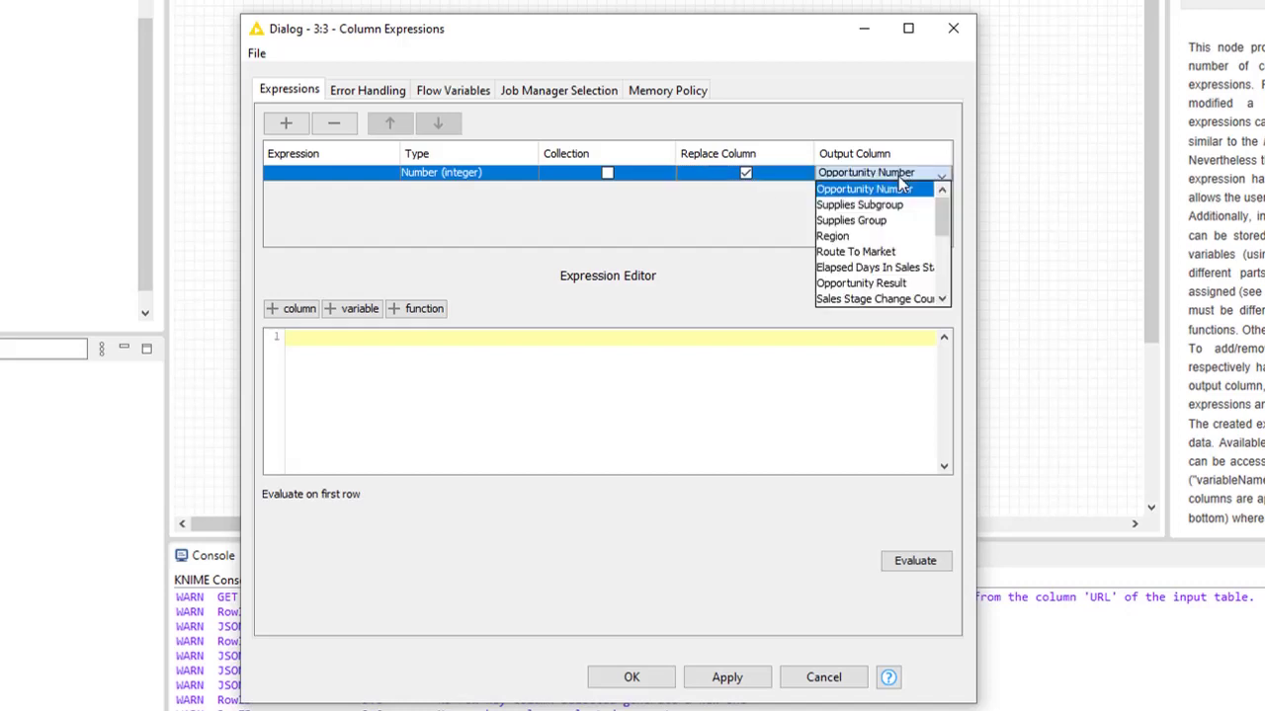
click(904, 253)
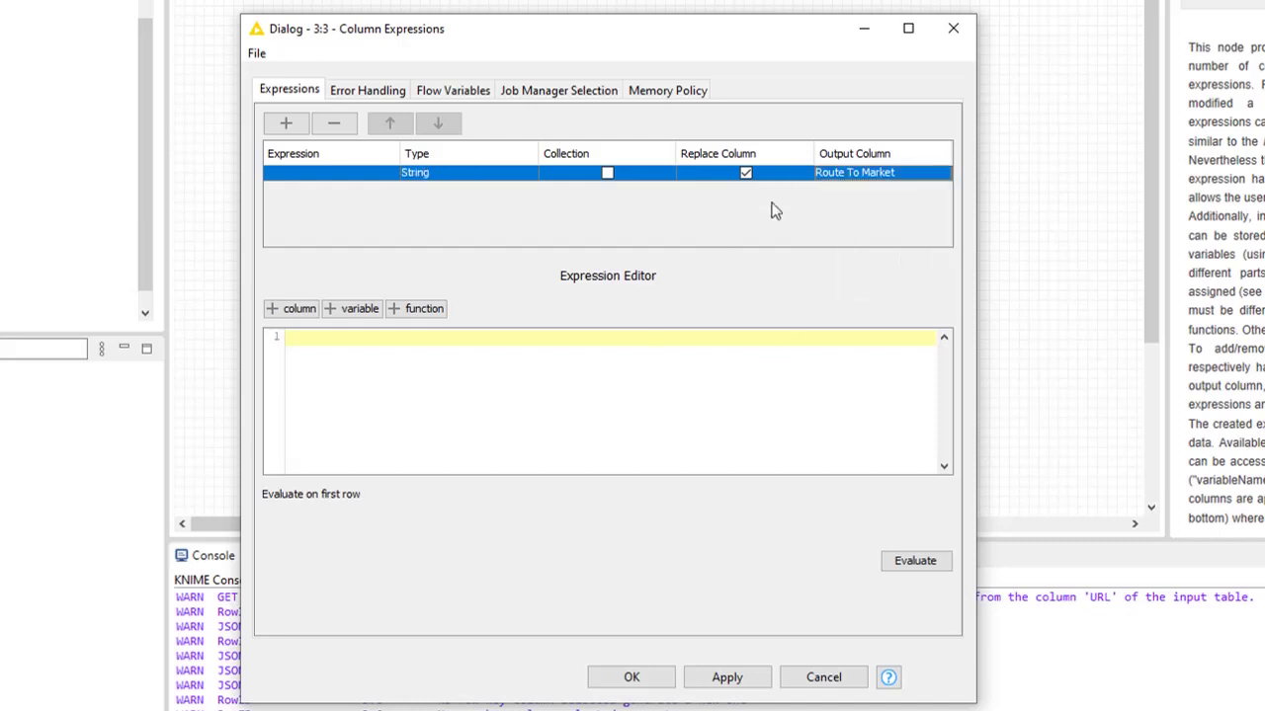
Paste the four copied Route To Market rules into the expression editor for reference, leaving blank lines above them
click(372, 337)
key(Return)
key(ctrl+v)
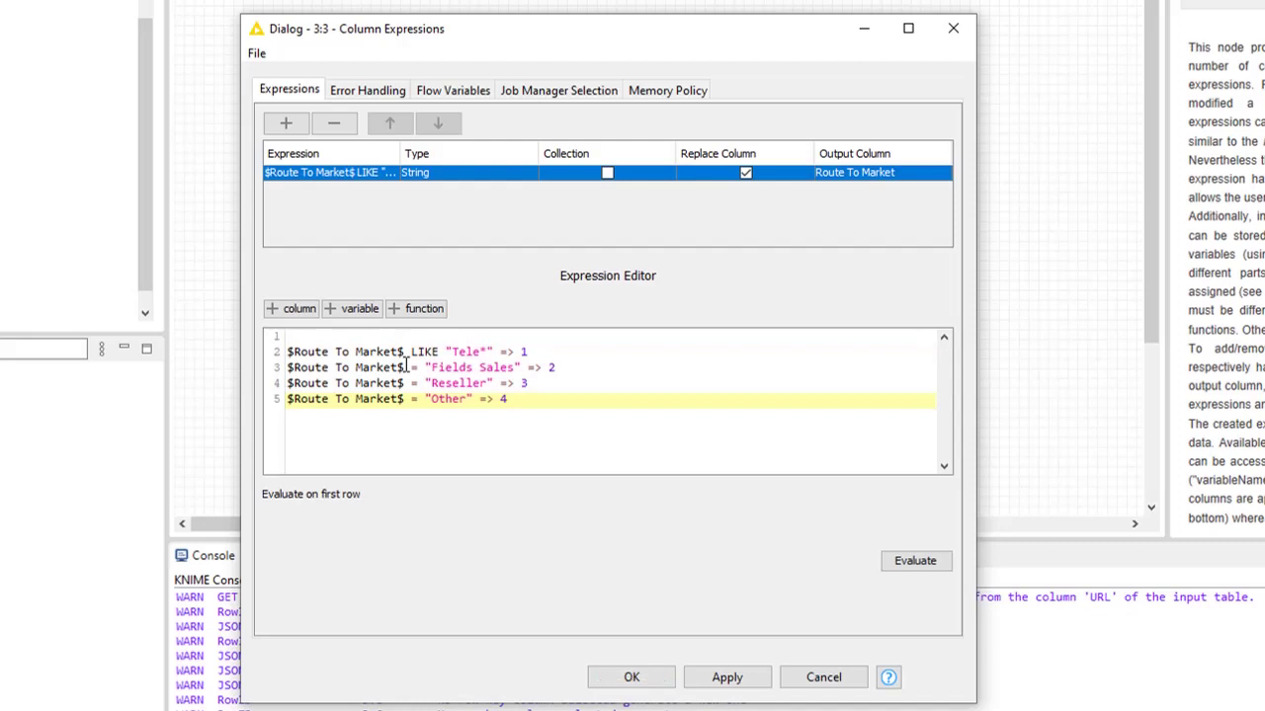
key(Up)
key(Up)
key(Up)
key(Up)
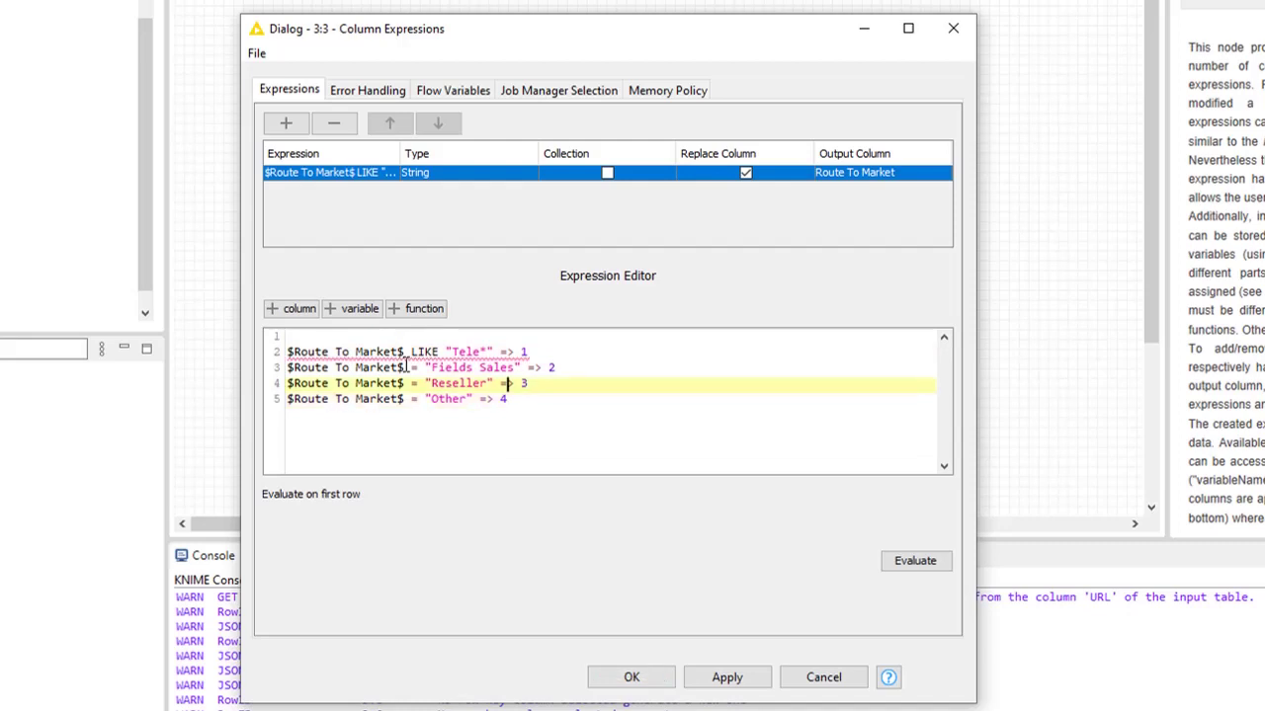
key(Return)
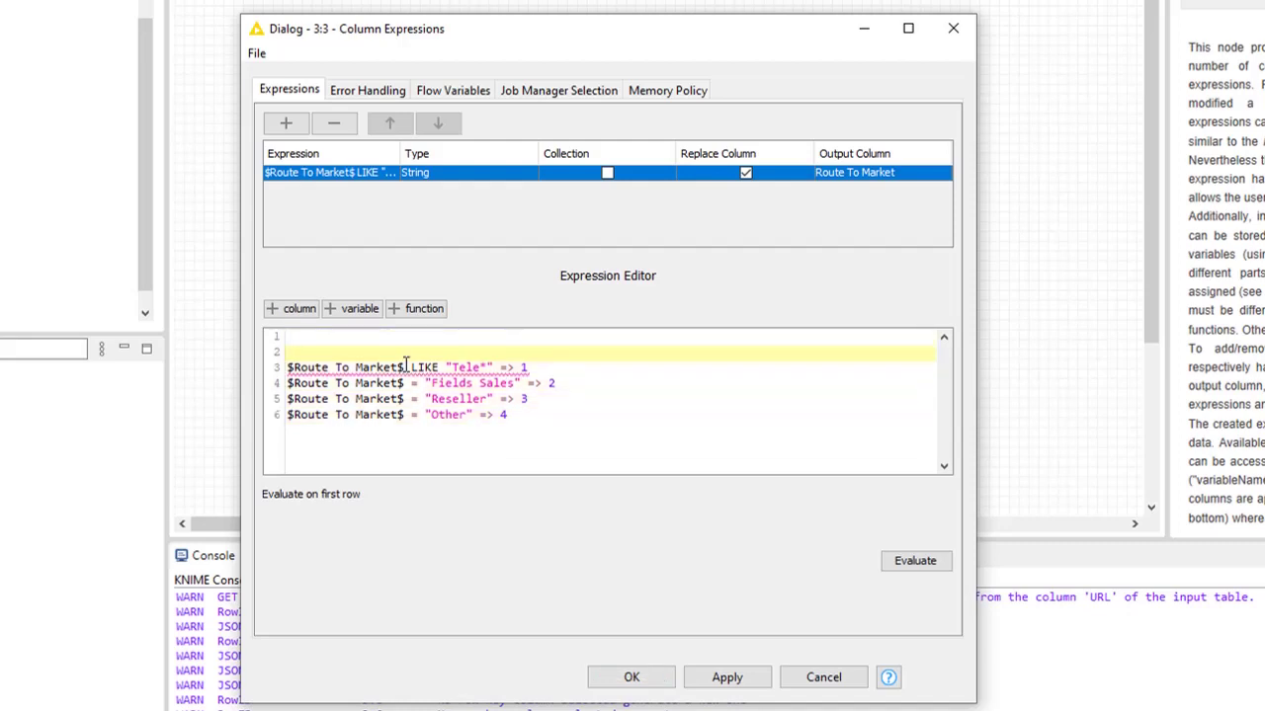
key(Up)
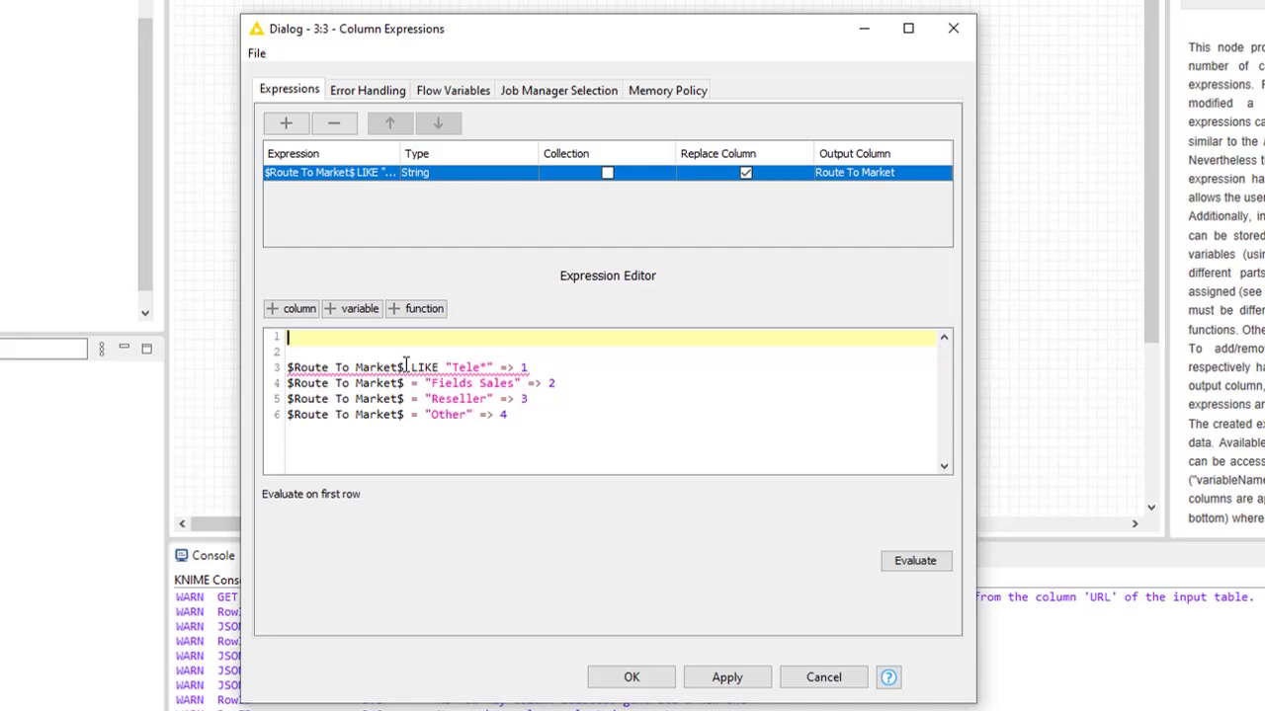
Above the pasted rules, begin an if condition comparing column("Route To Market") with "Fields Sales", copying the value from its rule
text(if)
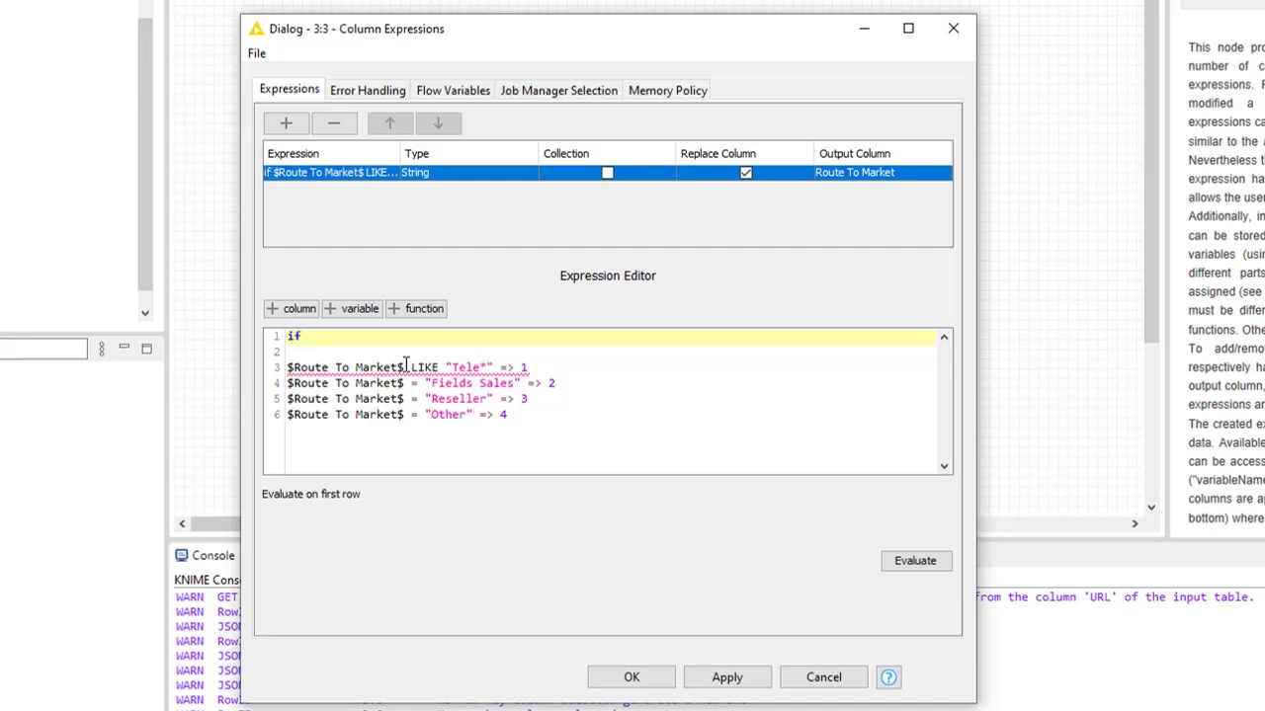
text( ()
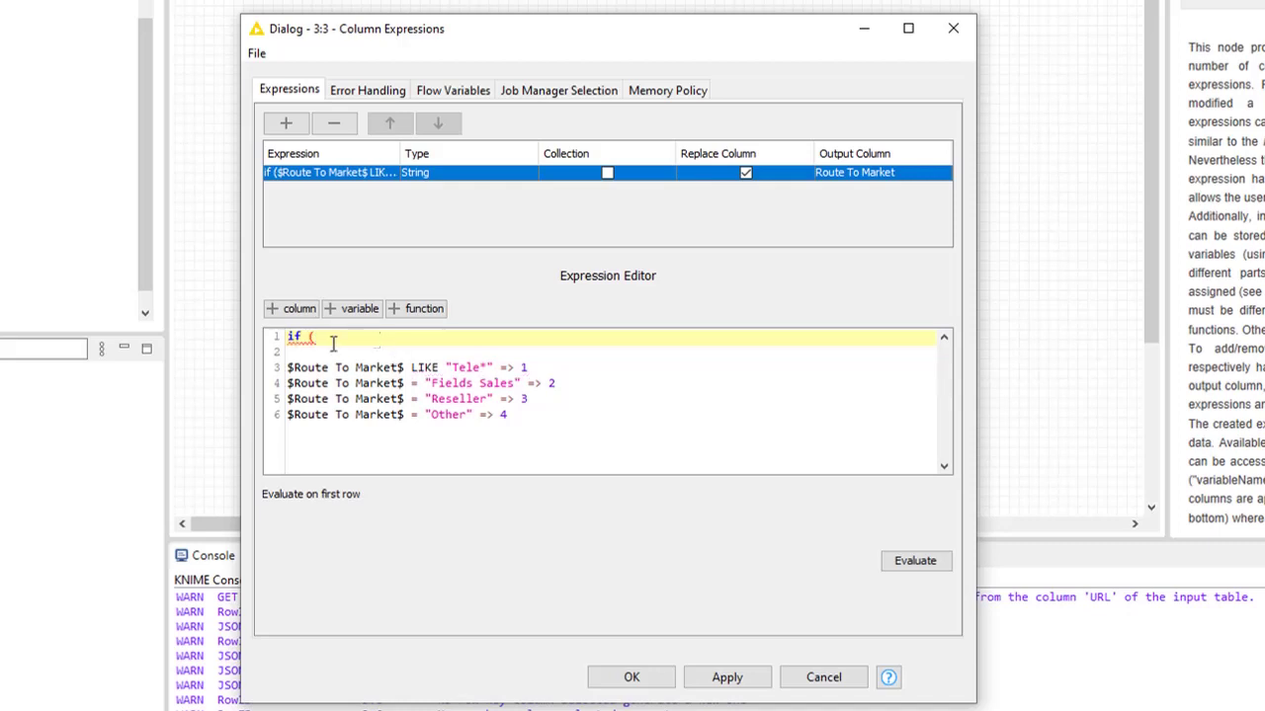
click(286, 310)
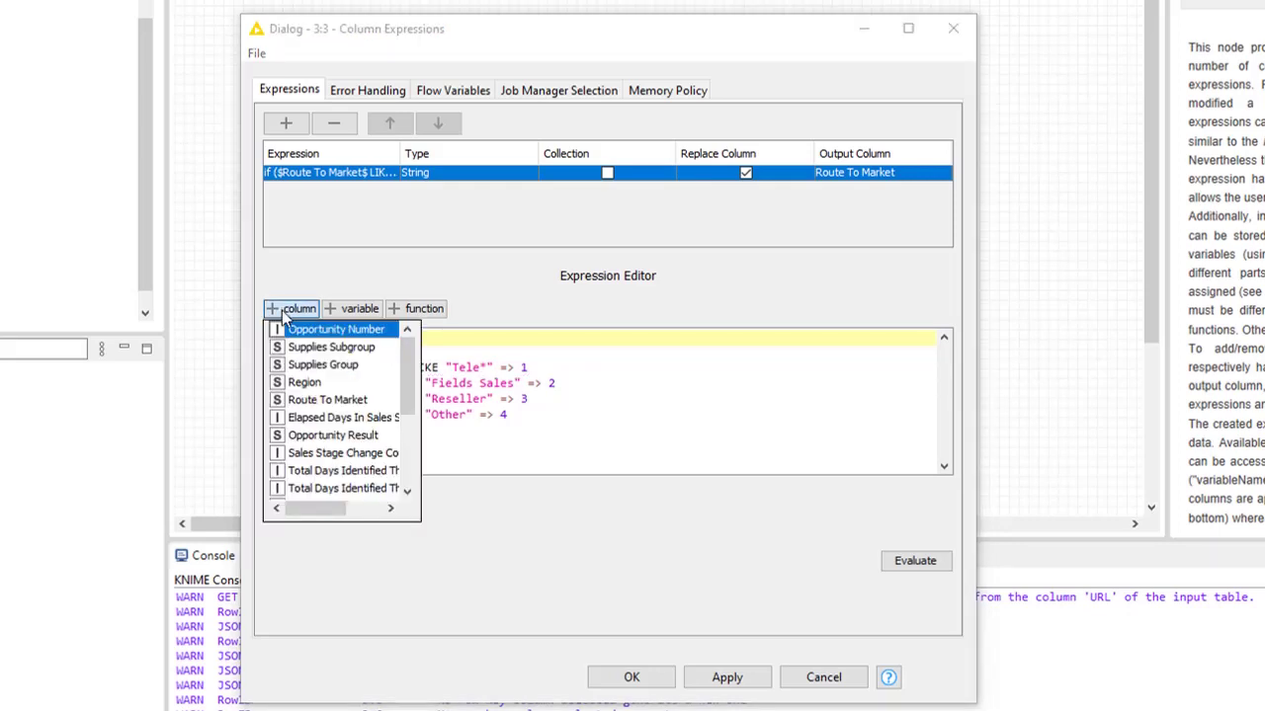
click(327, 399)
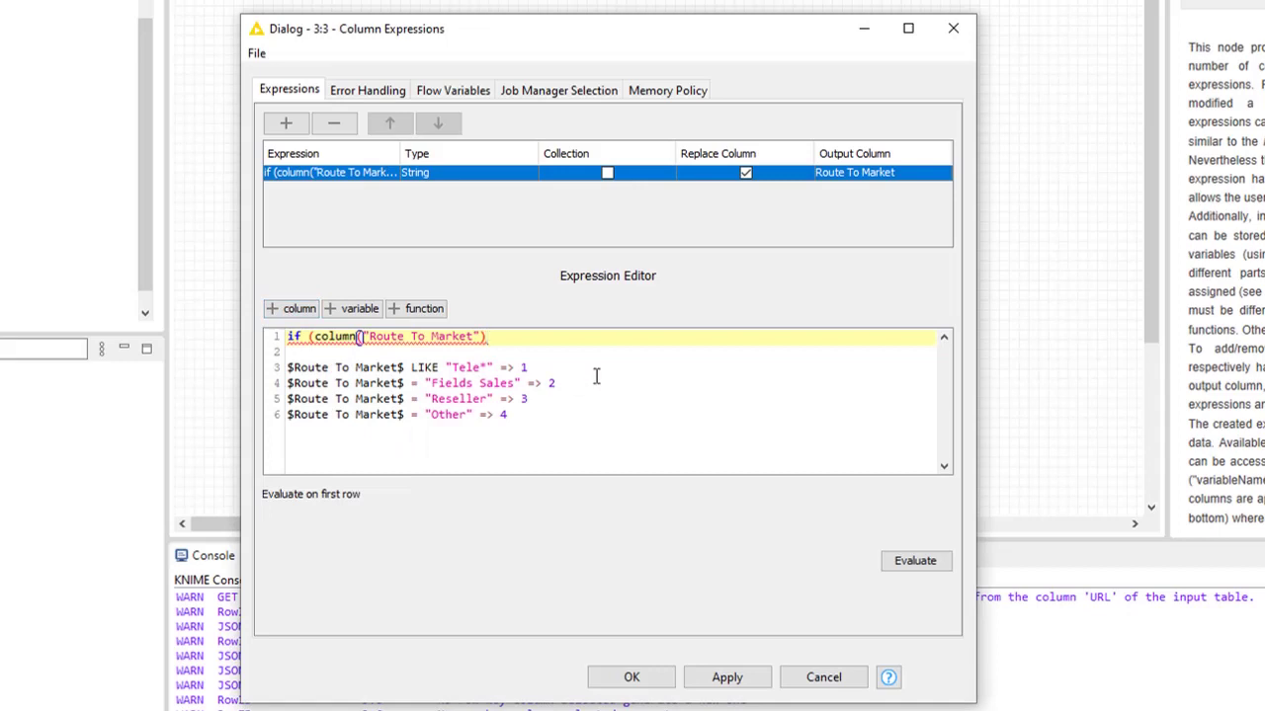
text(== ")
drag(431, 384, 515, 382)
key(ctrl+c)
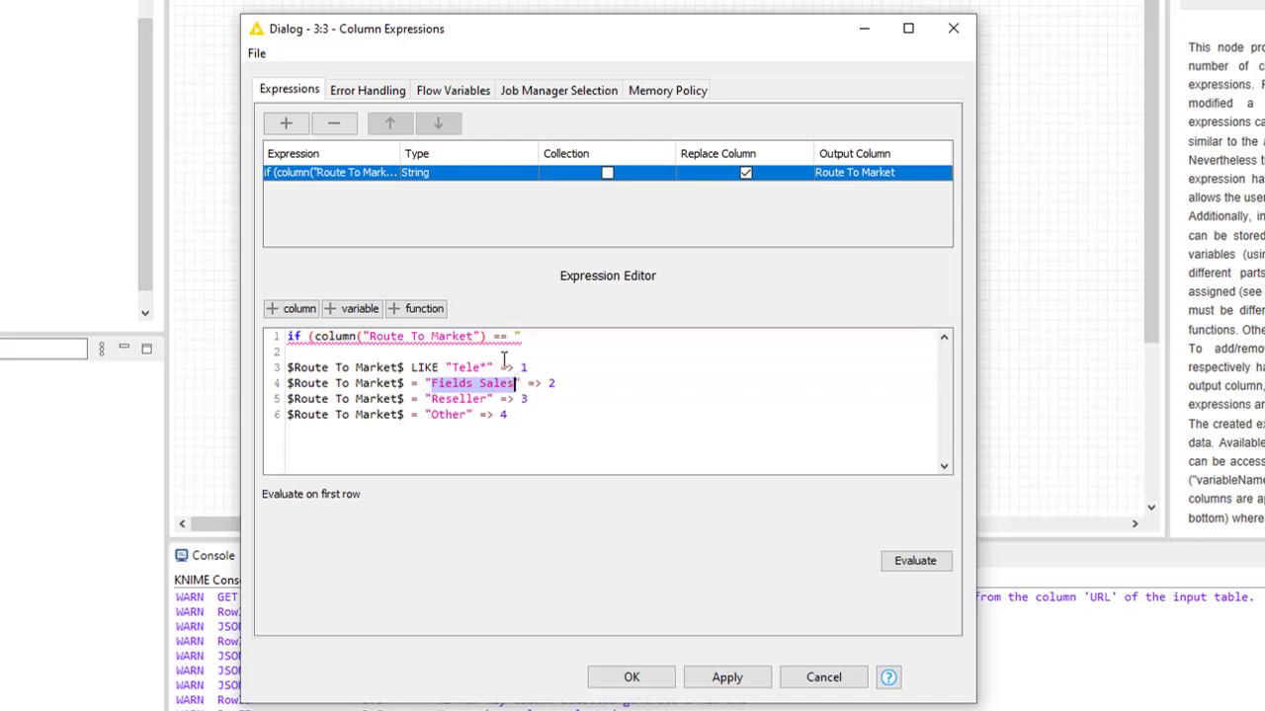
click(536, 336)
key(ctrl+v)
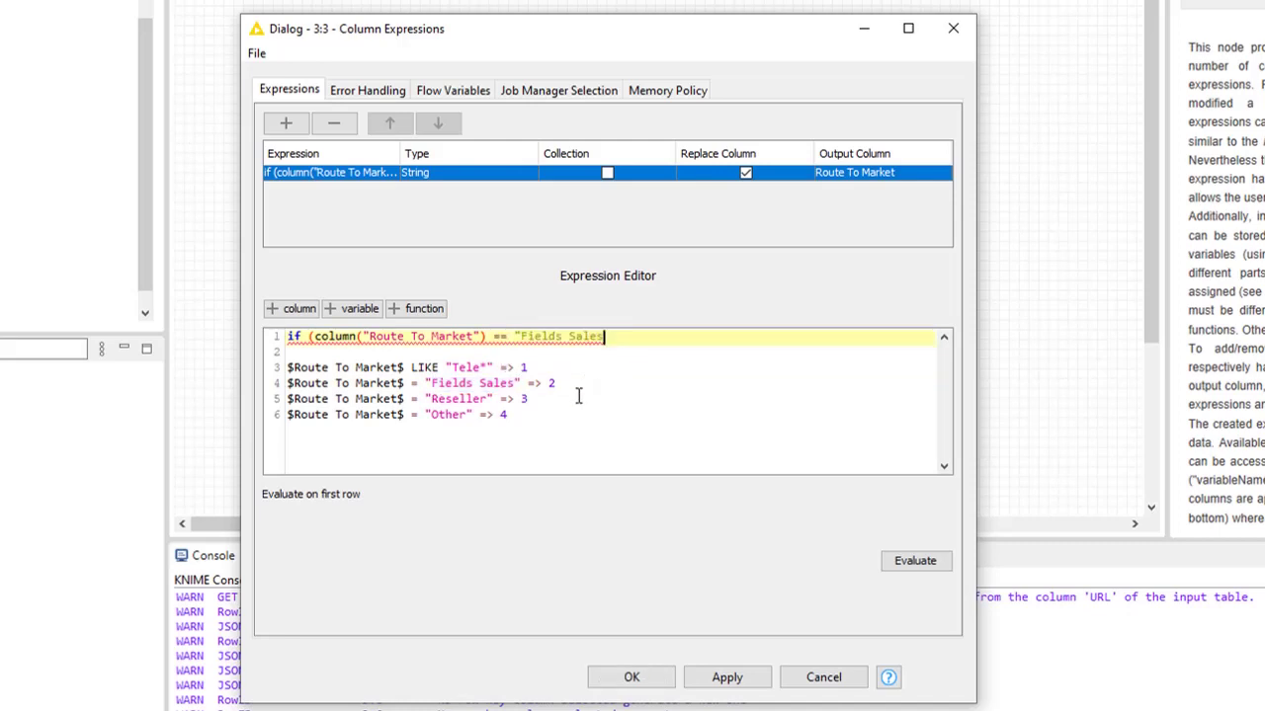
Open the code block of the Fields Sales condition and make it return "2";
text(" {)
key(Return)
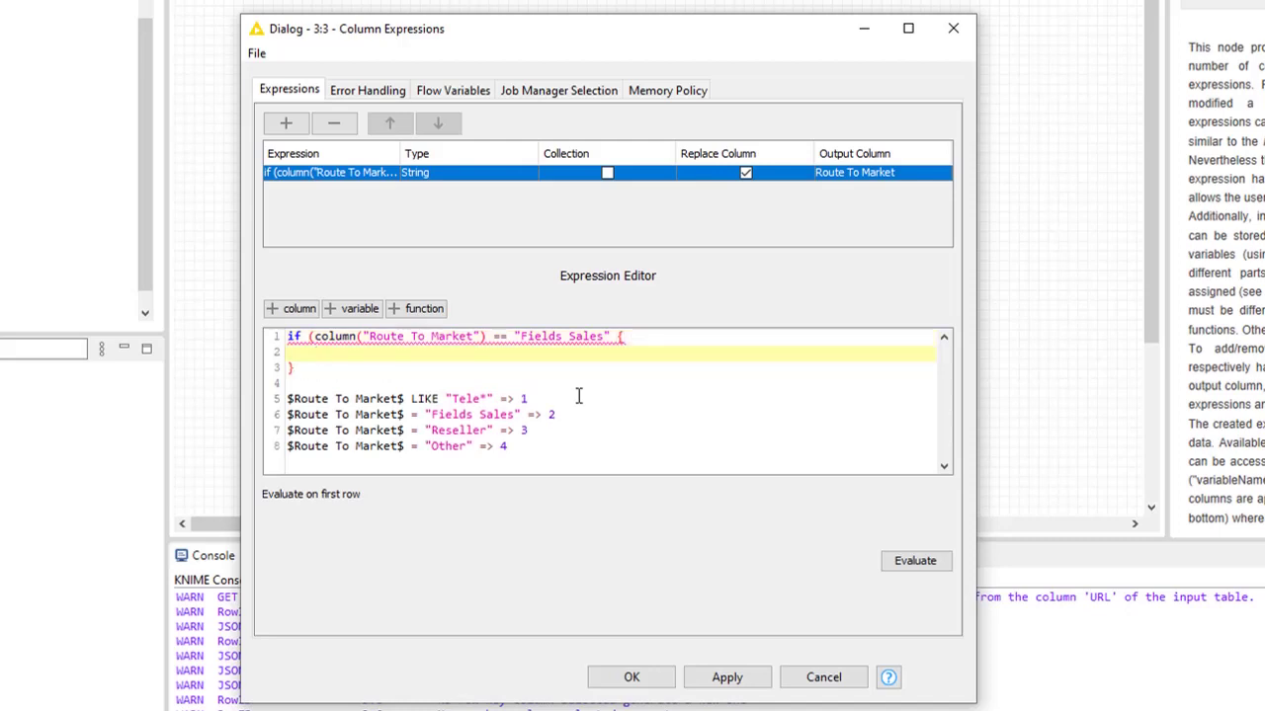
text("2";)
key(Down)
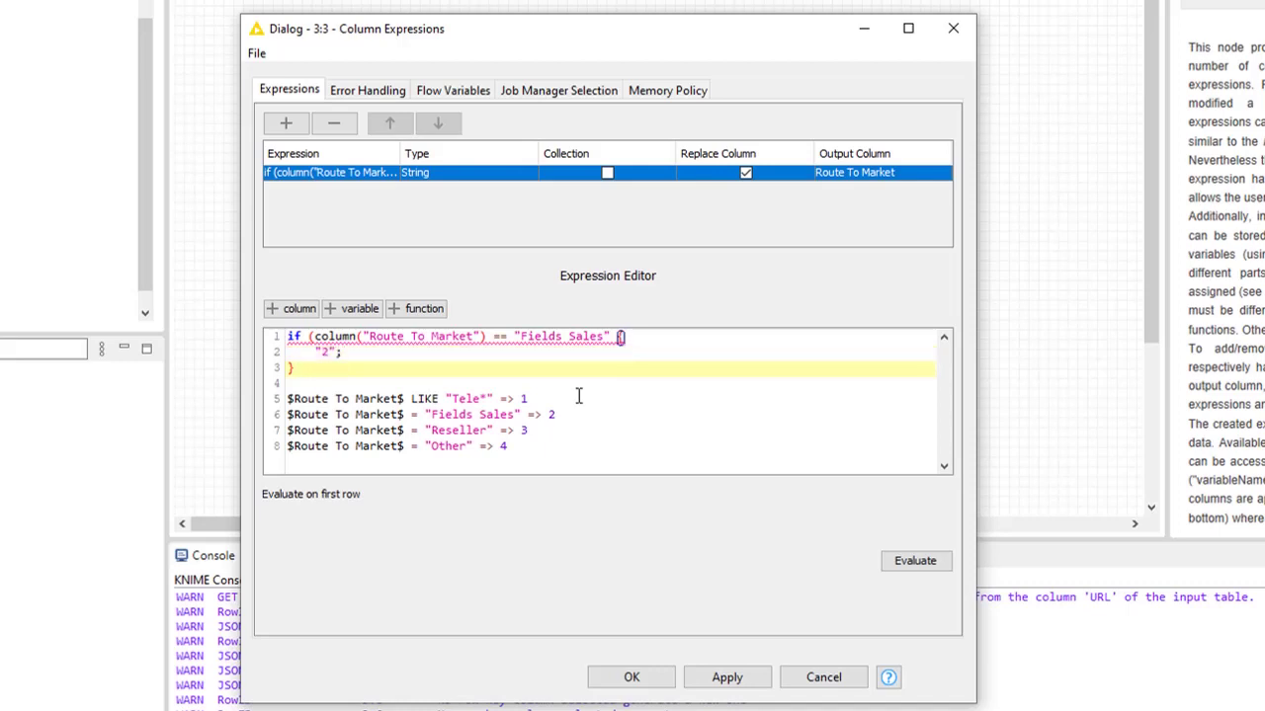
Add an else if branch for column("Route To Market") == "Reseller" that returns "3";, reusing the first condition's text
text(else if)
drag(314, 336, 633, 337)
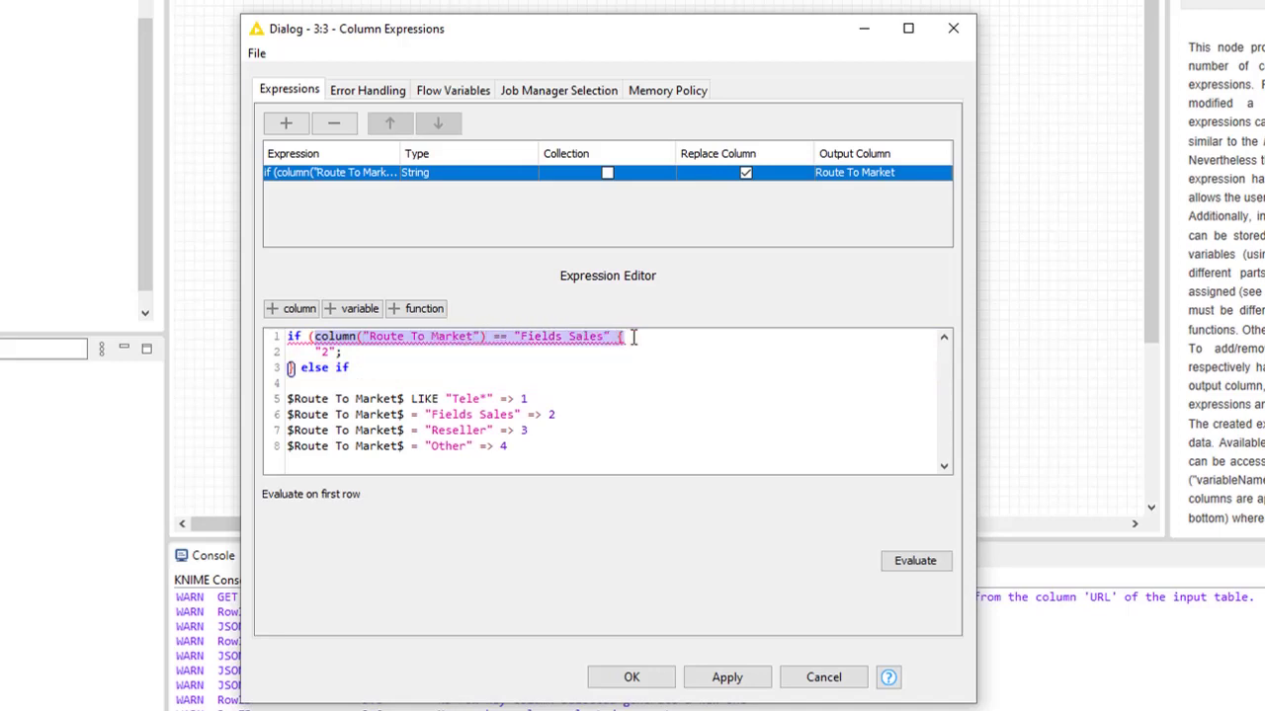
click(380, 369)
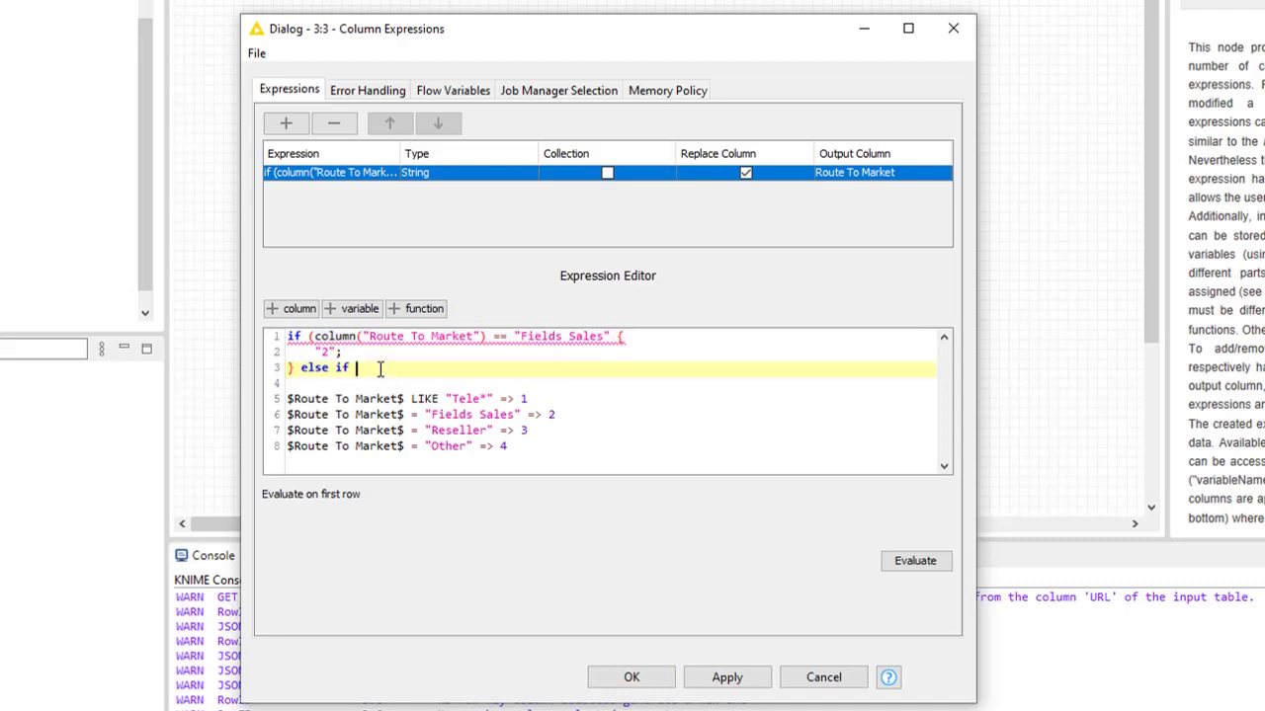
key(ctrl+v)
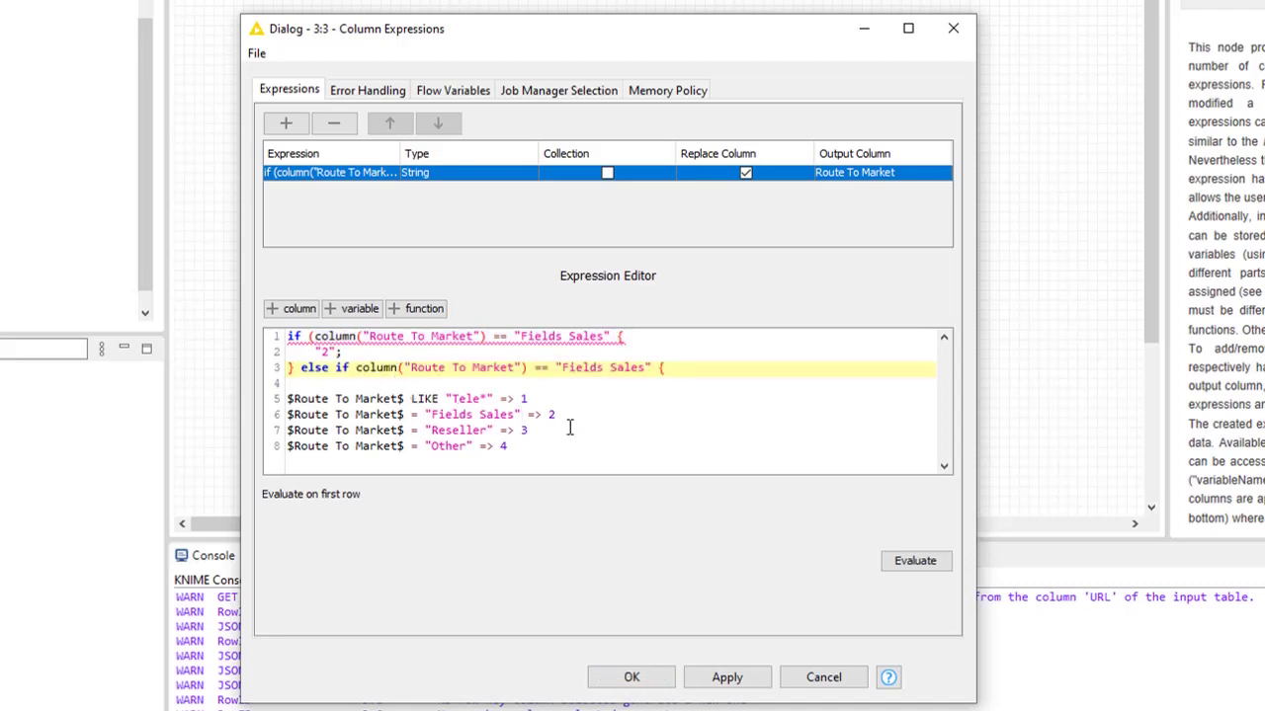
double_click(464, 429)
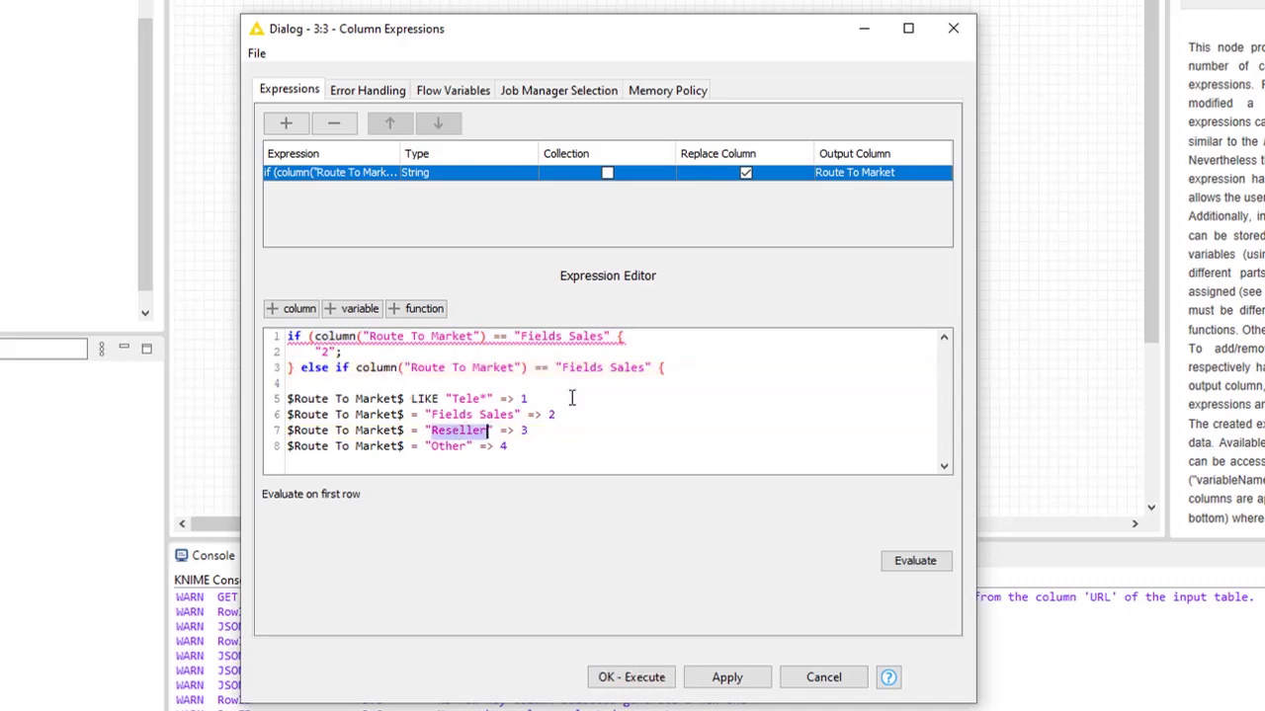
drag(563, 368, 649, 367)
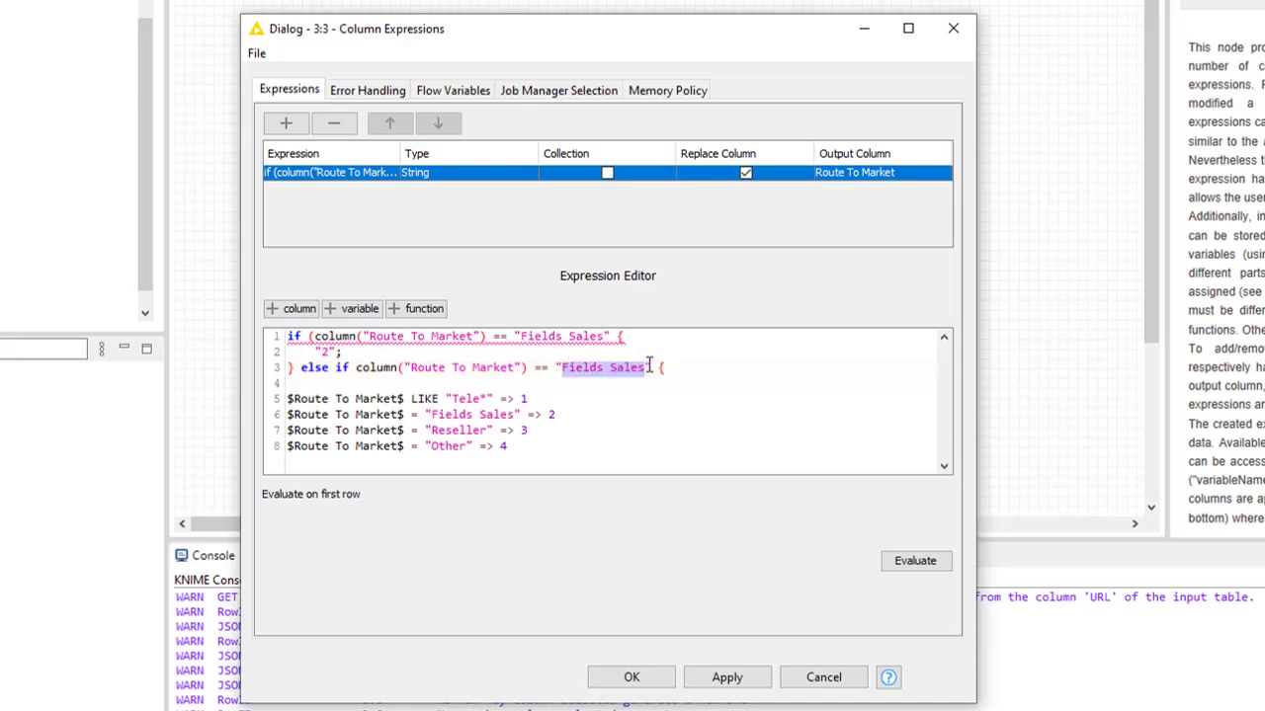
key(ctrl+v)
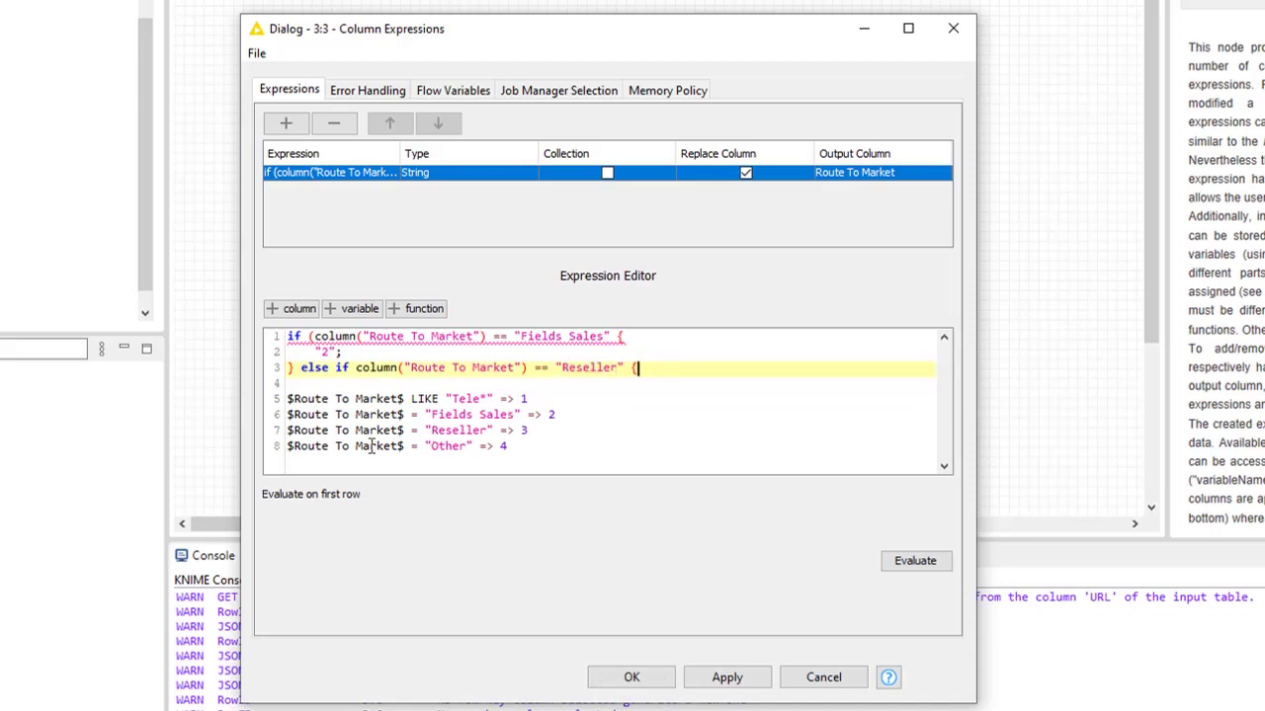
key(Return)
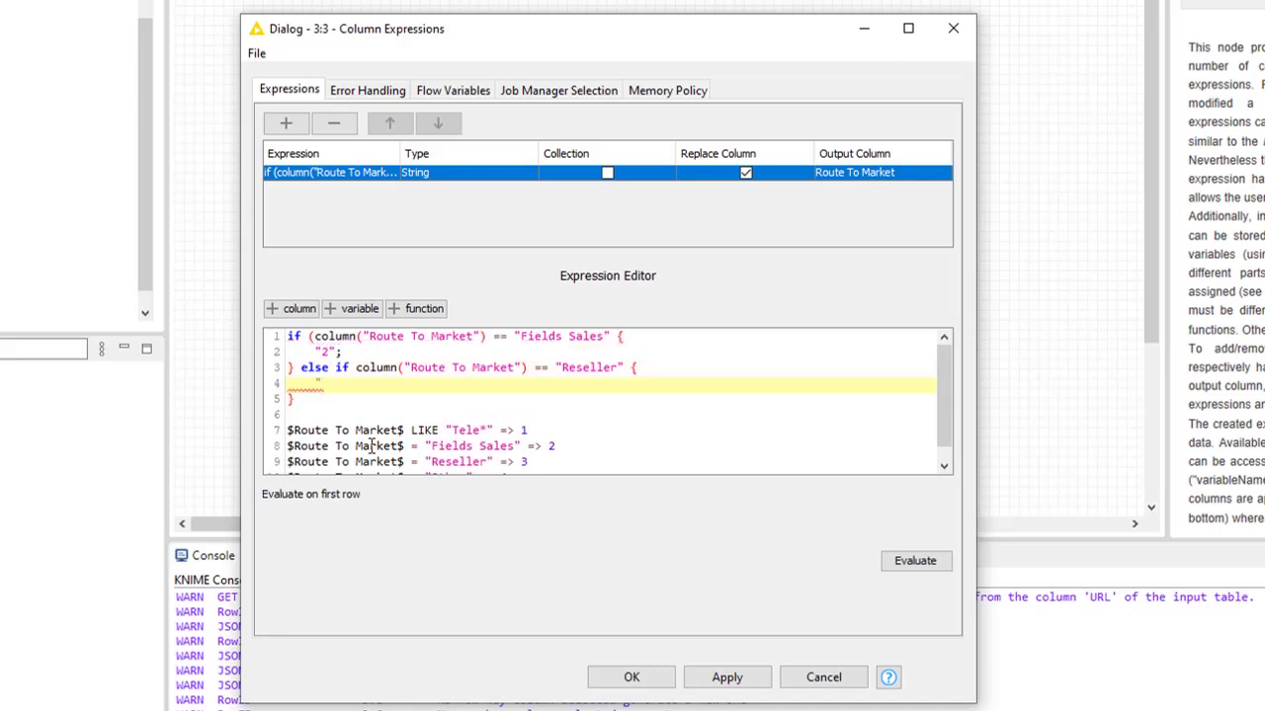
text("3";)
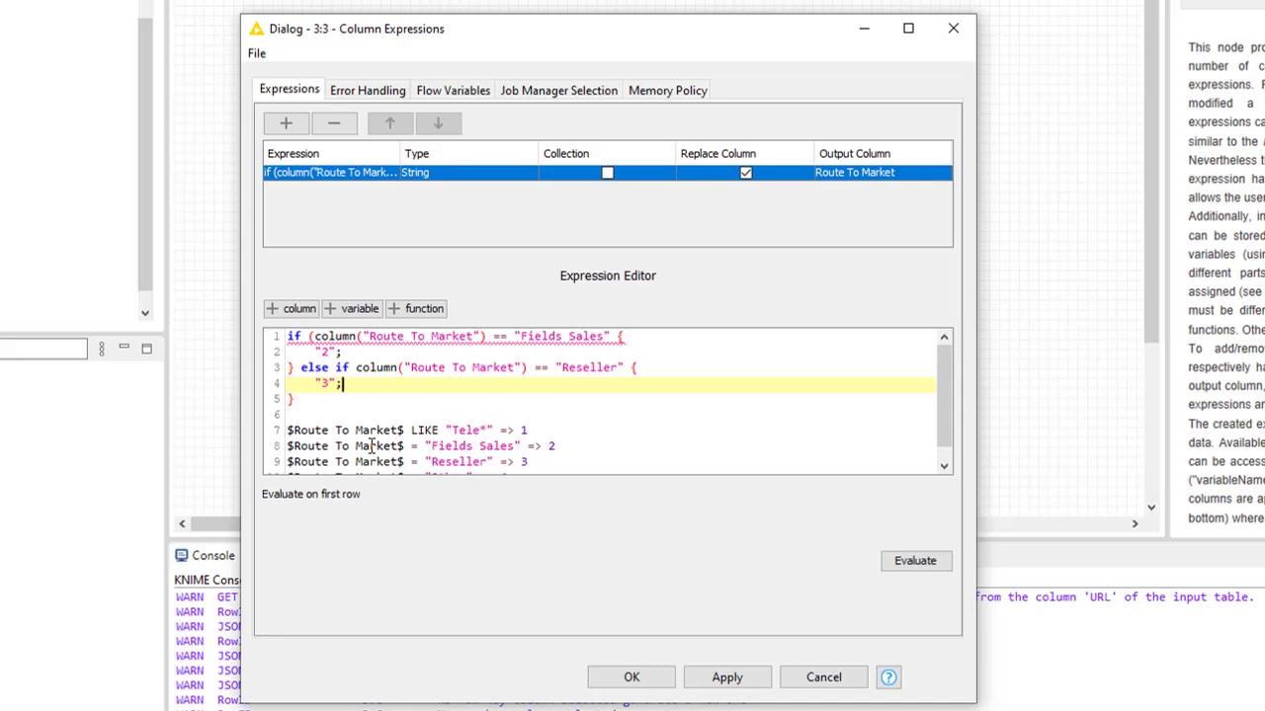
Begin another else if after the Reseller branch's closing brace and remove the stray word Reseller from it
key(Down)
text(e)
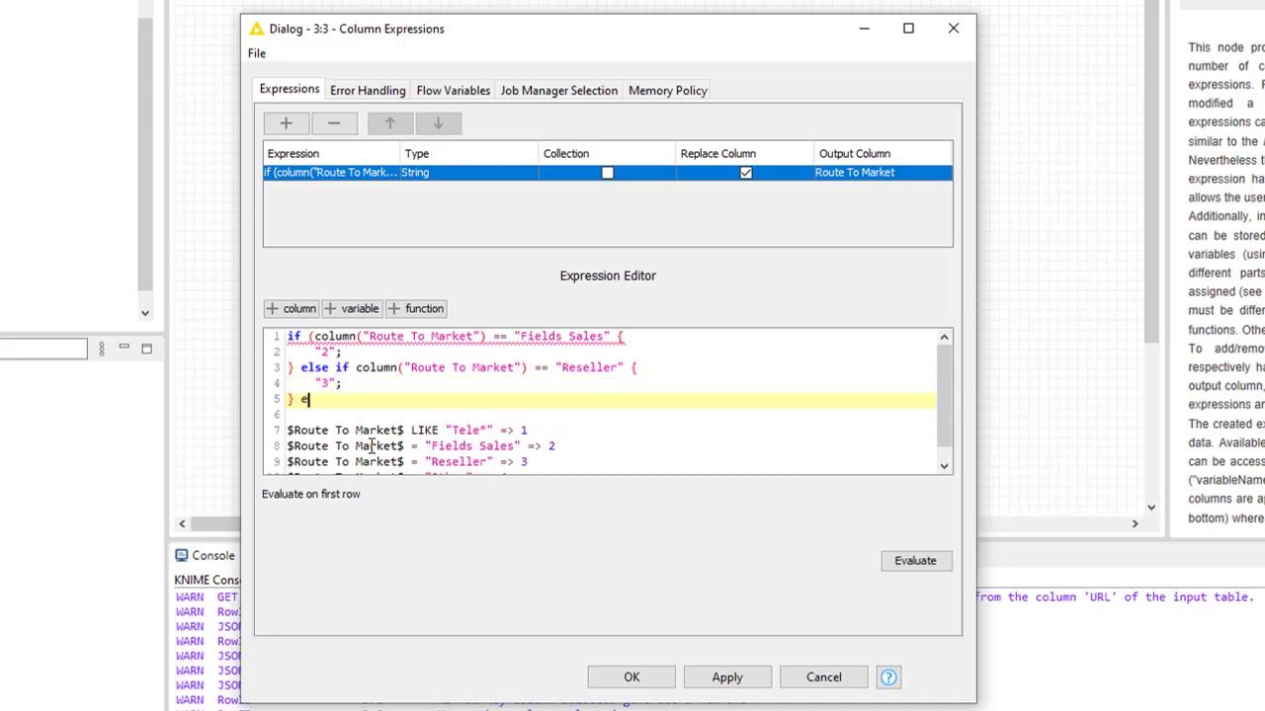
text(lse if Reseller)
key(shift+Left)
key(shift+Left)
key(shift+Left)
key(shift+Left)
key(shift+Left)
key(shift+Left)
key(shift+Left)
key(shift+Left)
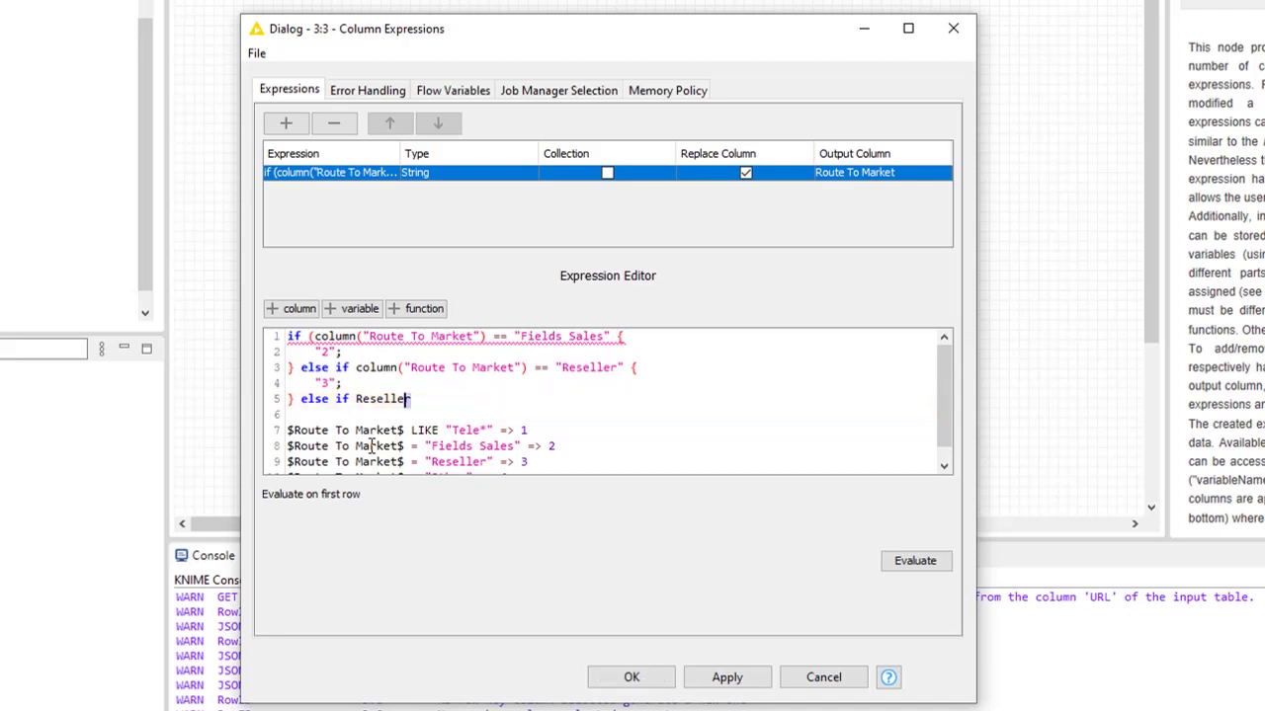
key(BackSpace)
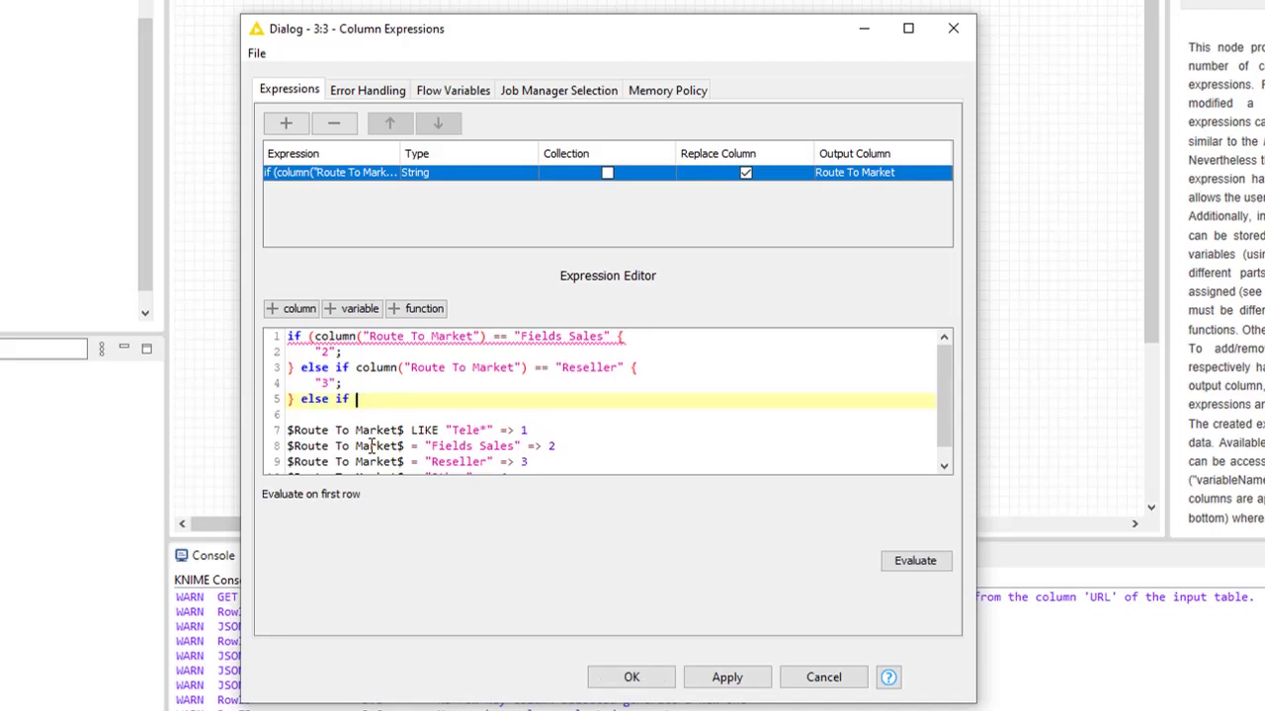
Complete the last else if condition as column("Route To Market") == "Other" {, reusing the Reseller condition and the value from the Other rule
drag(355, 367, 638, 368)
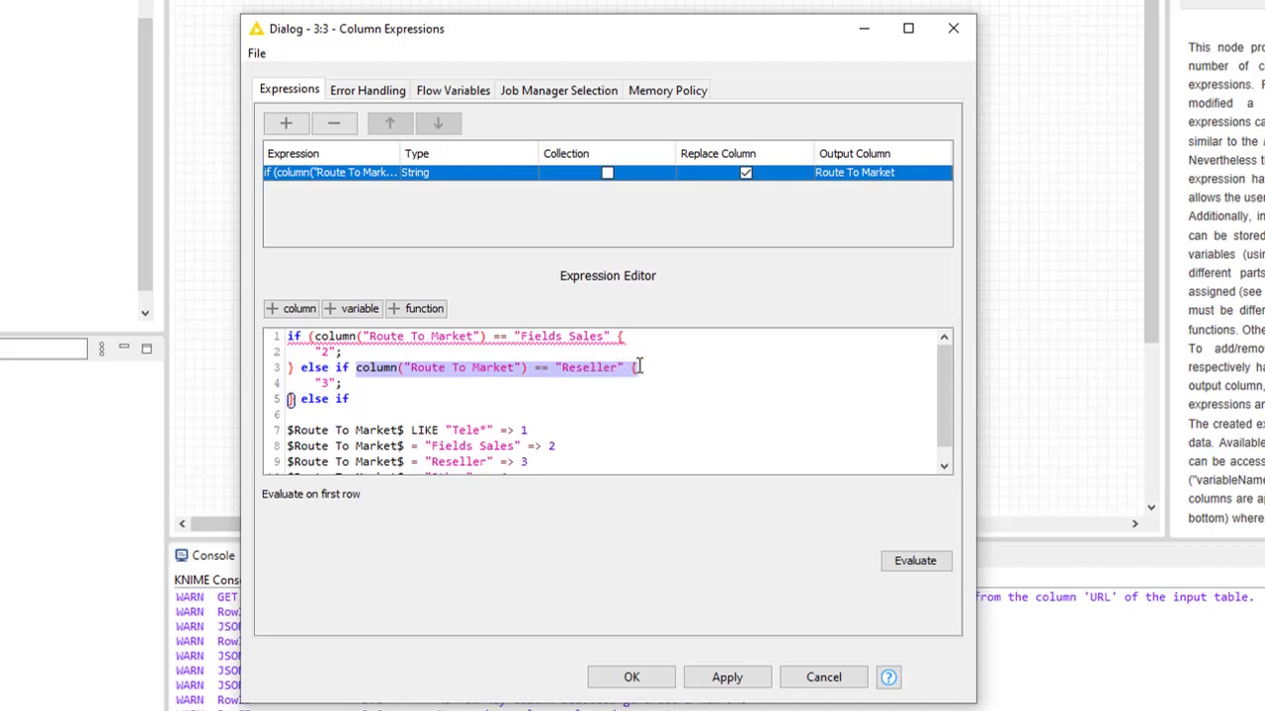
key(ctrl)
click(432, 399)
key(ctrl+v)
scroll(639, 385, down, 1)
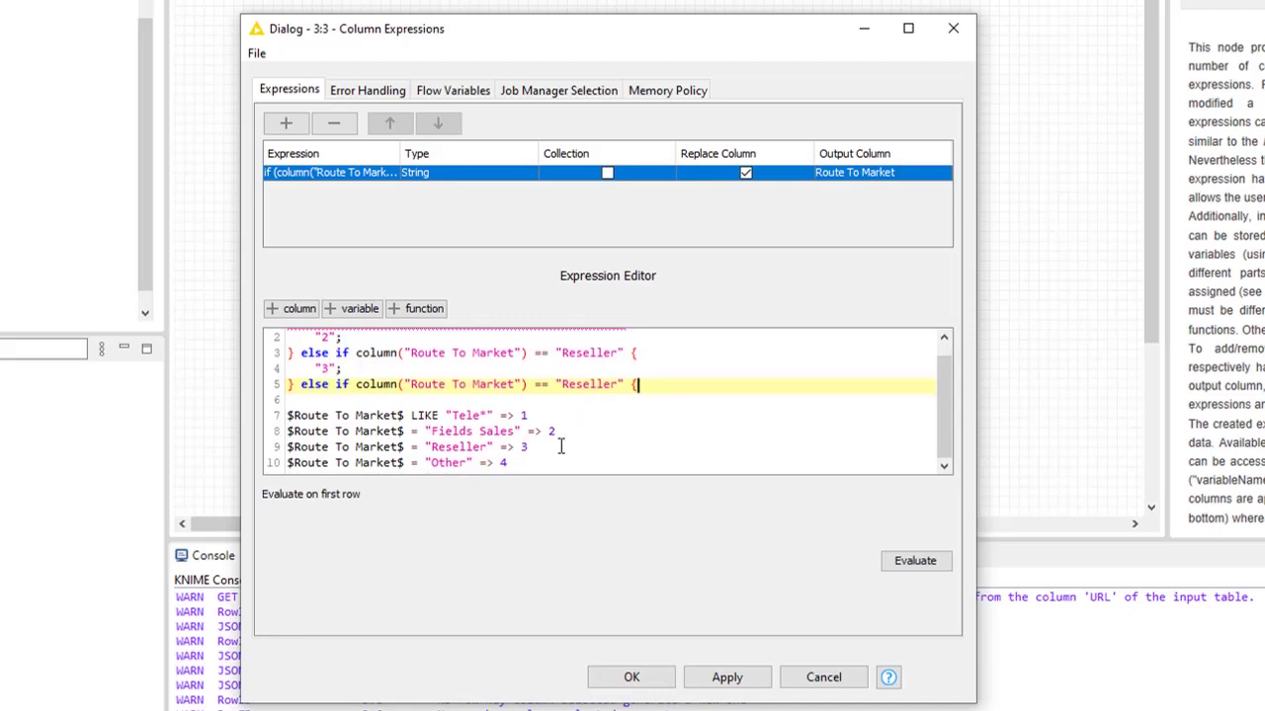
double_click(460, 466)
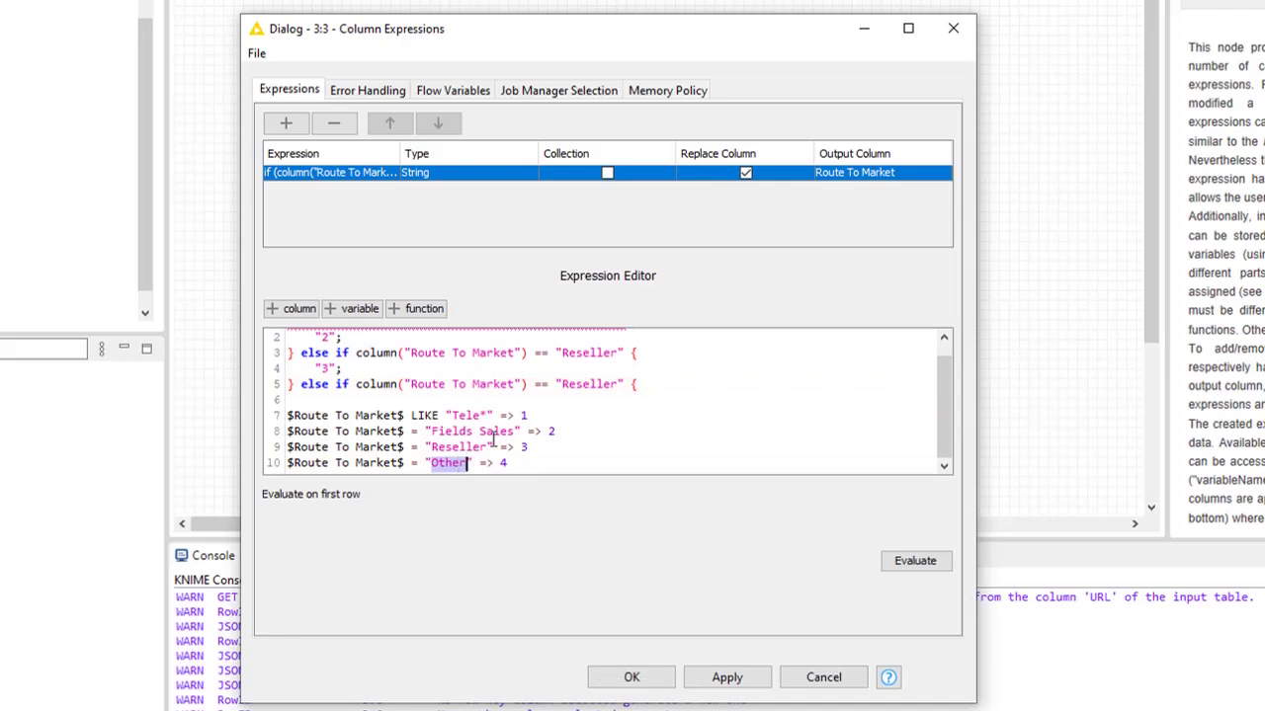
double_click(583, 384)
key(ctrl+v)
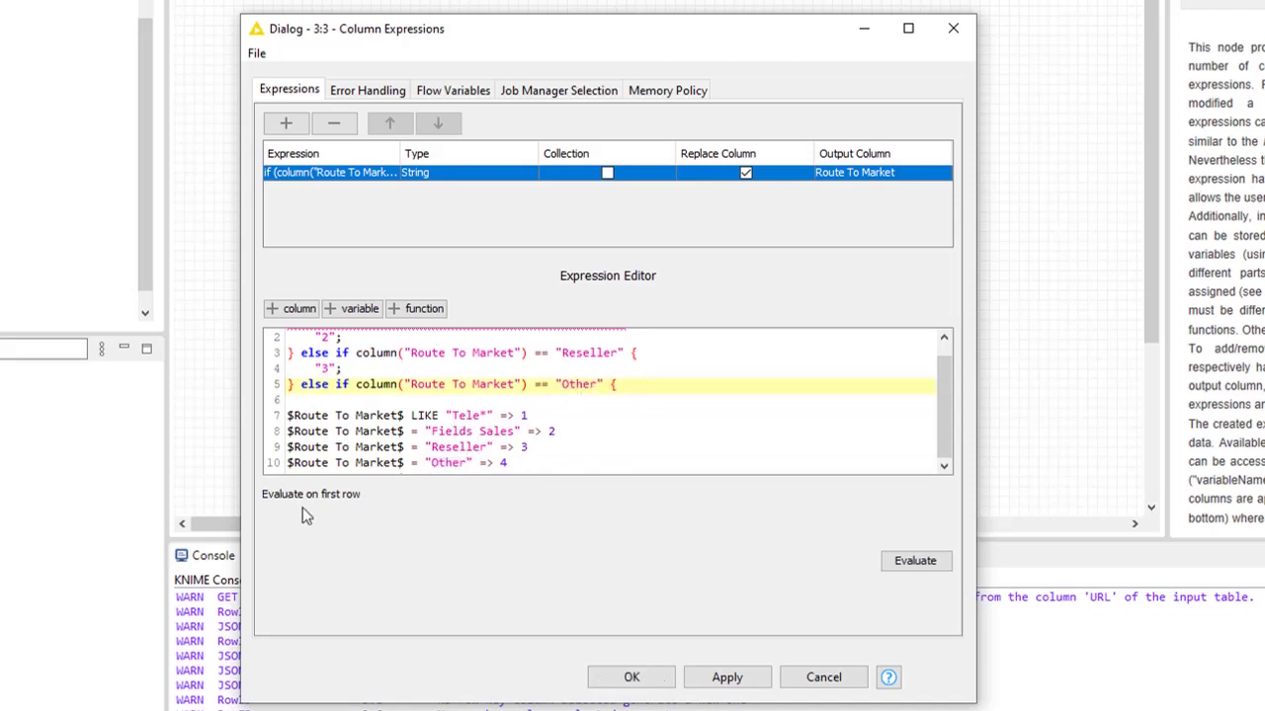
Make the Other branch return "4"; and add a final else that returns "1";
key(Return)
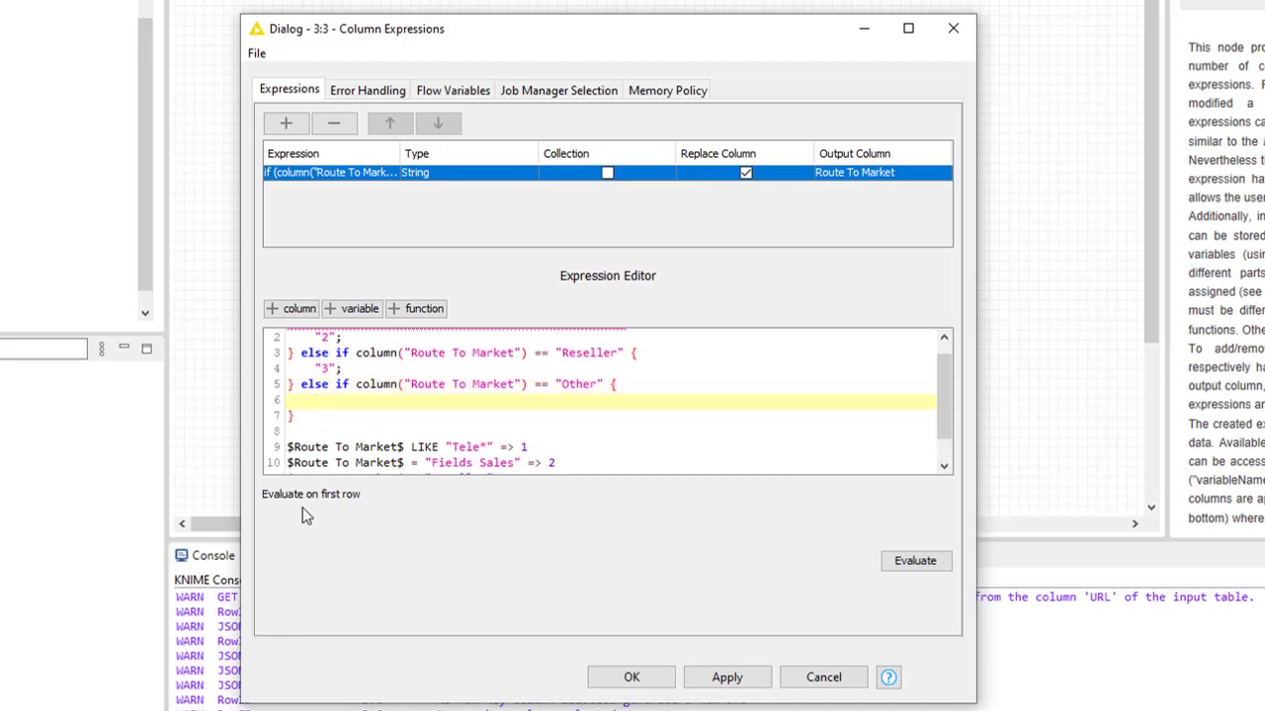
text("4";)
key(Down)
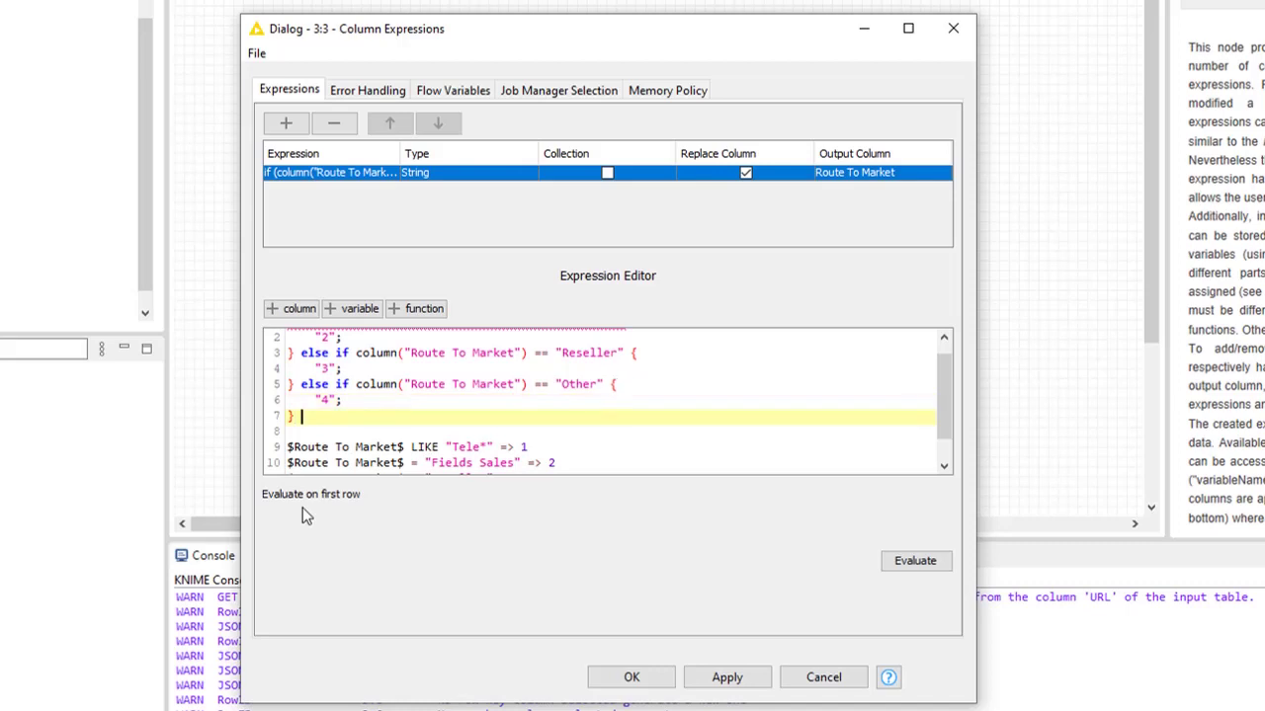
text(else "5)
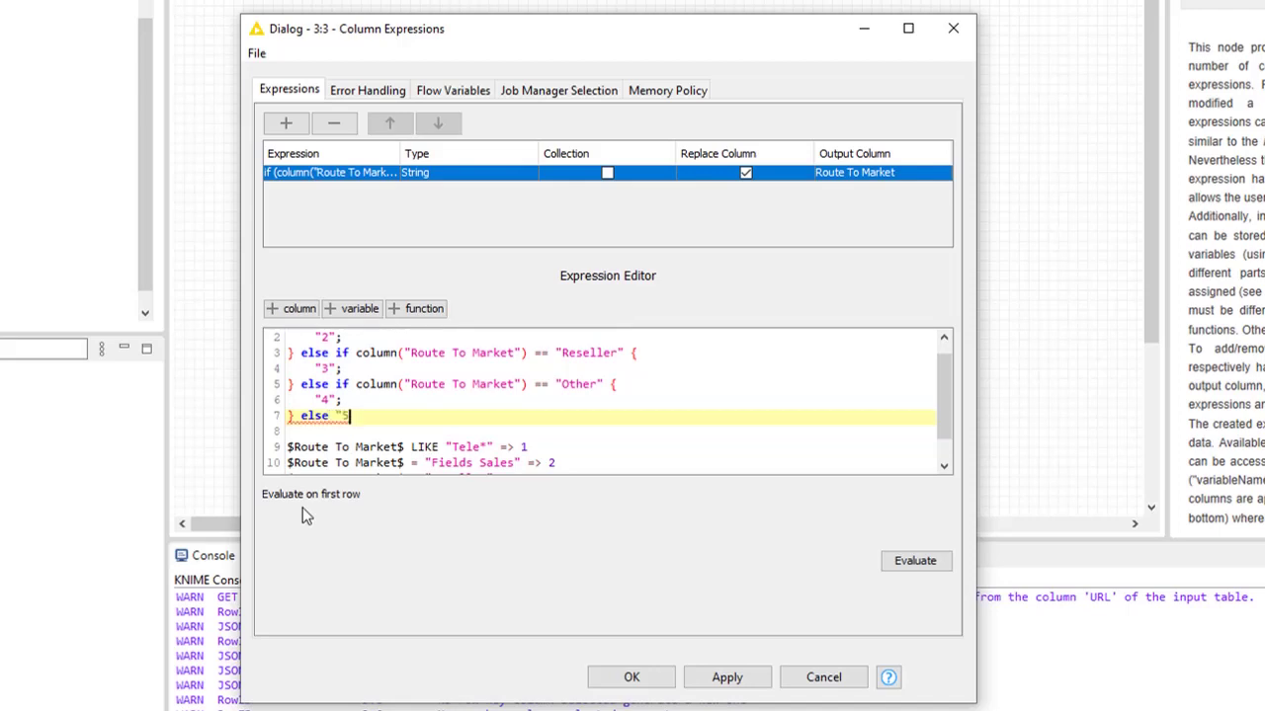
key(BackSpace)
key(BackSpace)
text("1";)
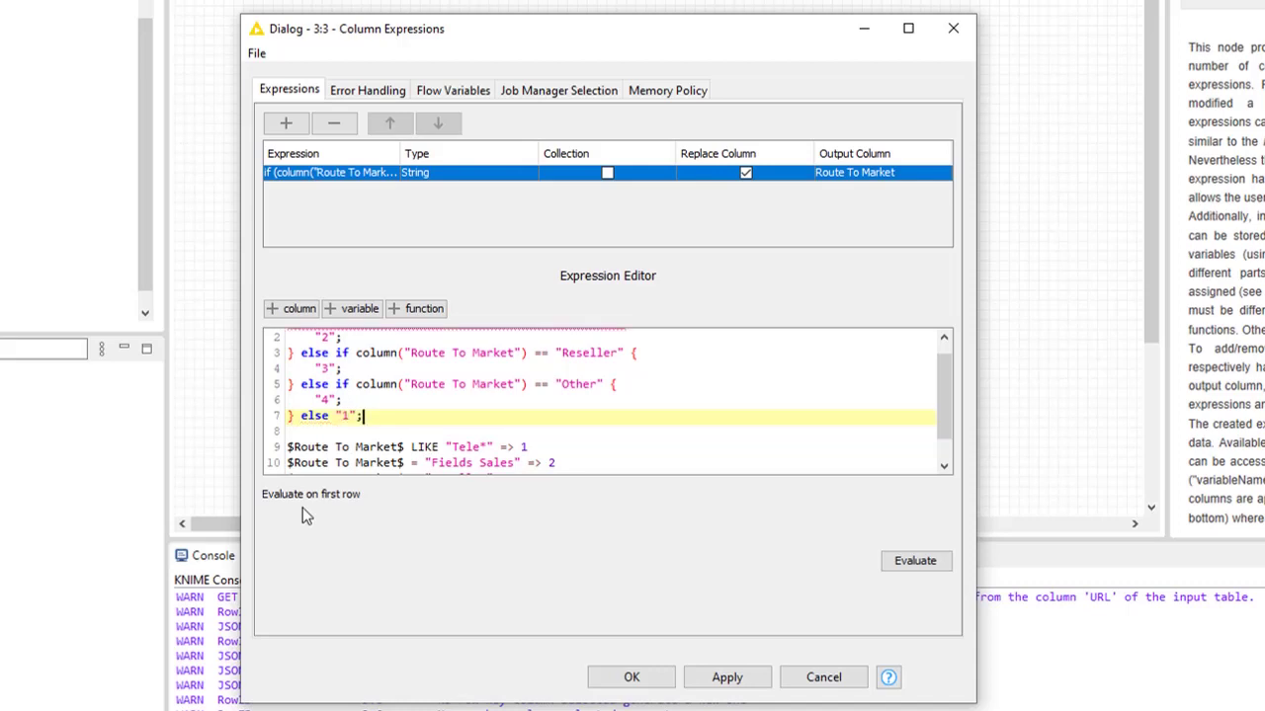
Delete the four pasted Rule Engine lines and the empty lines below the if/else code
key(Down)
key(shift+Down)
key(shift+Down)
key(shift+Down)
key(shift+Down)
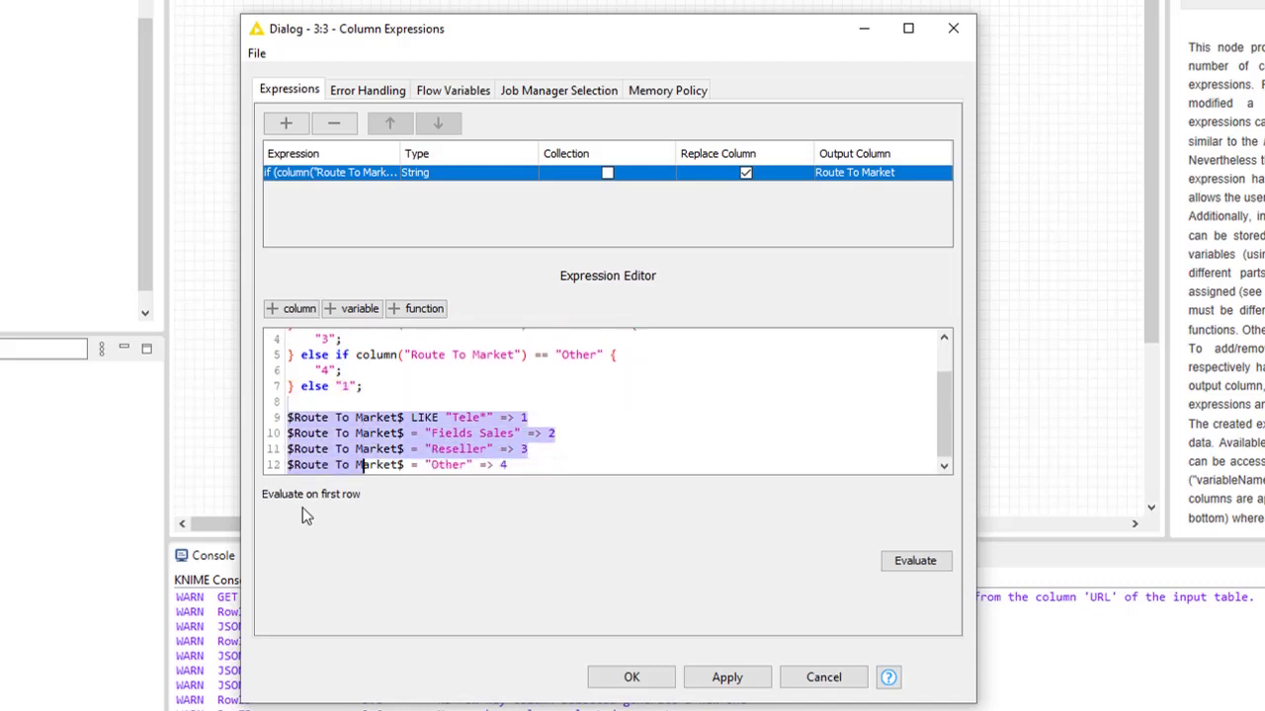
key(shift+End)
key(Delete)
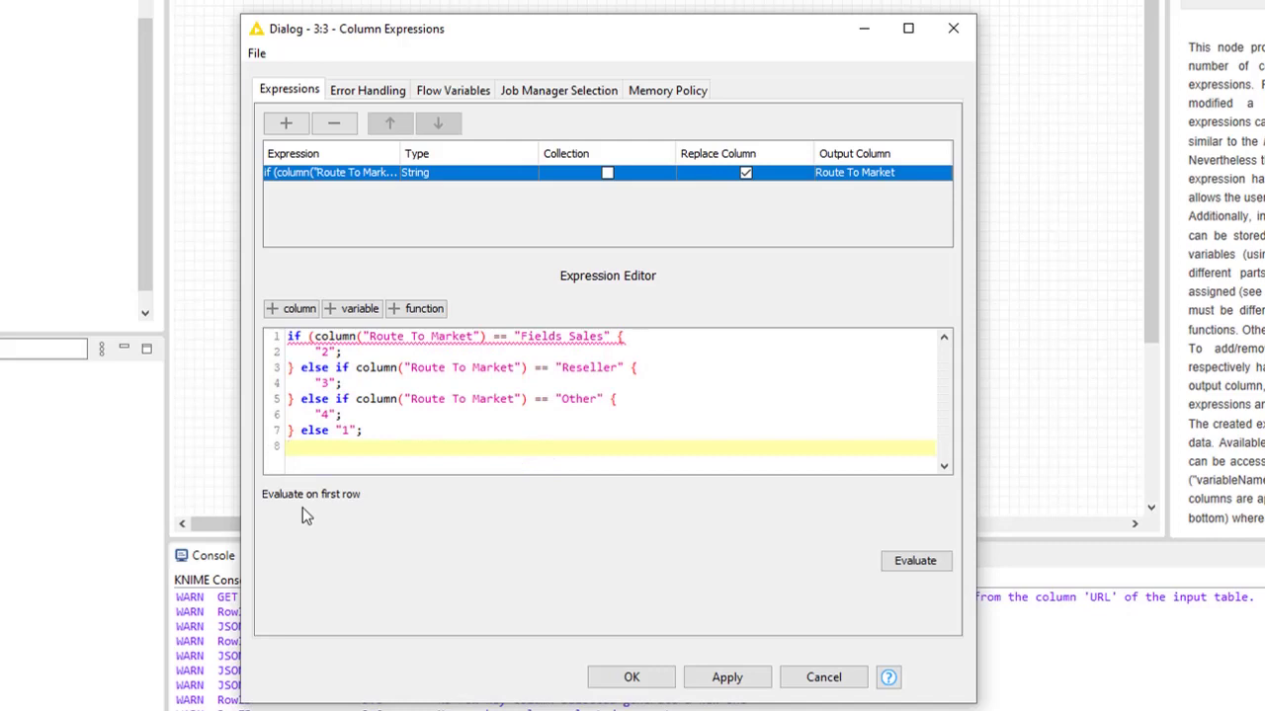
key(BackSpace)
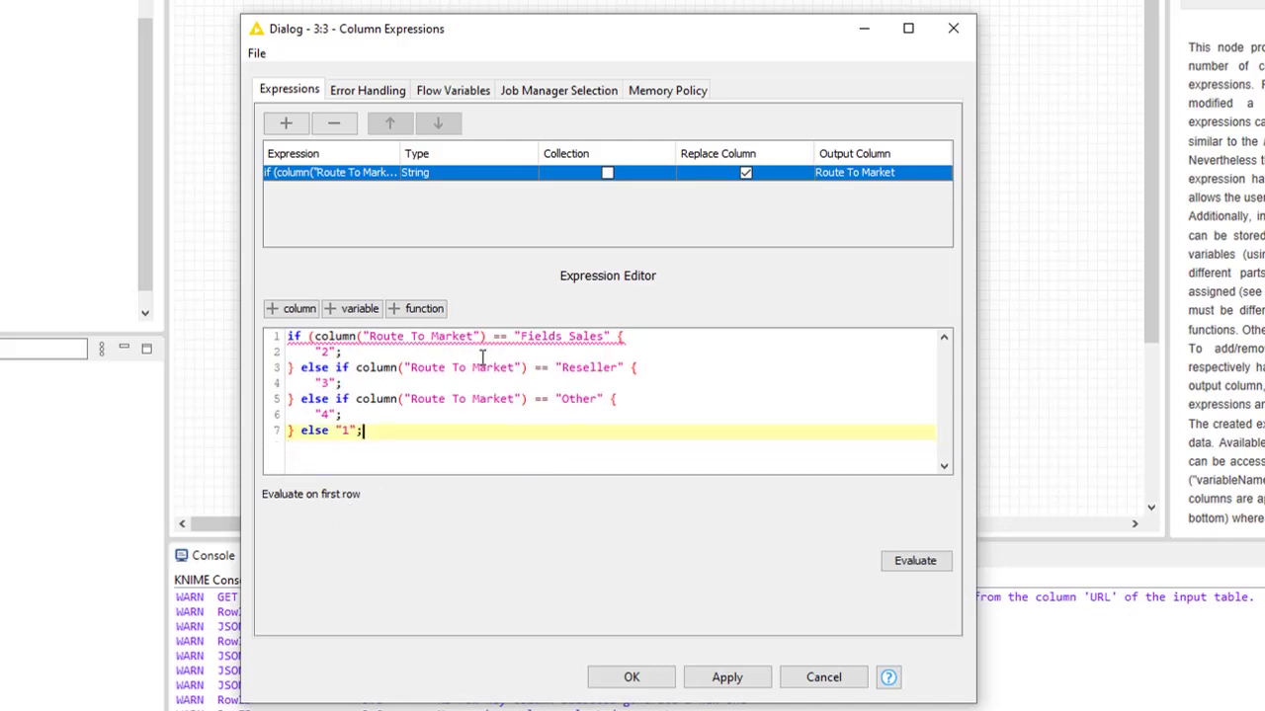
Evaluate the expression, add the closing parenthesis to the Fields Sales, Reseller and Other conditions, and evaluate again
click(947, 563)
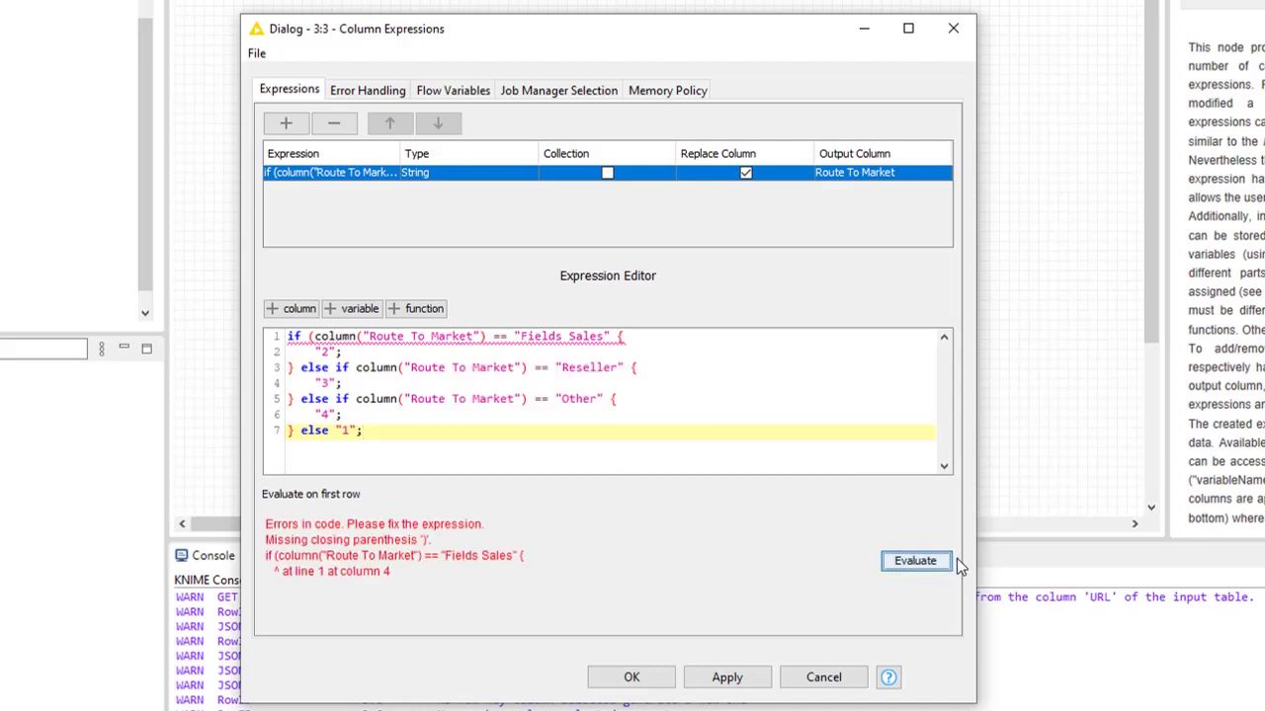
click(612, 337)
text())
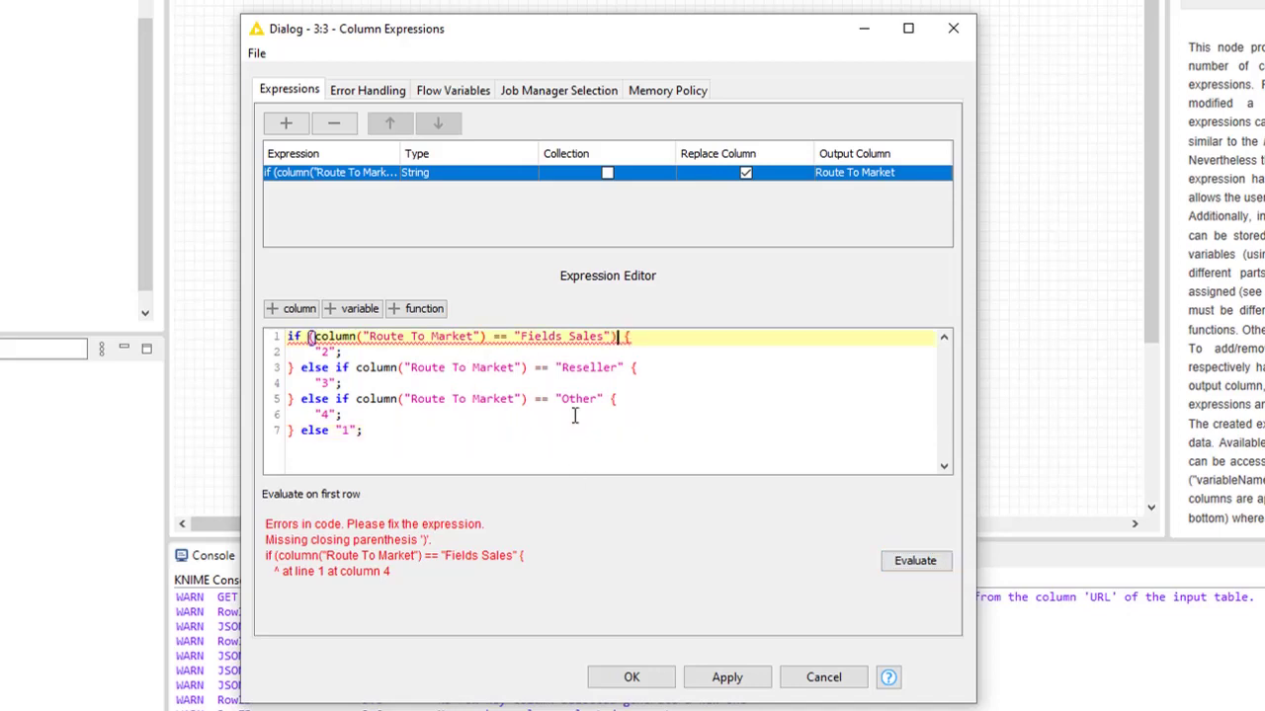
key(Down)
key(Down)
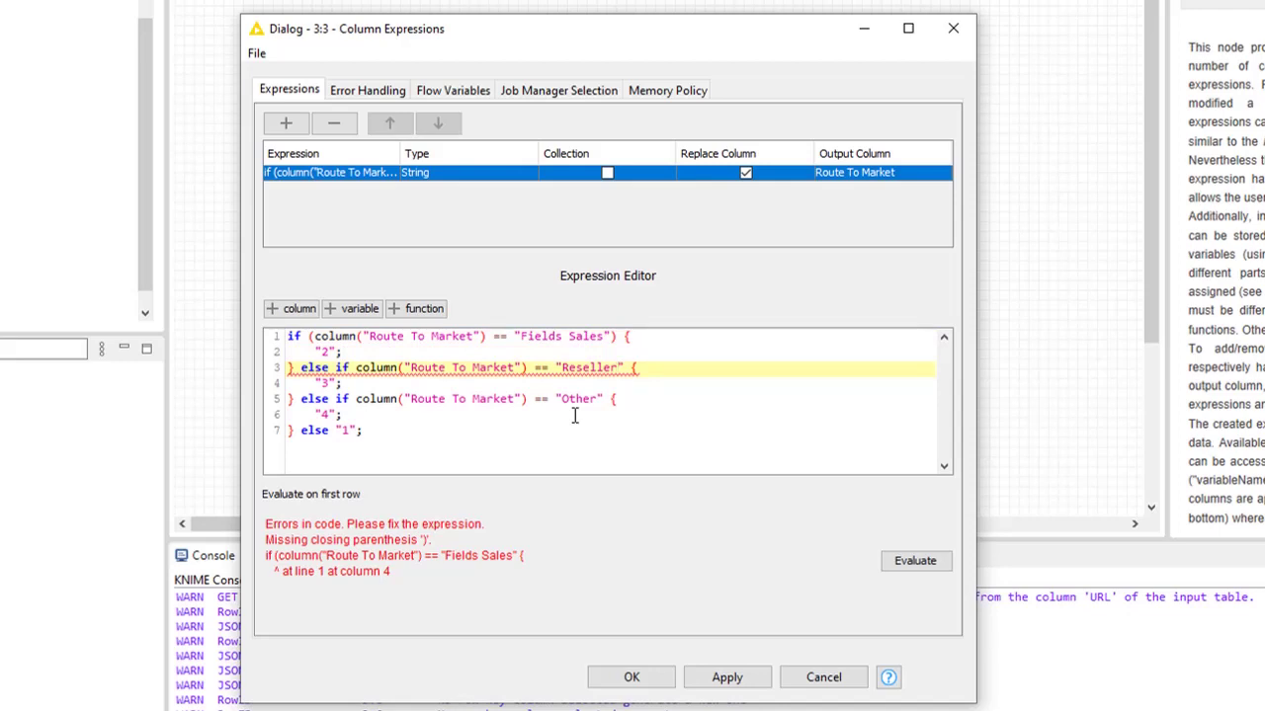
text())
key(Down)
key(Down)
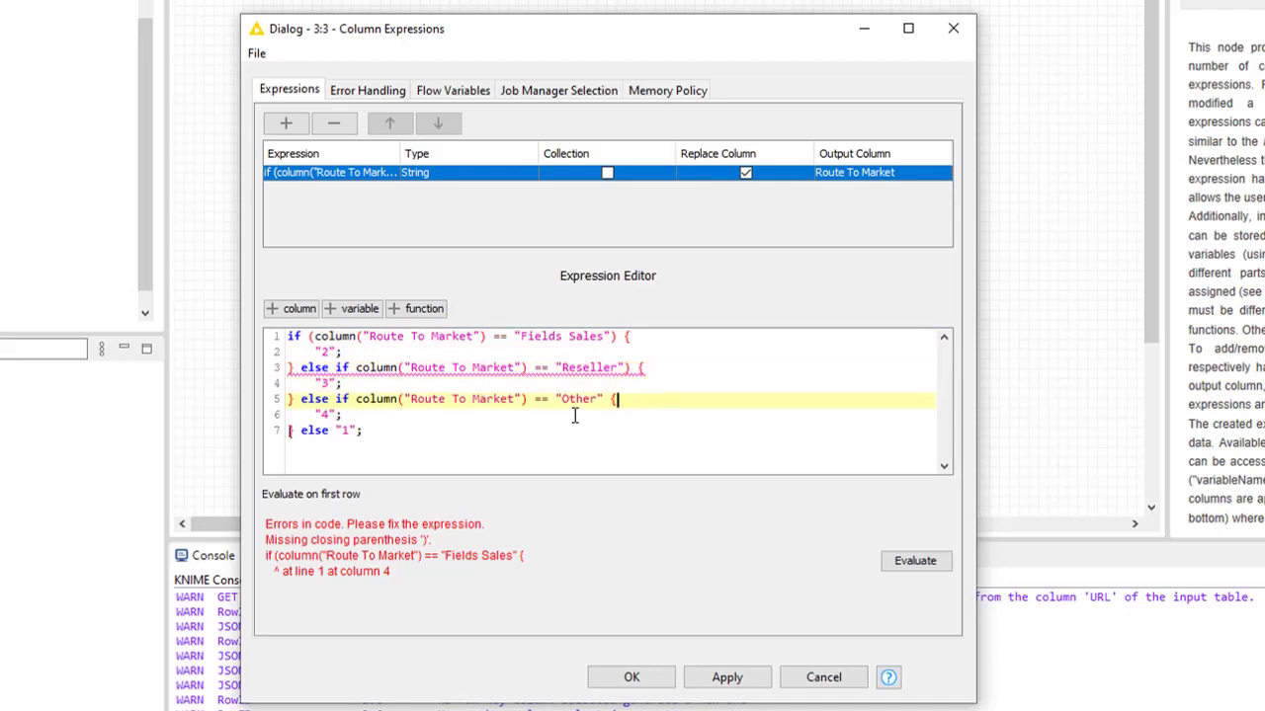
key(Left)
key(Left)
text())
click(915, 563)
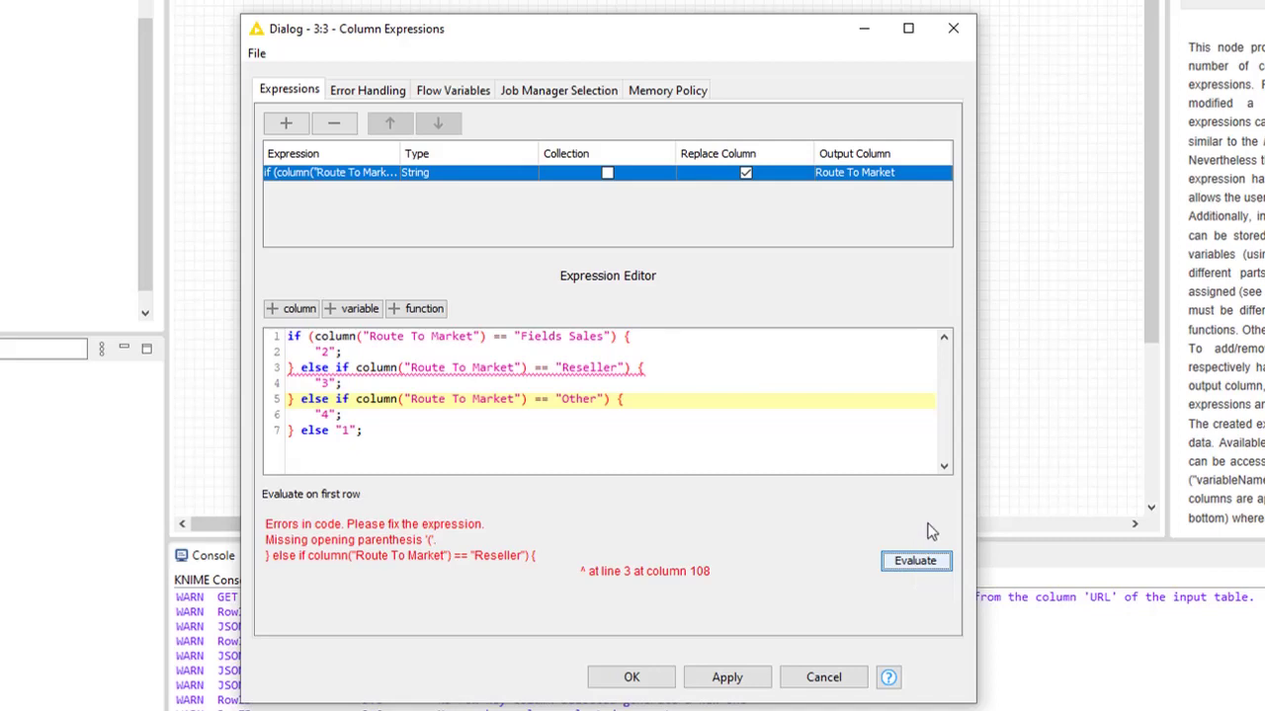
Insert the opening parenthesis before column in the Reseller and Other conditions and evaluate the expression on the first row
click(355, 368)
text(()
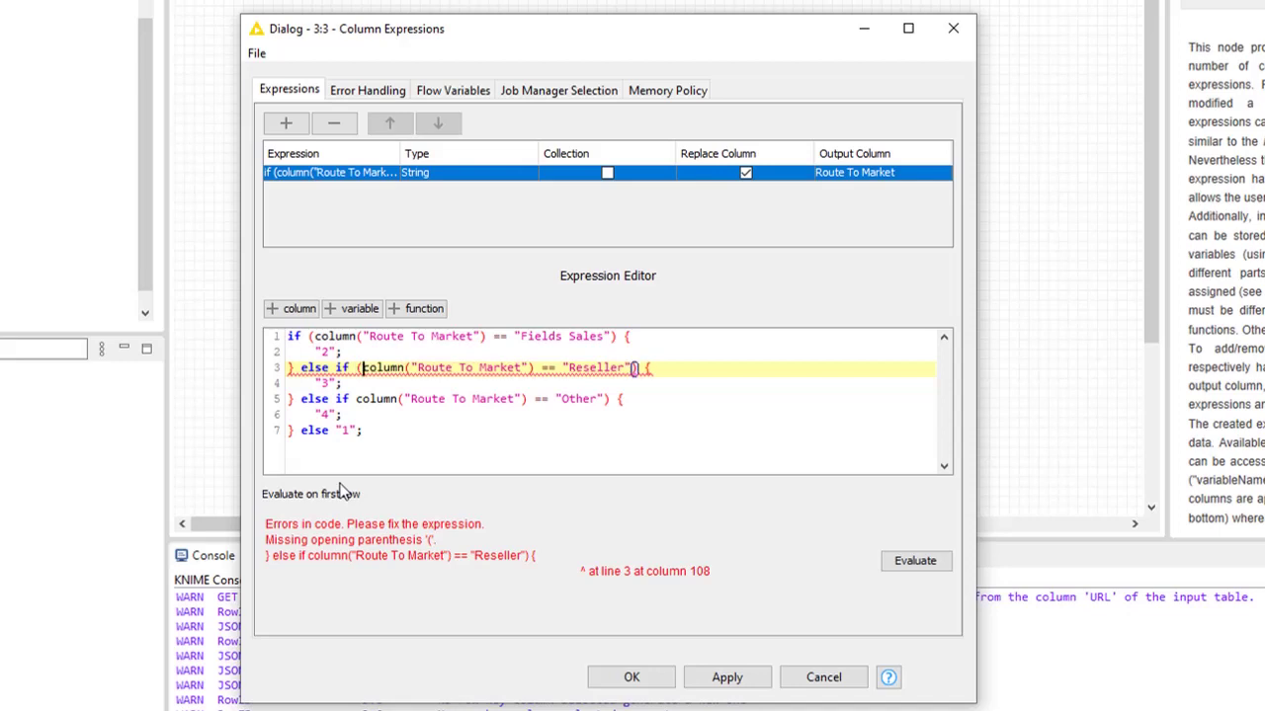
key(Down)
key(Down)
key(Left)
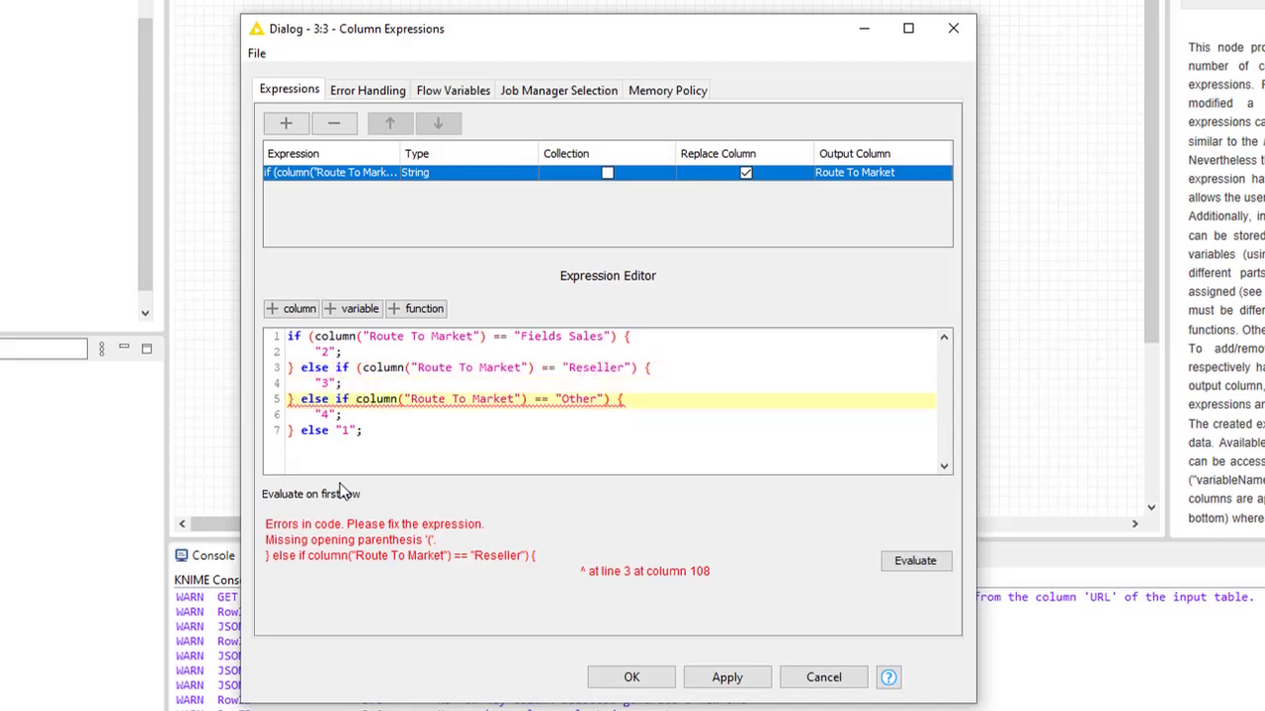
text(()
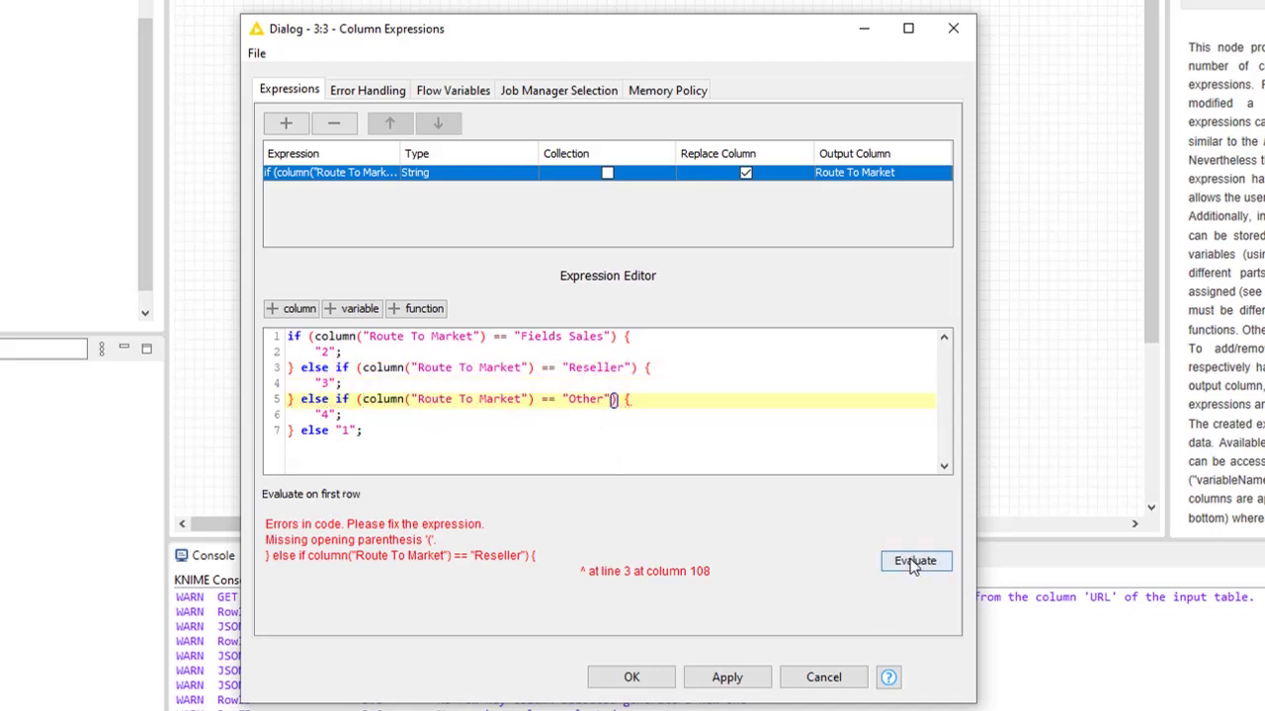
click(914, 562)
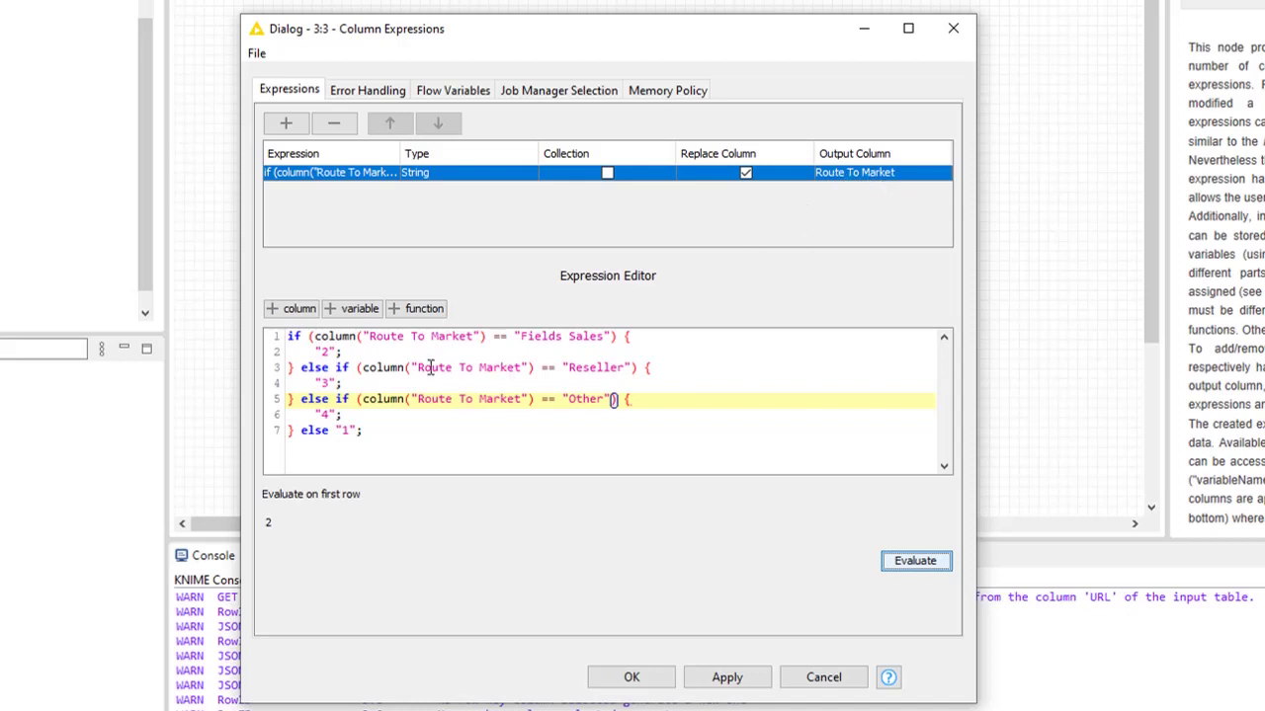
Accept the Column Expressions settings and execute the node
click(631, 677)
right_click(507, 297)
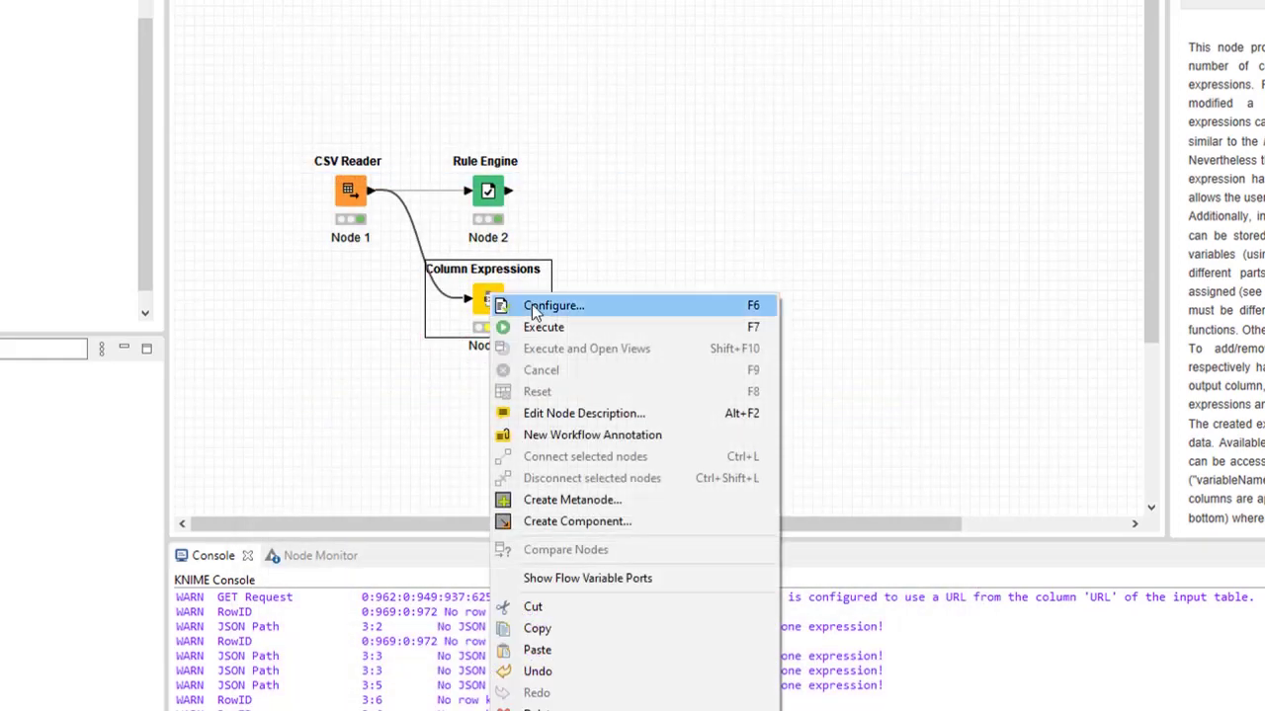
click(558, 327)
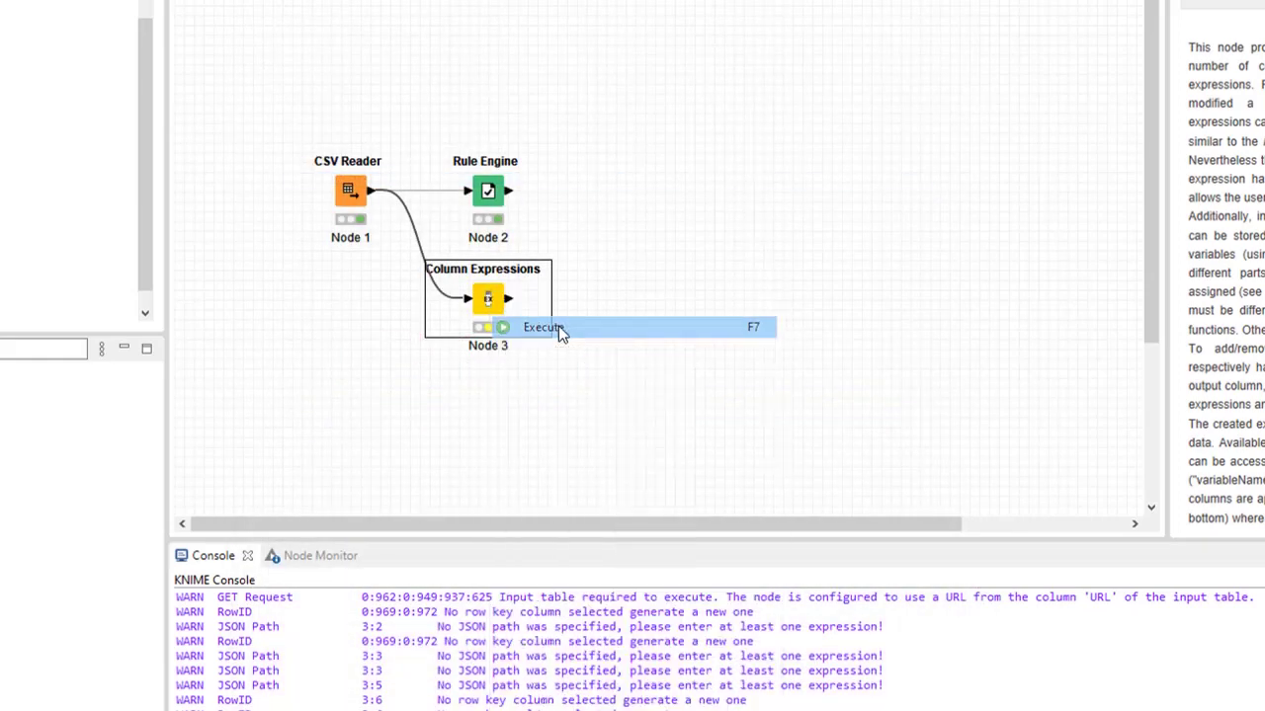
Check the recoded Route To Market column in the Column Expressions output table, widening the neighbouring columns, and close the table
right_click(488, 299)
click(573, 707)
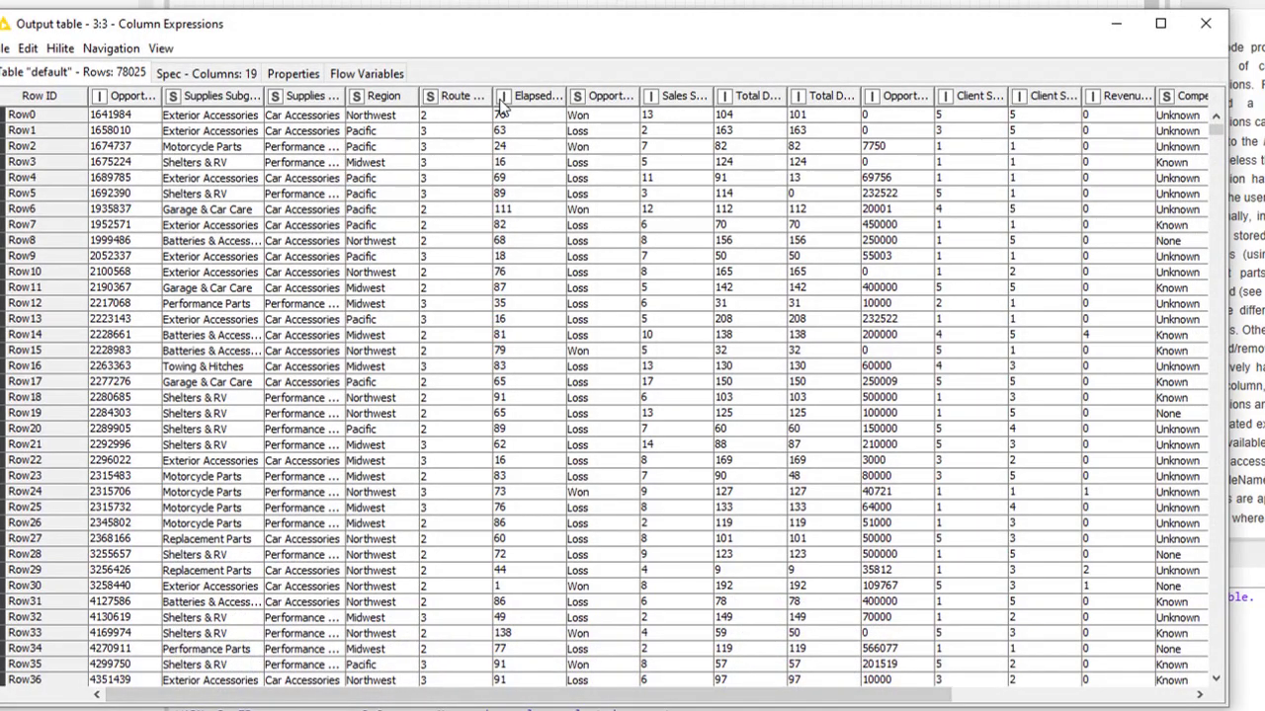
drag(494, 96, 670, 96)
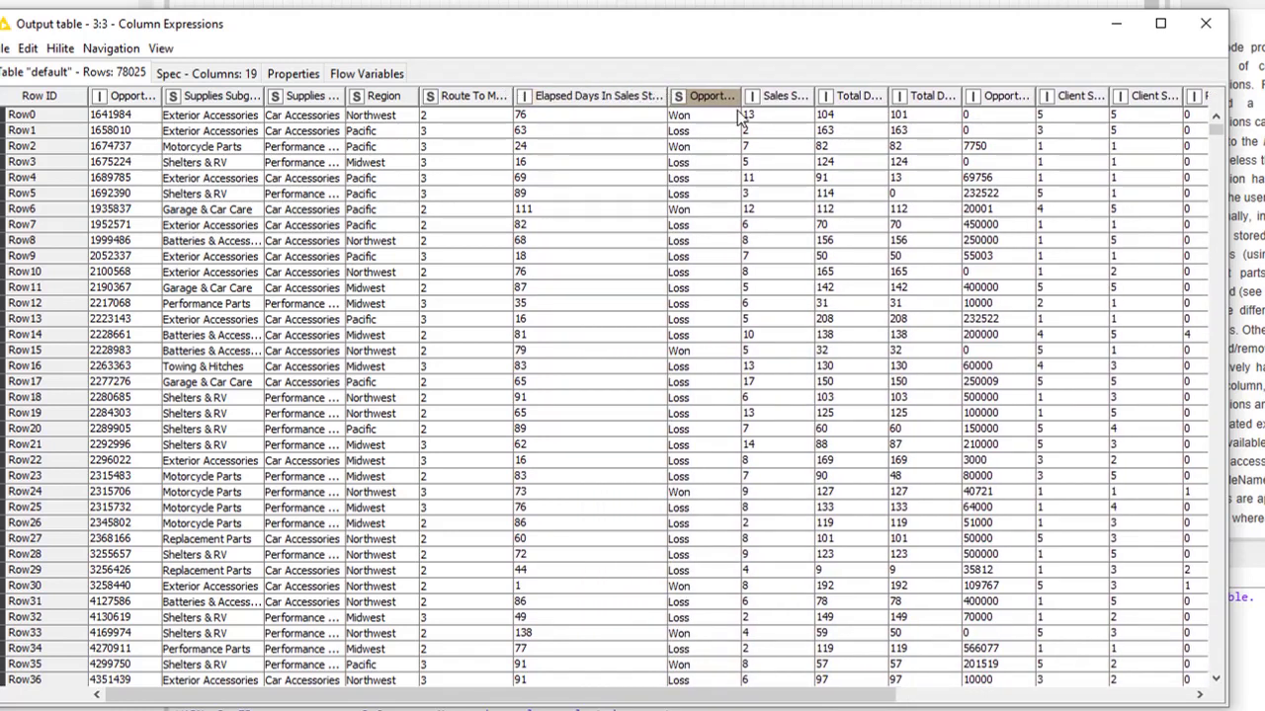
click(1214, 32)
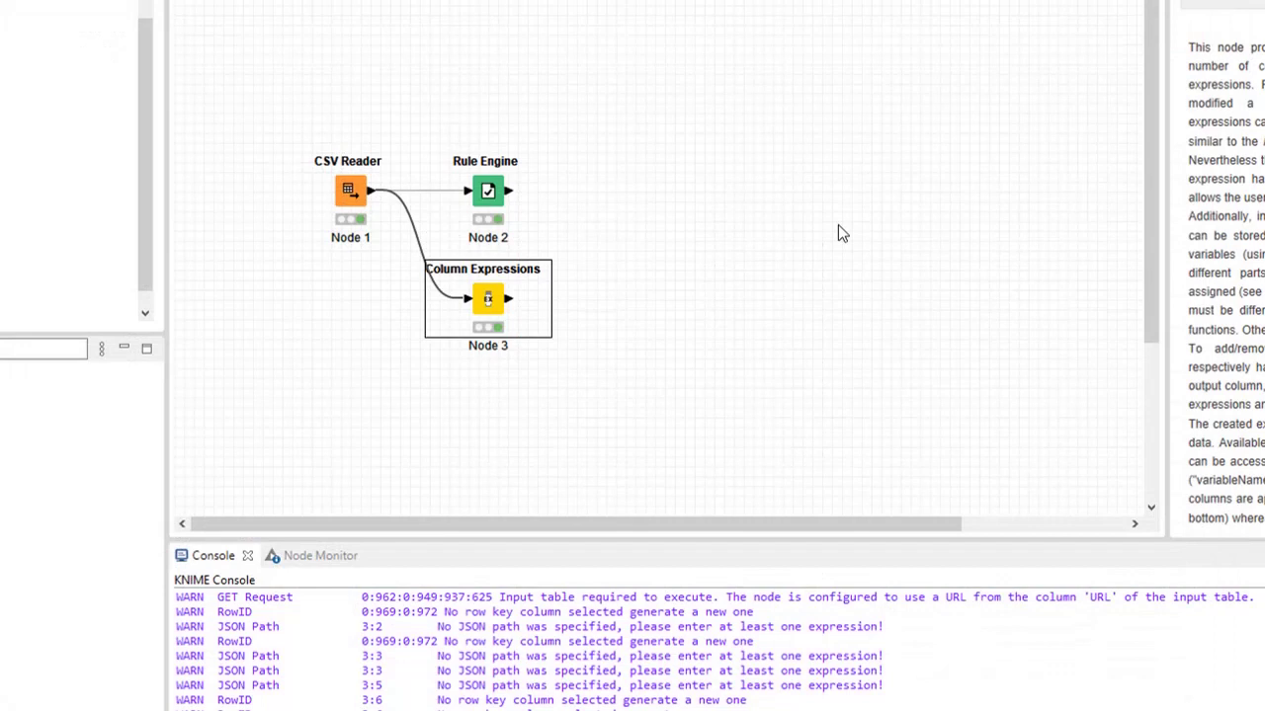
Reopen the Column Expressions configuration and add a second expression with the output column named elapseddaysinmonths
double_click(487, 302)
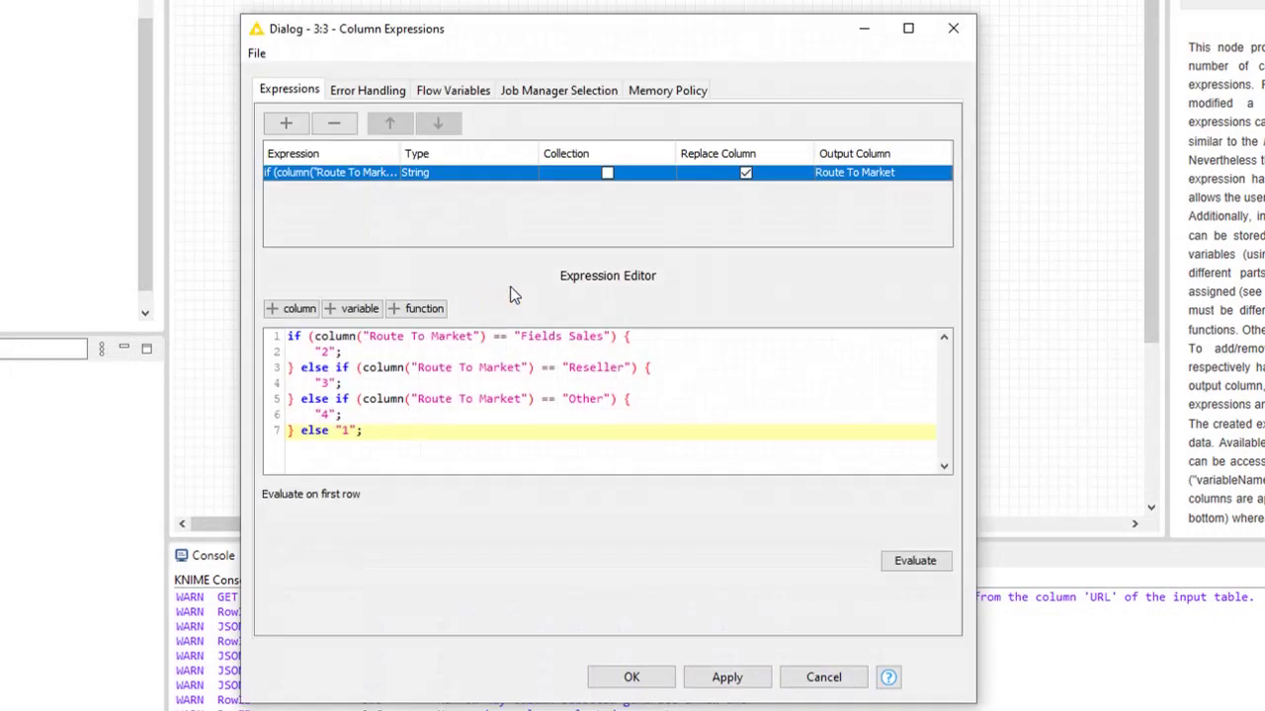
click(286, 124)
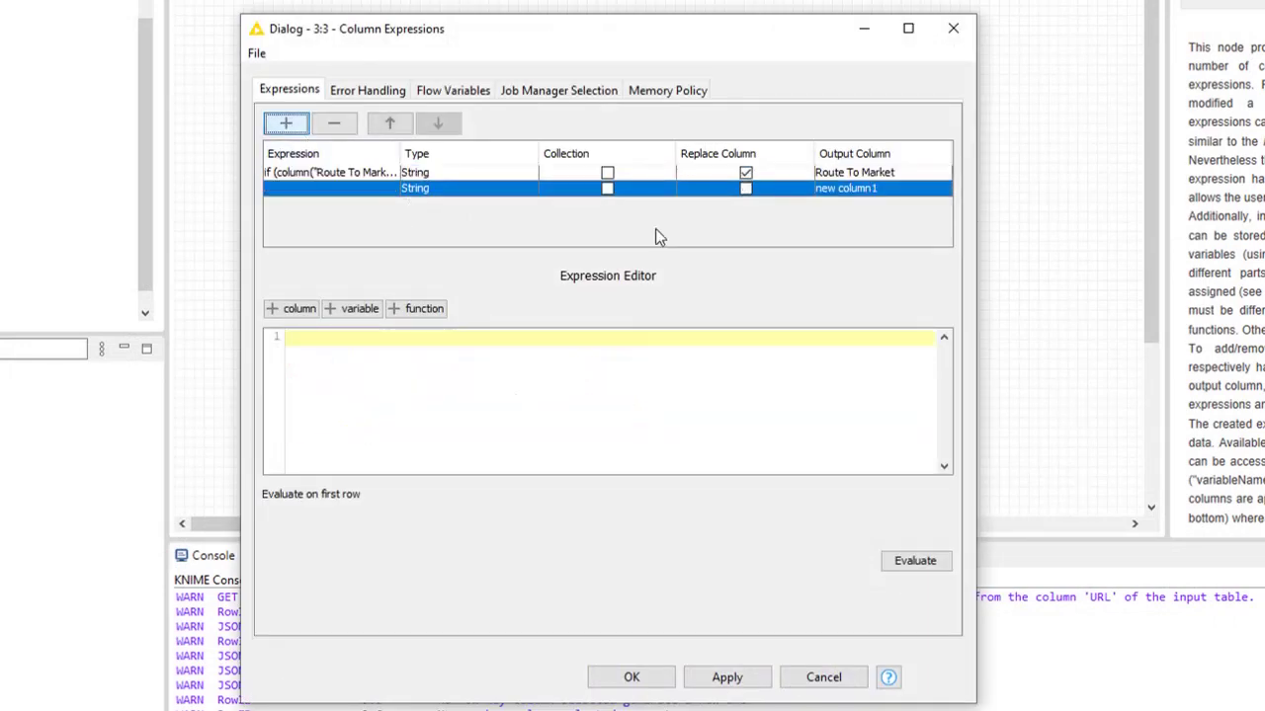
double_click(842, 189)
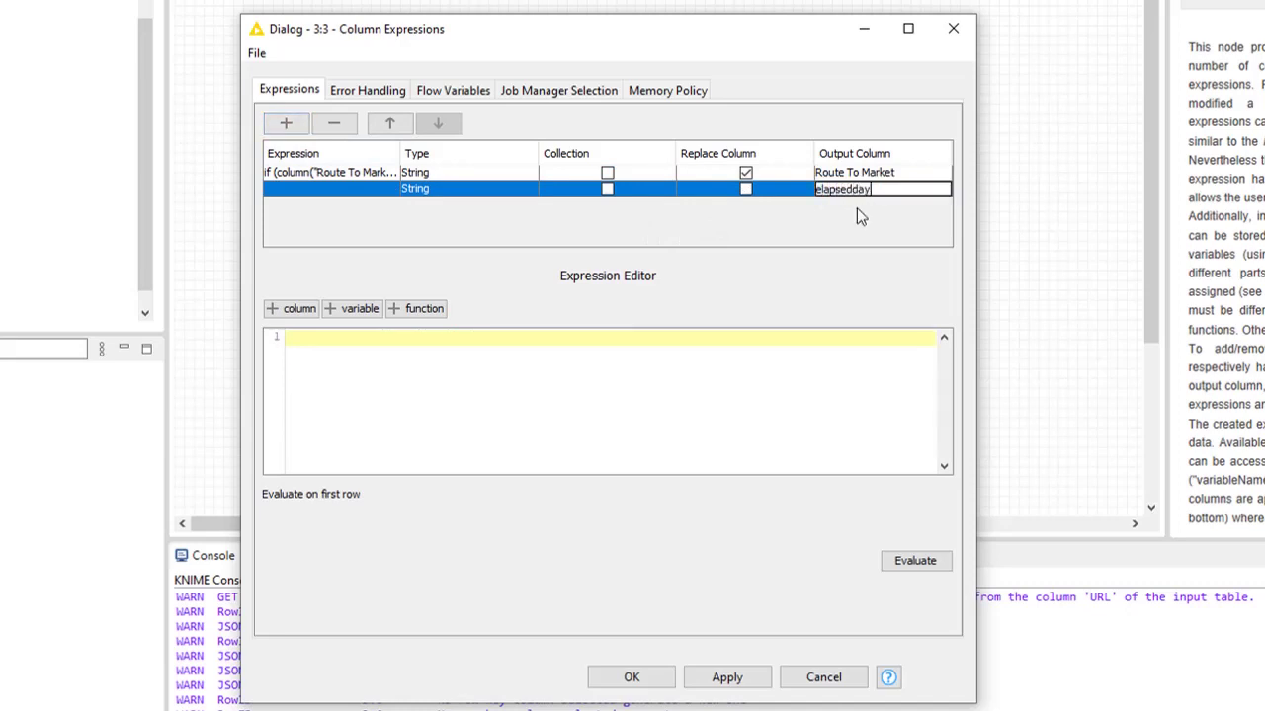
text(elapseddaysinmonths)
Write the new expression as column("Elapsed Days In Sales Stage") / 30
click(353, 347)
click(294, 310)
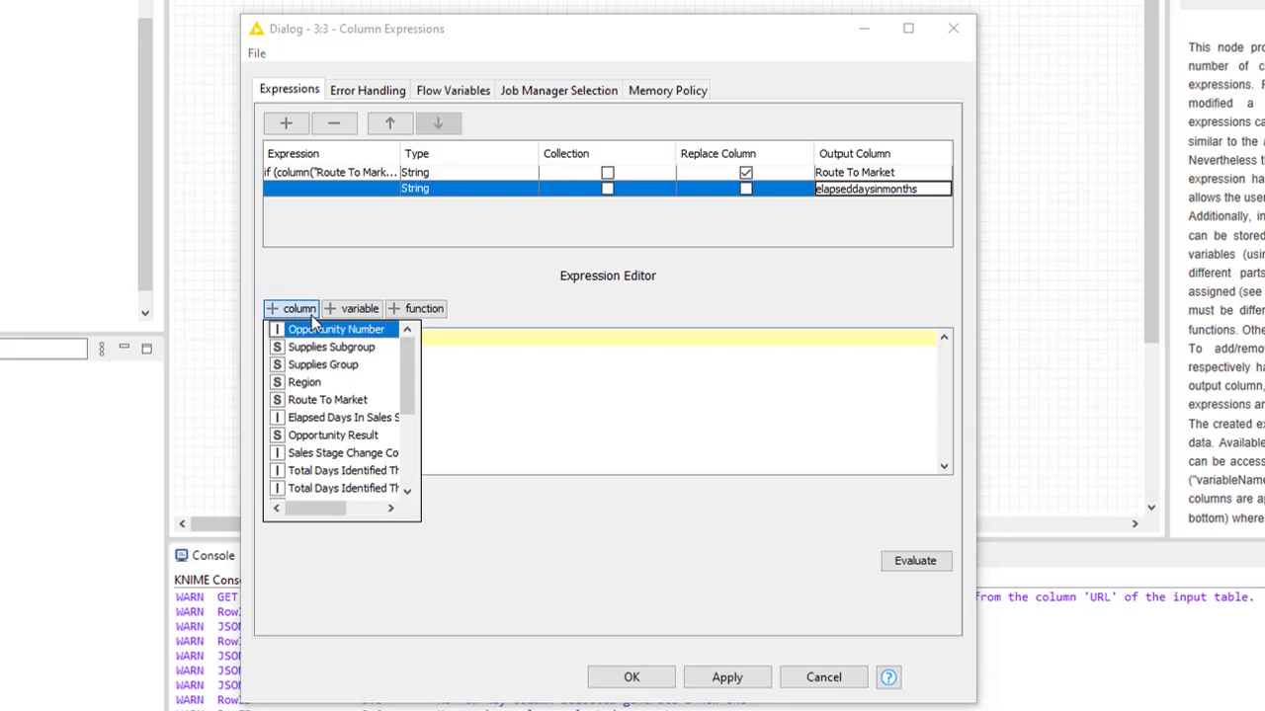
click(357, 419)
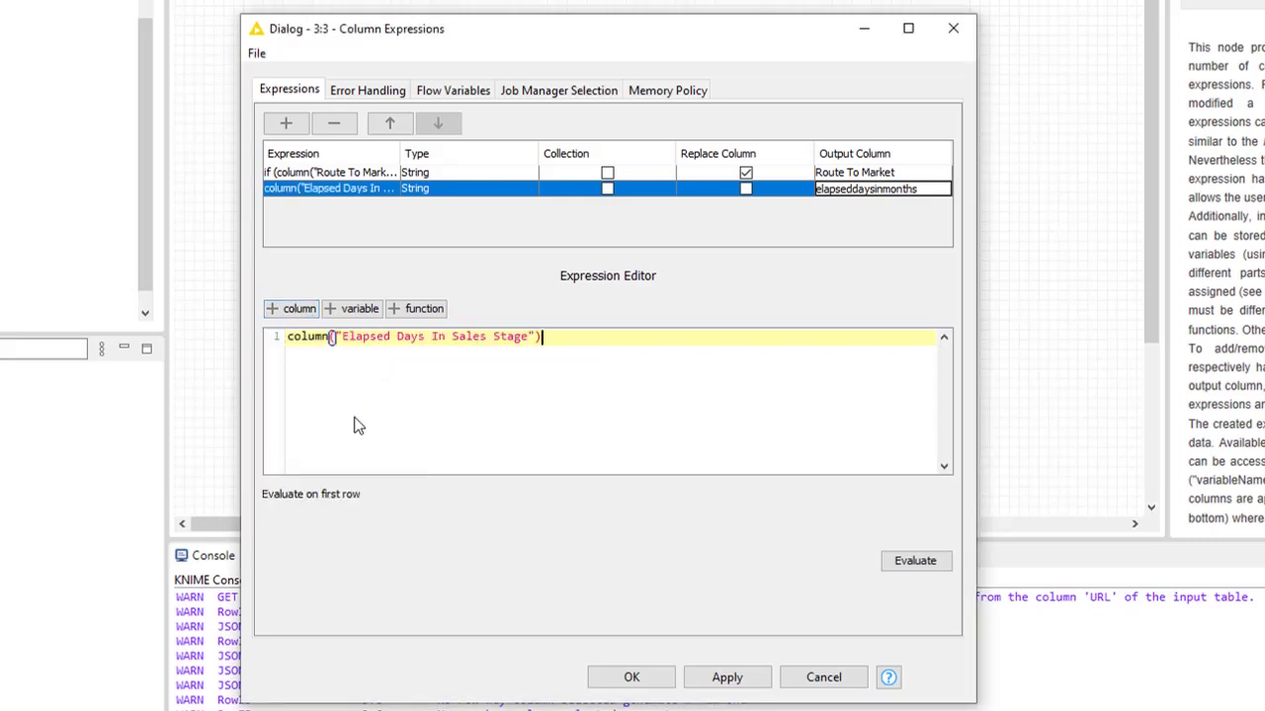
text(/ 30)
Set the elapseddaysinmonths output type to Number (double) and evaluate the expression on the first row
click(434, 190)
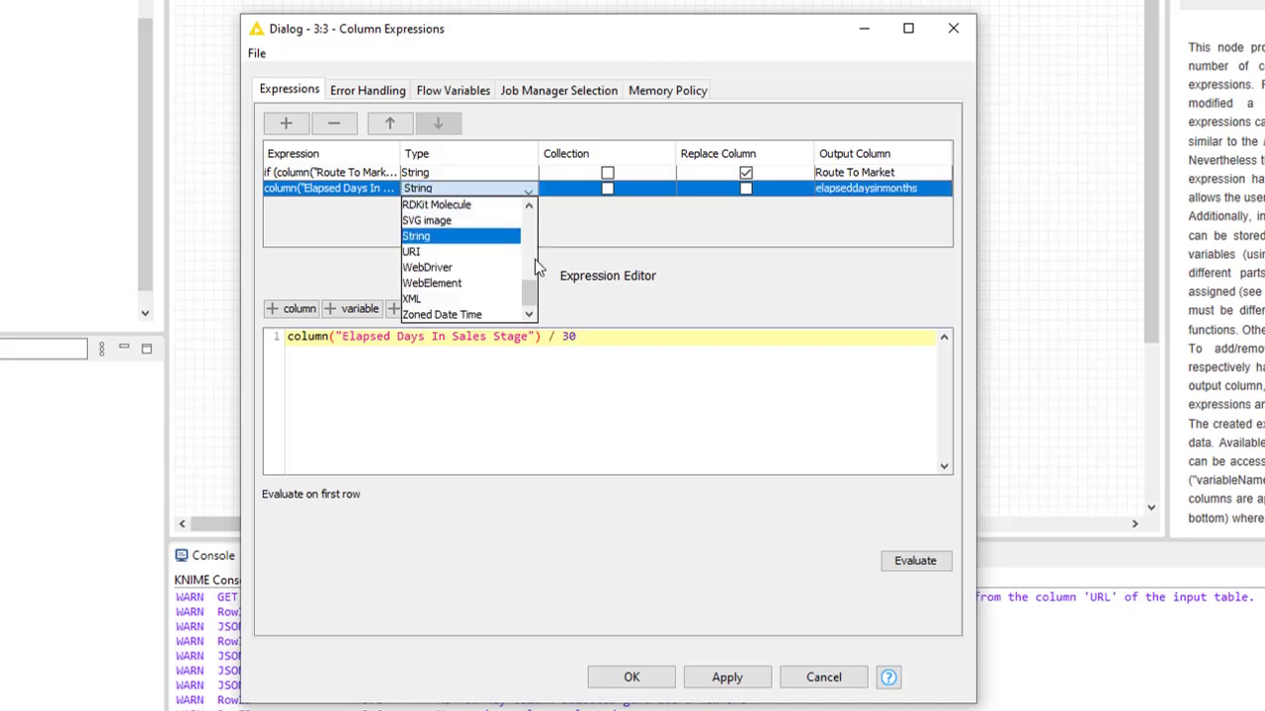
drag(527, 290, 525, 260)
click(445, 240)
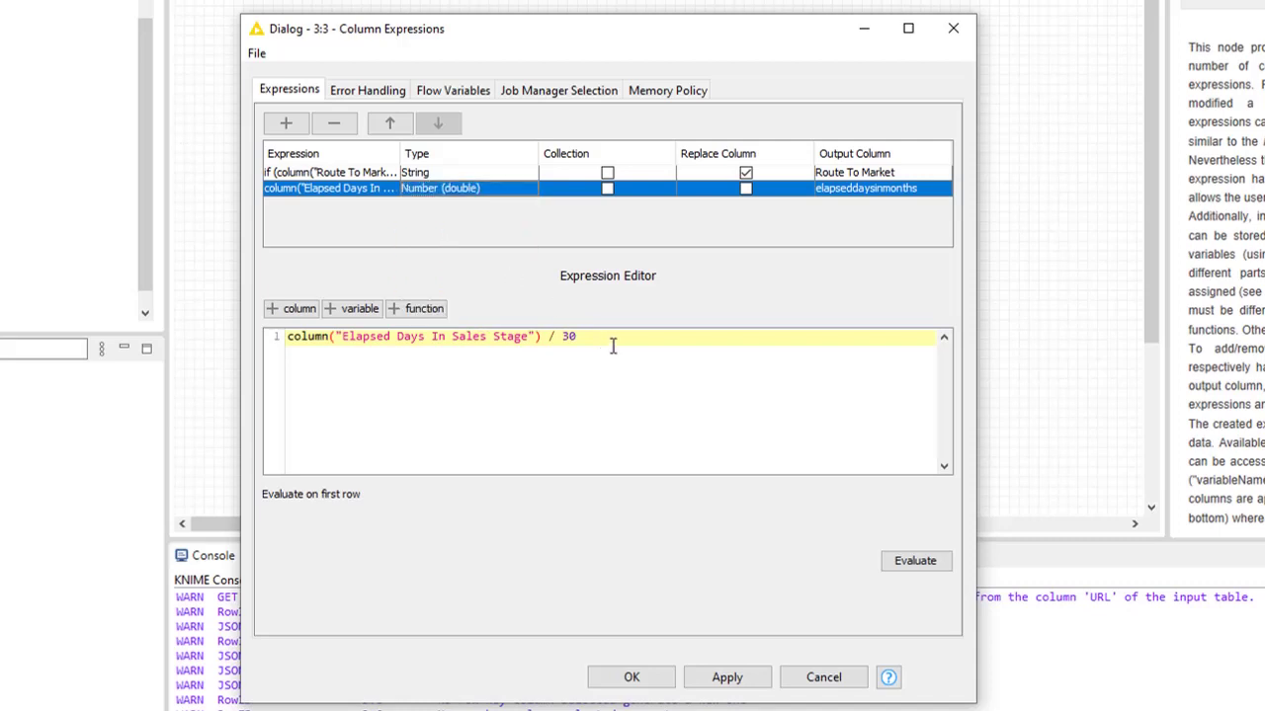
click(913, 560)
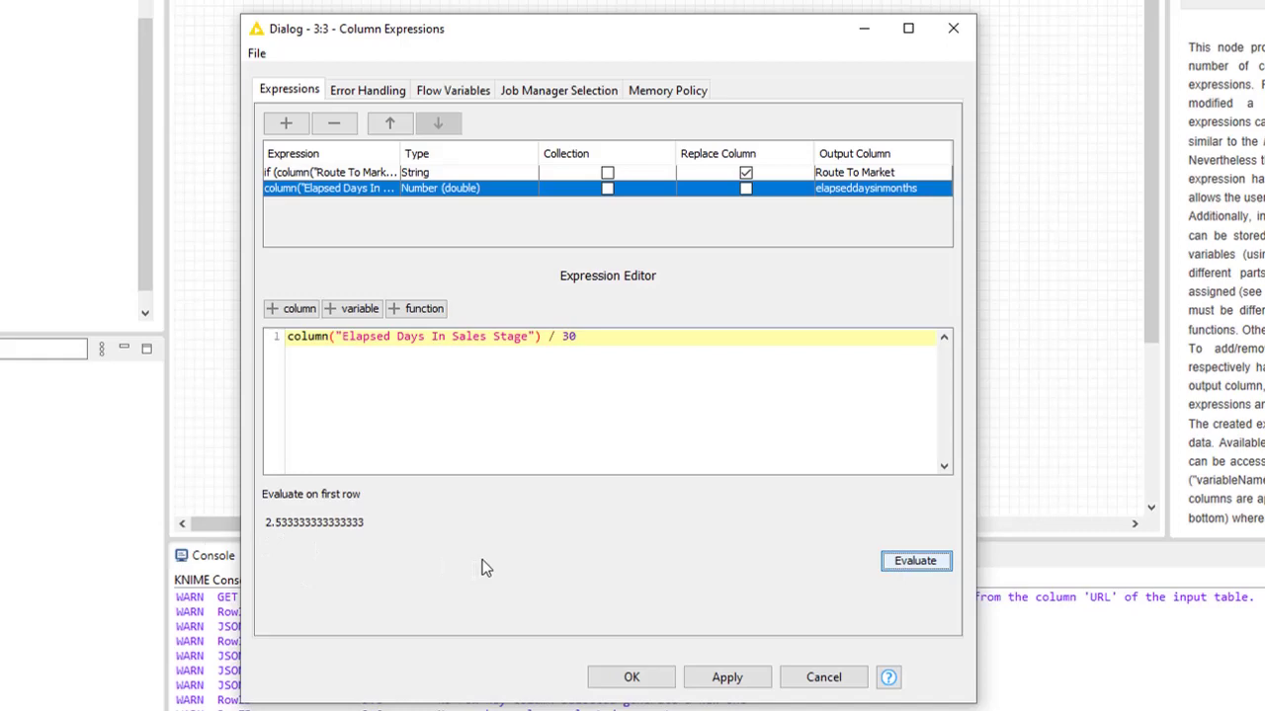
Accept the new Column Expressions settings, confirm the node reset, and execute the node again
click(639, 680)
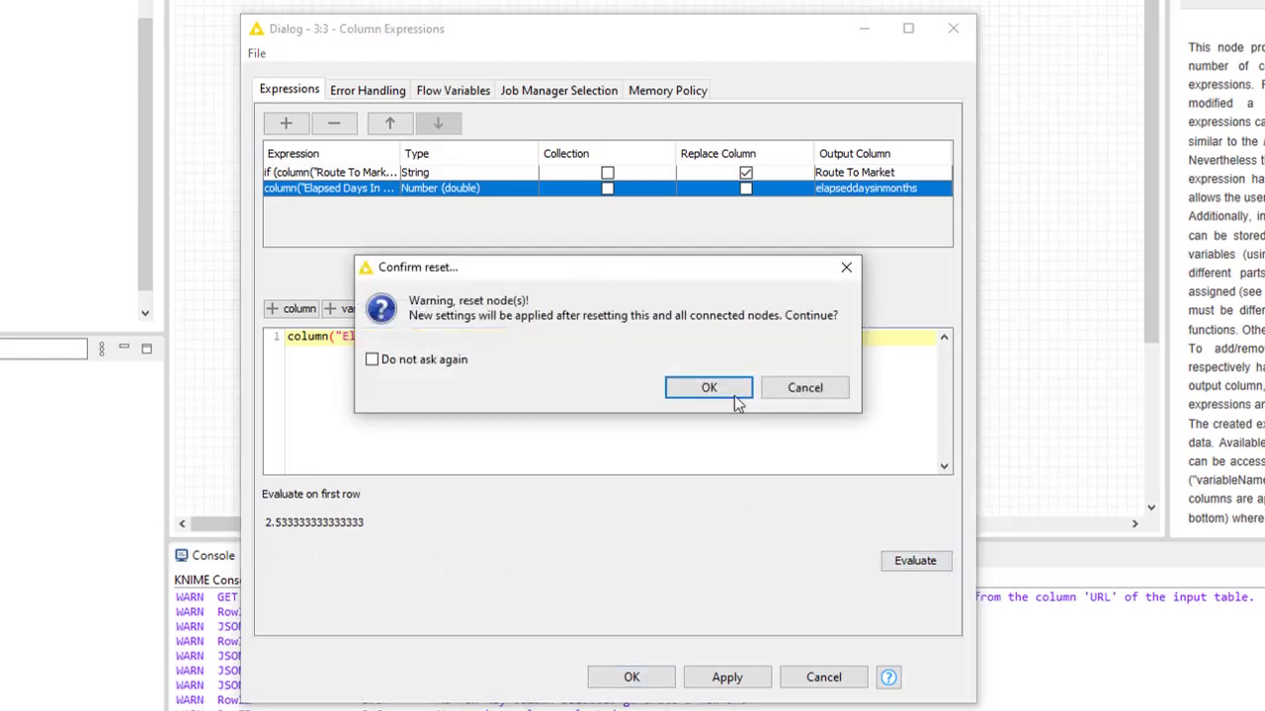
click(727, 384)
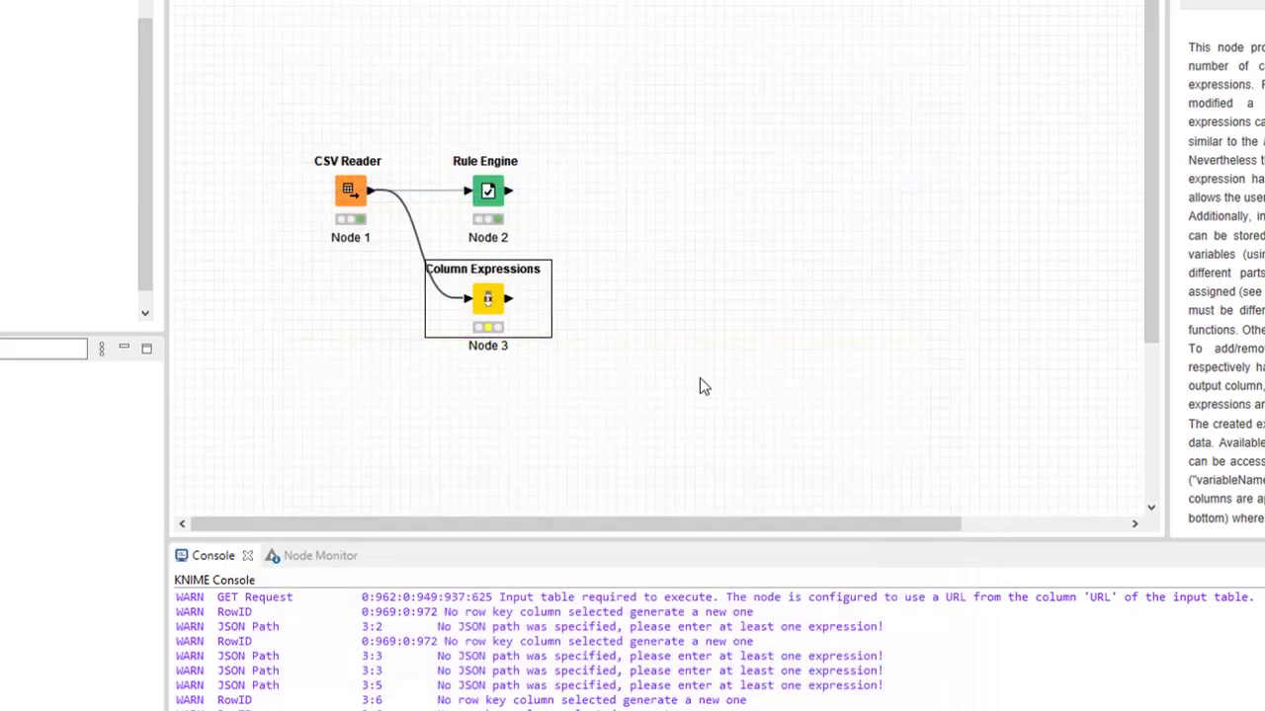
right_click(488, 298)
click(554, 332)
Check the appended elapseddaysinmonths column at the end of the Column Expressions output table, and close the table
right_click(485, 295)
click(593, 705)
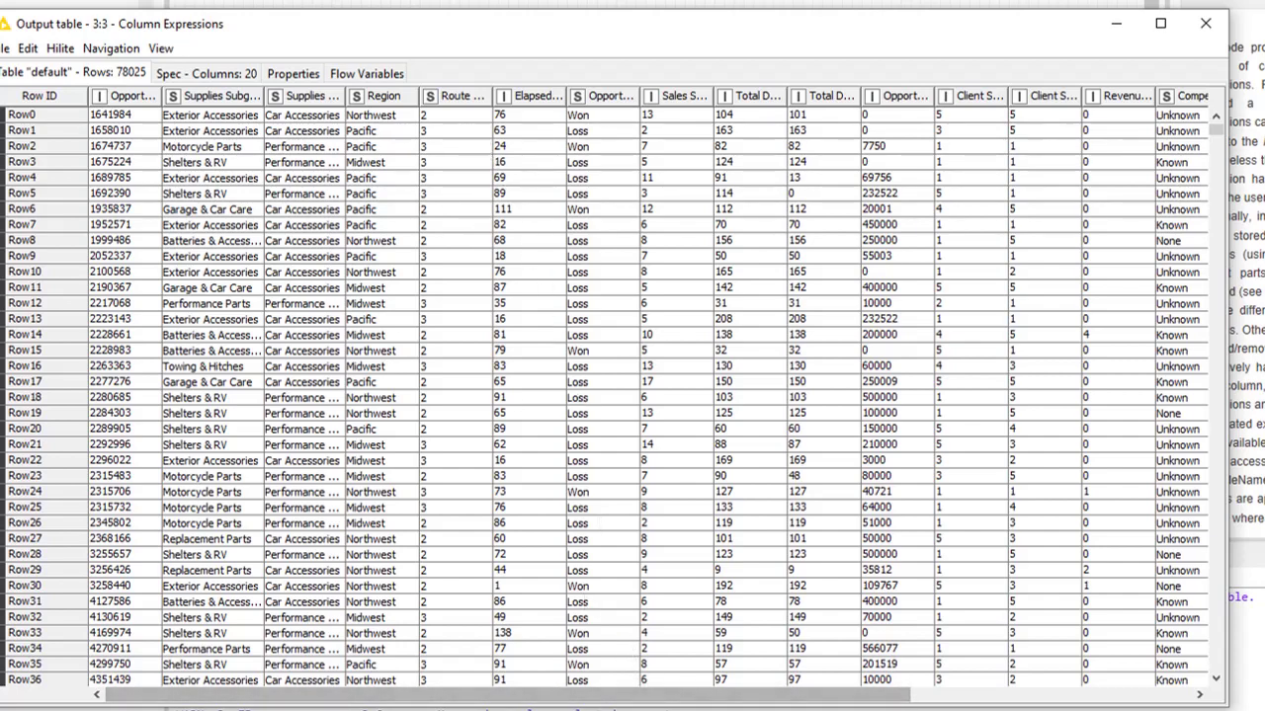
drag(800, 697, 1100, 672)
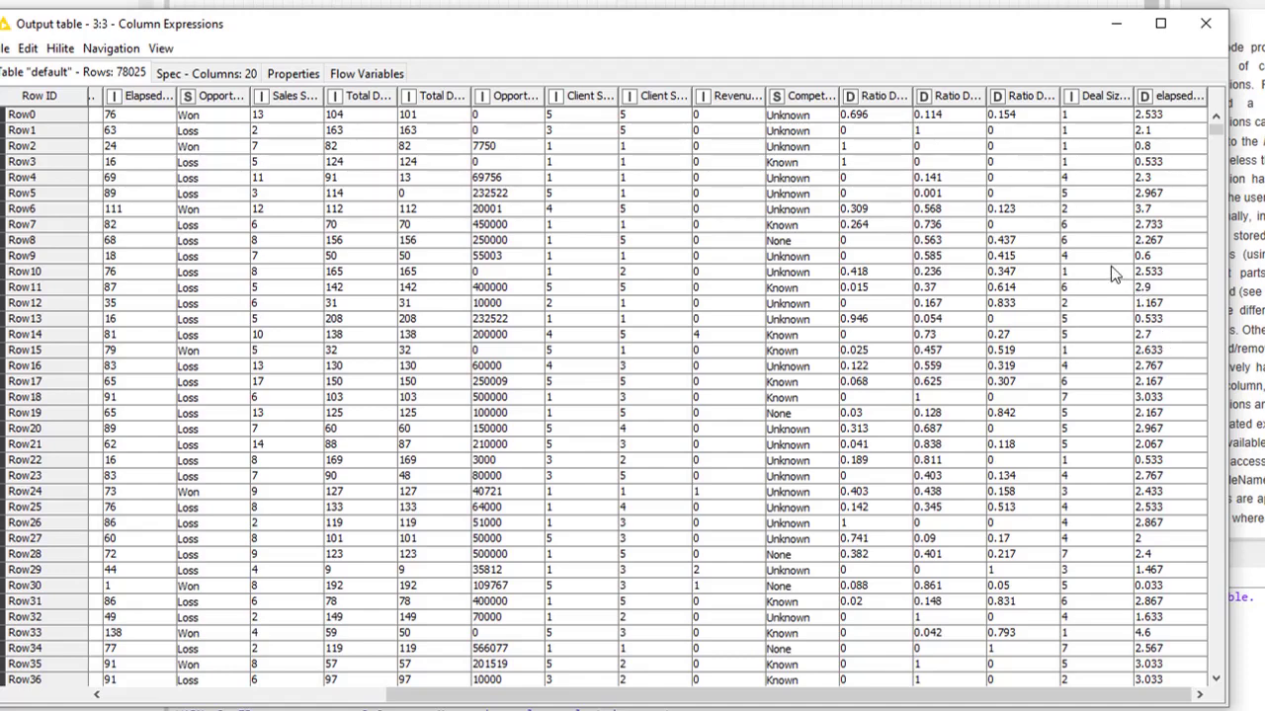
click(1206, 23)
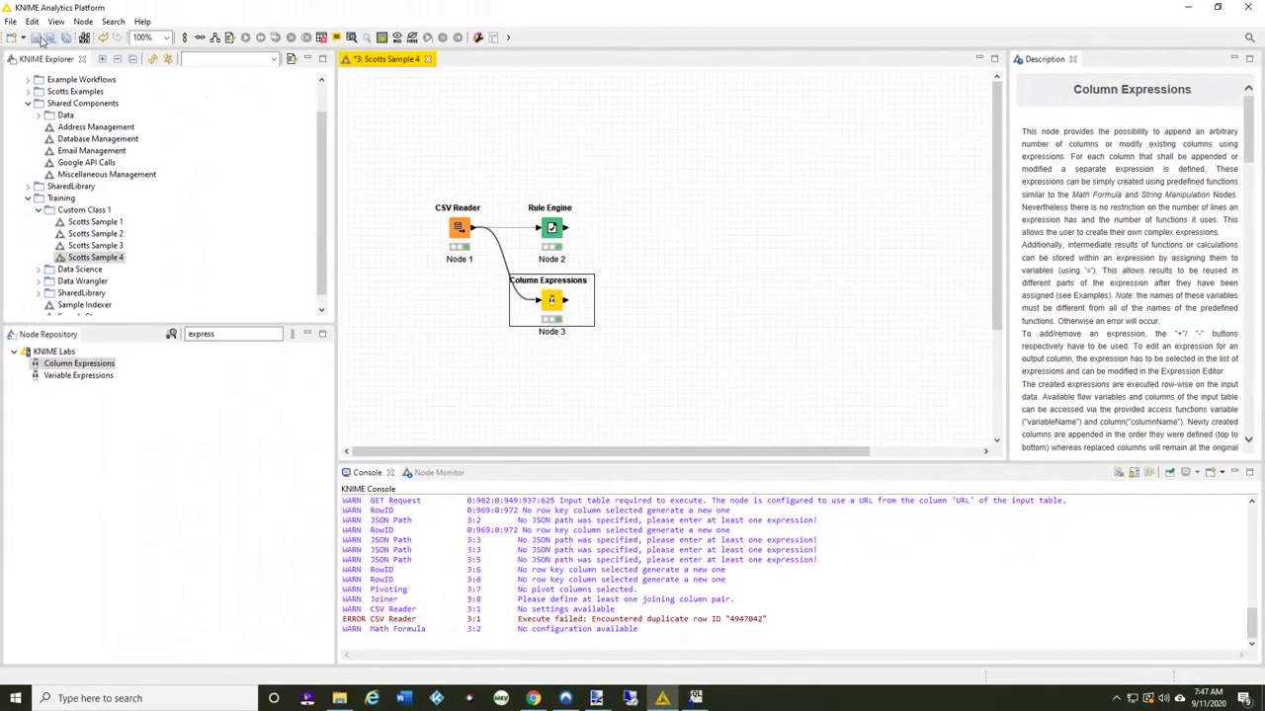